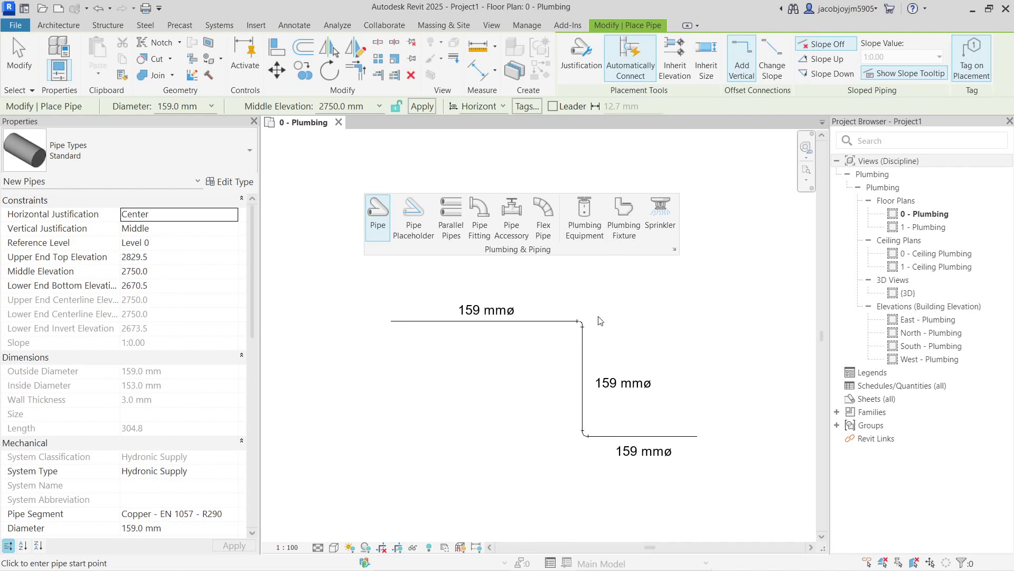
Step: Return the floating Plumbing & Piping panel to the ribbon and leave the Pipe command
{"action": "mouse_move", "coordinate": [685, 201]}
{"action": "left_click", "coordinate": [686, 199]}
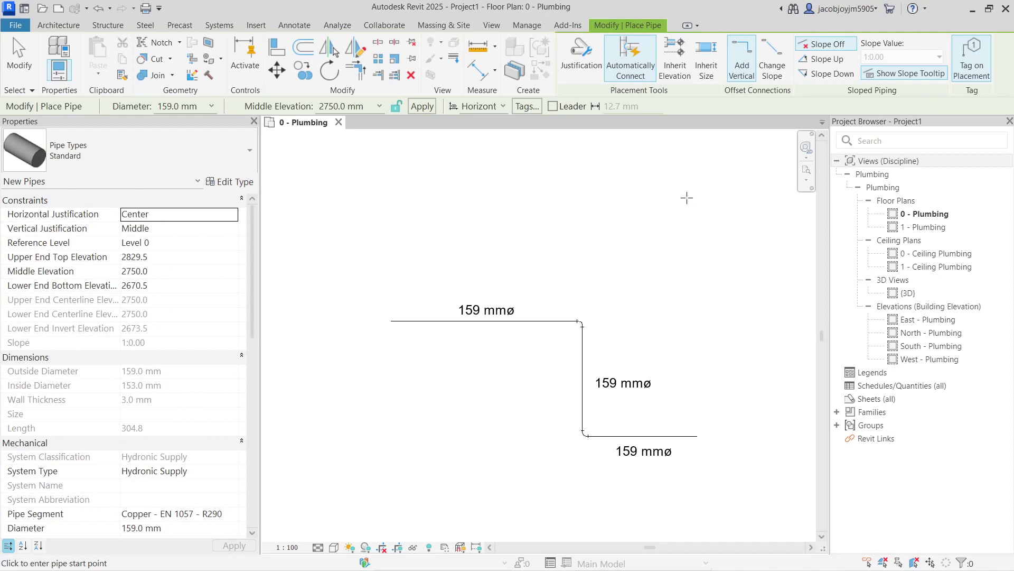
{"action": "key", "text": "Escape"}
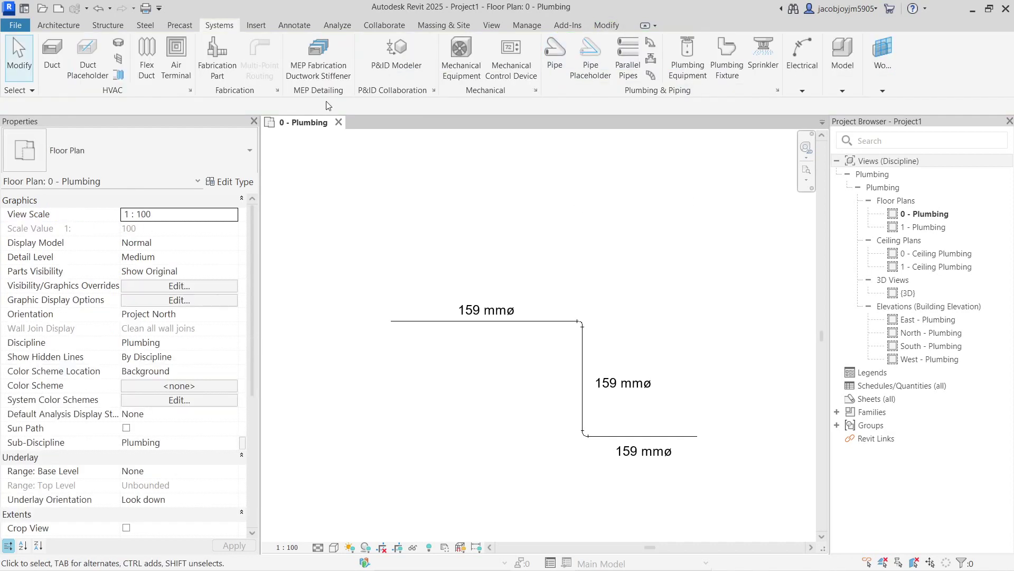
Step: Close Project1 without saving its changes
{"action": "left_click", "coordinate": [15, 25]}
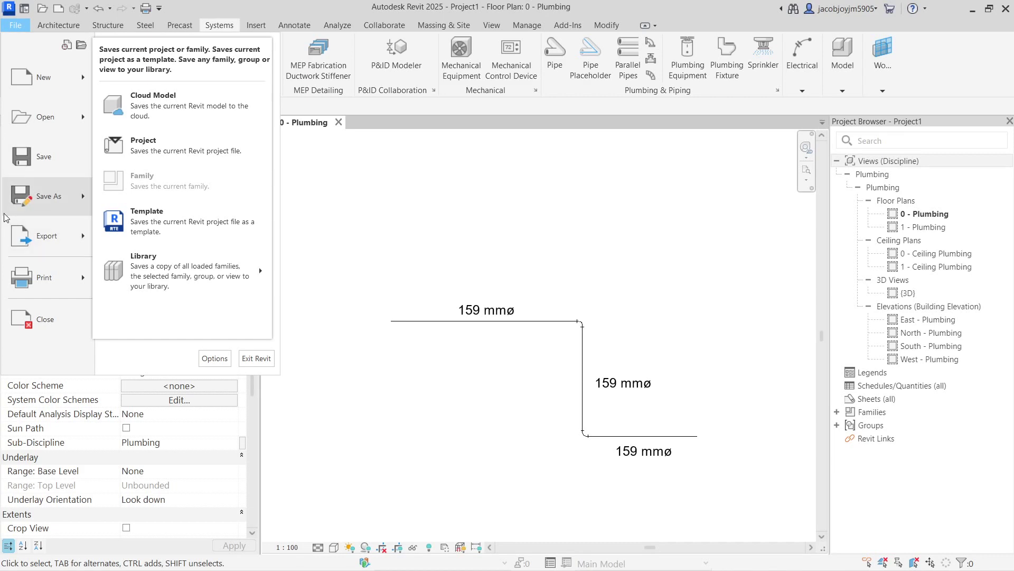
{"action": "left_click", "coordinate": [57, 320]}
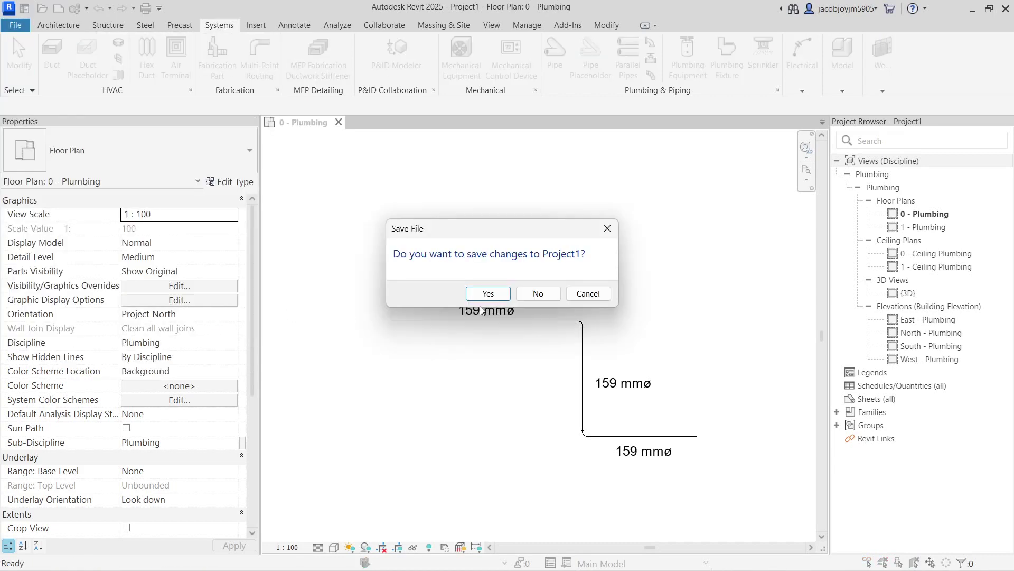
{"action": "left_click", "coordinate": [537, 293]}
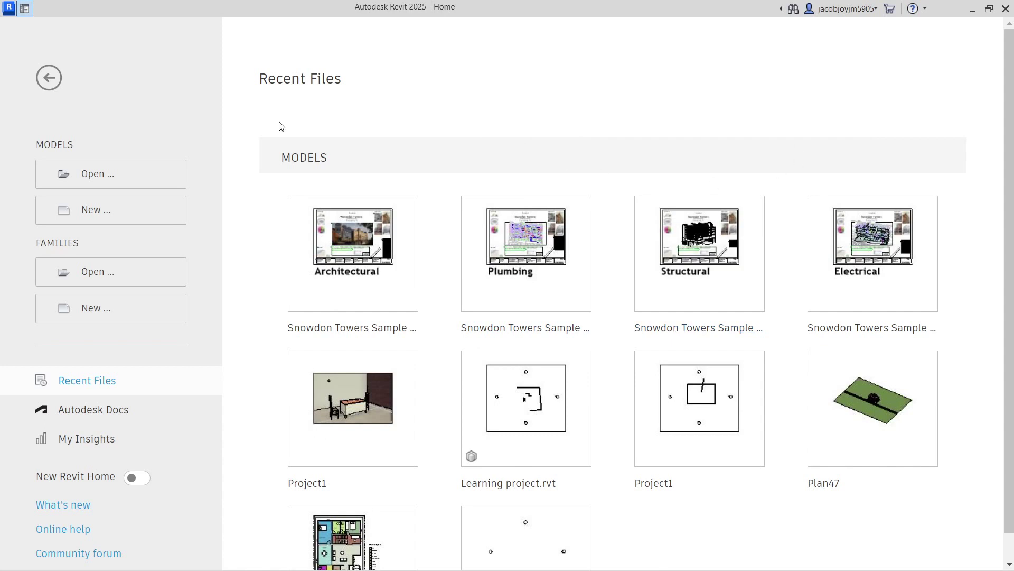
Step: Create a new project based on the Plumbing Template
{"action": "left_click", "coordinate": [170, 213]}
{"action": "left_click", "coordinate": [555, 218]}
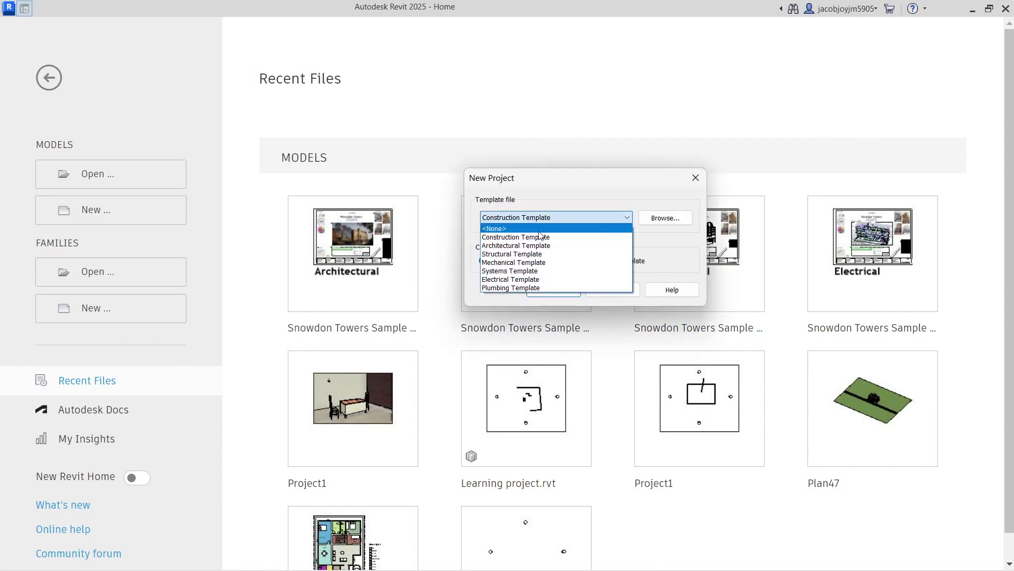
{"action": "left_click", "coordinate": [544, 288]}
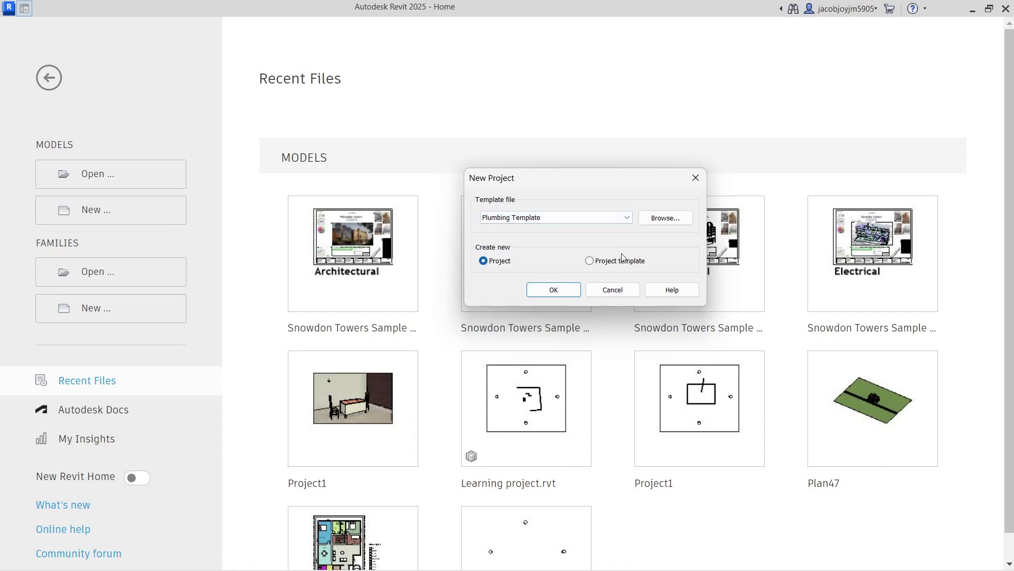
{"action": "left_click", "coordinate": [555, 288]}
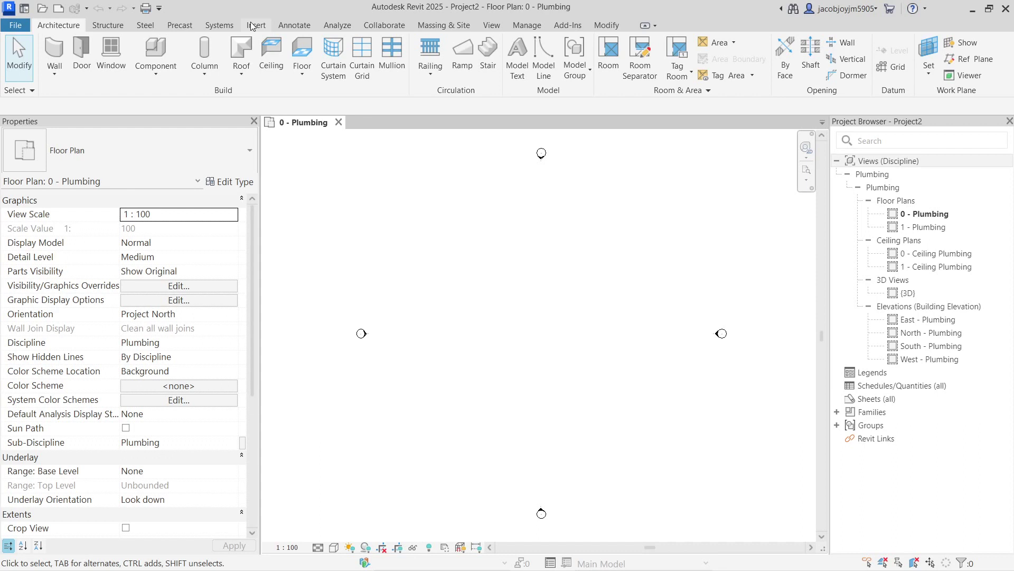
Step: Detach the Plumbing & Piping tools from the Systems ribbon and float them over the upper part of the plan view
{"action": "left_click", "coordinate": [222, 27]}
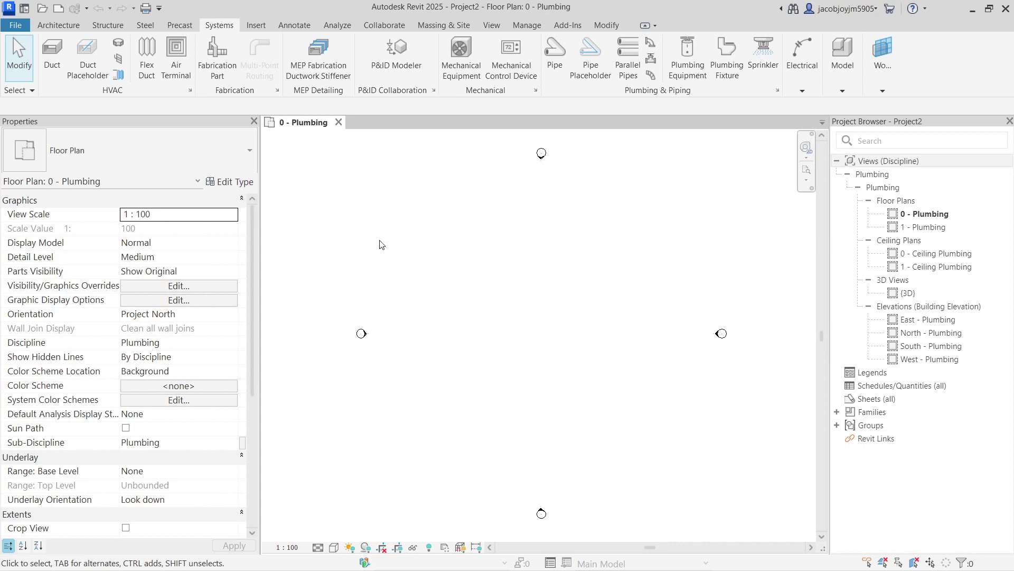
{"action": "left_click", "coordinate": [843, 64]}
{"action": "left_click_drag", "start_coordinate": [684, 91], "coordinate": [562, 255]}
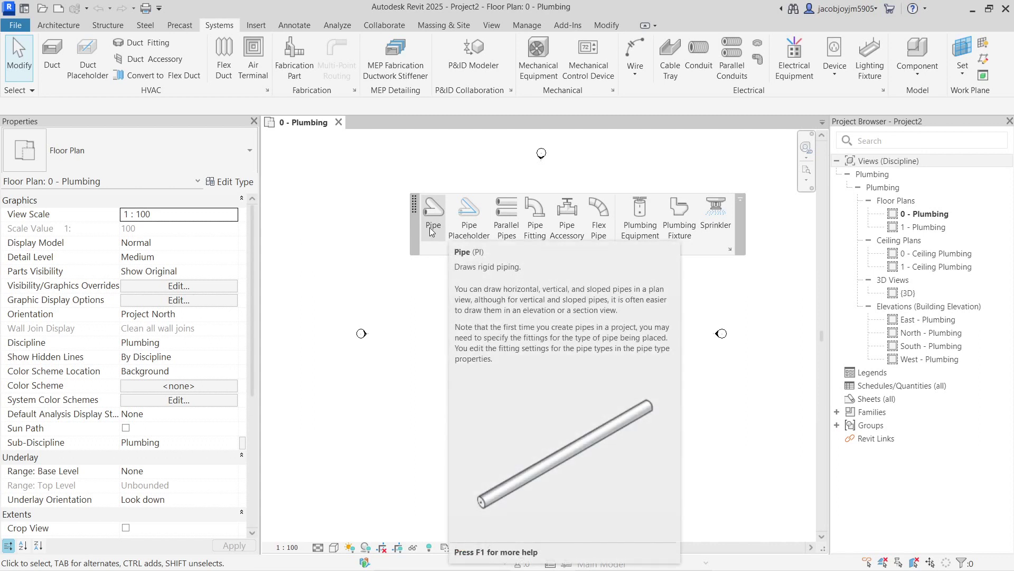
{"action": "left_click_drag", "start_coordinate": [581, 256], "coordinate": [522, 237]}
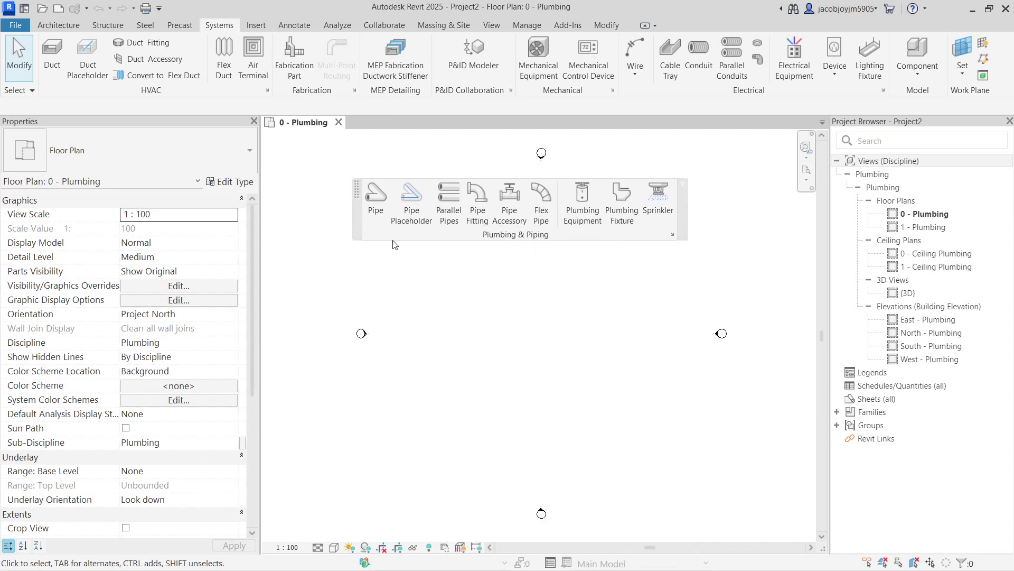
Step: Try the Pipe command, dock the floating Plumbing & Piping tools back in the ribbon, and leave pipe placement
{"action": "left_click", "coordinate": [377, 206]}
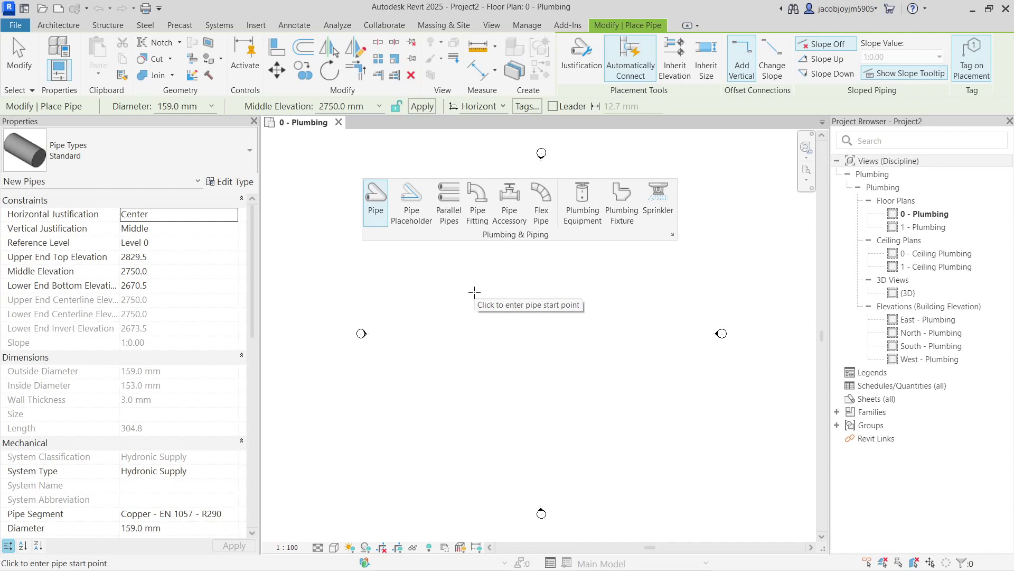
{"action": "mouse_move", "coordinate": [672, 226]}
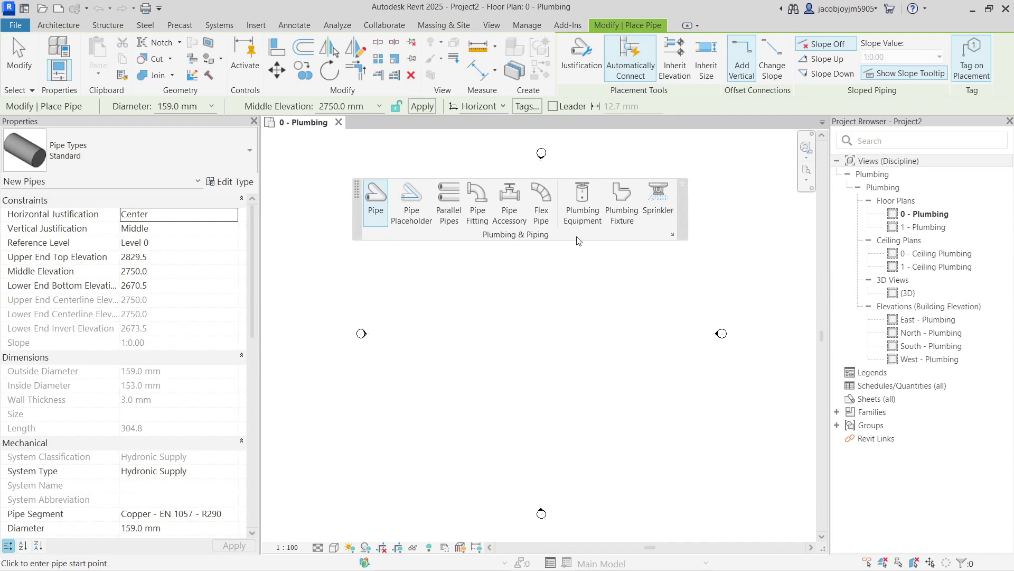
{"action": "left_click", "coordinate": [684, 187]}
{"action": "key", "text": "Escape"}
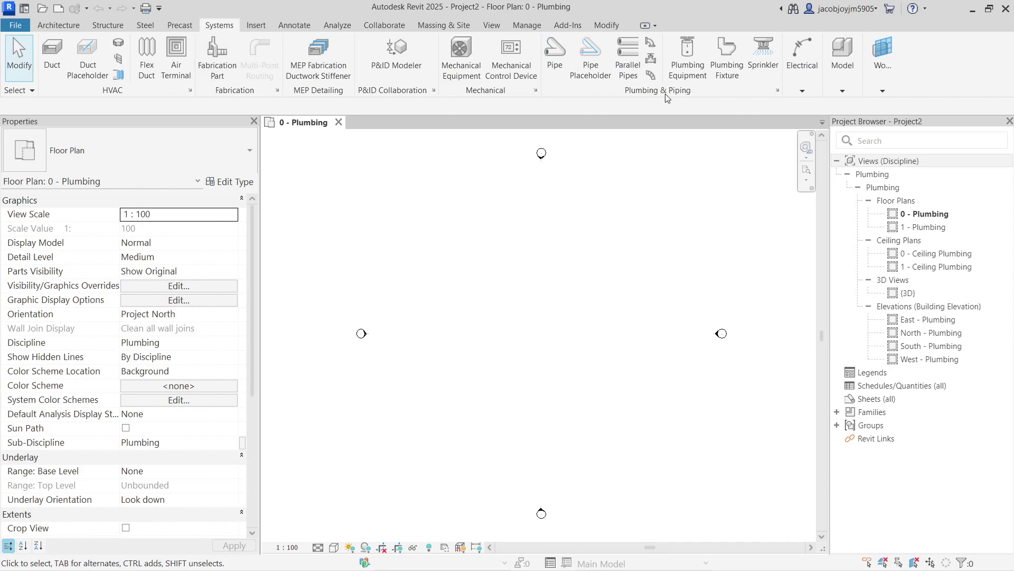
{"action": "left_click", "coordinate": [557, 58]}
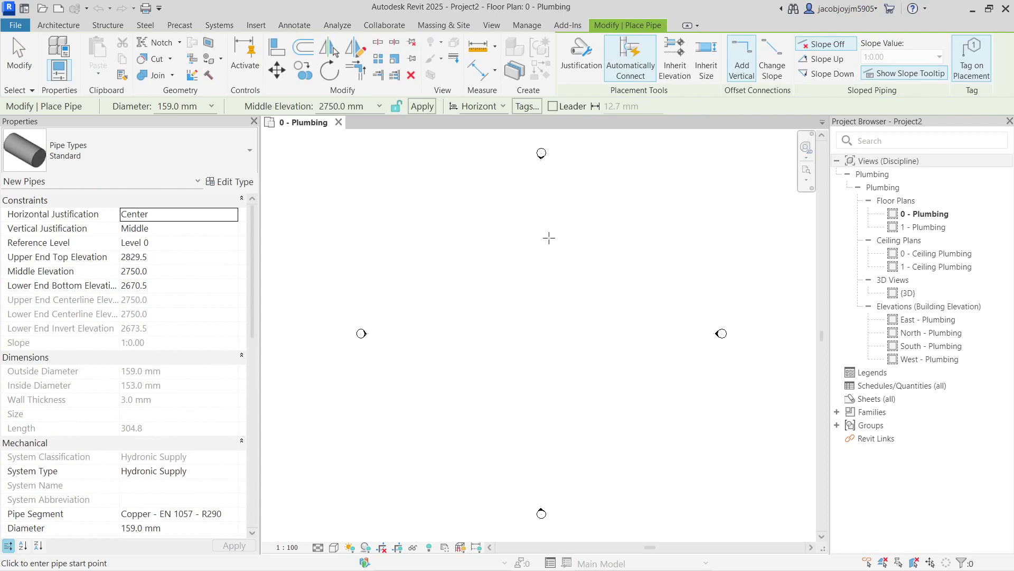
{"action": "key", "text": "Escape"}
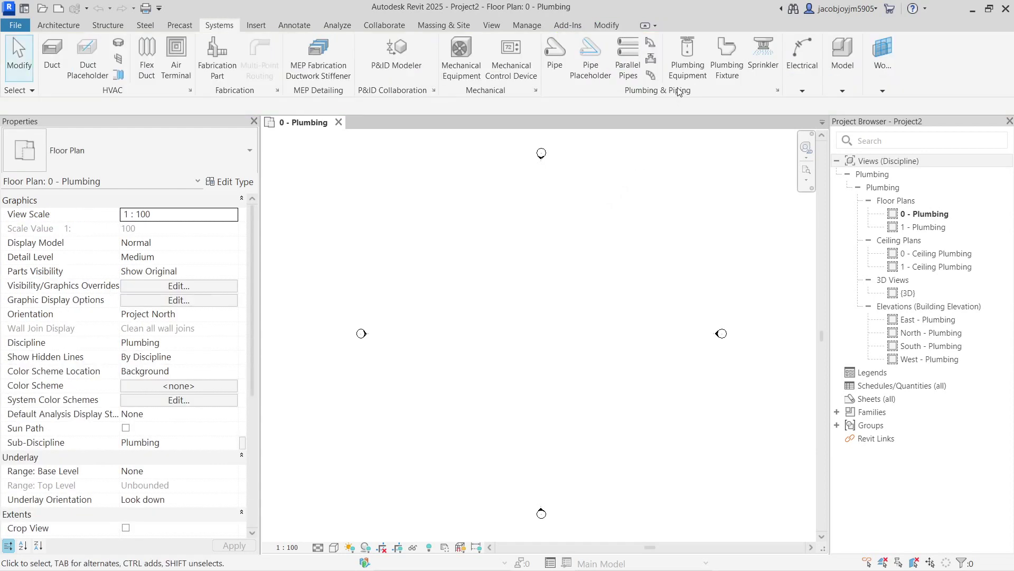
Step: Float the Plumbing & Piping tools over the plan view's upper edge and start the Pipe command
{"action": "left_click_drag", "start_coordinate": [679, 91], "coordinate": [412, 205]}
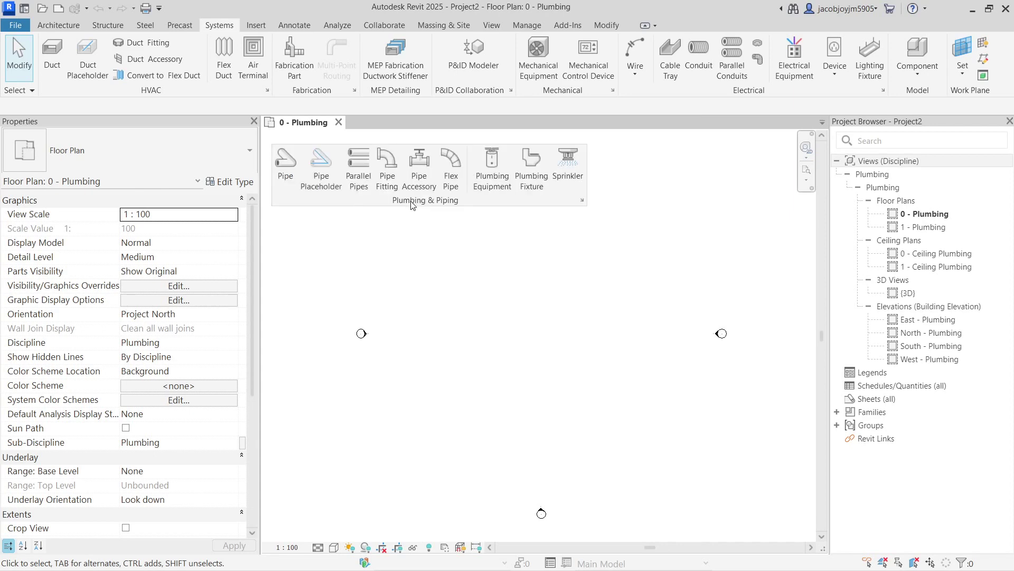
{"action": "left_click", "coordinate": [288, 175]}
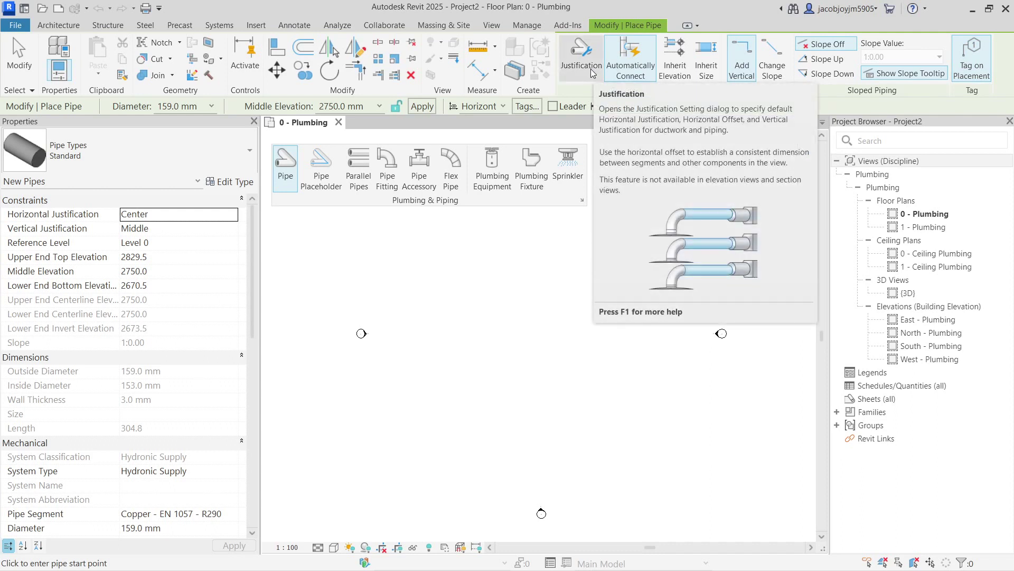
{"action": "left_click", "coordinate": [480, 321]}
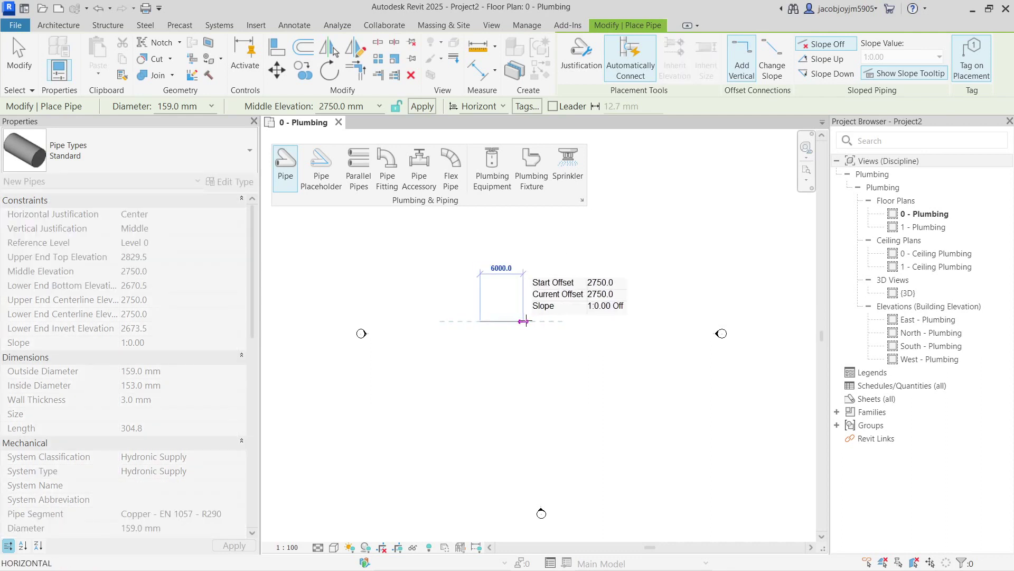
{"action": "scroll", "coordinate": [491, 320], "scroll_direction": "up", "scroll_amount": 4}
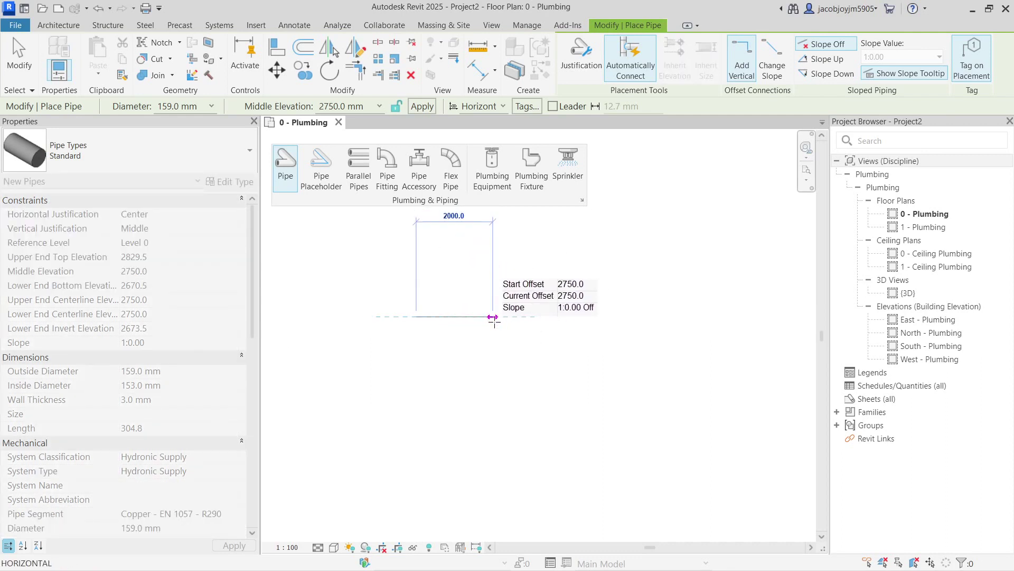
{"action": "key", "text": "Escape"}
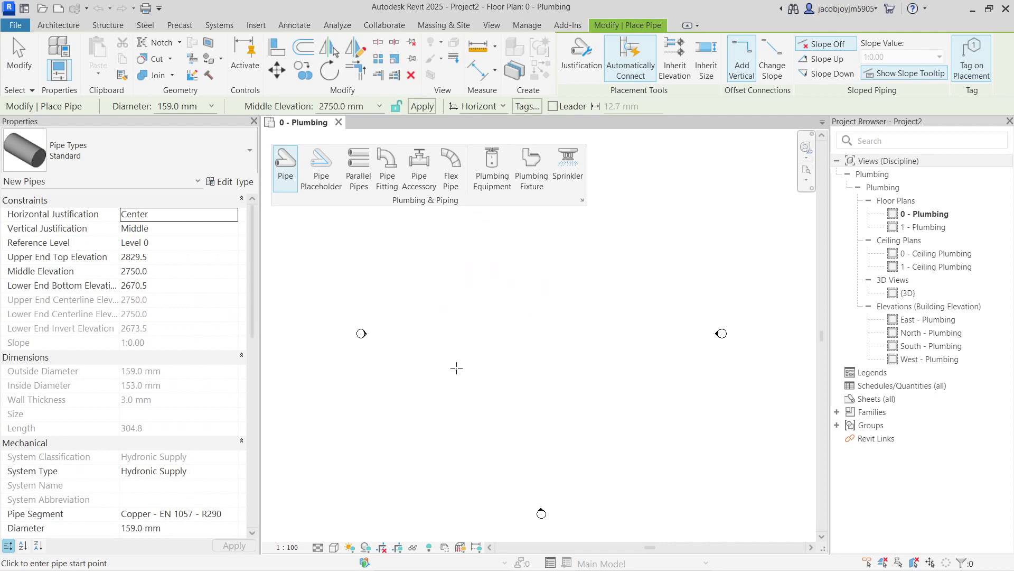
Step: Set the plan view's detail level to Fine and draw a horizontal 159 mm diameter pipe with its automatic tag
{"action": "left_click", "coordinate": [317, 547]}
{"action": "left_click", "coordinate": [333, 534]}
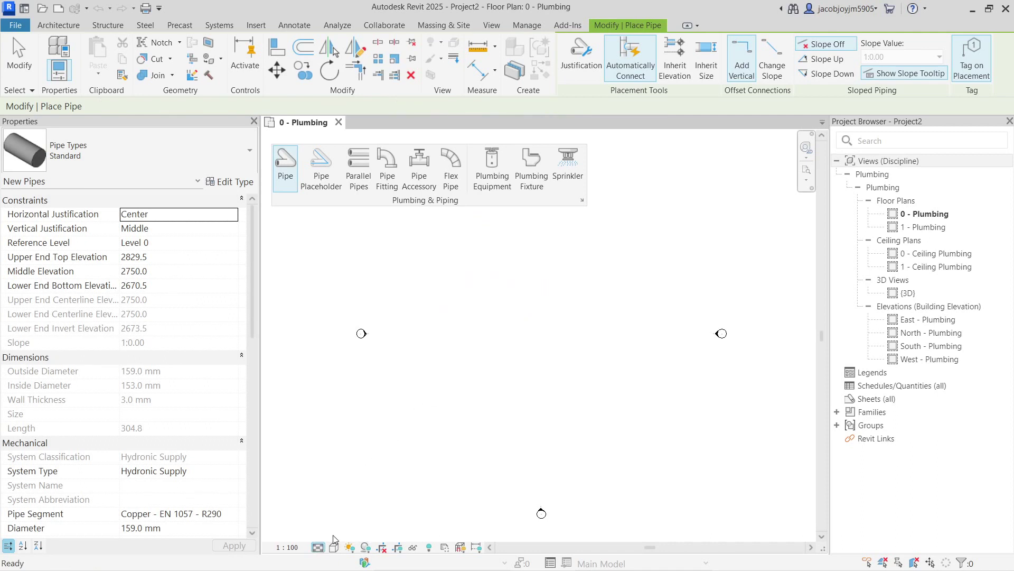
{"action": "left_click", "coordinate": [431, 330]}
{"action": "scroll", "coordinate": [449, 329], "scroll_direction": "up", "scroll_amount": 5}
{"action": "middle_click_drag", "start_coordinate": [452, 340], "coordinate": [594, 336]}
{"action": "scroll", "coordinate": [594, 336], "scroll_direction": "up", "scroll_amount": 2}
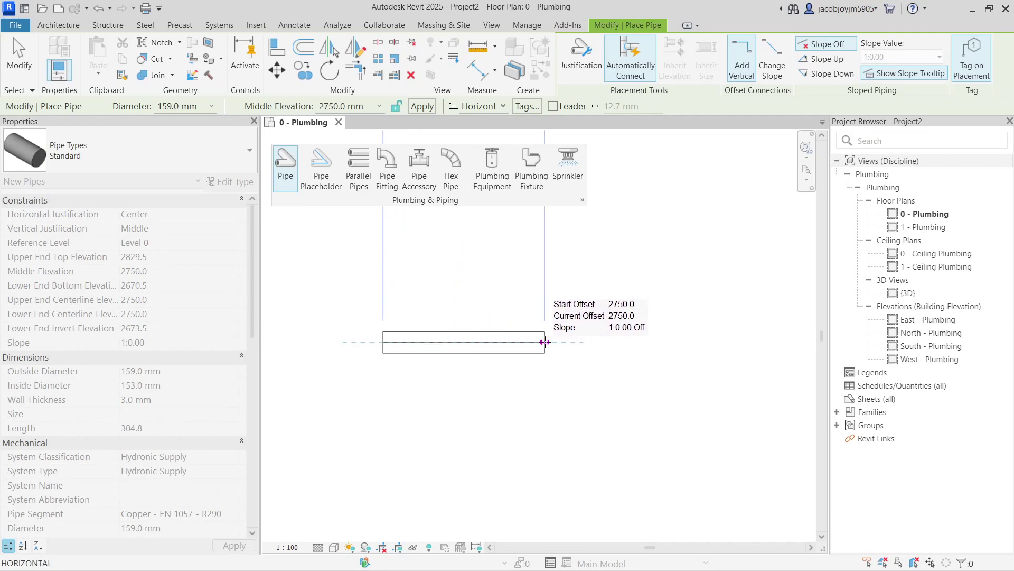
{"action": "left_click", "coordinate": [614, 342]}
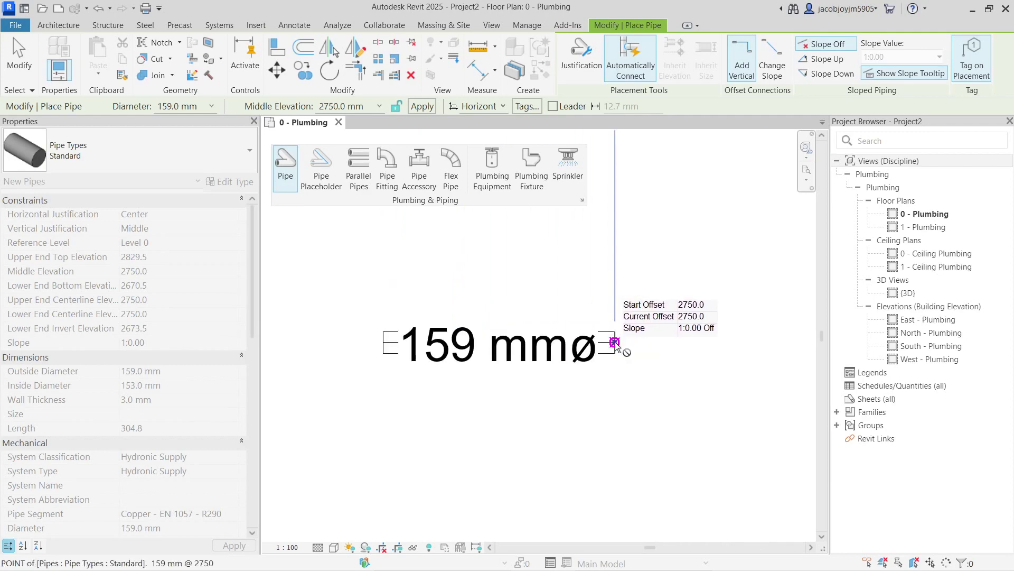
{"action": "key", "text": "Escape"}
{"action": "key", "text": "Escape"}
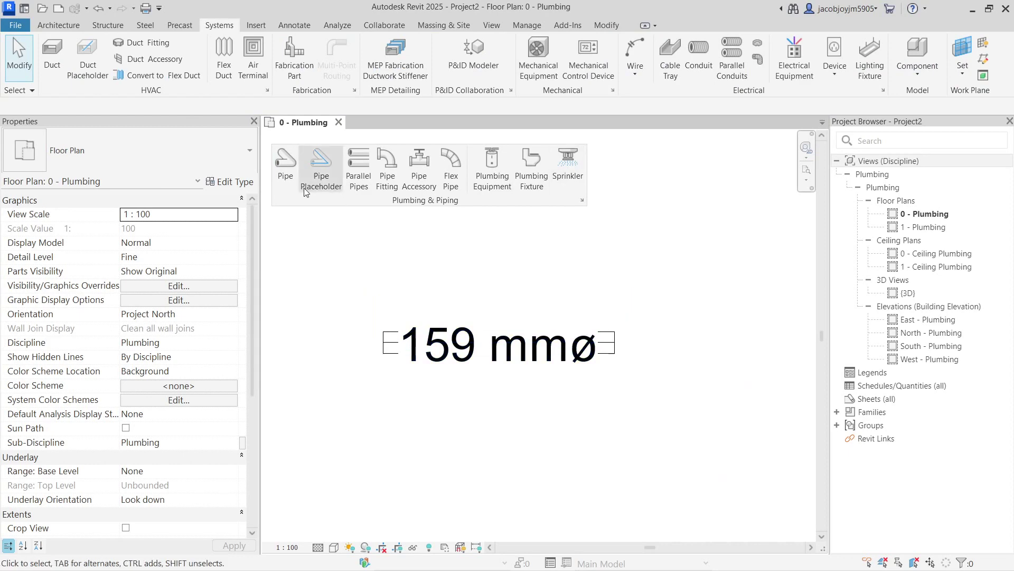
Step: Turn off Tag on Placement and draw a horizontal 159 mm diameter pipe below the tagged one
{"action": "left_click", "coordinate": [285, 164]}
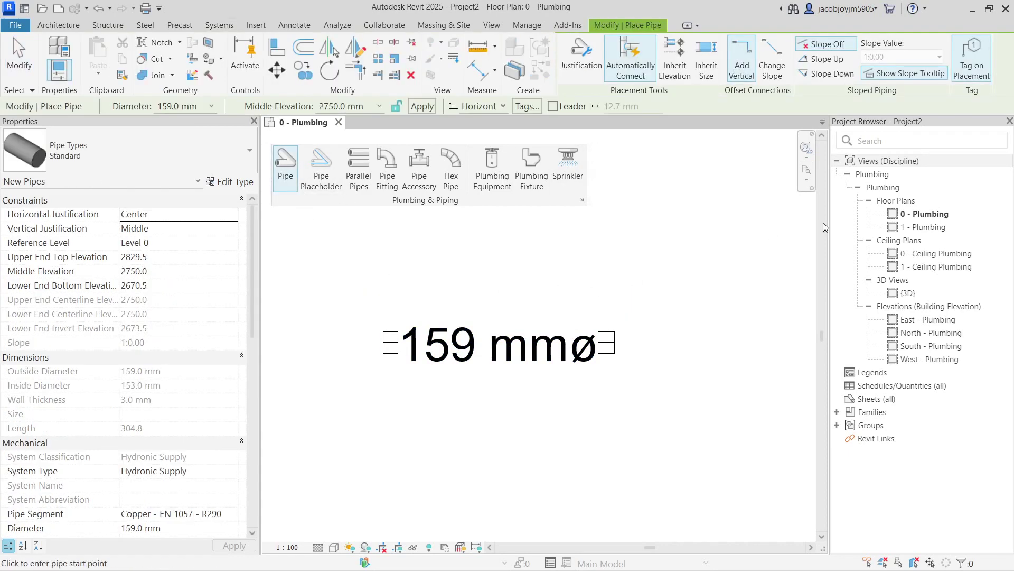
{"action": "left_click", "coordinate": [975, 65]}
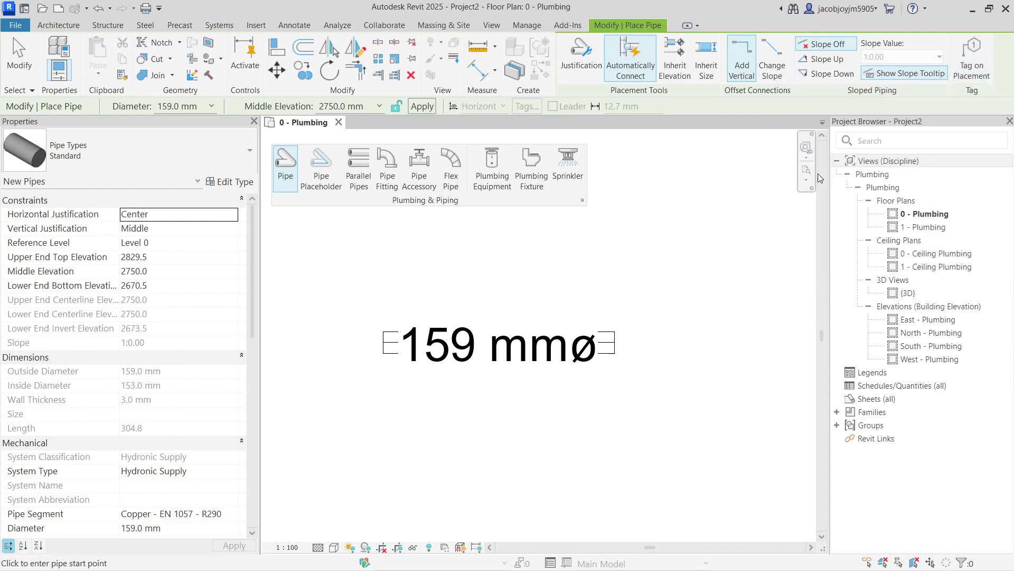
{"action": "scroll", "coordinate": [442, 264], "scroll_direction": "down", "scroll_amount": 3}
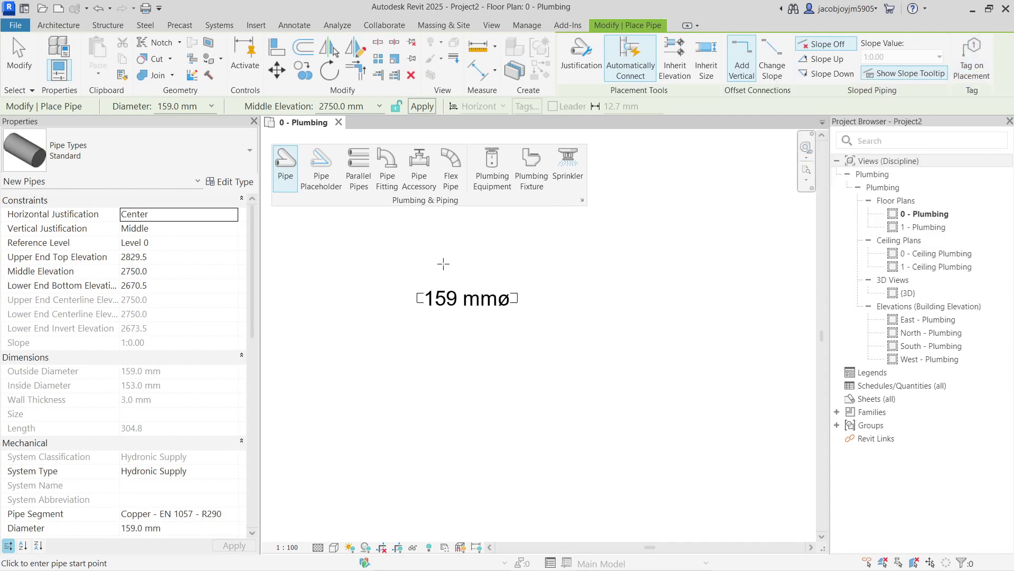
{"action": "left_click", "coordinate": [429, 347]}
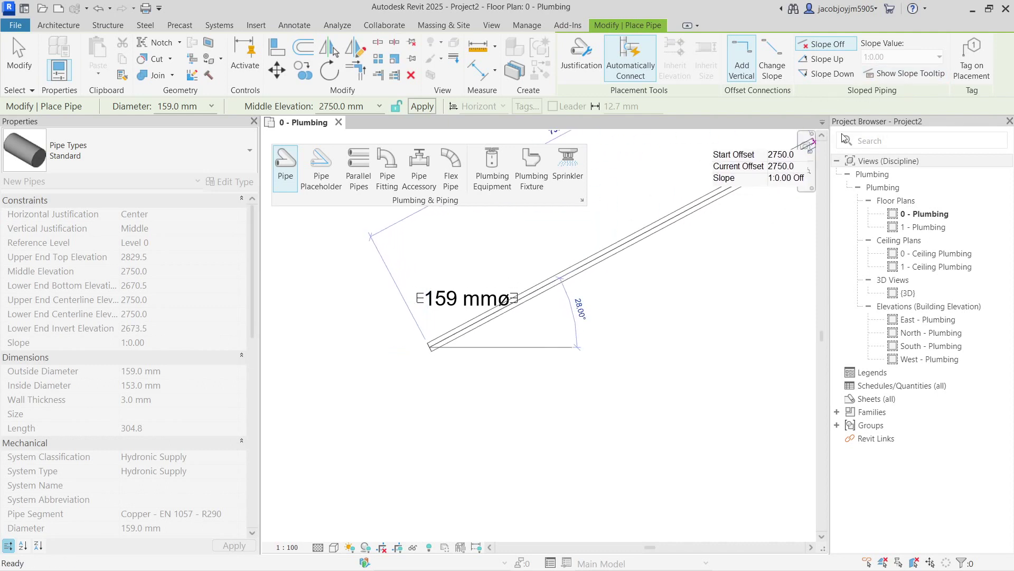
{"action": "left_click", "coordinate": [576, 348]}
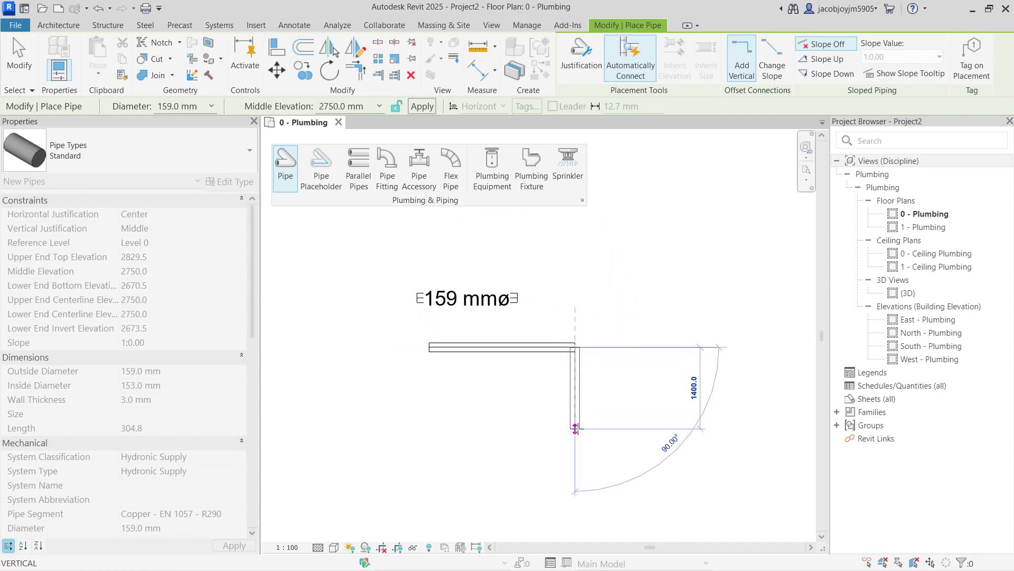
{"action": "key", "text": "Escape"}
Step: Draw another horizontal 159 mm diameter pipe, without a tag, below the previous untagged pipe
{"action": "scroll", "coordinate": [491, 404], "scroll_direction": "up", "scroll_amount": 3}
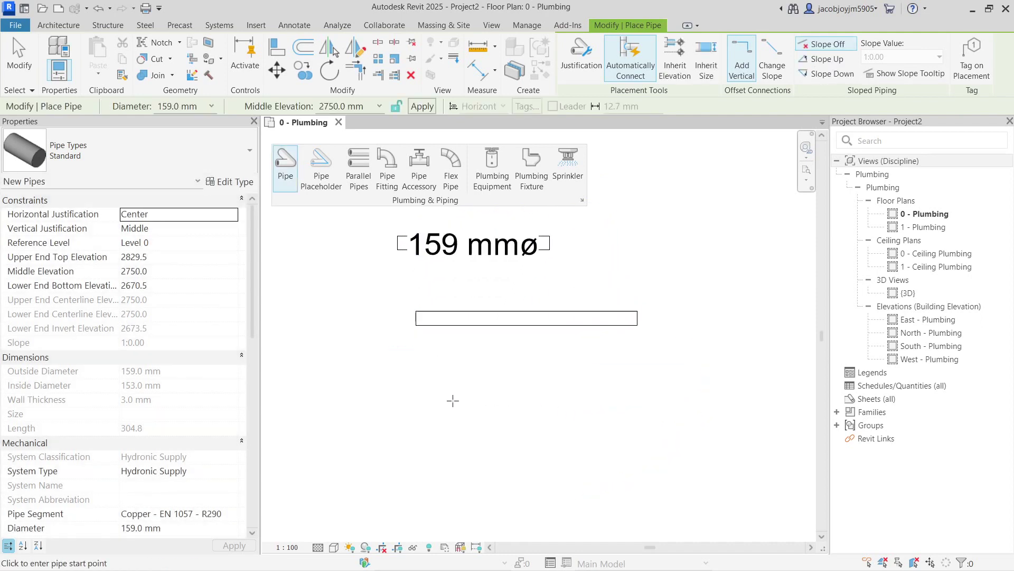
{"action": "scroll", "coordinate": [490, 405], "scroll_direction": "up", "scroll_amount": 1}
{"action": "middle_click_drag", "start_coordinate": [489, 403], "coordinate": [471, 355]}
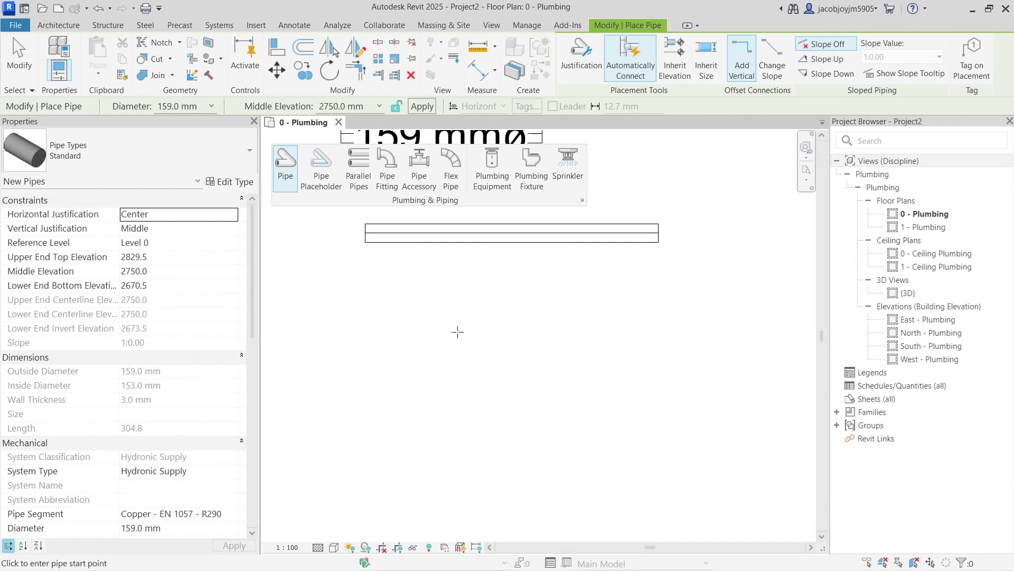
{"action": "left_click", "coordinate": [423, 345]}
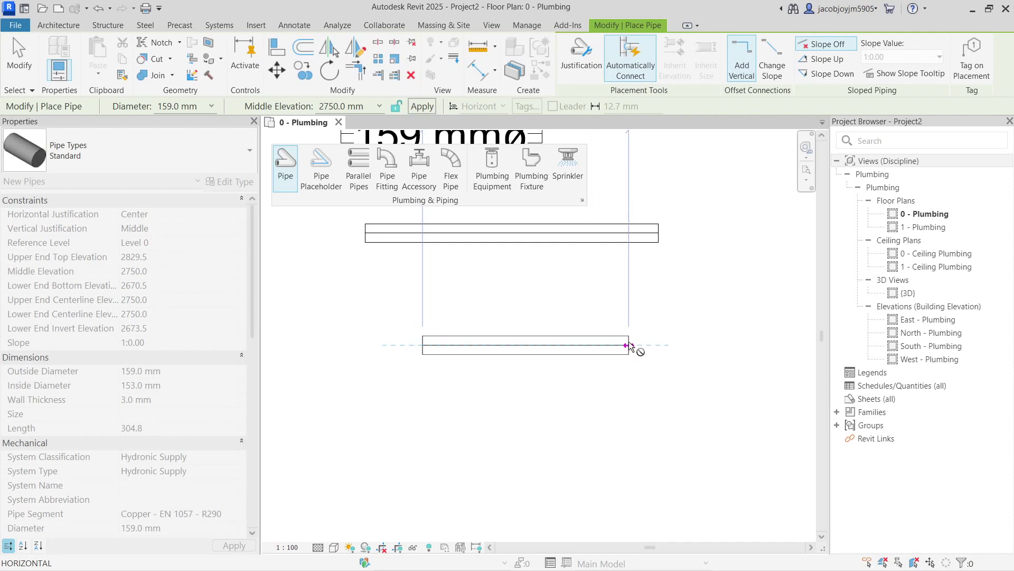
Step: Review the pipe justification settings and set the horizontal justification to Left
{"action": "left_click", "coordinate": [589, 55]}
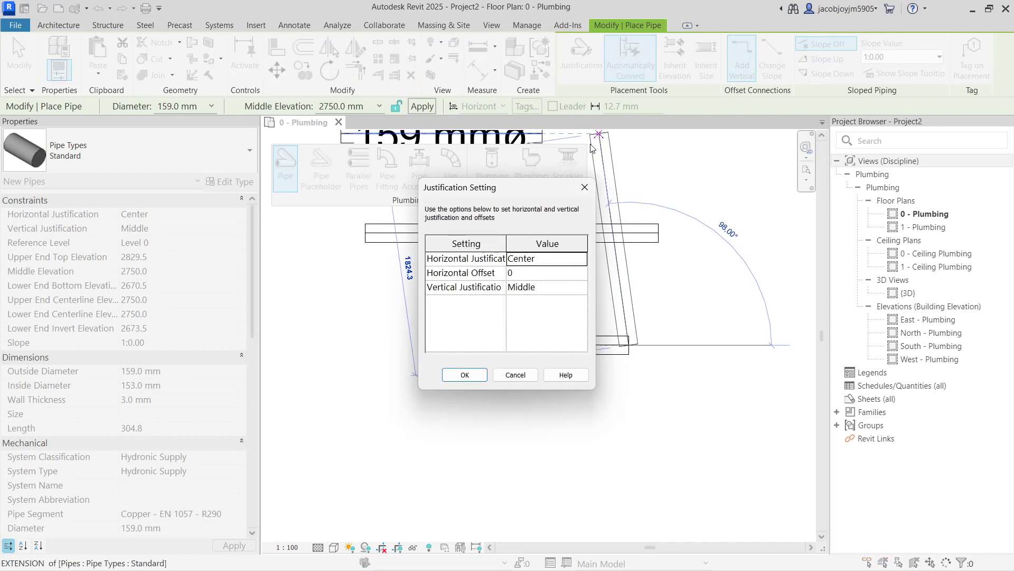
{"action": "left_click_drag", "start_coordinate": [505, 240], "coordinate": [547, 241]}
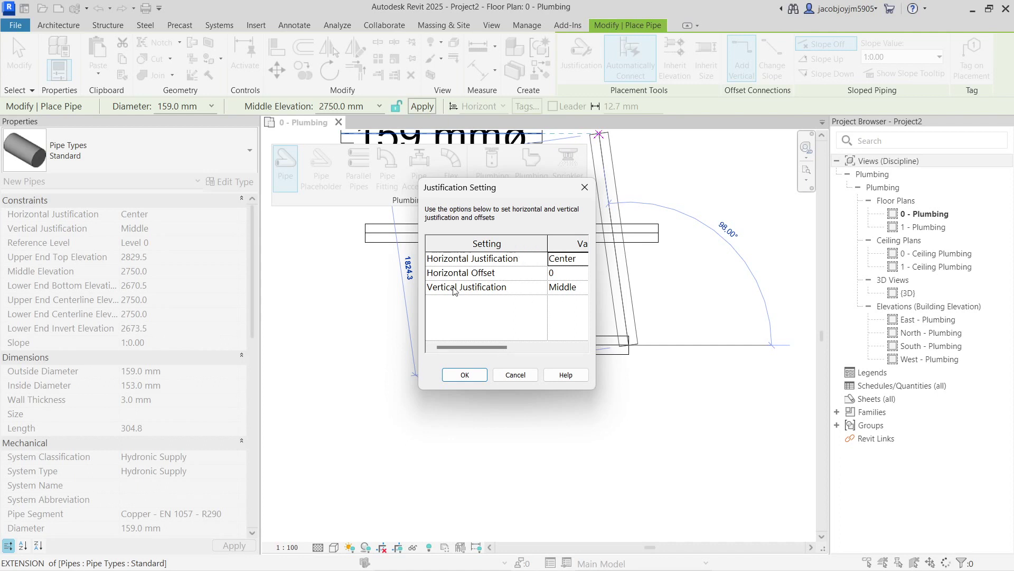
{"action": "left_click_drag", "start_coordinate": [548, 244], "coordinate": [525, 243]}
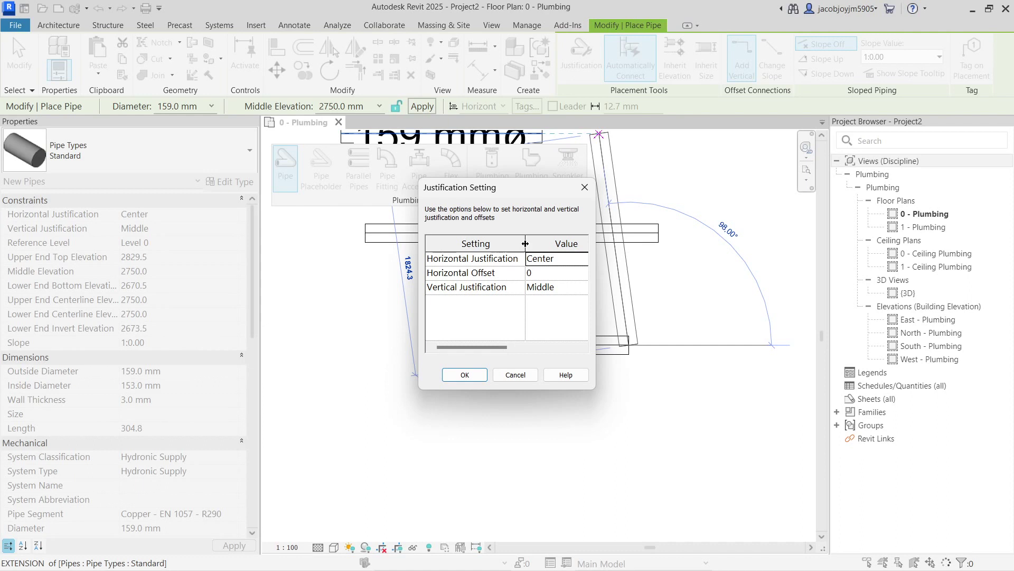
{"action": "left_click", "coordinate": [585, 262]}
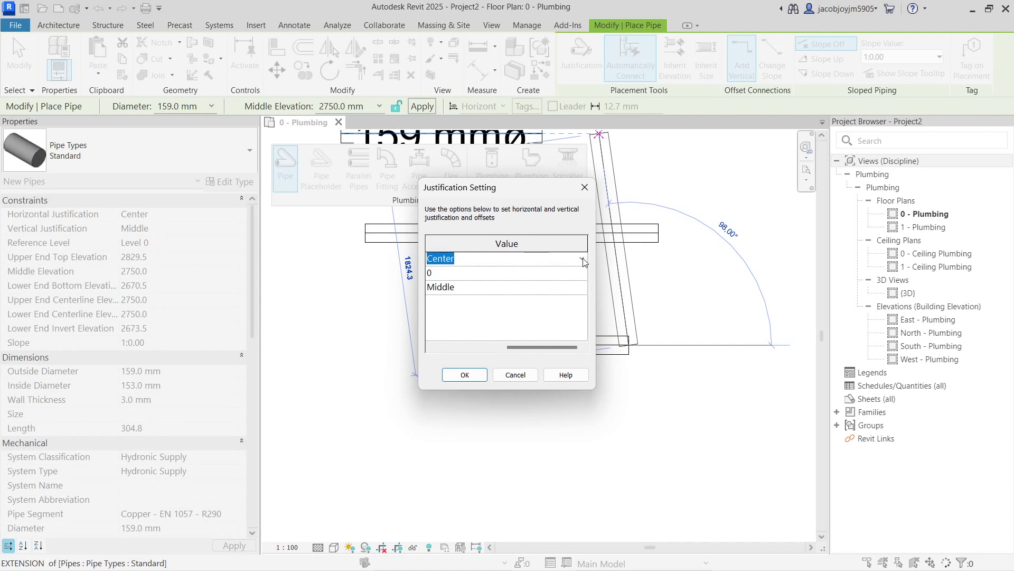
{"action": "left_click", "coordinate": [582, 258]}
{"action": "left_click", "coordinate": [506, 273]}
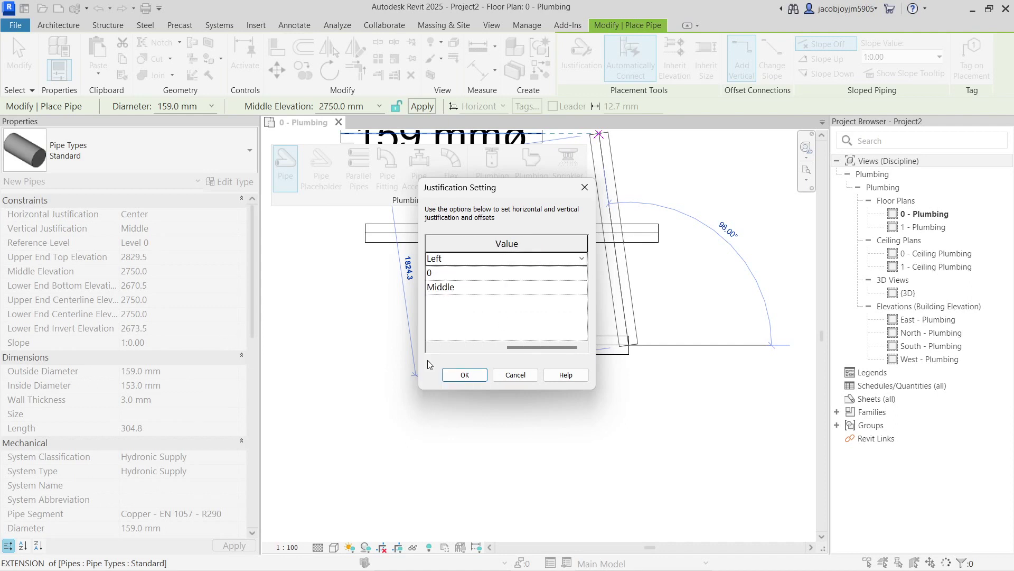
{"action": "left_click", "coordinate": [467, 375]}
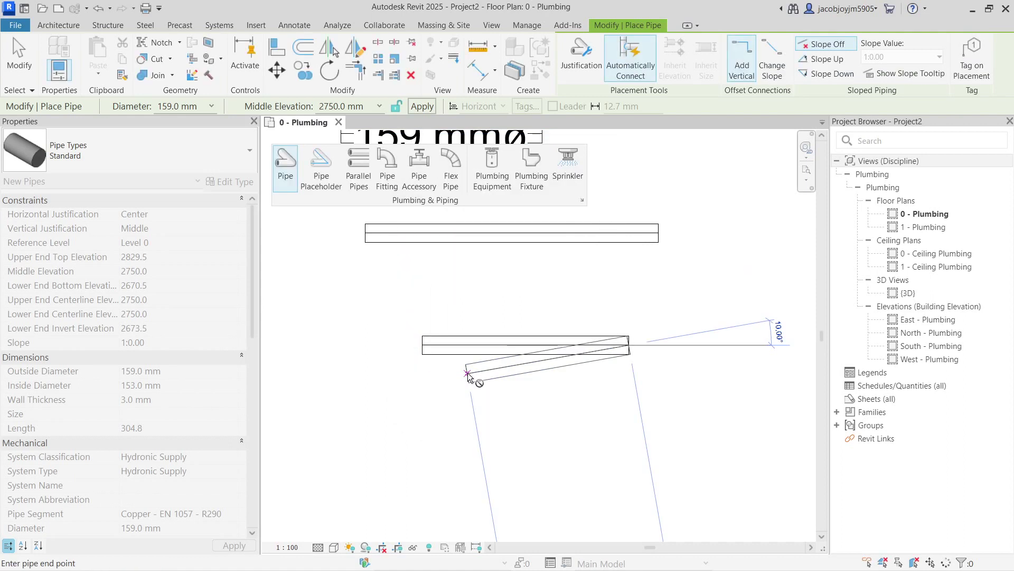
Step: Try drawing horizontal and vertical pipes below the existing ones with left horizontal justification
{"action": "scroll", "coordinate": [571, 284], "scroll_direction": "down", "scroll_amount": 3}
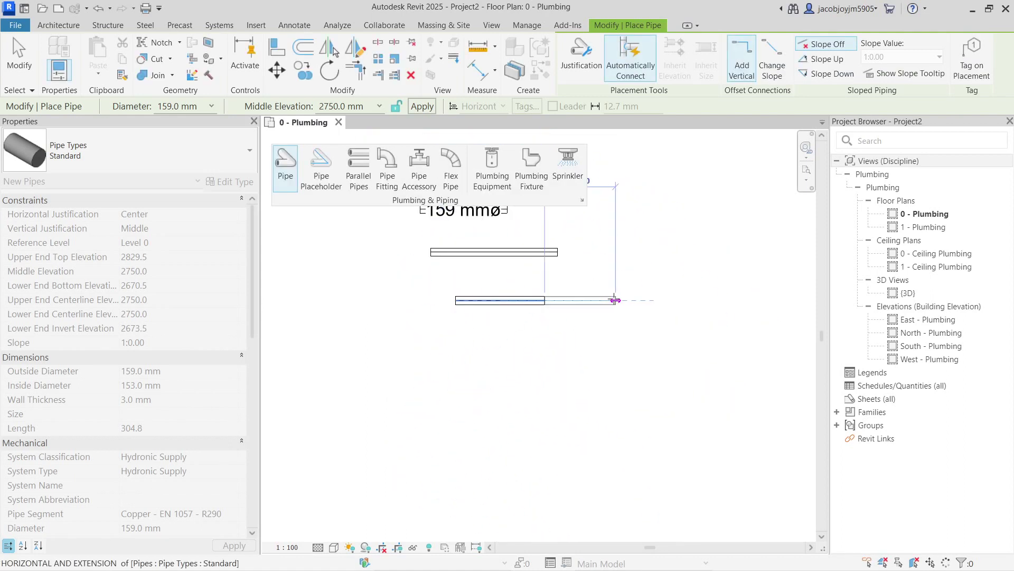
{"action": "scroll", "coordinate": [605, 303], "scroll_direction": "up", "scroll_amount": 3}
{"action": "key", "text": "Escape"}
{"action": "scroll", "coordinate": [467, 272], "scroll_direction": "down", "scroll_amount": 2}
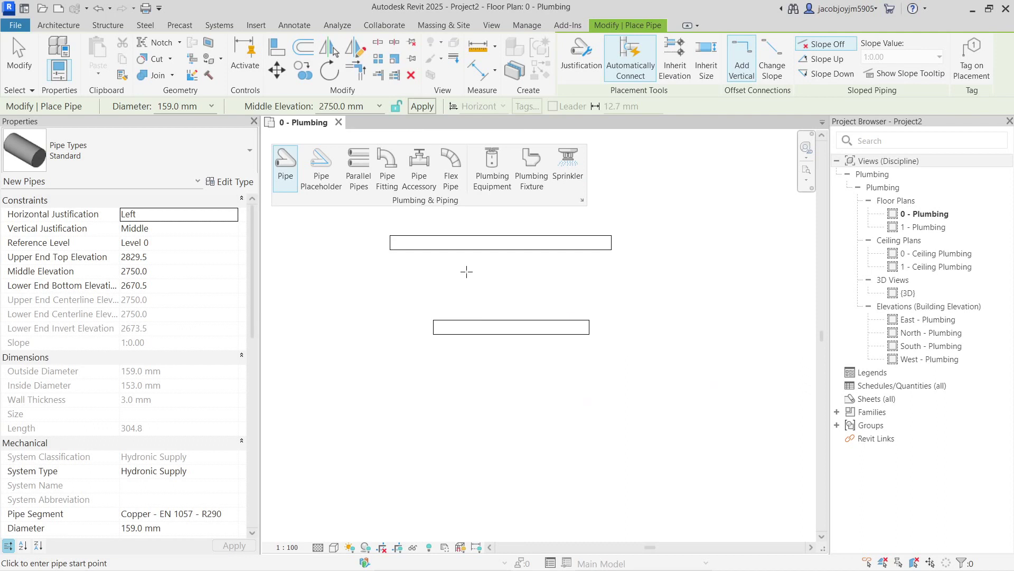
{"action": "left_click", "coordinate": [474, 353]}
{"action": "scroll", "coordinate": [486, 350], "scroll_direction": "up", "scroll_amount": 3}
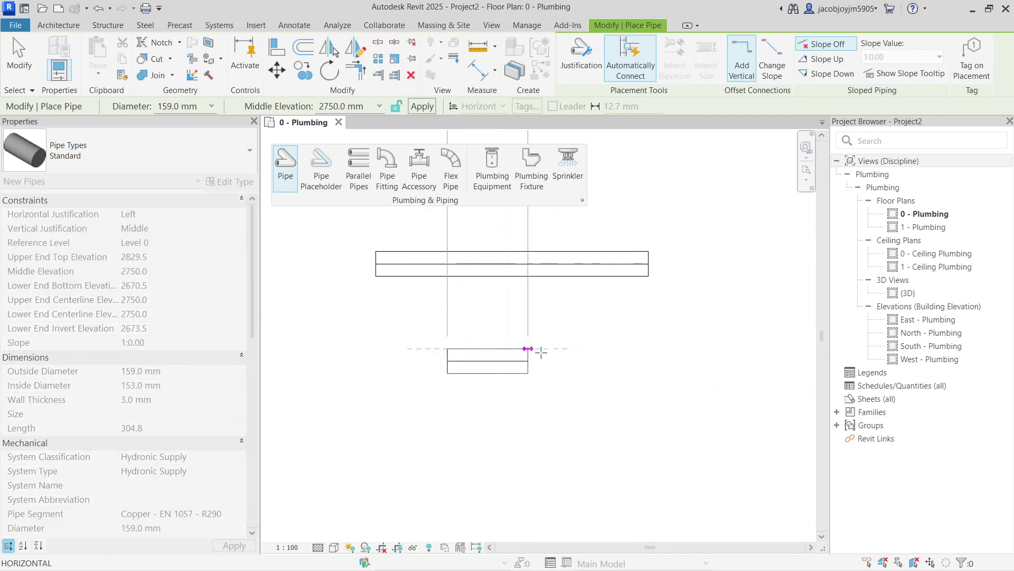
{"action": "left_click", "coordinate": [649, 349]}
{"action": "scroll", "coordinate": [518, 346], "scroll_direction": "down", "scroll_amount": 3}
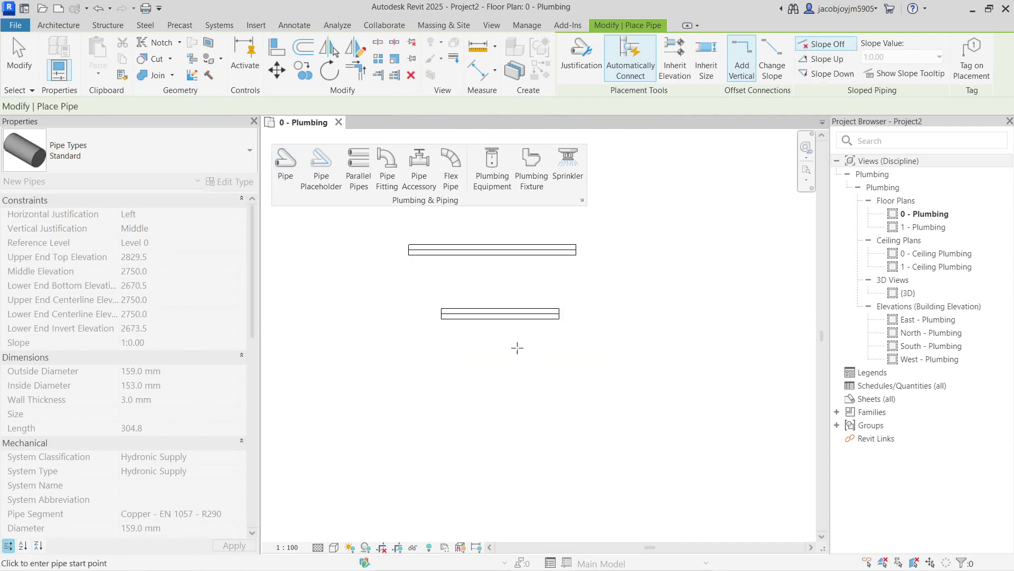
{"action": "scroll", "coordinate": [528, 351], "scroll_direction": "up", "scroll_amount": 2}
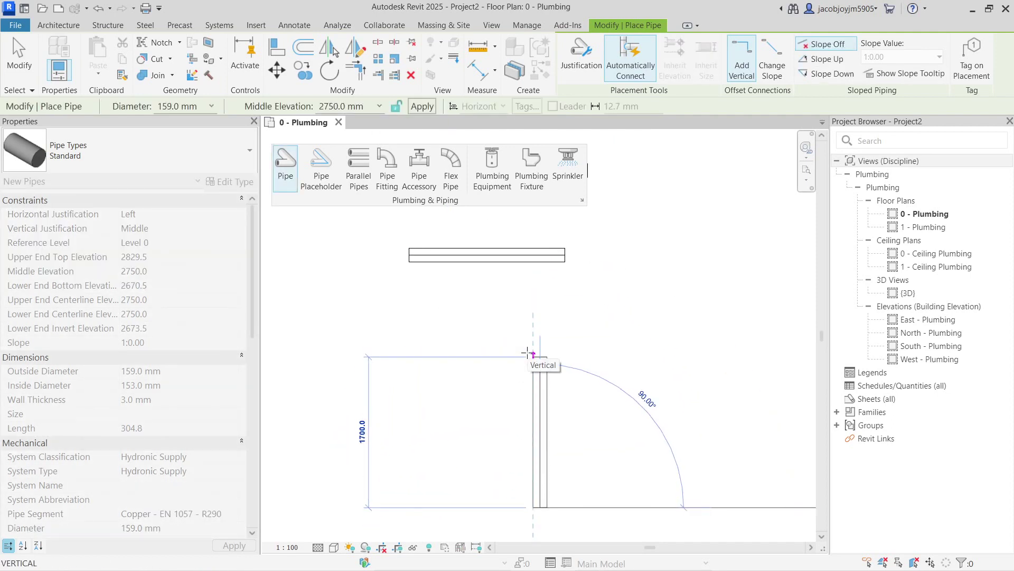
{"action": "key", "text": "Escape"}
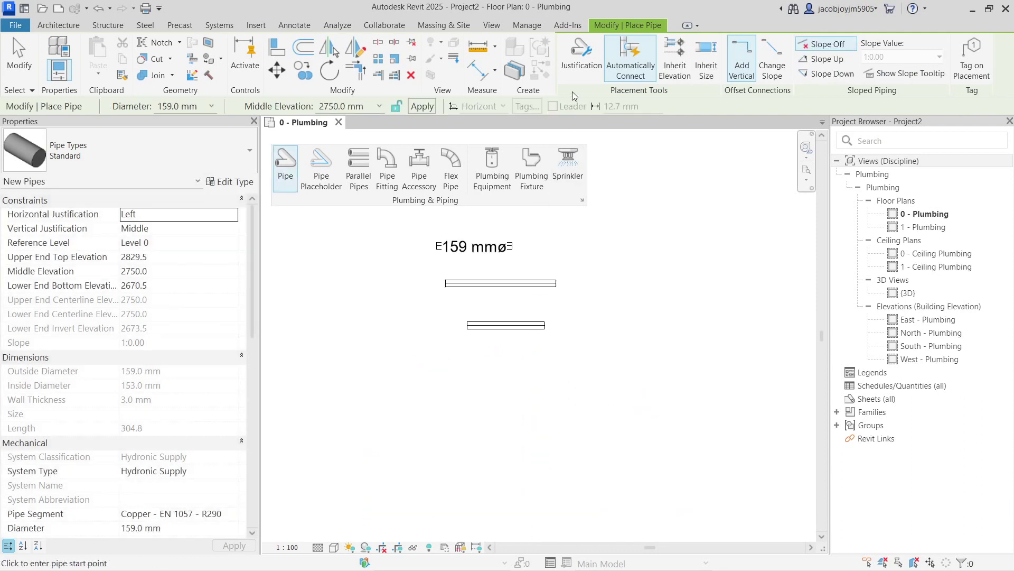
Step: Set the horizontal justification for new pipes to Right
{"action": "left_click", "coordinate": [573, 78]}
{"action": "left_click", "coordinate": [570, 259]}
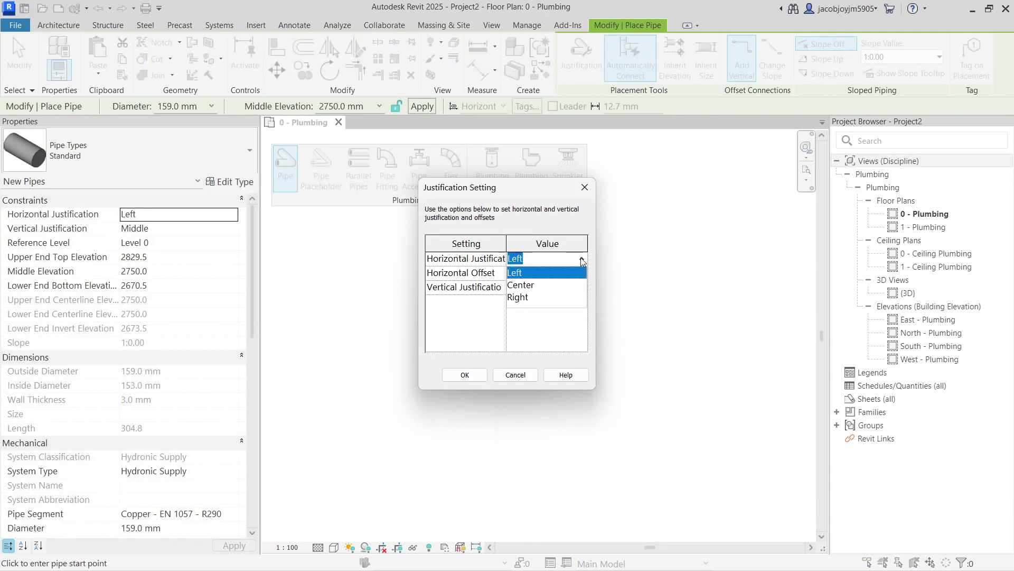
{"action": "left_click", "coordinate": [540, 297]}
{"action": "left_click", "coordinate": [465, 375]}
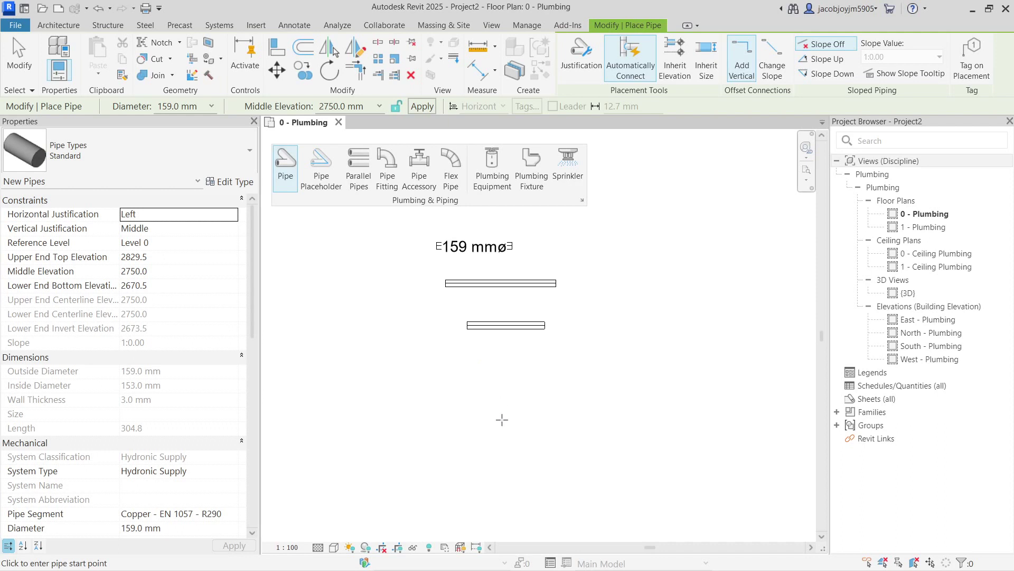
Step: Try drawing vertical pipes upward and downward below the existing pipes with right horizontal justification
{"action": "left_click", "coordinate": [502, 468]}
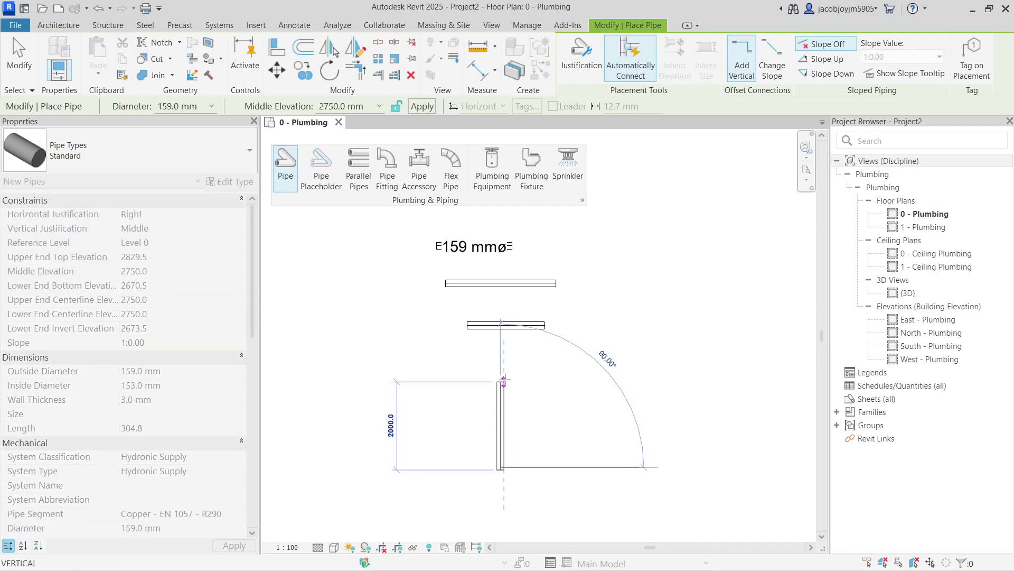
{"action": "key", "text": "Escape"}
{"action": "left_click", "coordinate": [547, 368]}
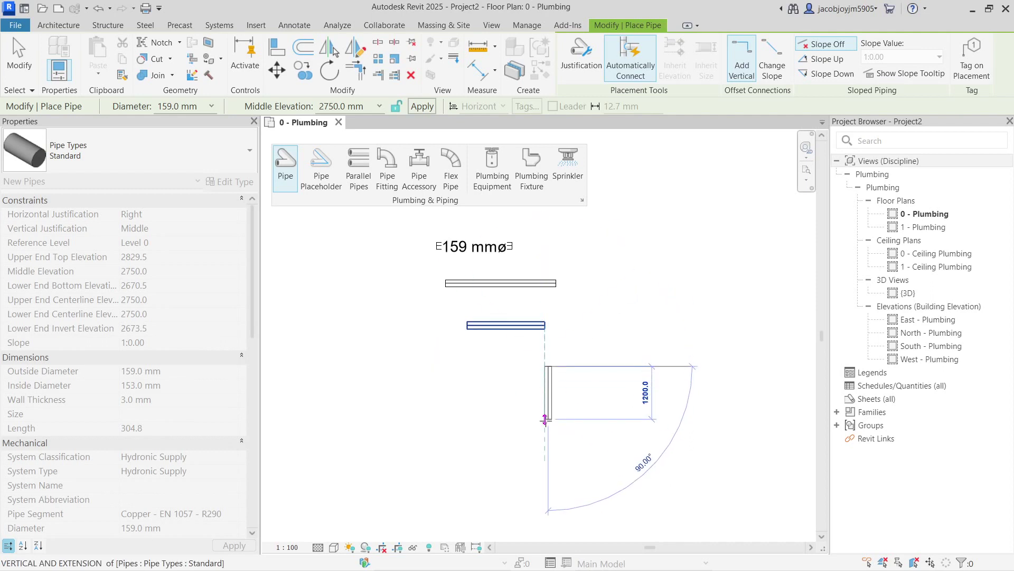
{"action": "key", "text": "Escape"}
{"action": "key", "text": "Escape"}
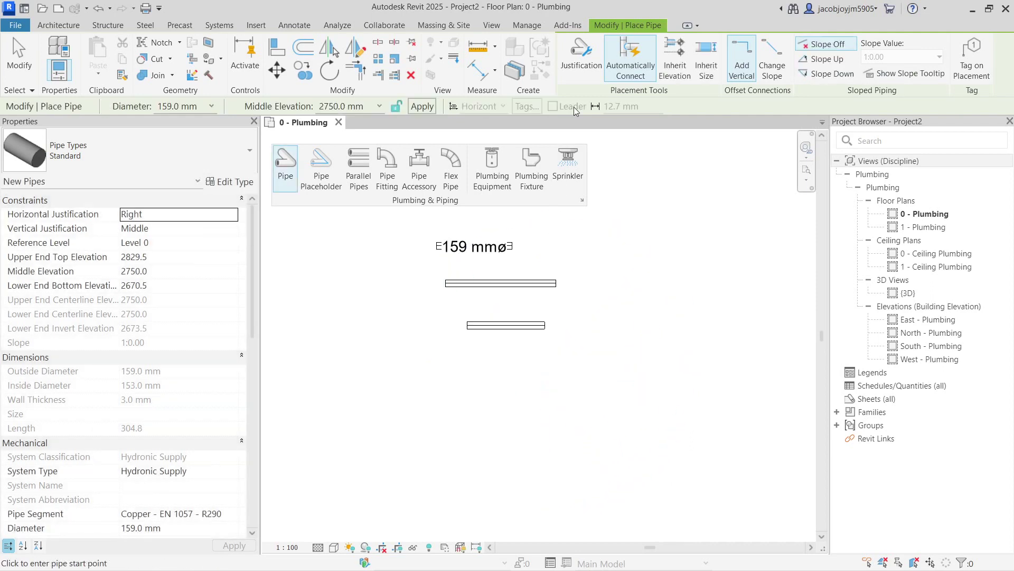
Step: Set the horizontal offset for new pipes to 500 mm
{"action": "left_click", "coordinate": [581, 57]}
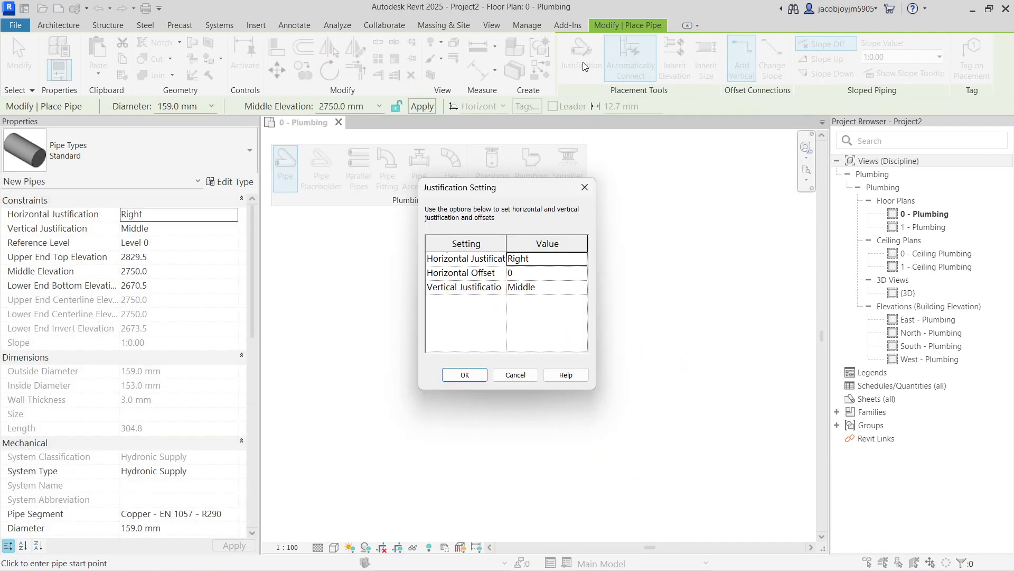
{"action": "left_click", "coordinate": [558, 274]}
{"action": "type", "text": "500"}
{"action": "left_click", "coordinate": [465, 374]}
Step: Draw a right-justified, offset pipe along the lowest existing pipe, starting at that pipe's left end
{"action": "scroll", "coordinate": [535, 373], "scroll_direction": "up", "scroll_amount": 1}
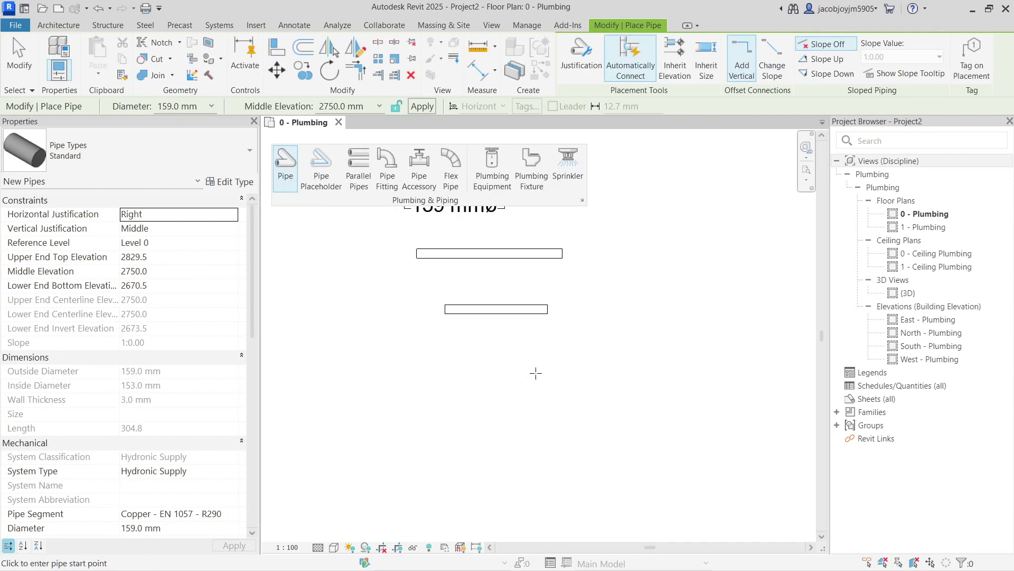
{"action": "middle_click_drag", "start_coordinate": [535, 373], "coordinate": [548, 484]}
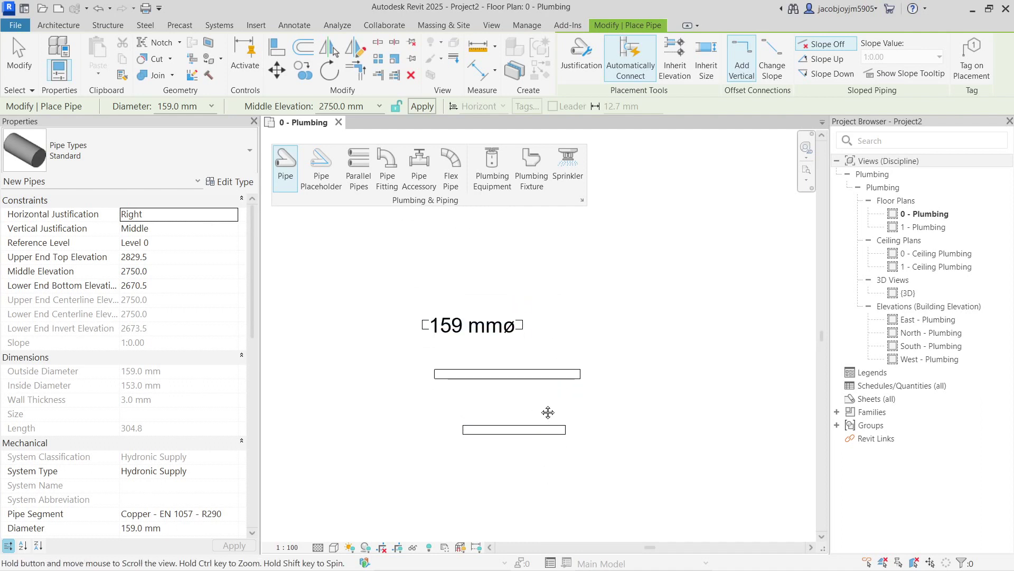
{"action": "middle_click_drag", "start_coordinate": [548, 413], "coordinate": [549, 310]}
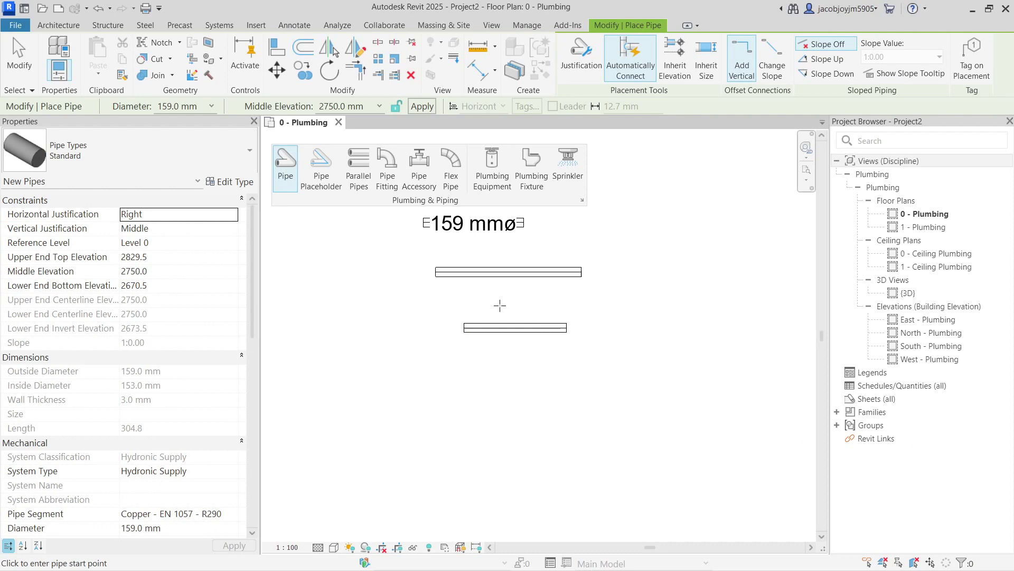
{"action": "left_click", "coordinate": [464, 328]}
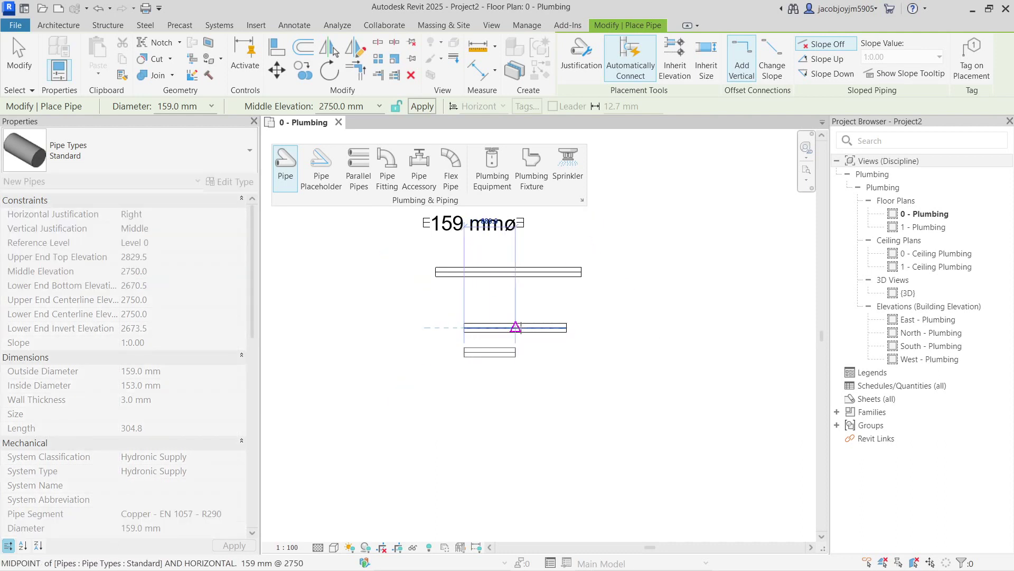
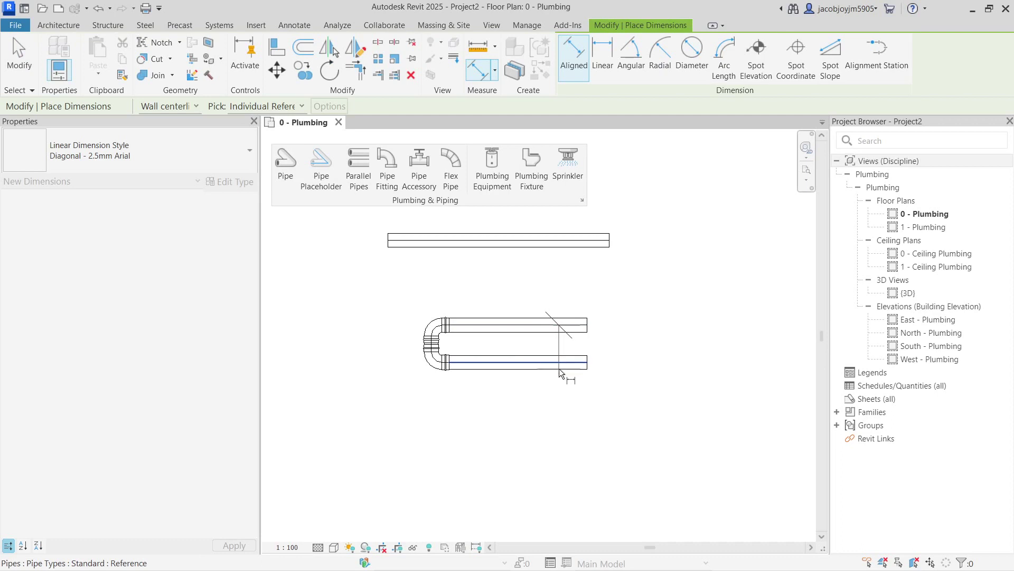
Step: Dimension the distance between the two parallel connected pipes and delete the dimension
{"action": "left_click", "coordinate": [559, 370]}
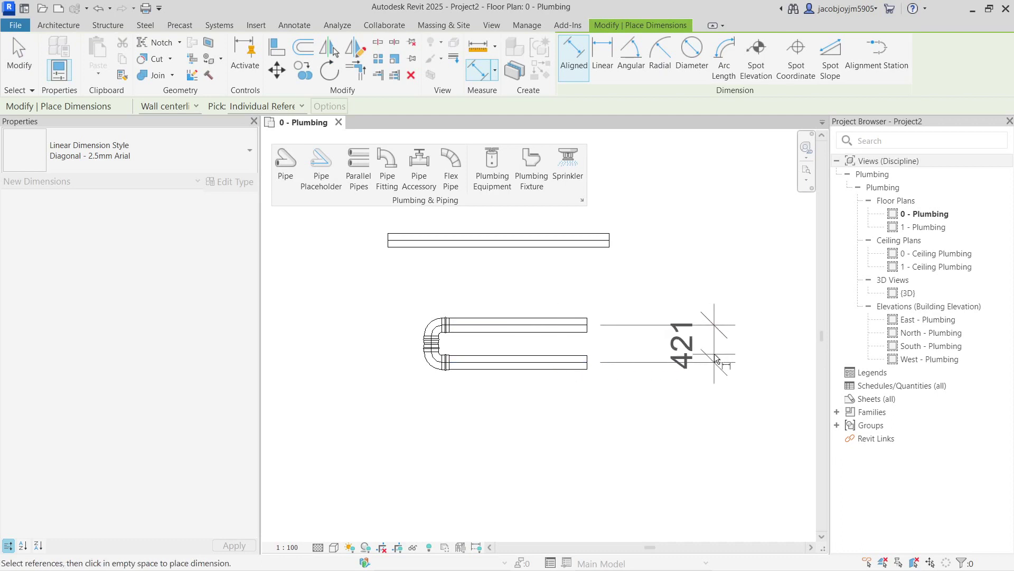
{"action": "left_click", "coordinate": [716, 359]}
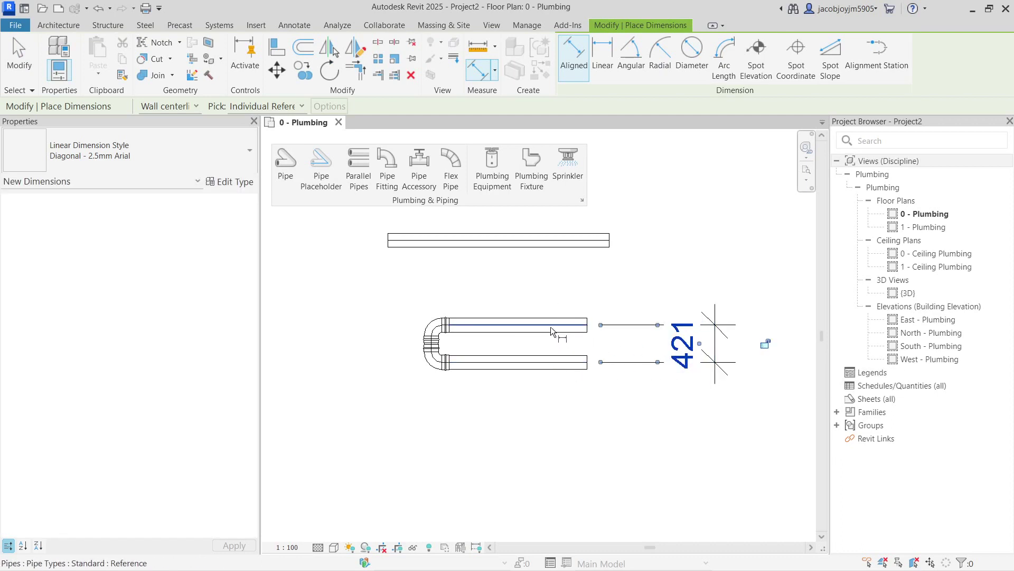
{"action": "left_click", "coordinate": [556, 380]}
{"action": "left_click", "coordinate": [587, 371]}
{"action": "left_click", "coordinate": [750, 379]}
{"action": "key", "text": "Escape"}
{"action": "left_click_drag", "start_coordinate": [780, 312], "coordinate": [670, 426]}
{"action": "key", "text": "Delete"}
Step: Draw a long horizontal detail line in Thin Lines style below the connected pipes
{"action": "middle_click_drag", "start_coordinate": [613, 396], "coordinate": [585, 346]}
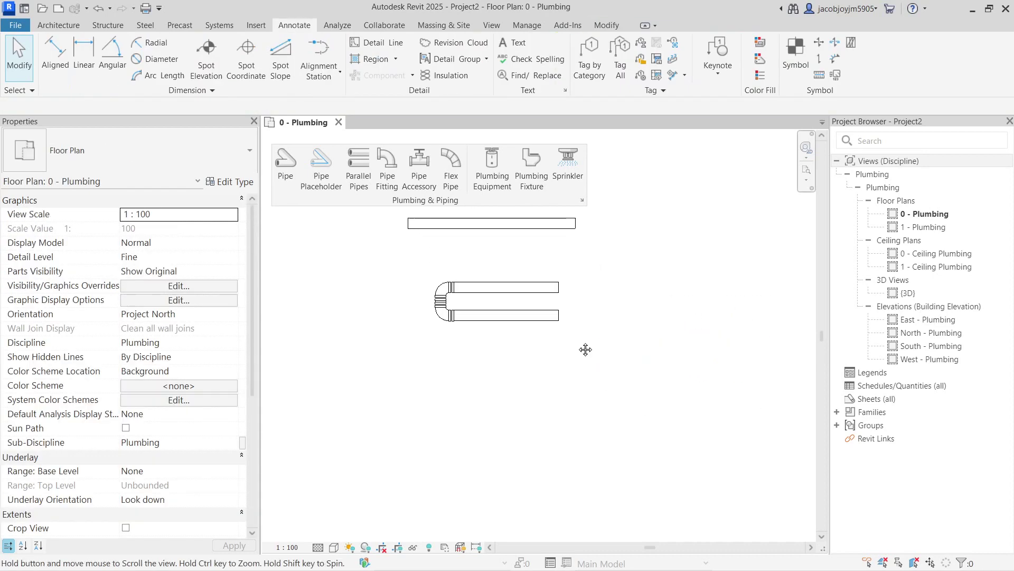
{"action": "left_click", "coordinate": [380, 47]}
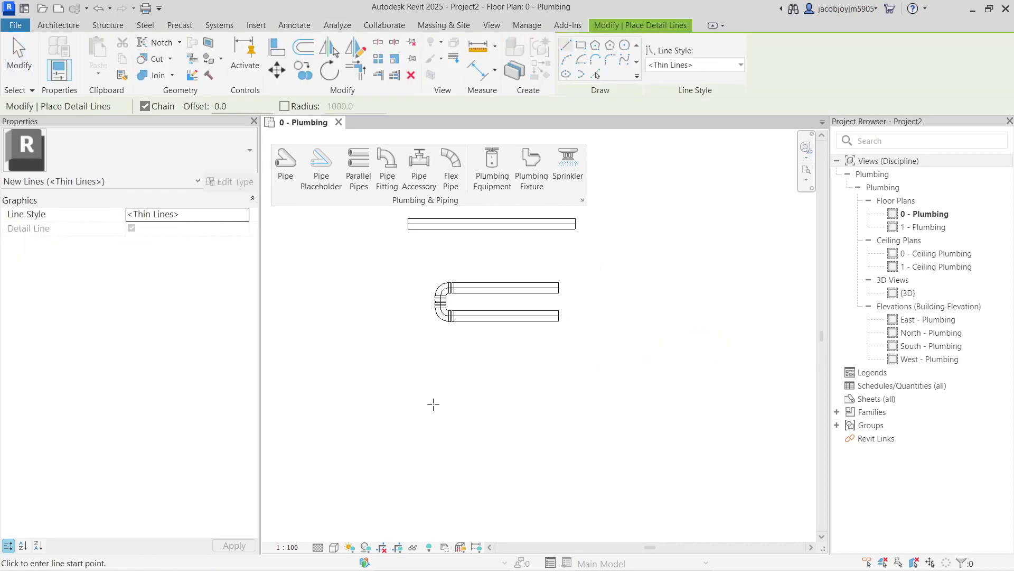
{"action": "left_click", "coordinate": [421, 430]}
{"action": "left_click", "coordinate": [715, 430]}
{"action": "key", "text": "Escape"}
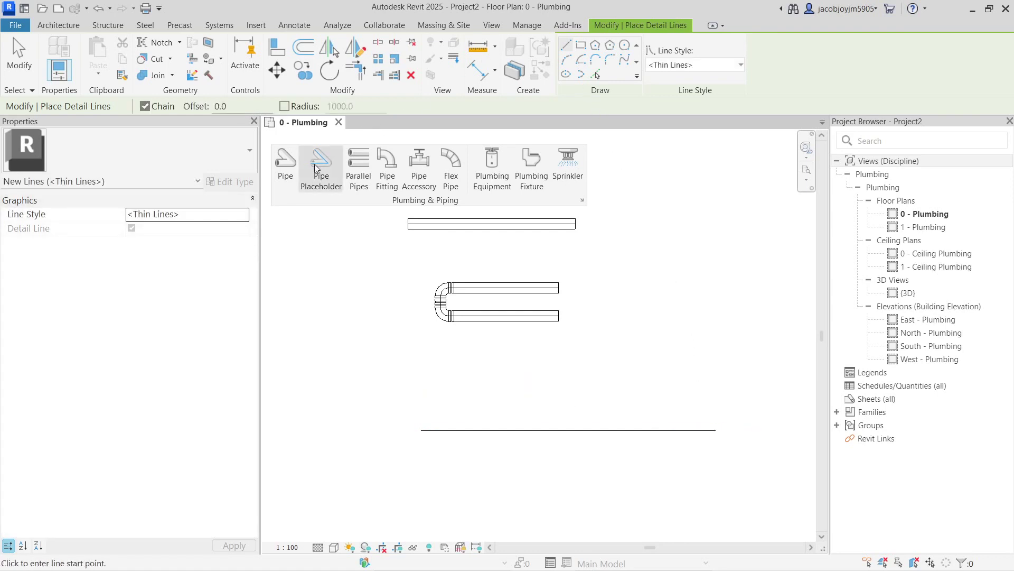
Step: Restart the Pipe command and set its horizontal justification to Center
{"action": "left_click", "coordinate": [292, 170]}
{"action": "left_click", "coordinate": [573, 63]}
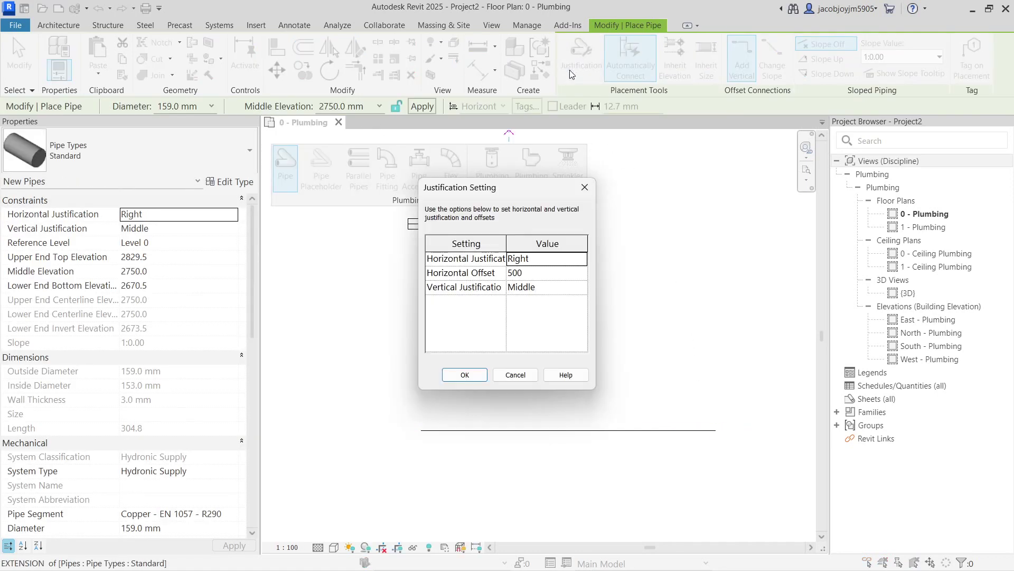
{"action": "left_click", "coordinate": [582, 263]}
{"action": "left_click", "coordinate": [537, 283]}
{"action": "left_click", "coordinate": [546, 275]}
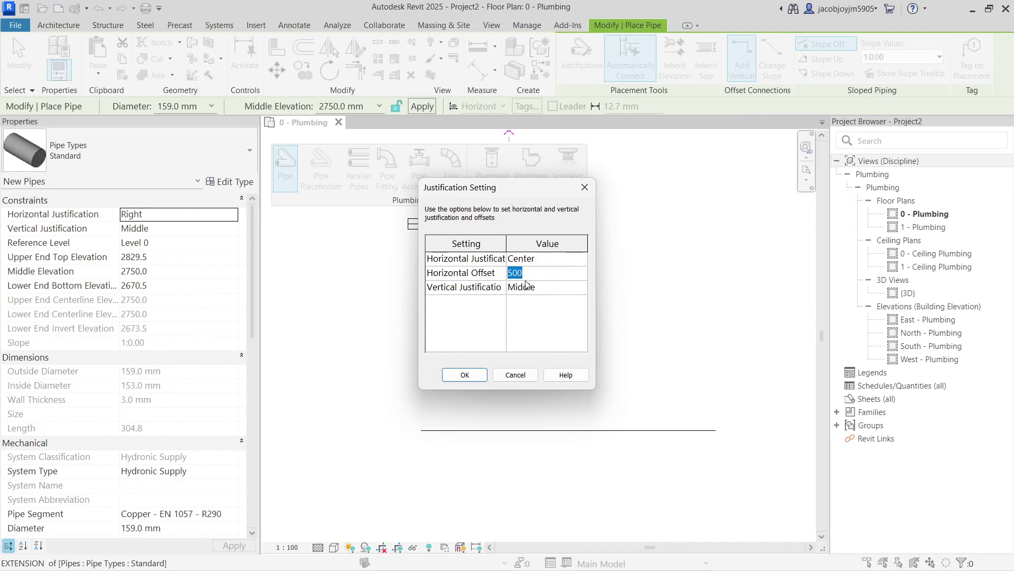
{"action": "left_click", "coordinate": [475, 376]}
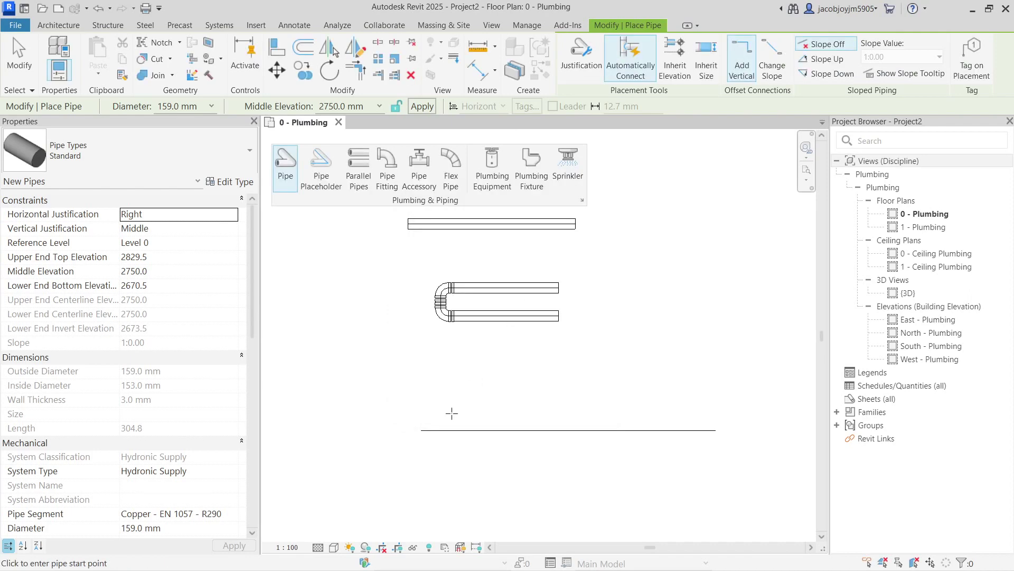
Step: Draw a horizontal pipe with the centered offset, running leftward from a point near the detail line's left end
{"action": "left_click", "coordinate": [447, 430]}
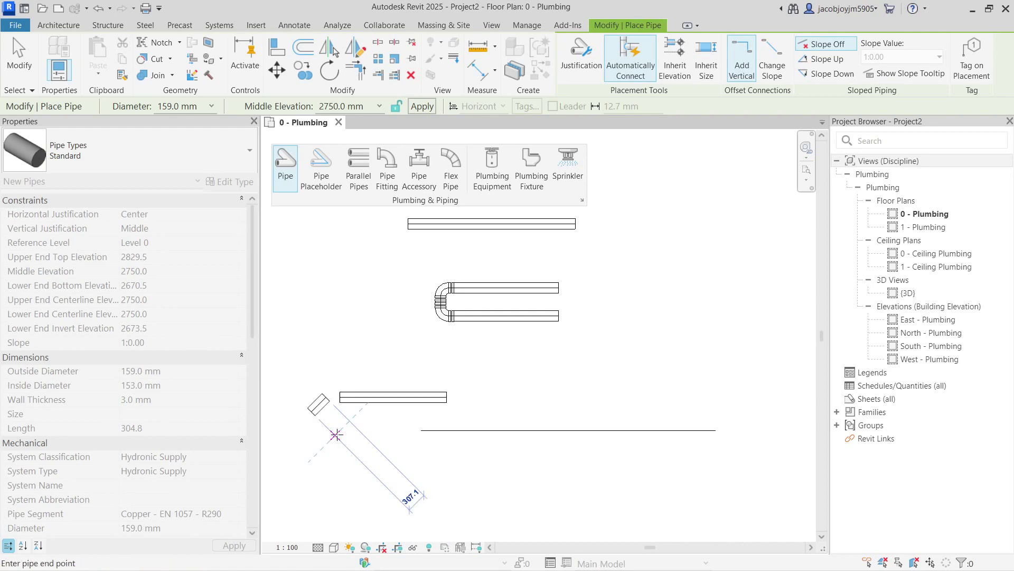
{"action": "key", "text": "Escape"}
{"action": "key", "text": "Escape"}
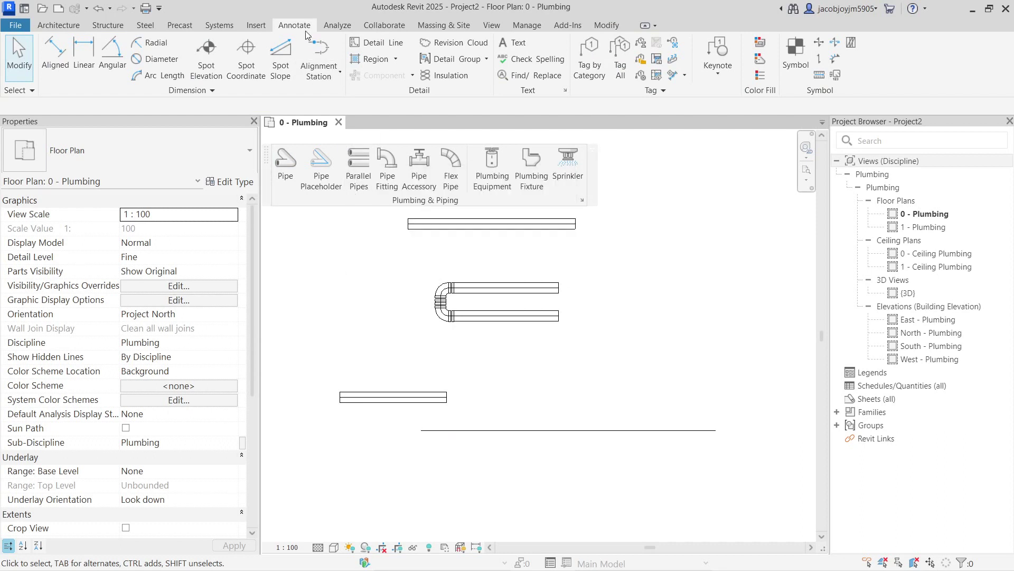
Step: Place an aligned dimension between the detail line and the centerline of the pipe above it
{"action": "left_click", "coordinate": [56, 68]}
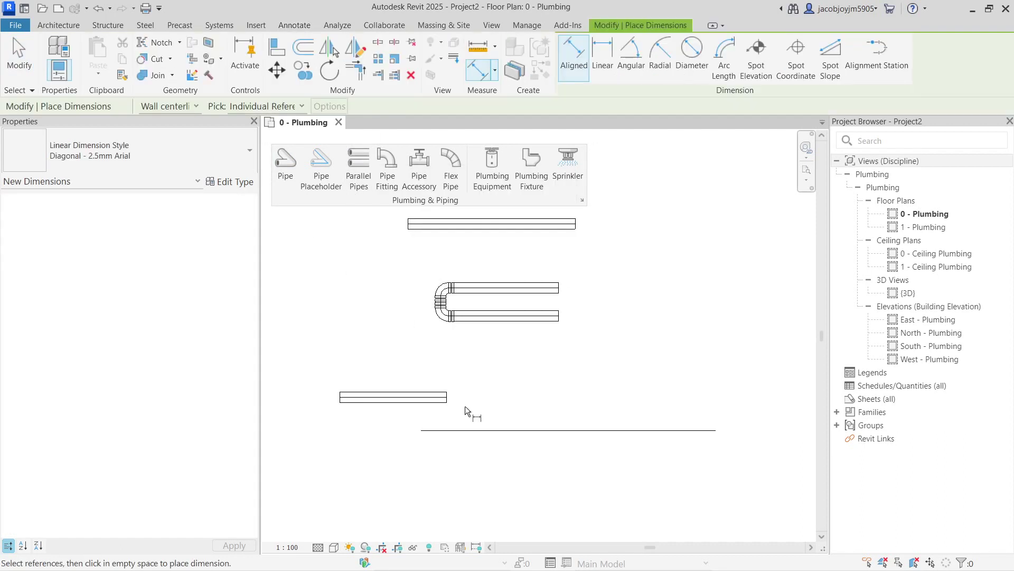
{"action": "left_click", "coordinate": [453, 431]}
{"action": "left_click", "coordinate": [441, 400]}
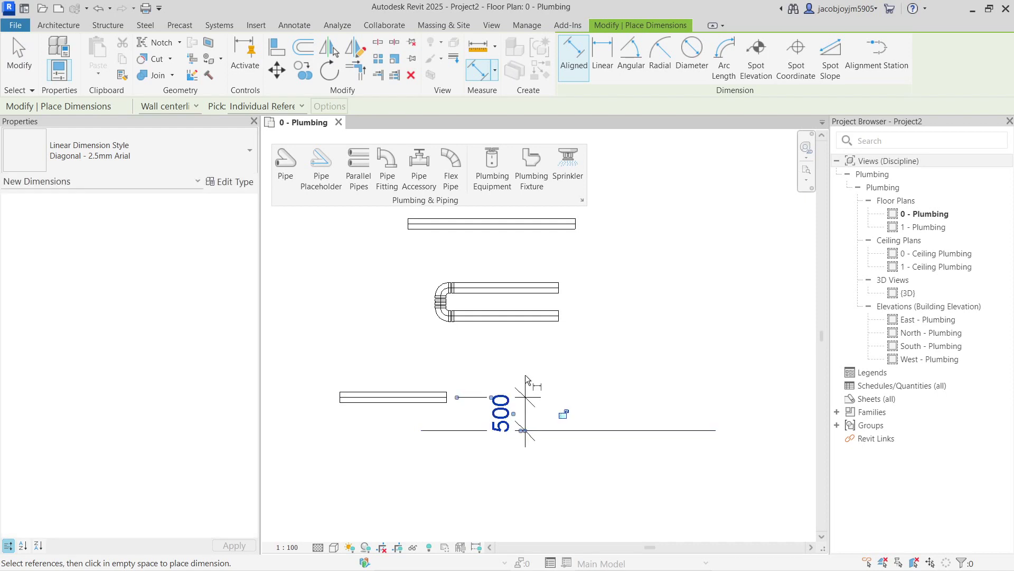
Step: Finish the aligned dimension between the detail line and the pipe's centerline, and leave the dimension command
{"action": "left_click", "coordinate": [526, 396]}
{"action": "key", "text": "Escape"}
{"action": "key", "text": "Escape"}
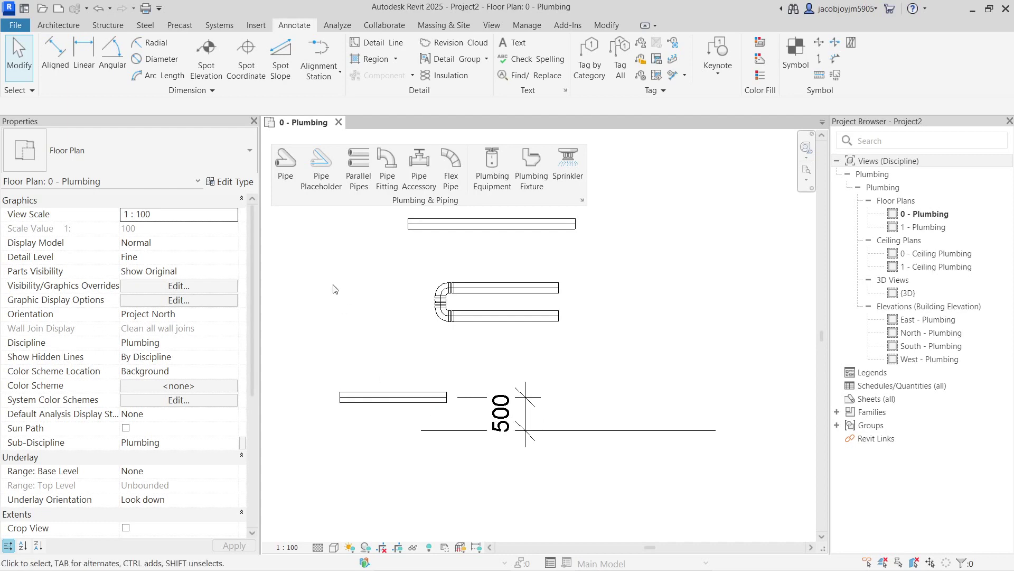
Step: Restart the Pipe command and set the justification's horizontal offset to 0, leaving horizontal justification at Center and vertical at Middle
{"action": "scroll", "coordinate": [463, 316], "scroll_direction": "down", "scroll_amount": 3}
{"action": "middle_click_drag", "start_coordinate": [549, 418], "coordinate": [389, 260]}
{"action": "left_click", "coordinate": [285, 168]}
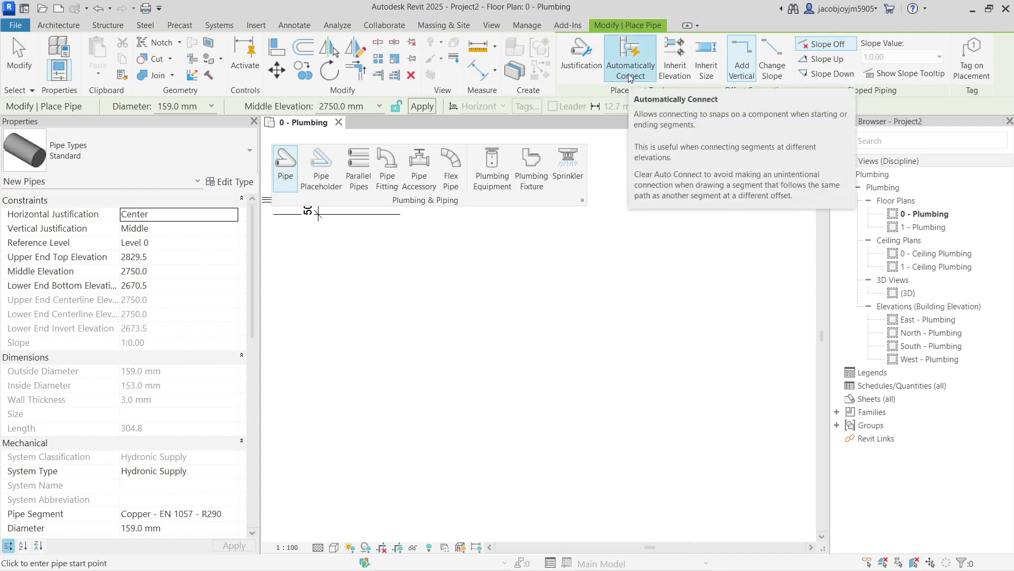
{"action": "left_click", "coordinate": [401, 305]}
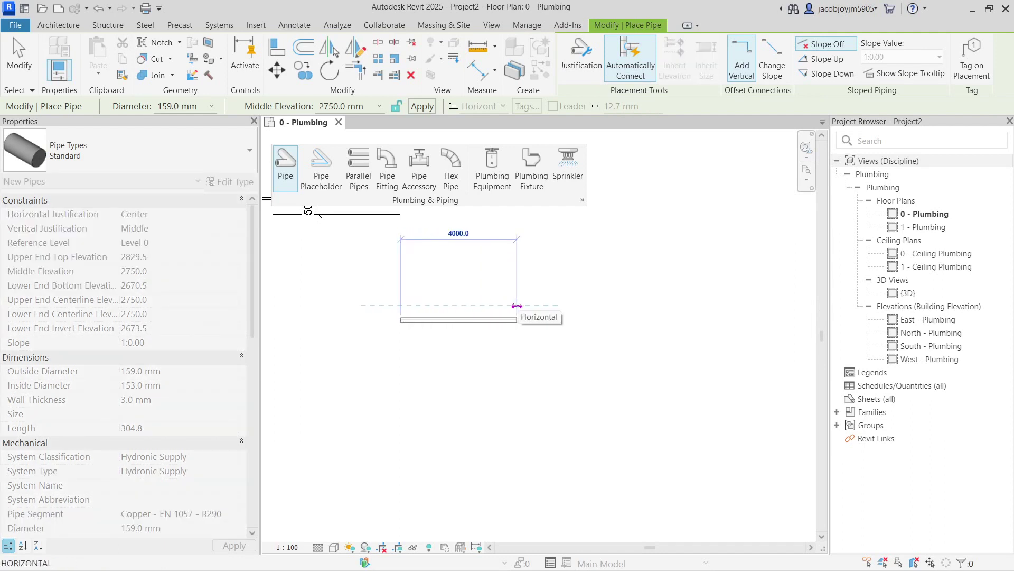
{"action": "left_click", "coordinate": [575, 77]}
{"action": "left_click", "coordinate": [552, 278]}
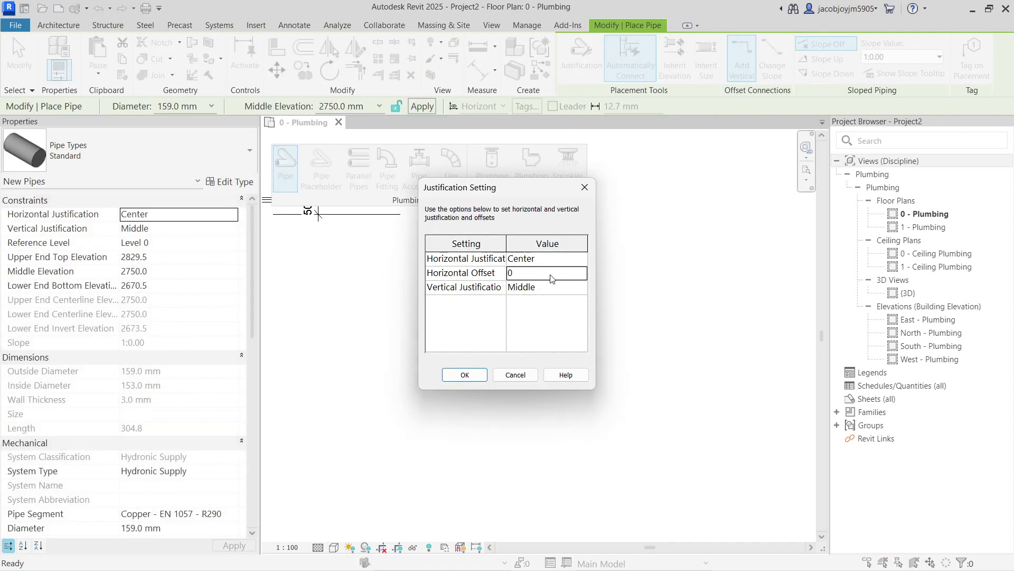
{"action": "left_click", "coordinate": [551, 290]}
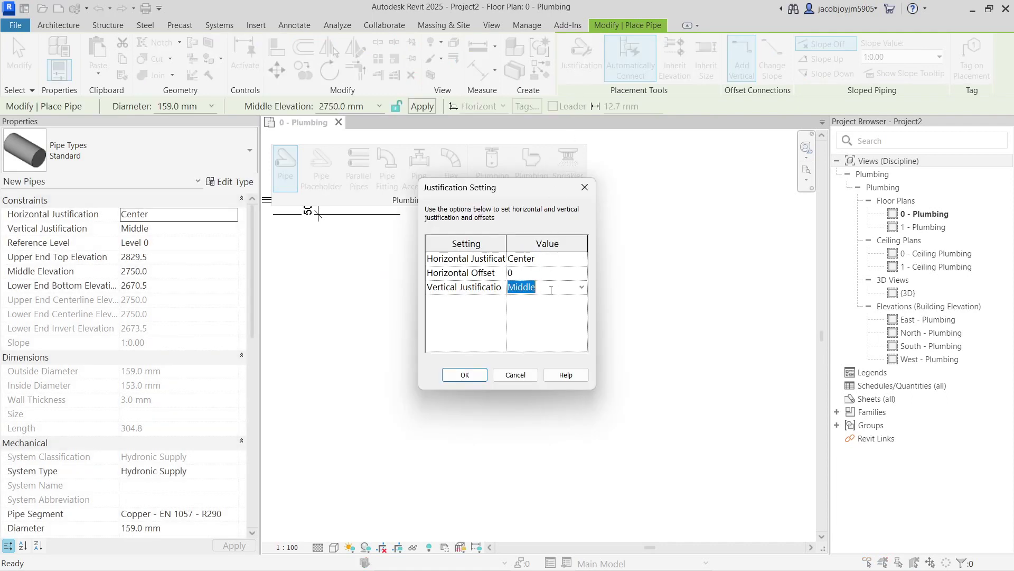
{"action": "left_click", "coordinate": [465, 375]}
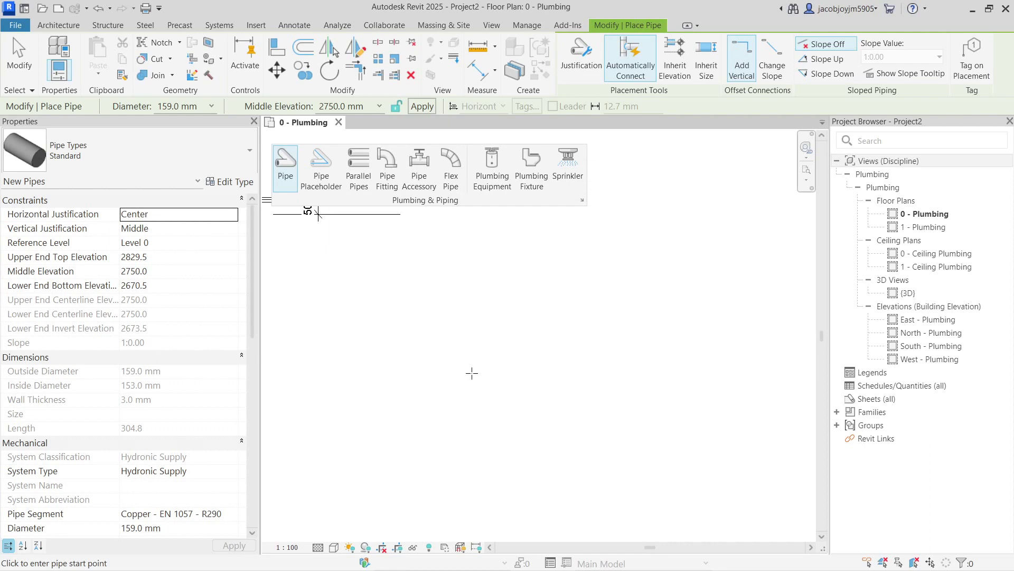
Step: Draw a stepped run of five alternating horizontal and vertical pipes descending to the right in the empty area, with automatic connection on
{"action": "left_click", "coordinate": [418, 306]}
{"action": "left_click", "coordinate": [487, 306]}
{"action": "left_click", "coordinate": [488, 355]}
{"action": "left_click", "coordinate": [556, 355]}
{"action": "left_click", "coordinate": [558, 396]}
{"action": "left_click", "coordinate": [613, 396]}
{"action": "key", "text": "Escape"}
{"action": "scroll", "coordinate": [464, 299], "scroll_direction": "up", "scroll_amount": 2}
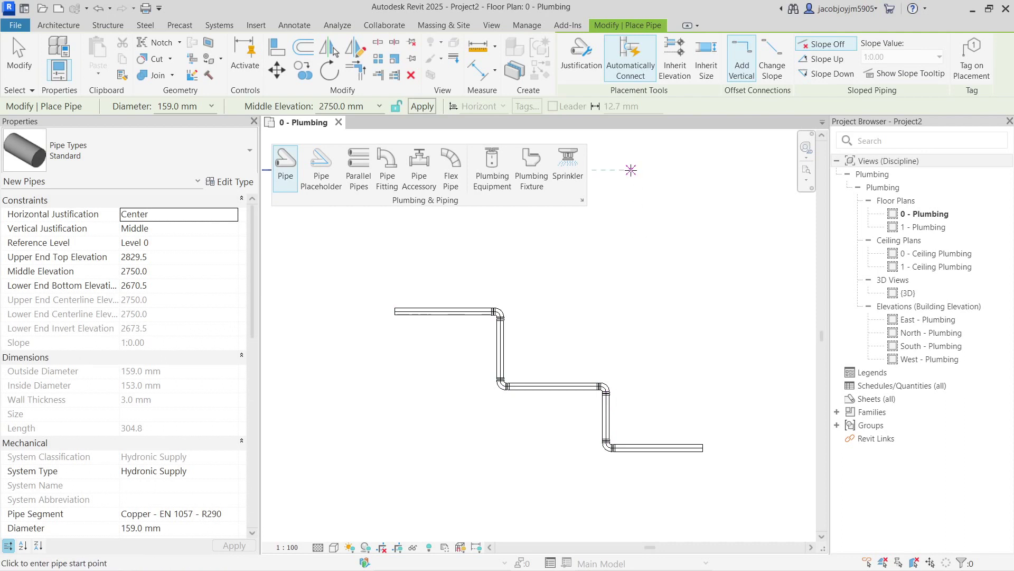
Step: Turn off automatic connection and draw a second stepped run of four pipes above the first, ending in a vertical segment about 1200 mm long
{"action": "left_click", "coordinate": [631, 59]}
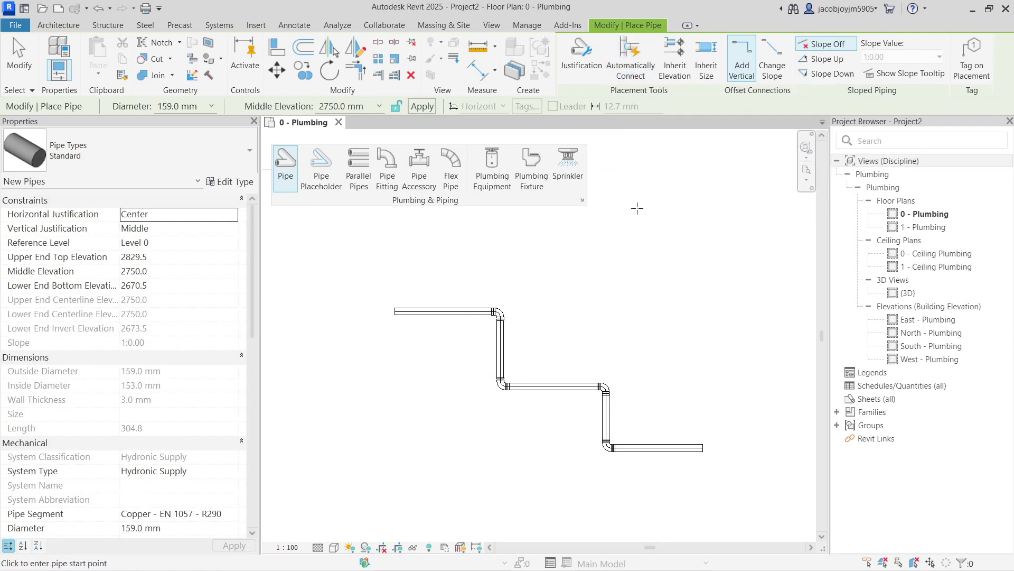
{"action": "left_click", "coordinate": [571, 254]}
{"action": "left_click", "coordinate": [629, 253]}
{"action": "left_click", "coordinate": [629, 336]}
{"action": "left_click", "coordinate": [708, 336]}
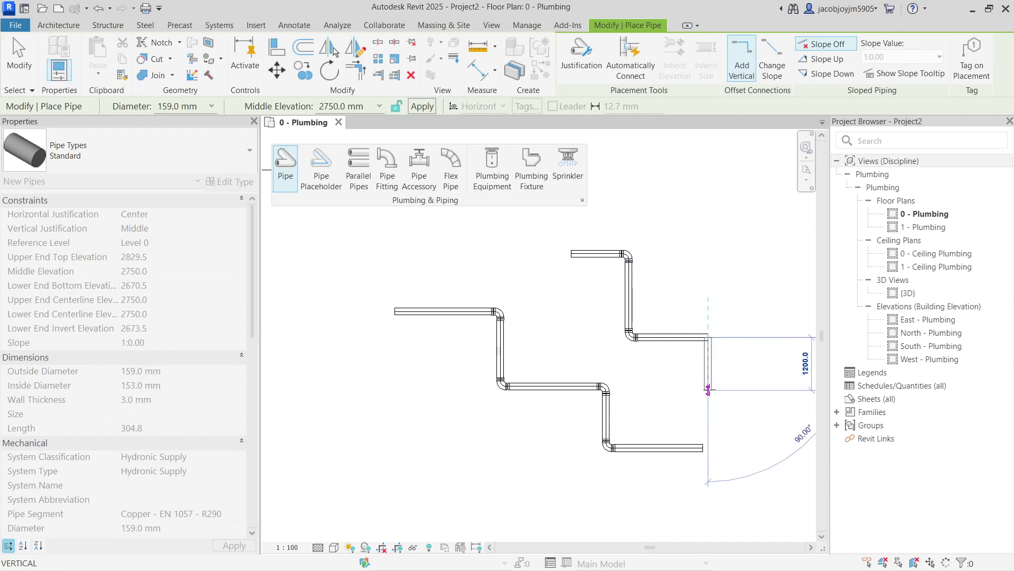
{"action": "left_click", "coordinate": [708, 389]}
{"action": "key", "text": "Escape"}
{"action": "key", "text": "Escape"}
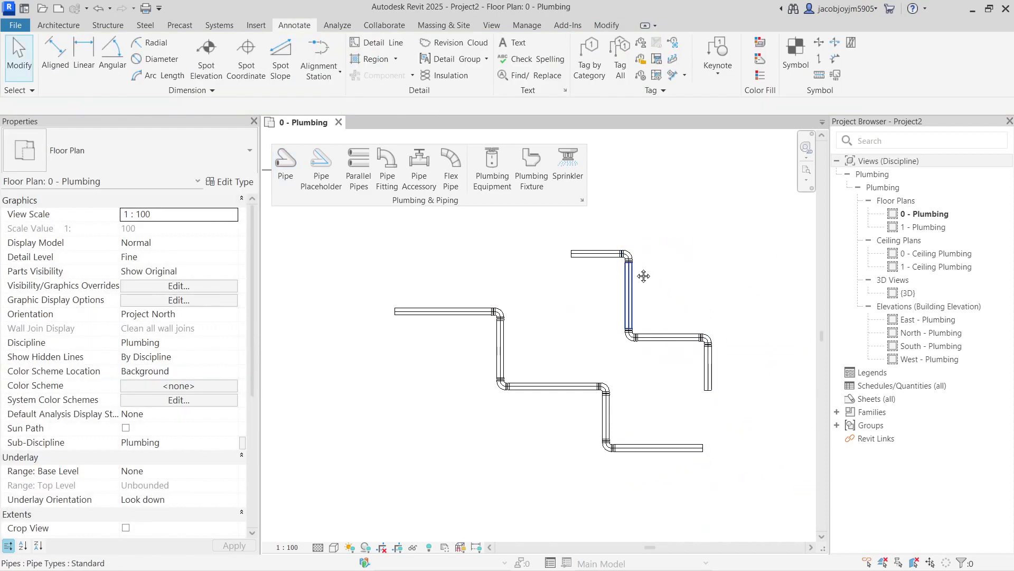
{"action": "middle_click_drag", "start_coordinate": [709, 274], "coordinate": [633, 278]}
{"action": "scroll", "coordinate": [549, 258], "scroll_direction": "up", "scroll_amount": 1}
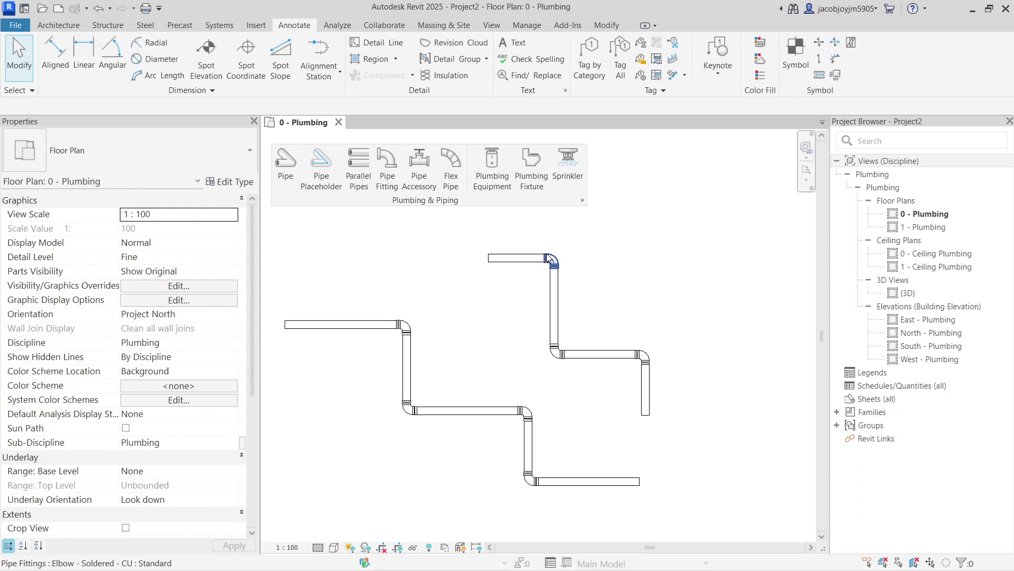
{"action": "scroll", "coordinate": [603, 272], "scroll_direction": "down", "scroll_amount": 2}
{"action": "left_click_drag", "start_coordinate": [490, 241], "coordinate": [674, 417]}
{"action": "left_click", "coordinate": [684, 283]}
{"action": "scroll", "coordinate": [618, 306], "scroll_direction": "up", "scroll_amount": 3}
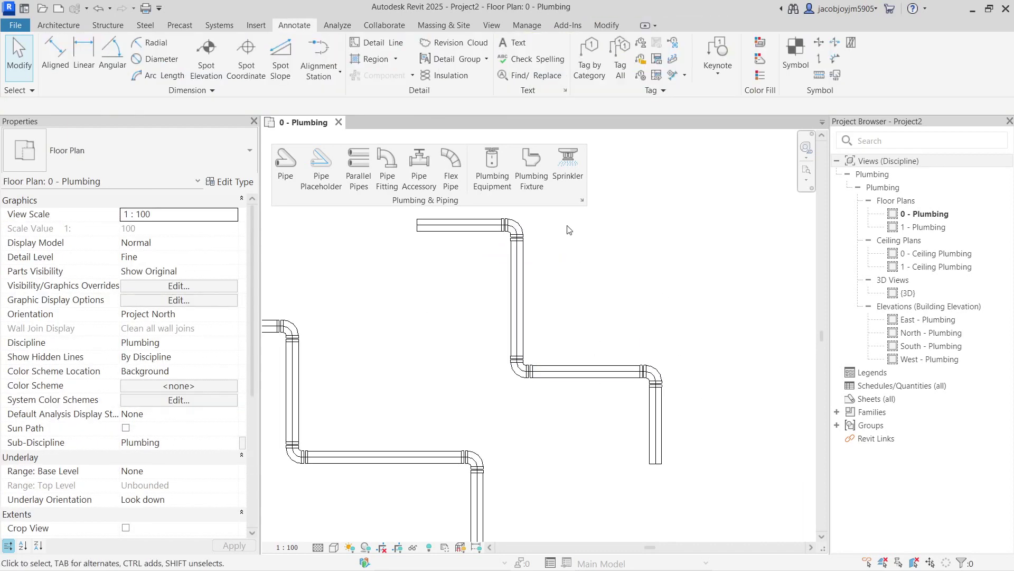
Step: With automatic connection off, draw a vertical branch pipe about 1600 mm long upward from the second run's lower horizontal segment
{"action": "left_click", "coordinate": [285, 186]}
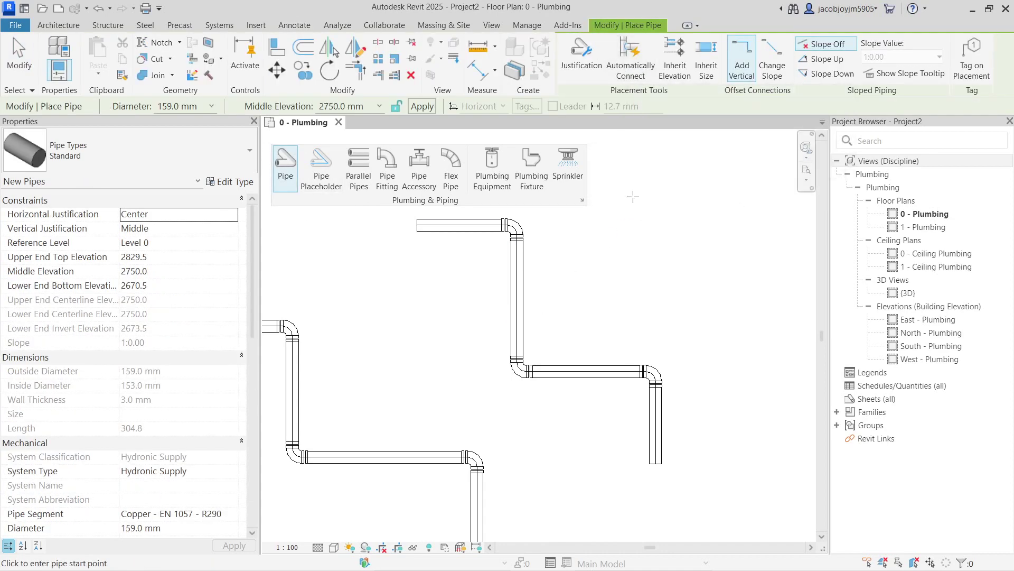
{"action": "left_click", "coordinate": [586, 371]}
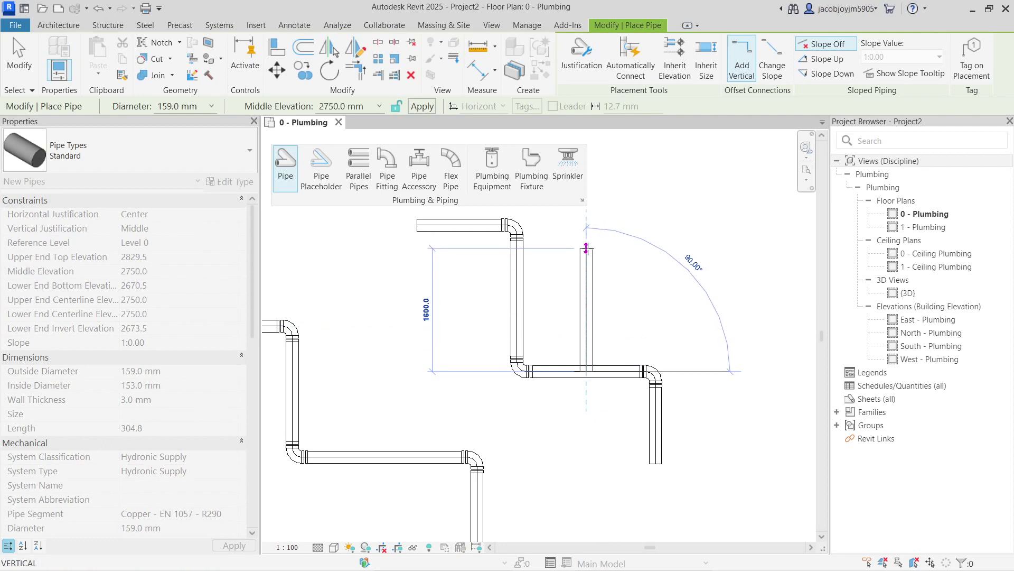
{"action": "left_click", "coordinate": [586, 248]}
{"action": "scroll", "coordinate": [581, 364], "scroll_direction": "up", "scroll_amount": 3}
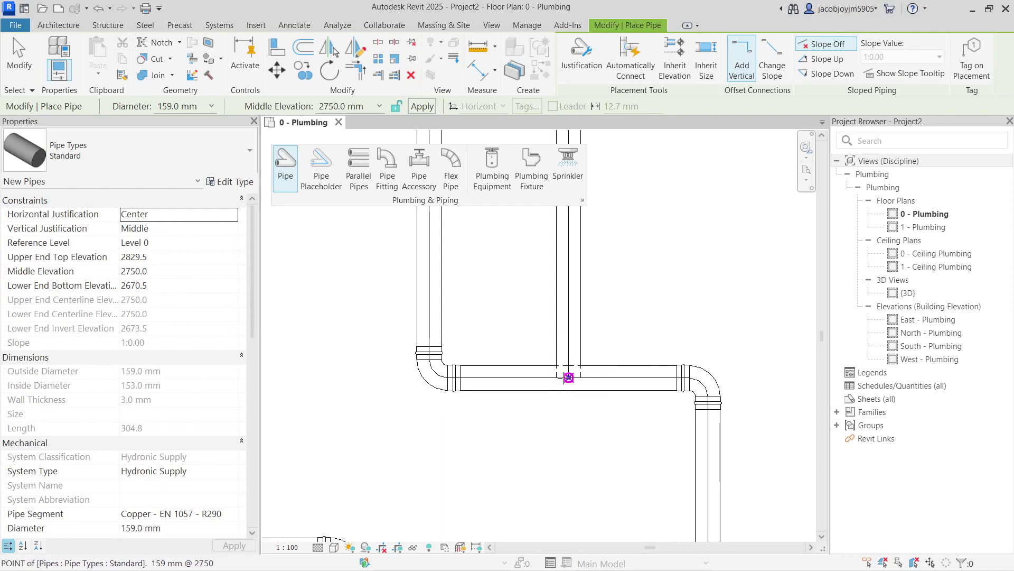
{"action": "left_click", "coordinate": [568, 377]}
Step: Turn on automatic connection and draw a slightly slanted branch pipe leftward from the second run's upper vertical segment
{"action": "left_click", "coordinate": [631, 59]}
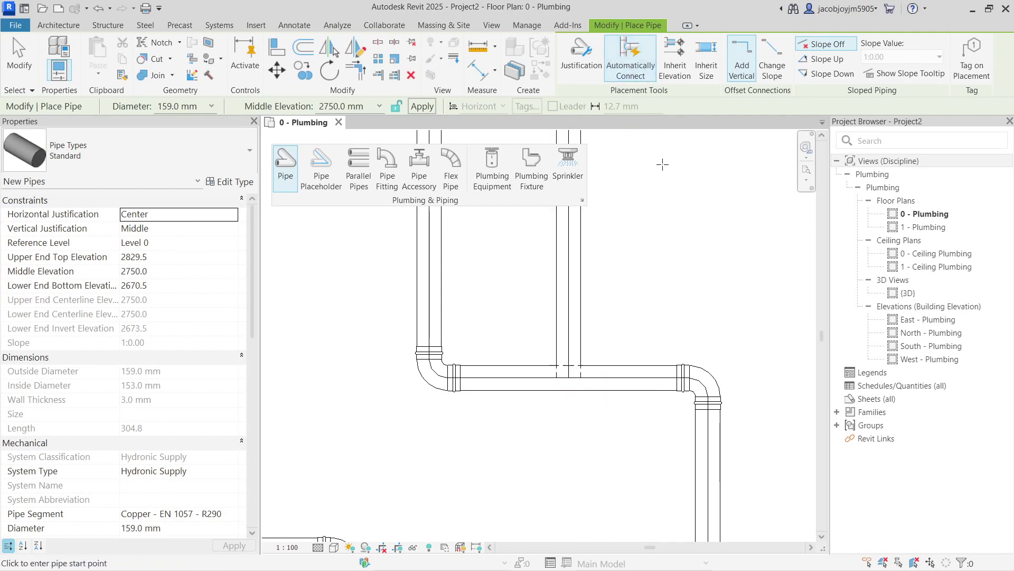
{"action": "scroll", "coordinate": [616, 255], "scroll_direction": "down", "scroll_amount": 3}
{"action": "middle_click_drag", "start_coordinate": [675, 255], "coordinate": [654, 421]}
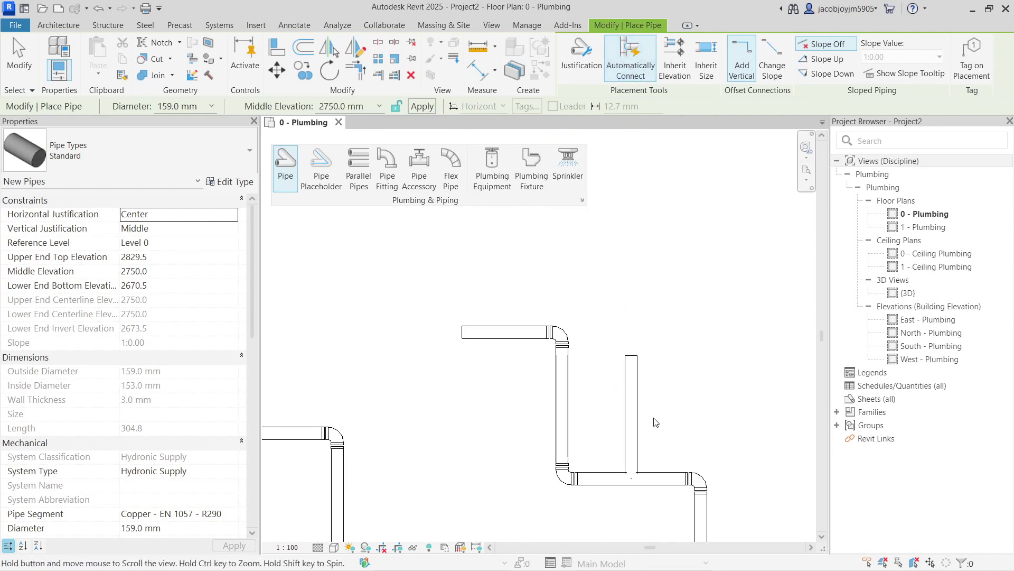
{"action": "left_click", "coordinate": [562, 405]}
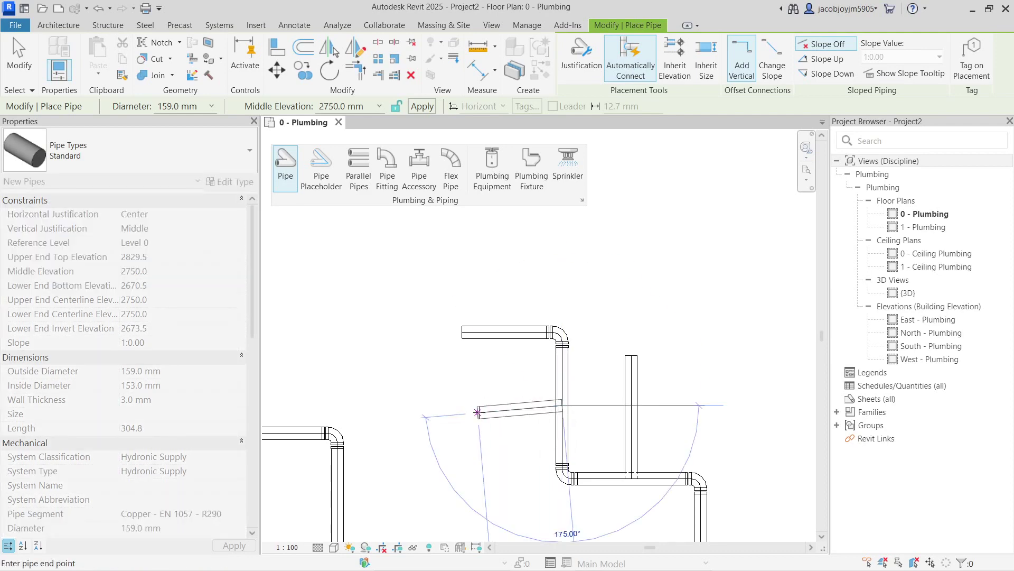
{"action": "left_click", "coordinate": [478, 412]}
{"action": "key", "text": "Escape"}
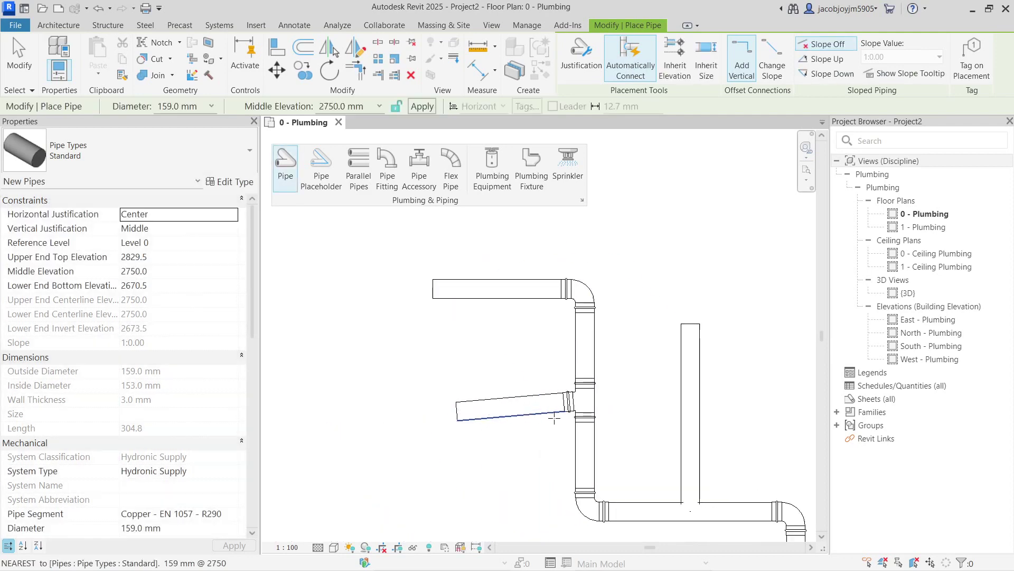
Step: Draw a vertical branch pipe upward from the middle of the second run's top horizontal segment, with automatic connection on
{"action": "scroll", "coordinate": [526, 410], "scroll_direction": "up", "scroll_amount": 3}
{"action": "middle_click_drag", "start_coordinate": [535, 325], "coordinate": [550, 451]}
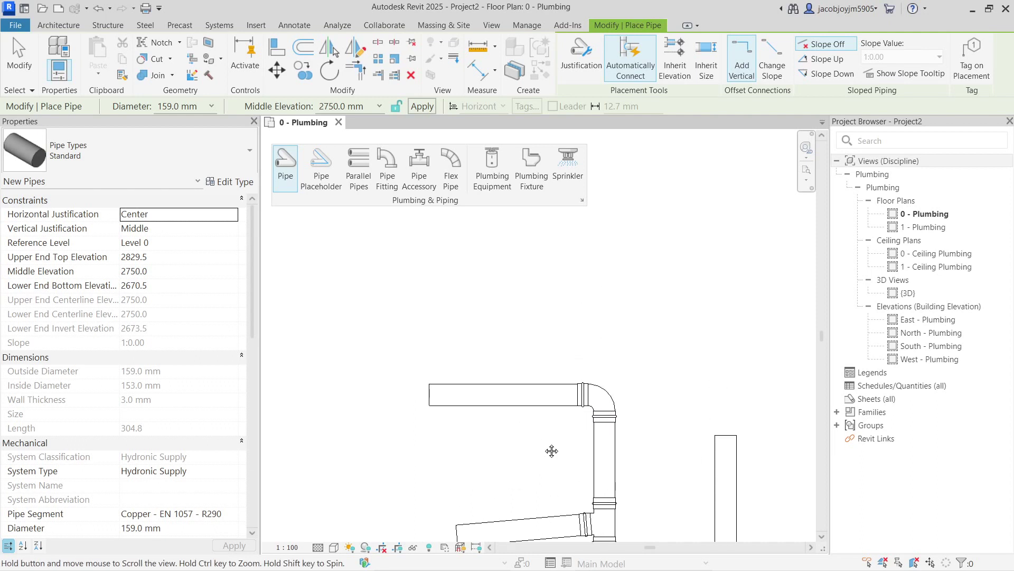
{"action": "left_click", "coordinate": [503, 394]}
{"action": "left_click", "coordinate": [503, 246]}
{"action": "key", "text": "Escape"}
{"action": "scroll", "coordinate": [461, 273], "scroll_direction": "down", "scroll_amount": 1}
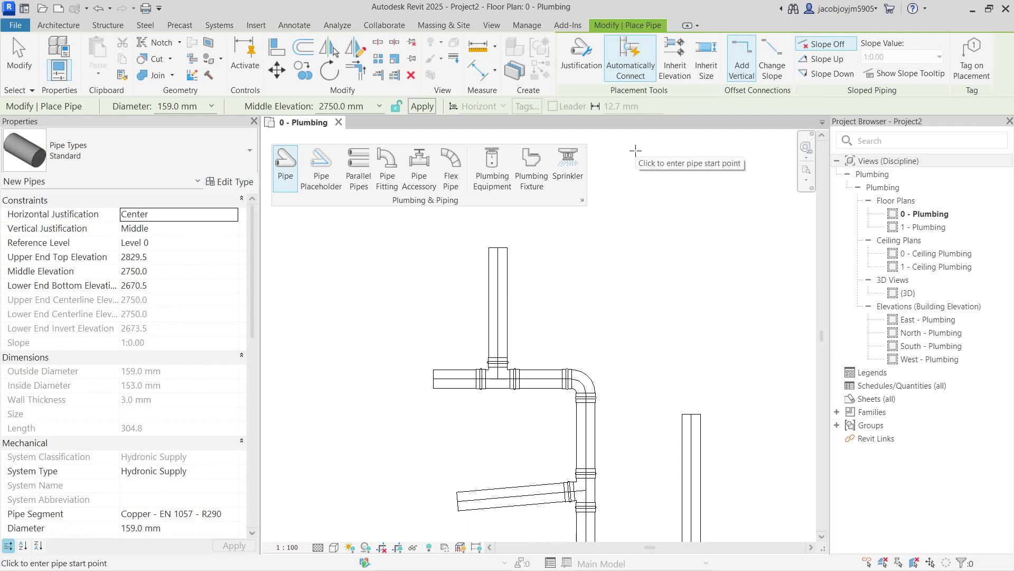
Step: Draw a long horizontal pipe in the empty area to the right of the stepped runs
{"action": "scroll", "coordinate": [564, 275], "scroll_direction": "down", "scroll_amount": 4}
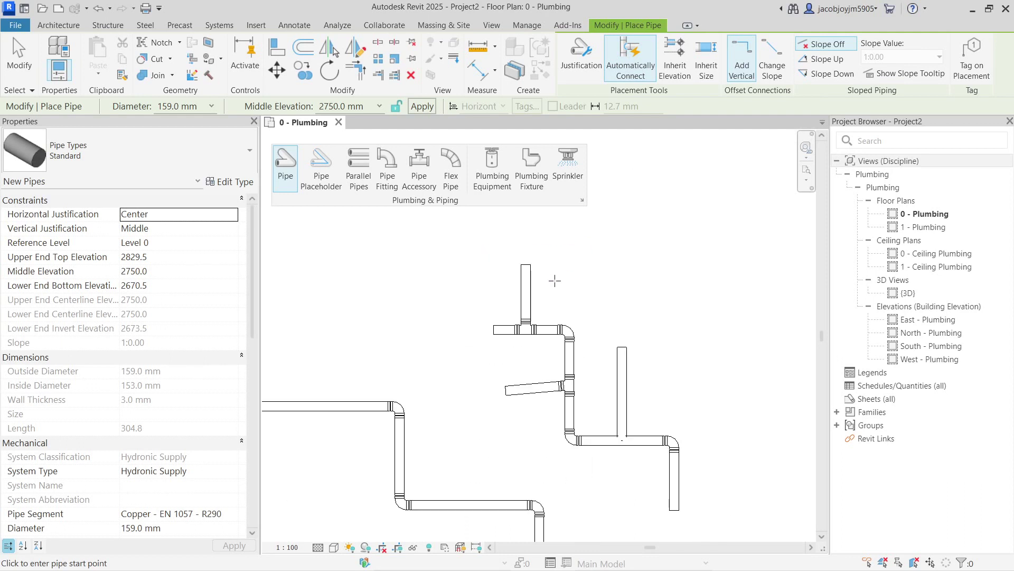
{"action": "middle_click_drag", "start_coordinate": [566, 281], "coordinate": [444, 304]}
{"action": "left_click", "coordinate": [446, 307]}
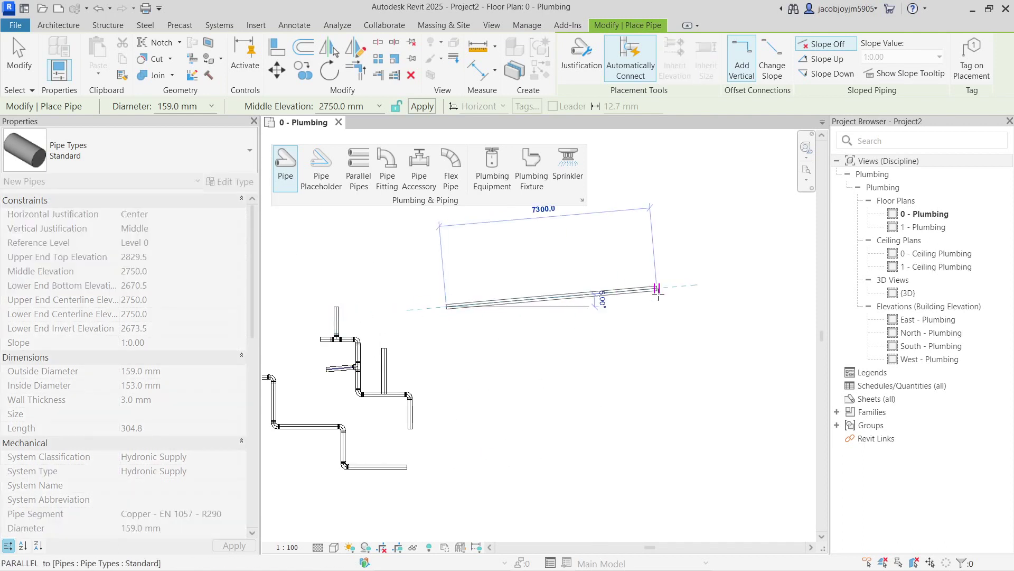
{"action": "left_click", "coordinate": [660, 307]}
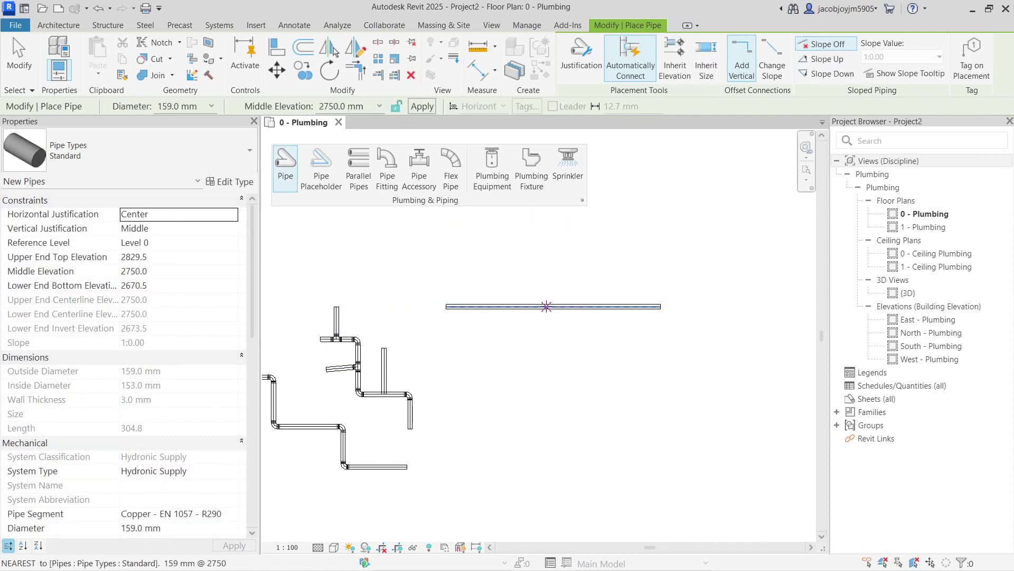
Step: Draw a vertical branch pipe upward from the middle of the long horizontal pipe and restart the Pipe command
{"action": "scroll", "coordinate": [548, 306], "scroll_direction": "up", "scroll_amount": 2}
{"action": "left_click", "coordinate": [549, 306]}
{"action": "left_click", "coordinate": [548, 240]}
{"action": "scroll", "coordinate": [552, 303], "scroll_direction": "up", "scroll_amount": 2}
{"action": "key", "text": "p"}
{"action": "key", "text": "i"}
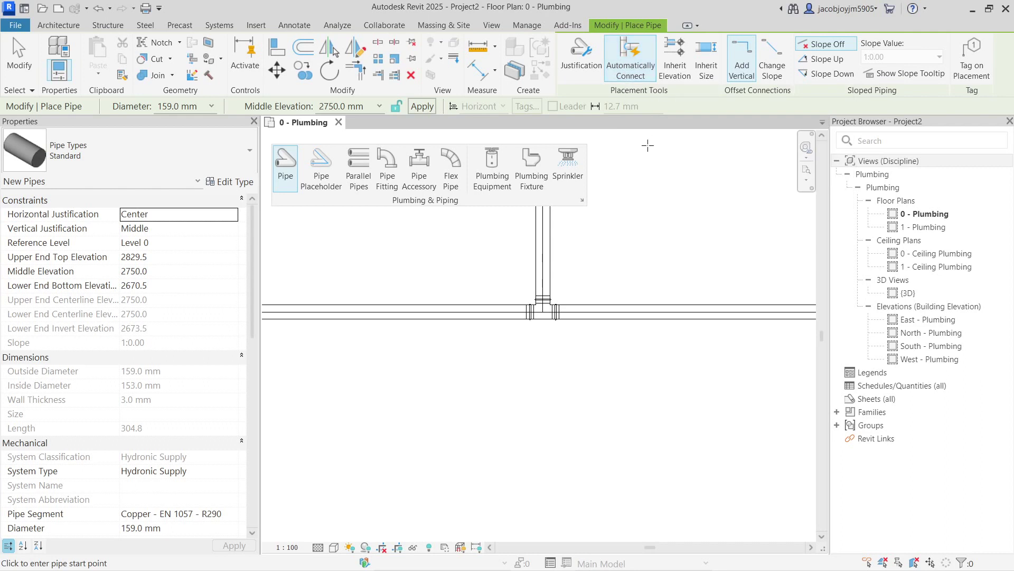
Step: Draw a separate horizontal pipe about 5900 mm long at 2750 mm middle elevation, to the right of the branched pipe
{"action": "scroll", "coordinate": [516, 265], "scroll_direction": "down", "scroll_amount": 1}
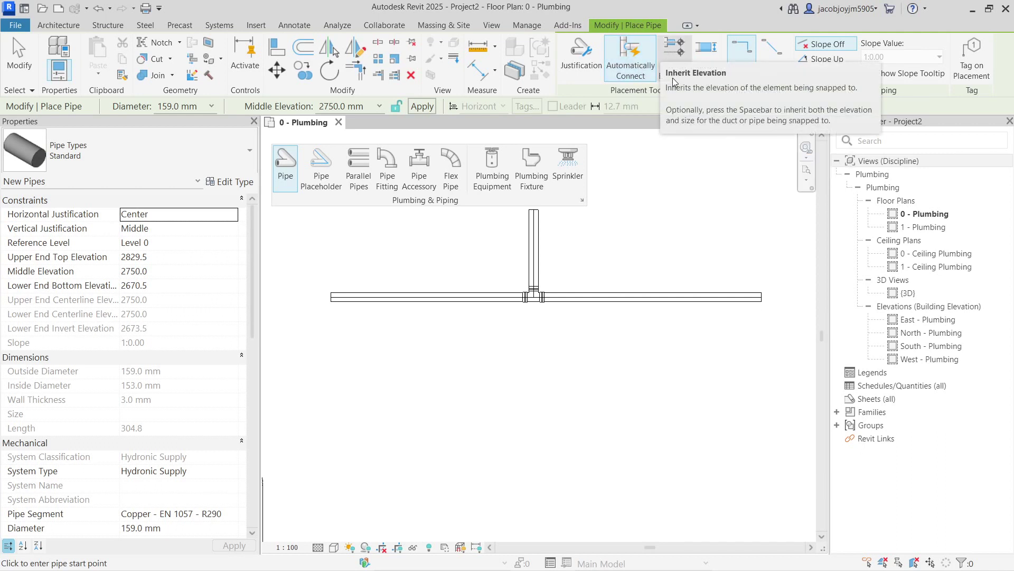
{"action": "scroll", "coordinate": [484, 280], "scroll_direction": "down", "scroll_amount": 2}
{"action": "middle_click_drag", "start_coordinate": [543, 383], "coordinate": [326, 423]}
{"action": "left_click", "coordinate": [475, 358]}
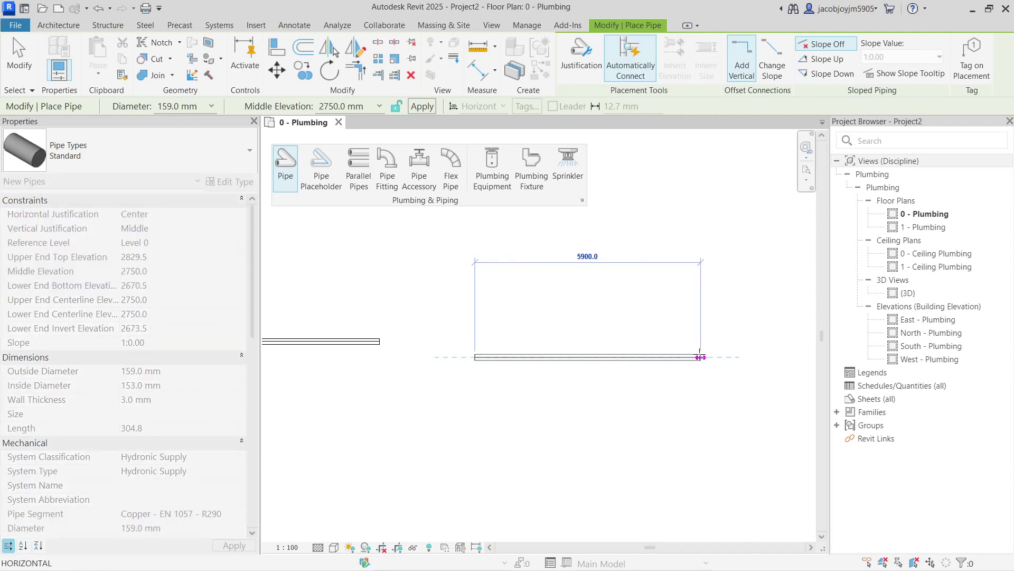
{"action": "left_click", "coordinate": [700, 357]}
{"action": "key", "text": "Escape"}
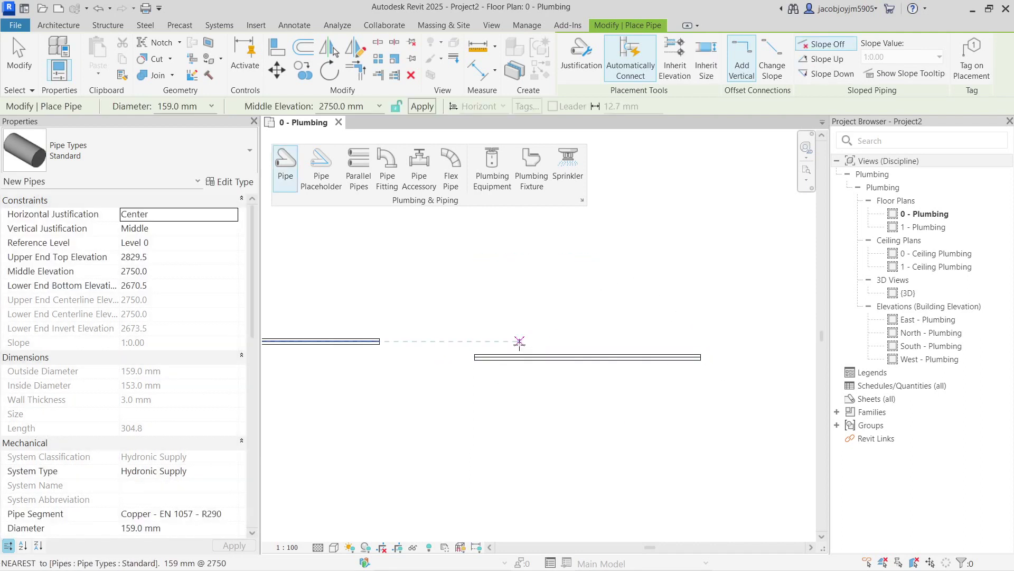
Step: Set the middle elevation to 1000 mm and draw a parallel horizontal pipe below the previous one, shifted to the right
{"action": "left_click", "coordinate": [353, 106]}
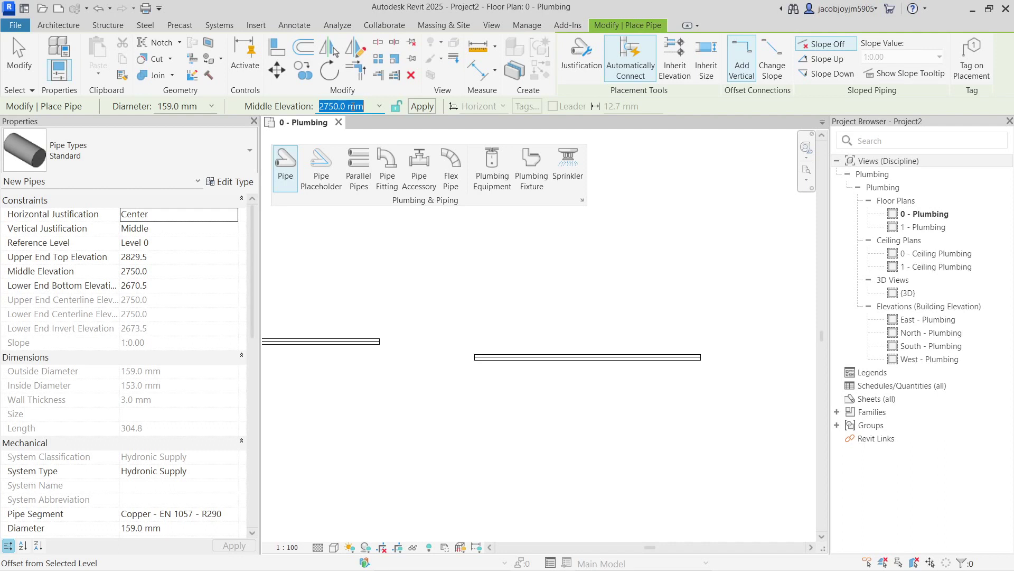
{"action": "key", "text": "Return"}
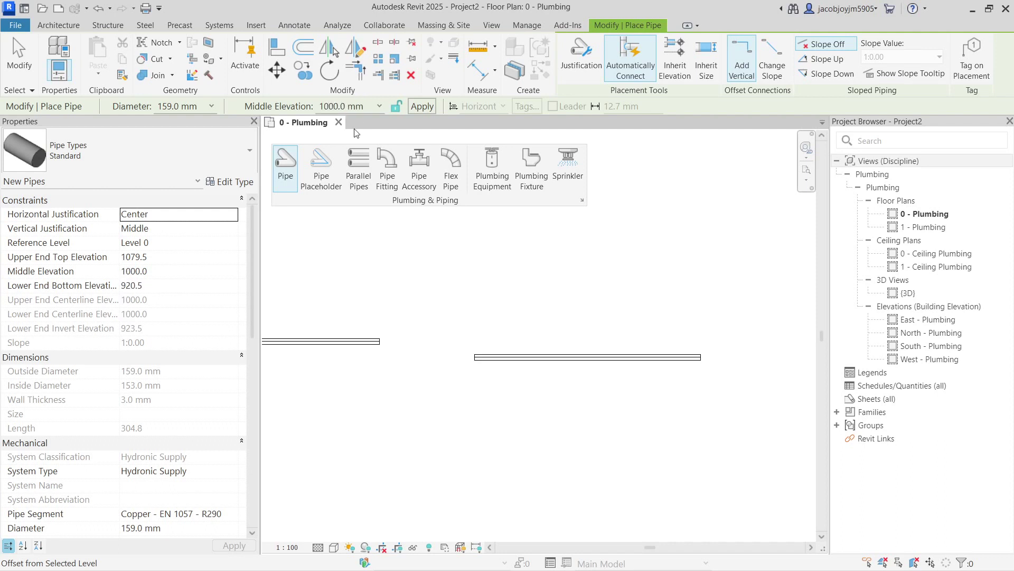
{"action": "middle_click_drag", "start_coordinate": [577, 306], "coordinate": [451, 275]}
{"action": "left_click", "coordinate": [466, 380]}
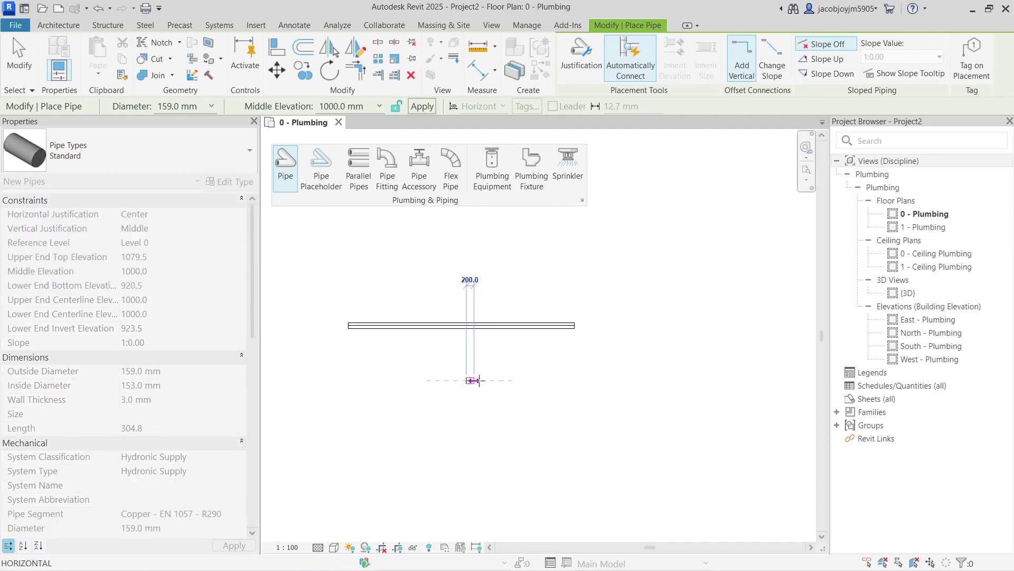
{"action": "left_click", "coordinate": [650, 380]}
{"action": "key", "text": "Escape"}
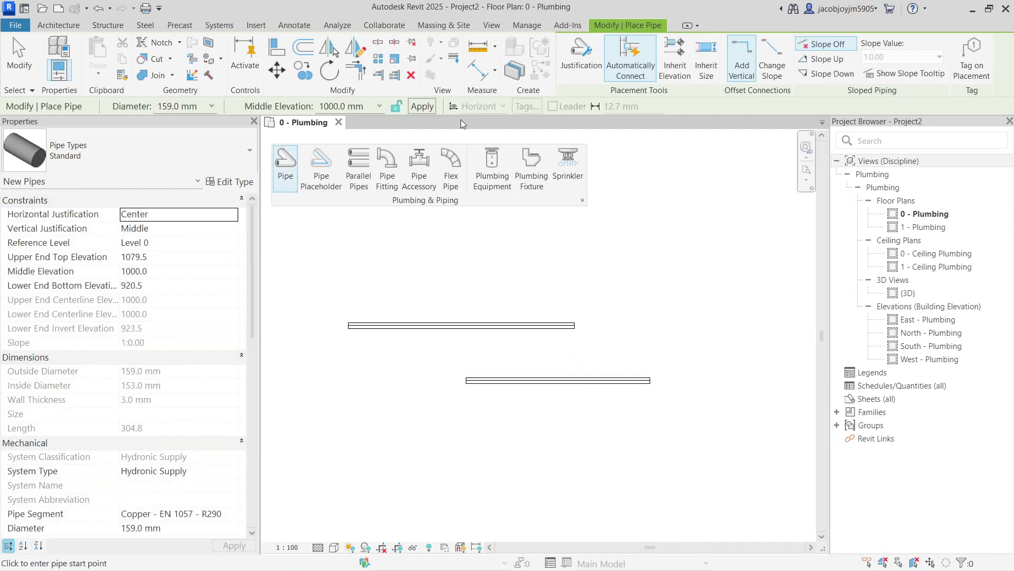
Step: Create a building section running horizontally below the two parallel pipes, facing them, and open its view
{"action": "left_click", "coordinate": [488, 30]}
{"action": "left_click", "coordinate": [436, 52]}
{"action": "left_click", "coordinate": [306, 428]}
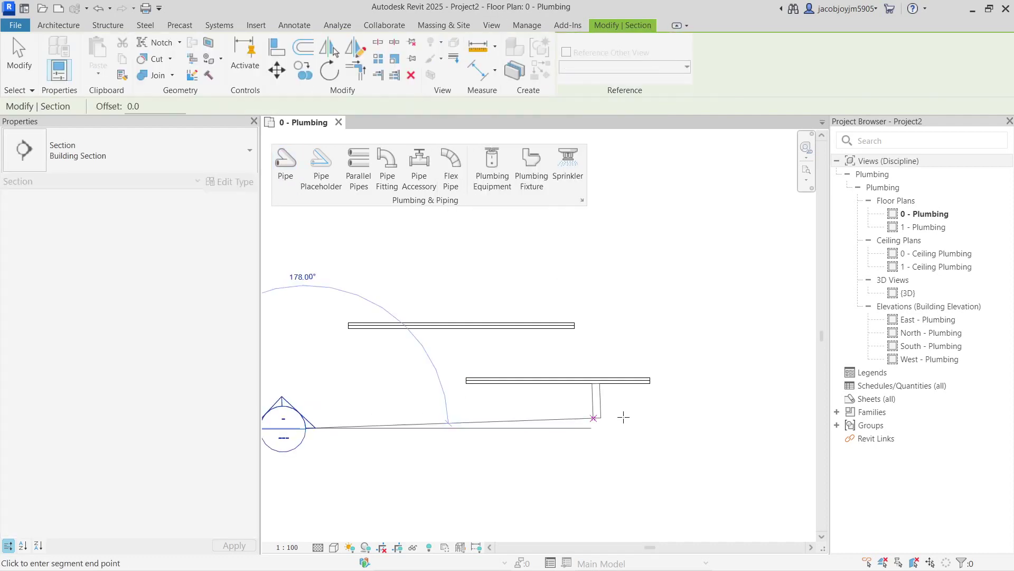
{"action": "left_click", "coordinate": [736, 428]}
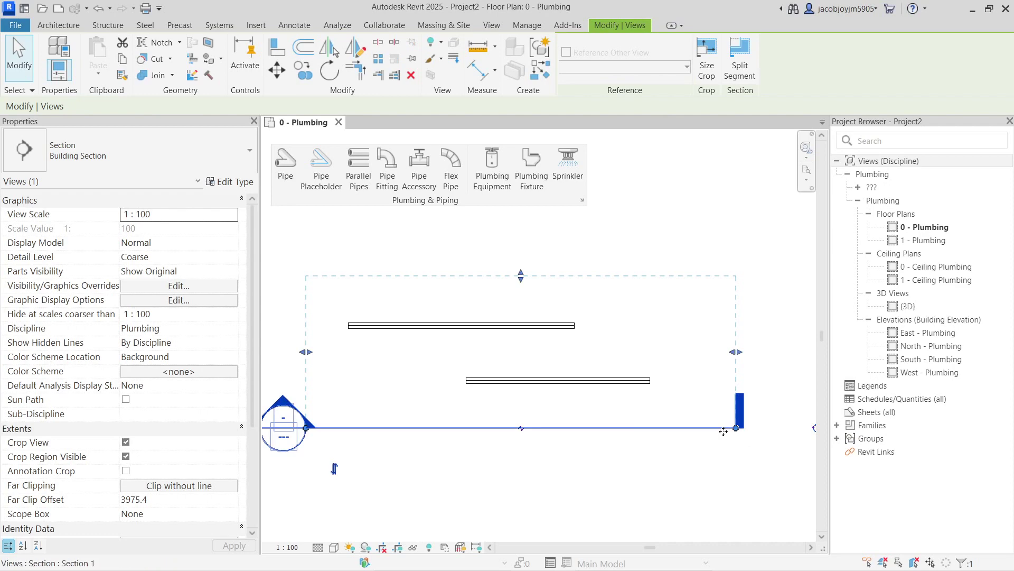
{"action": "right_click", "coordinate": [723, 430]}
{"action": "left_click", "coordinate": [763, 120]}
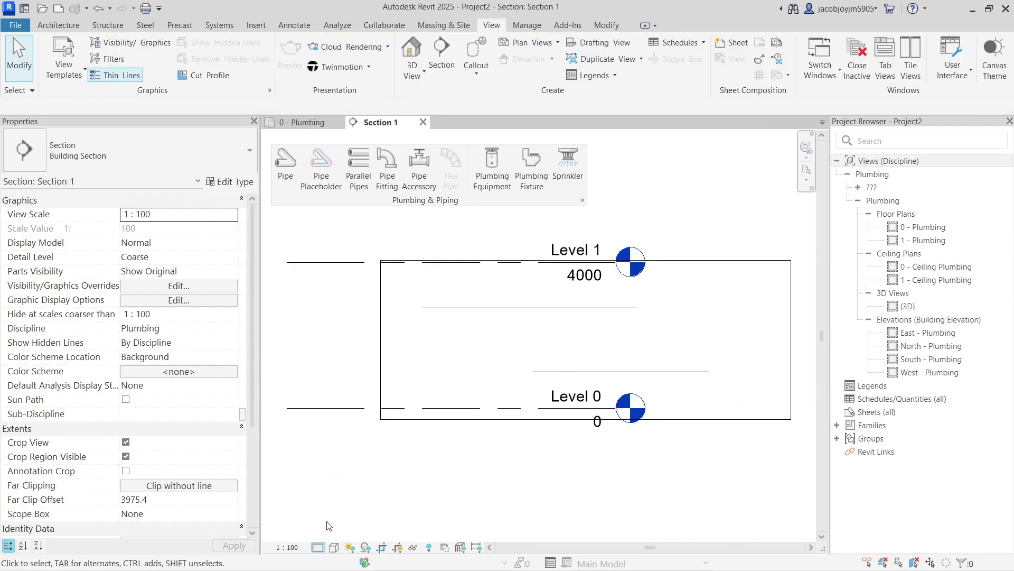
Step: Set the section view's detail level to Fine and place an aligned dimension from Level 0 to the upper pipe's centerline
{"action": "left_click", "coordinate": [318, 548]}
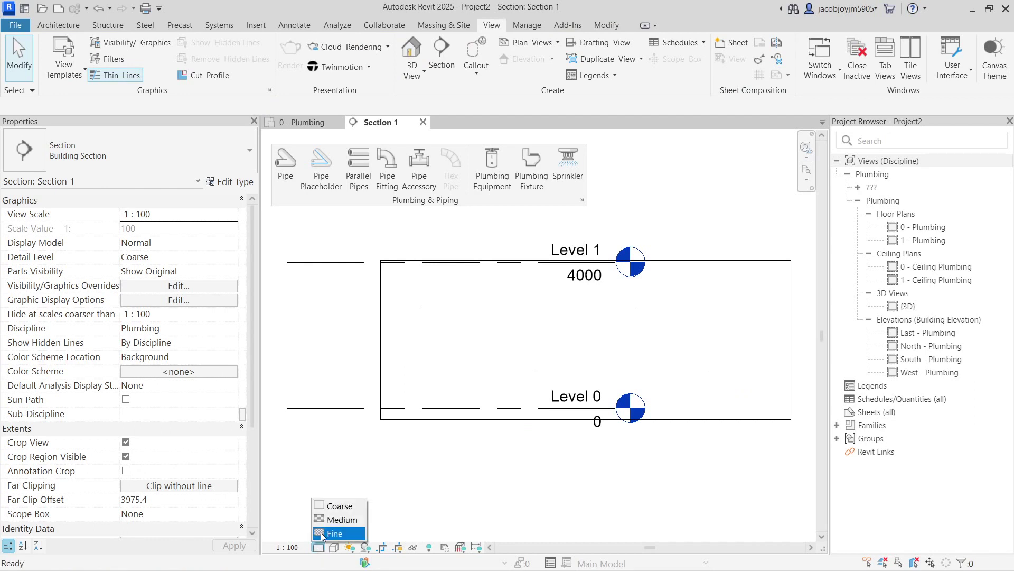
{"action": "left_click", "coordinate": [323, 535]}
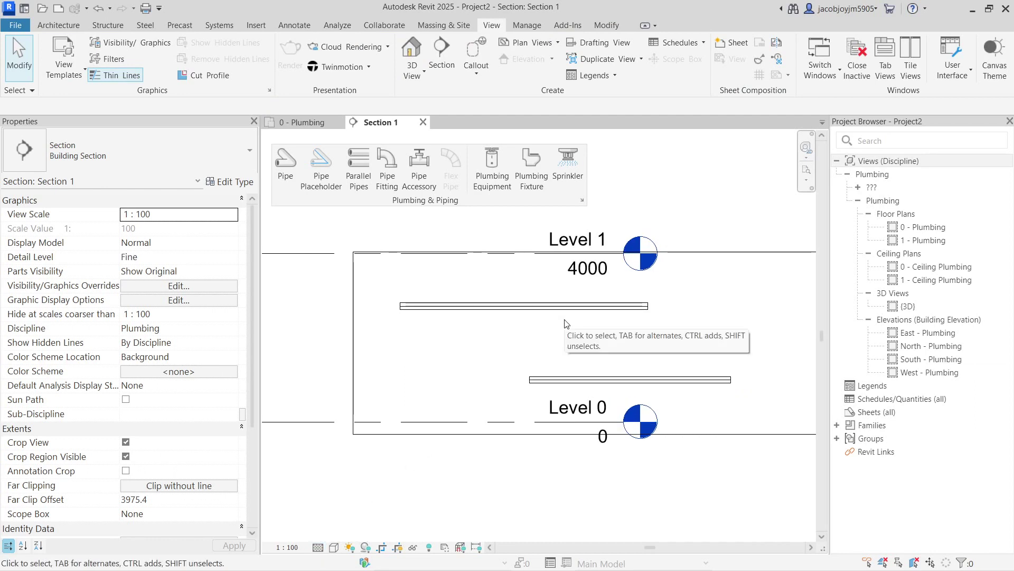
{"action": "left_click", "coordinate": [293, 26]}
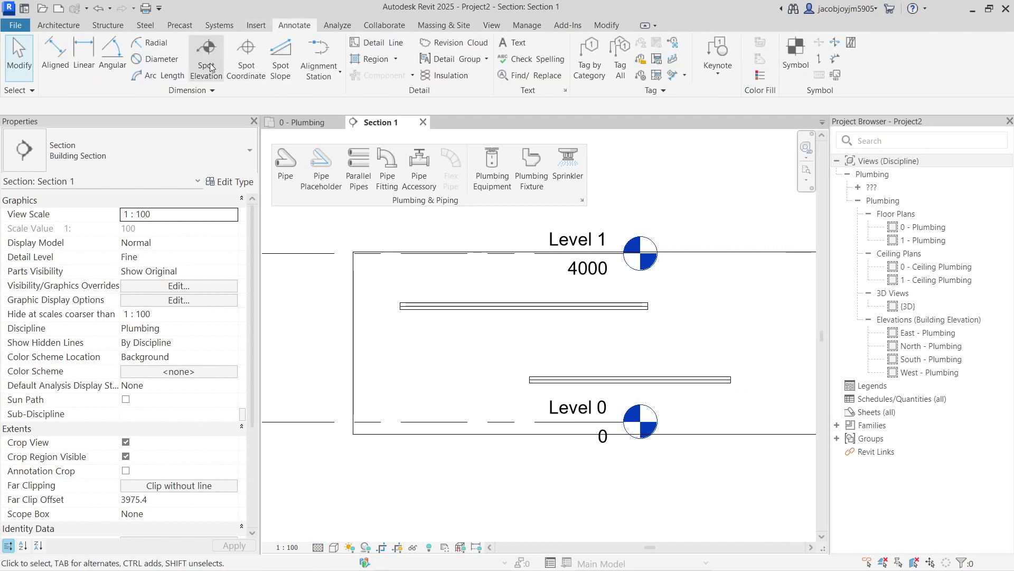
{"action": "left_click", "coordinate": [55, 50]}
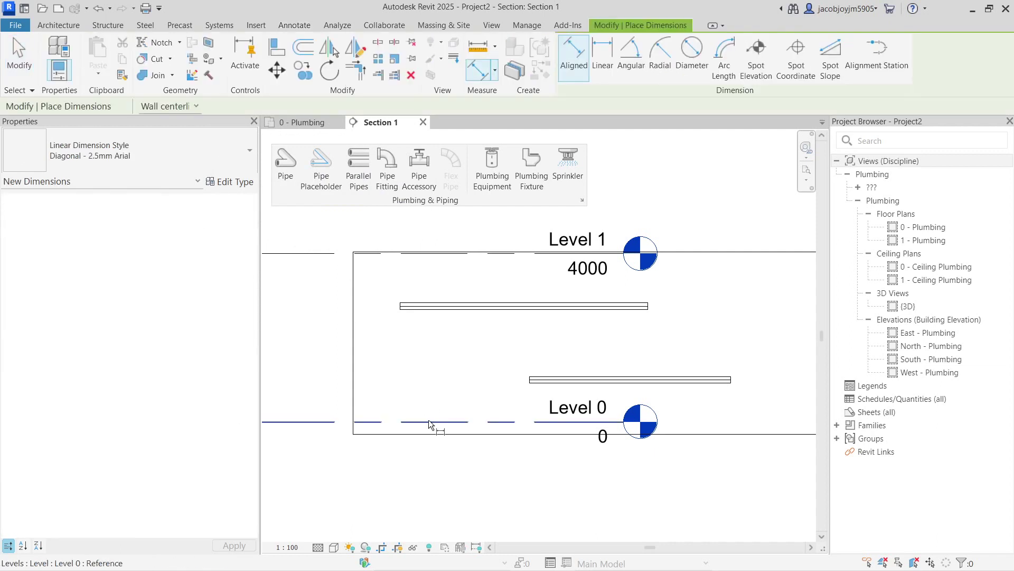
{"action": "left_click", "coordinate": [429, 421]}
{"action": "left_click", "coordinate": [422, 306]}
{"action": "left_click", "coordinate": [382, 343]}
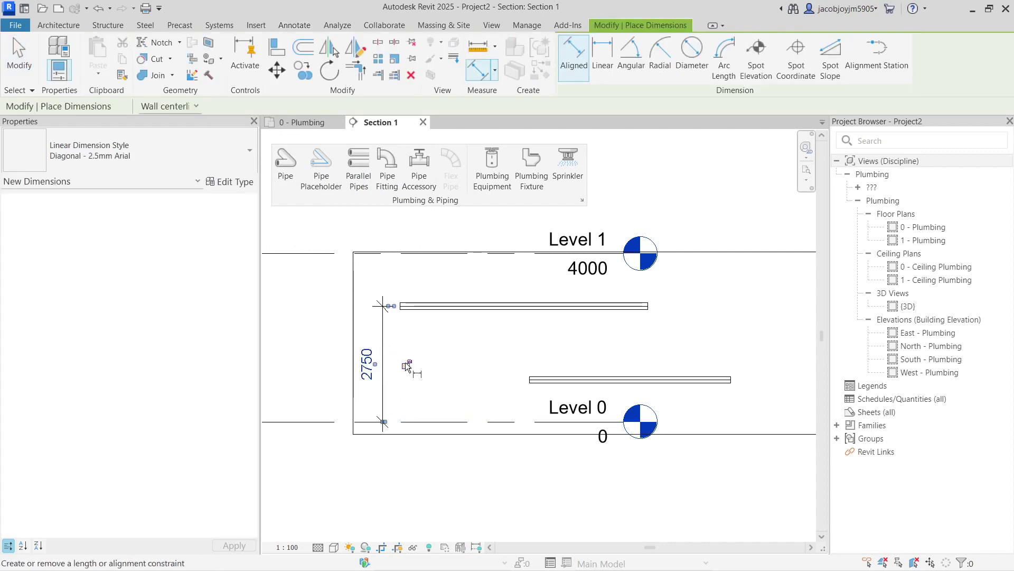
Step: Add an aligned dimension from Level 0 to the lower pipe's centerline, just beside the pipe's end
{"action": "left_click", "coordinate": [539, 422]}
{"action": "left_click", "coordinate": [541, 380]}
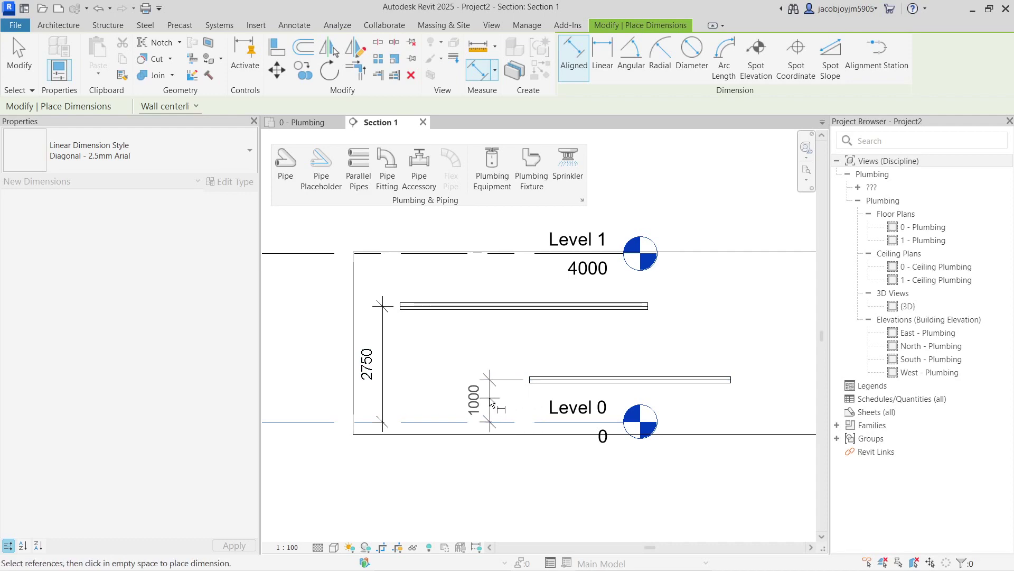
{"action": "left_click", "coordinate": [484, 397]}
{"action": "key", "text": "Escape"}
{"action": "key", "text": "Escape"}
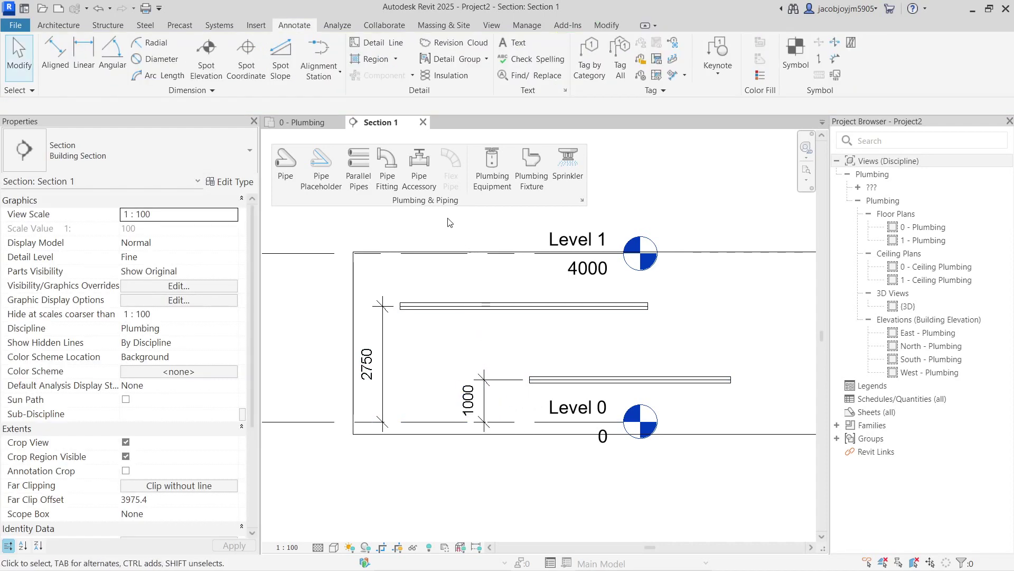
Step: Return to the 0 - Plumbing floor plan and start a new pipe with its middle elevation set to 650 mm
{"action": "left_click", "coordinate": [312, 123]}
{"action": "middle_click_drag", "start_coordinate": [508, 288], "coordinate": [537, 349]}
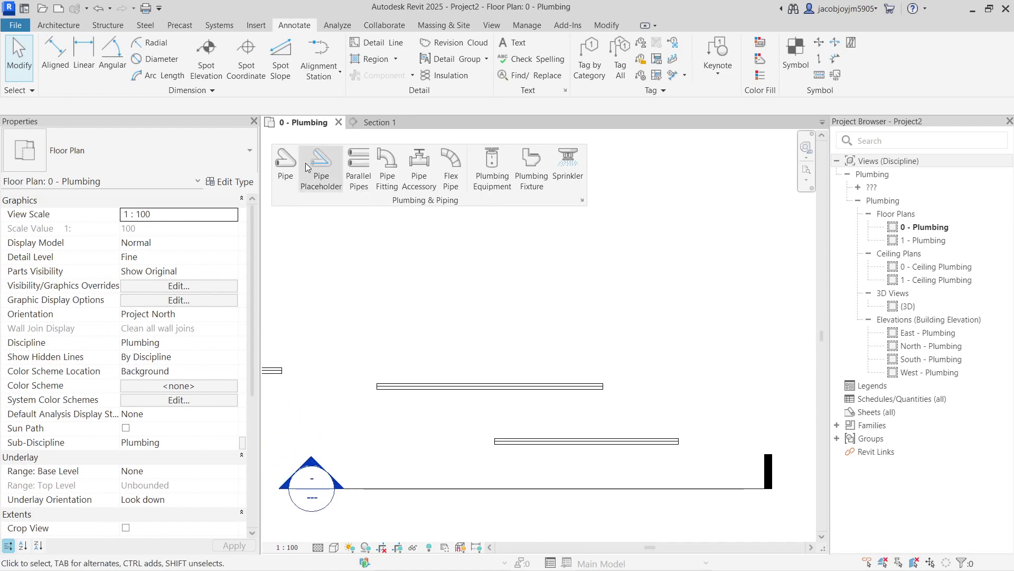
{"action": "left_click", "coordinate": [284, 174]}
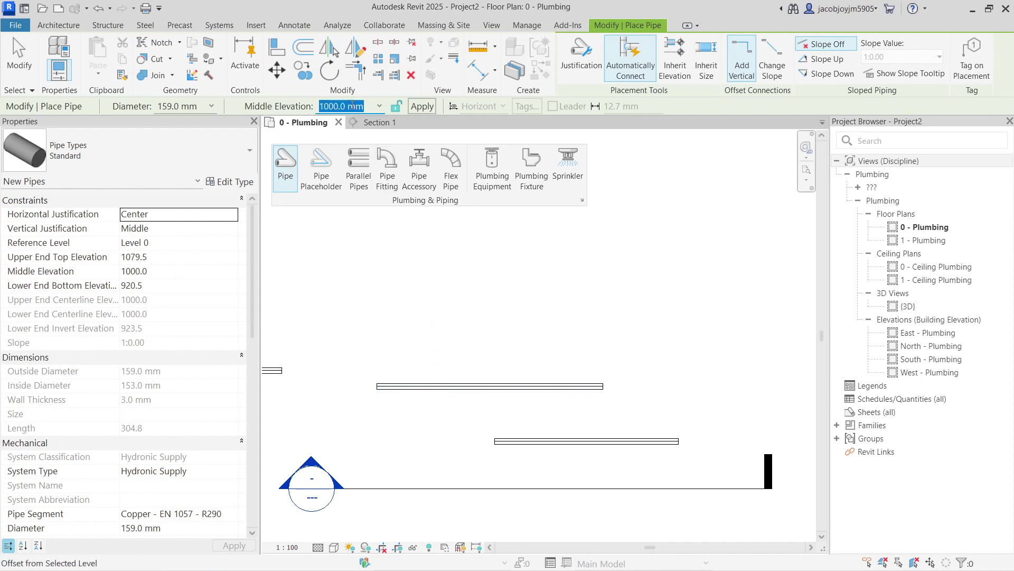
{"action": "key", "text": "Return"}
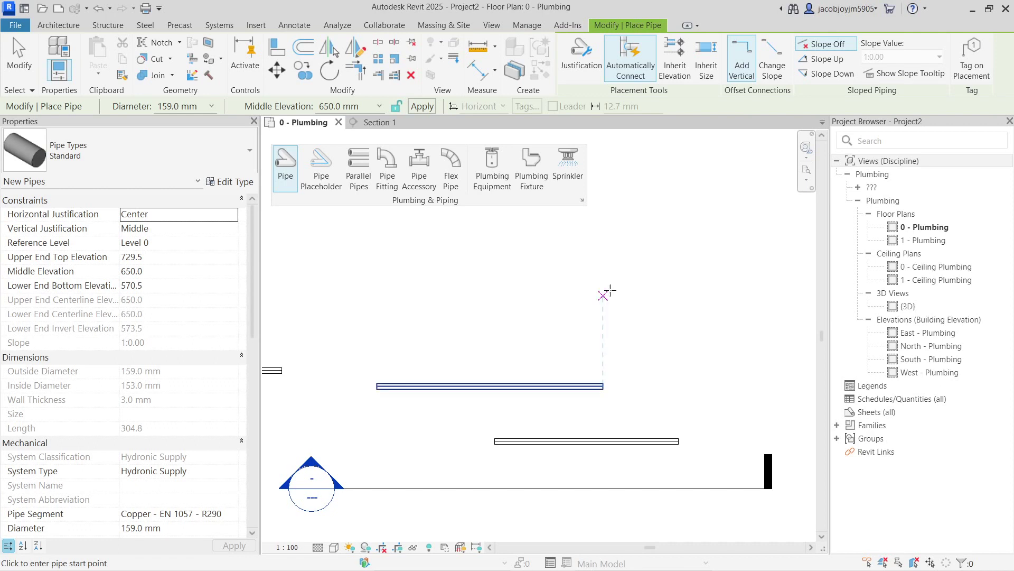
Step: Enable Inherit Elevation and draw a vertical branch about 2100 mm long upward from the upper horizontal pipe
{"action": "left_click", "coordinate": [676, 68]}
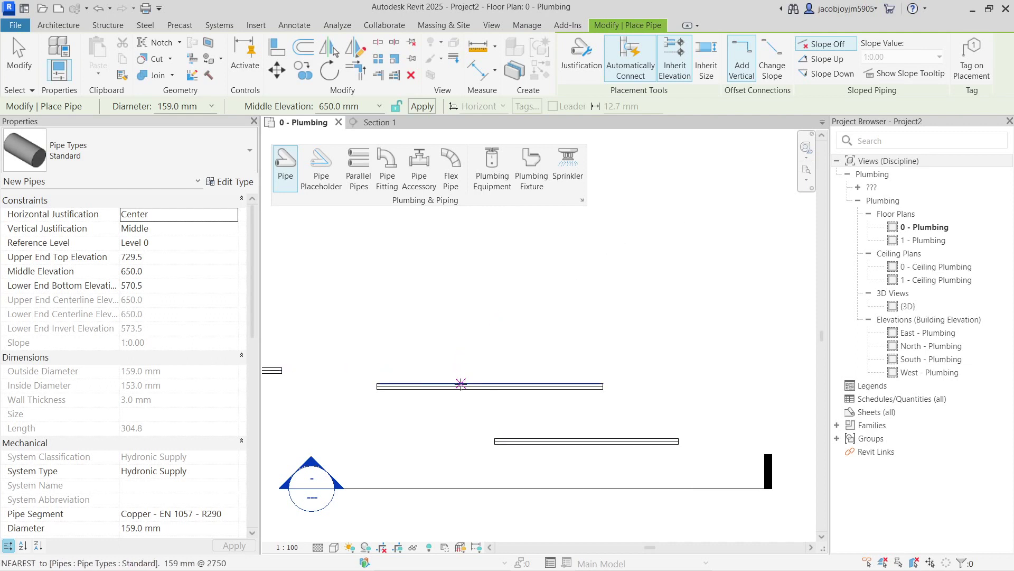
{"action": "left_click", "coordinate": [460, 386]}
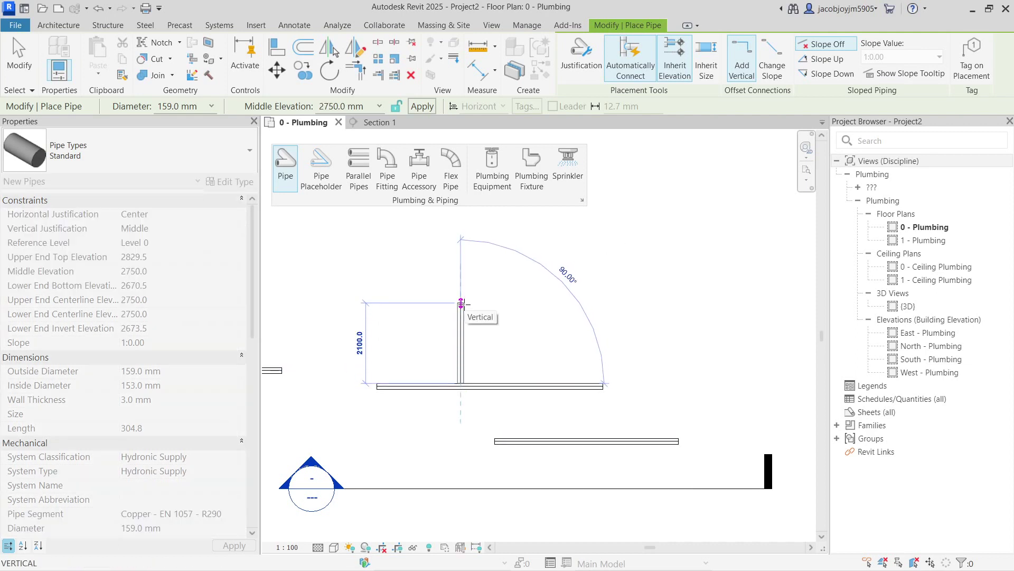
{"action": "left_click", "coordinate": [461, 303]}
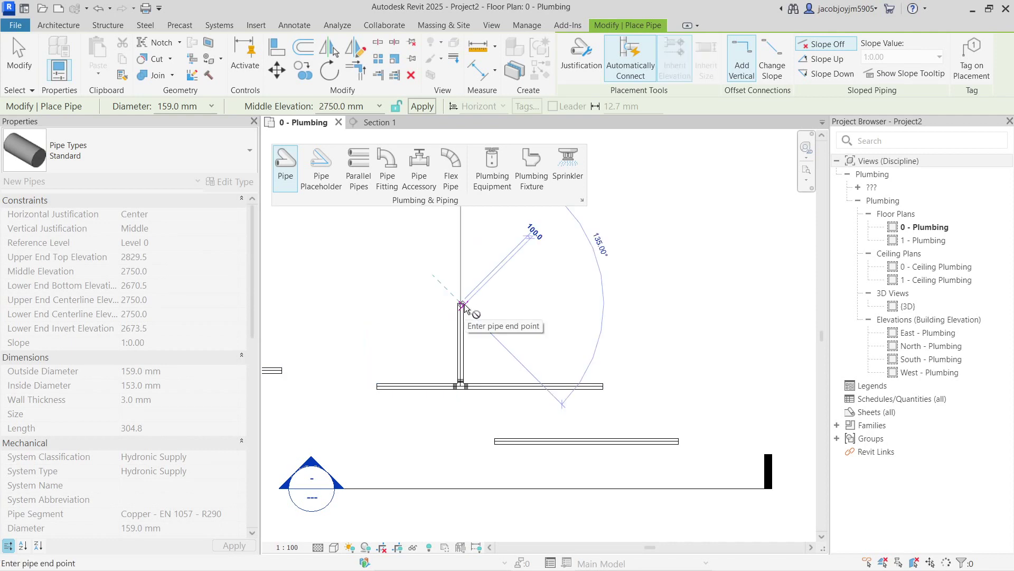
{"action": "key", "text": "Escape"}
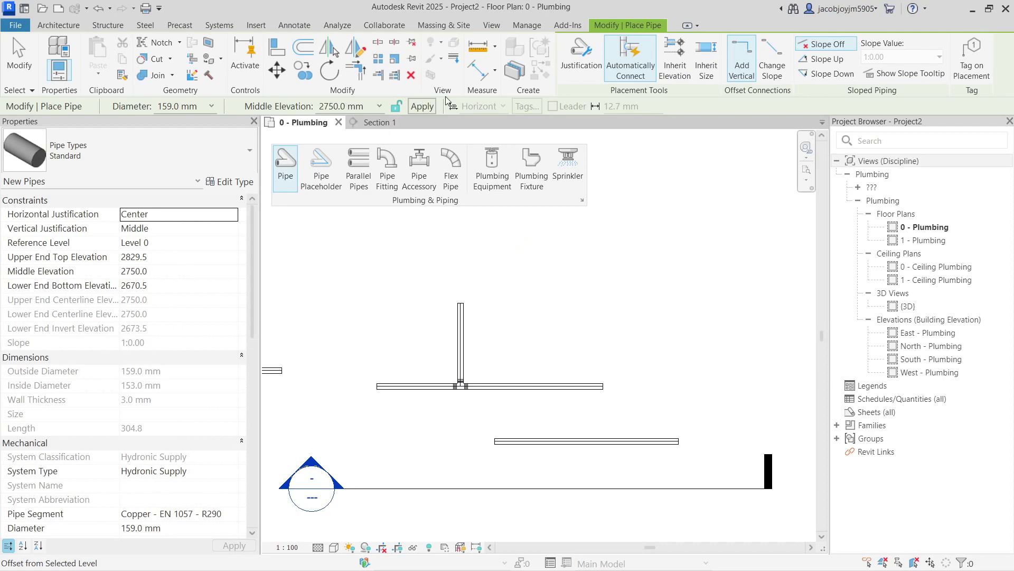
{"action": "scroll", "coordinate": [550, 305], "scroll_direction": "down", "scroll_amount": 2}
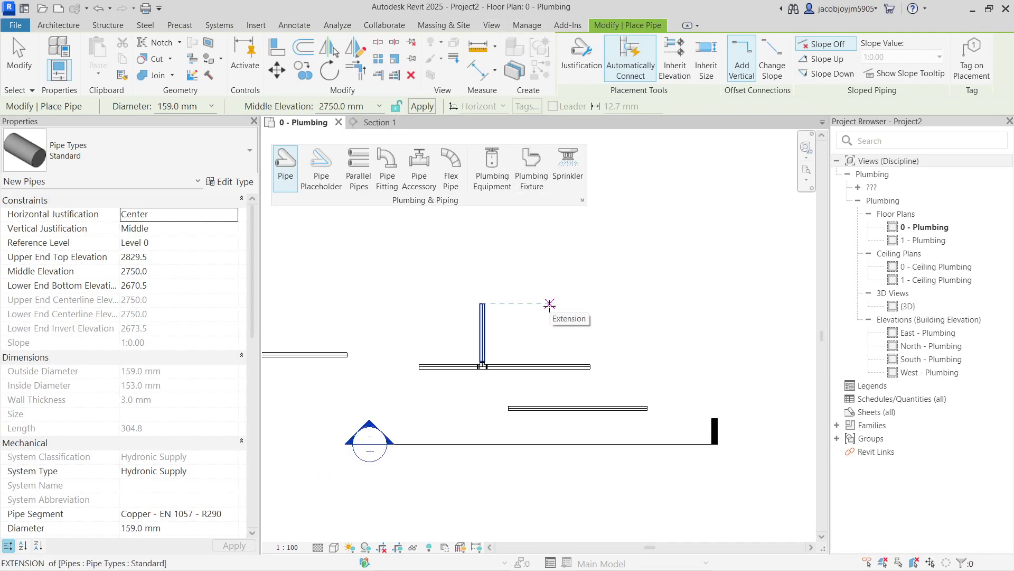
{"action": "key", "text": "Escape"}
Step: Isolate the branched pipe and the lower parallel pipe in a 3D selection box and set that view's detail level to Fine
{"action": "left_click_drag", "start_coordinate": [408, 276], "coordinate": [703, 460]}
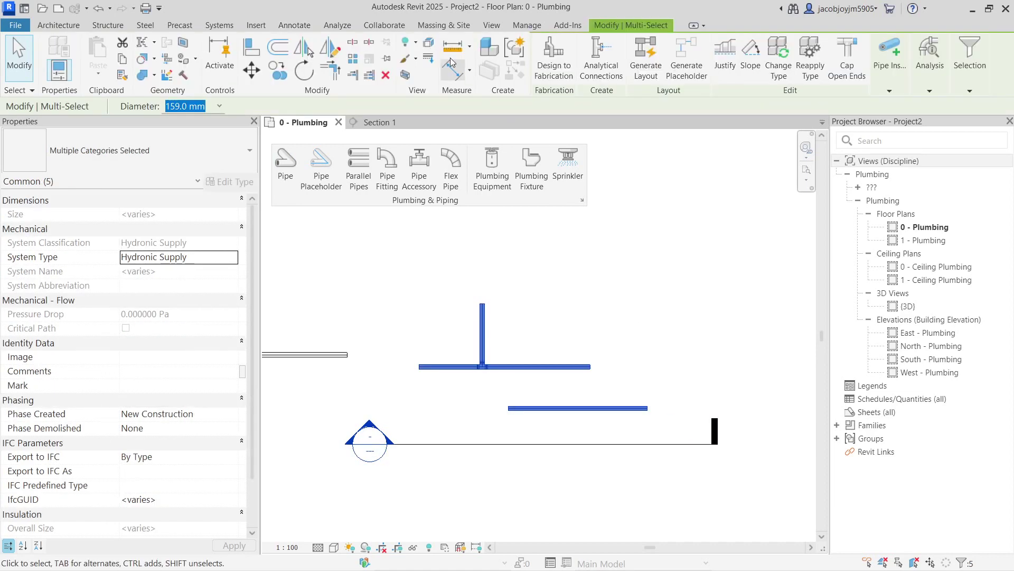
{"action": "left_click", "coordinate": [405, 75]}
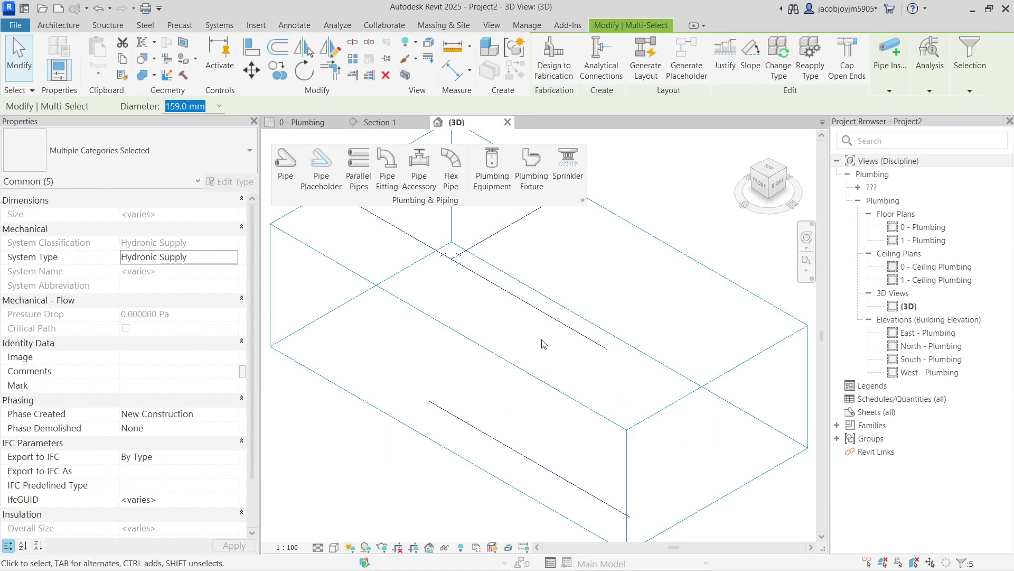
{"action": "left_click", "coordinate": [318, 548]}
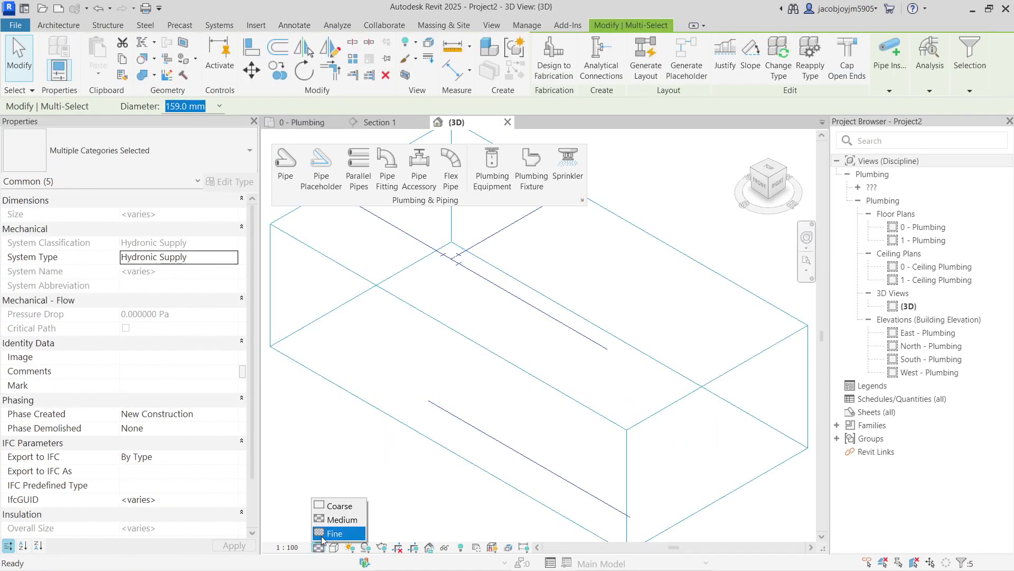
{"action": "left_click", "coordinate": [336, 534]}
Step: Examine in 3D how the new branch connects to the upper pipe and at what height it runs
{"action": "mouse_move", "coordinate": [460, 317]}
{"action": "middle_mouse_down", "text": "shift"}
{"action": "mouse_move", "coordinate": [481, 307]}
{"action": "mouse_move", "coordinate": [528, 333]}
{"action": "middle_mouse_up", "text": "shift"}
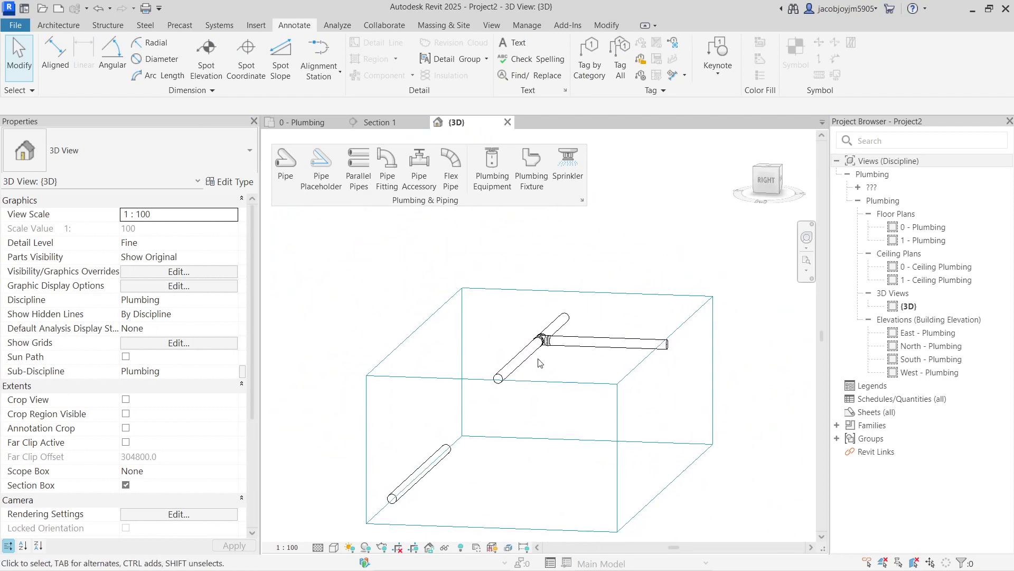
{"action": "scroll", "coordinate": [534, 330], "scroll_direction": "up", "scroll_amount": 3}
{"action": "left_click_drag", "start_coordinate": [476, 290], "coordinate": [596, 403]}
{"action": "scroll", "coordinate": [580, 270], "scroll_direction": "down", "scroll_amount": 3}
{"action": "left_click", "coordinate": [446, 369]}
{"action": "key", "text": "Escape"}
{"action": "mouse_move", "coordinate": [446, 369]}
{"action": "middle_mouse_down", "text": "shift"}
{"action": "mouse_move", "coordinate": [457, 406]}
{"action": "mouse_move", "coordinate": [520, 407]}
{"action": "middle_mouse_up", "text": "shift"}
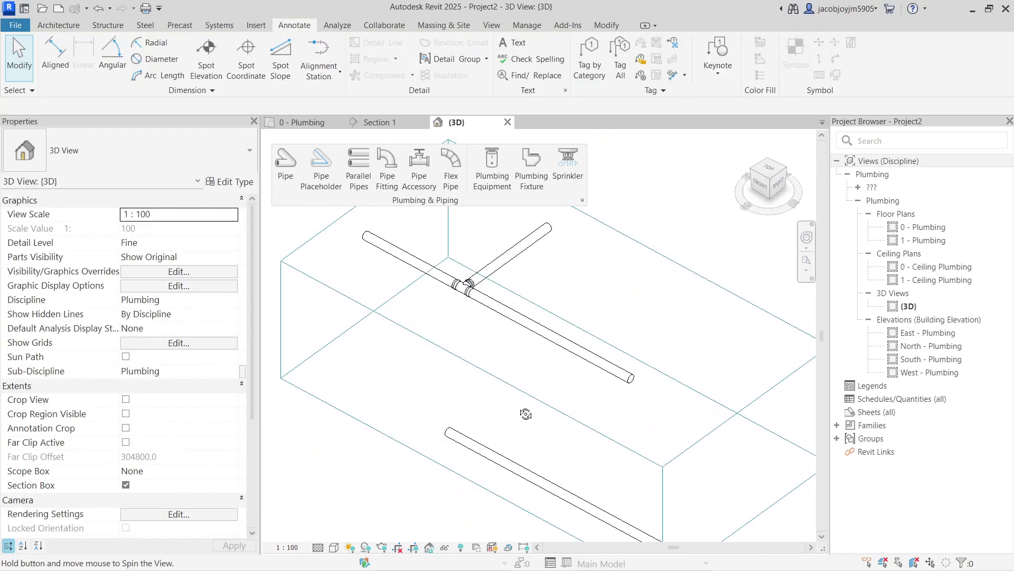
Step: In the 0 - Plumbing plan, draw a second branch about 2180 mm long at 650 mm middle elevation, right of the first, without Inherit Elevation
{"action": "left_click", "coordinate": [304, 122]}
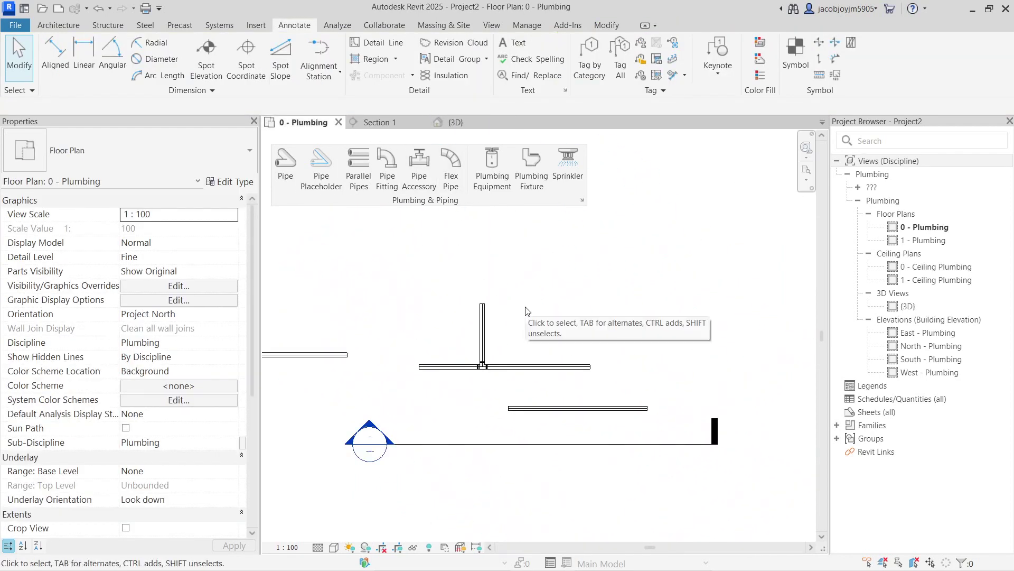
{"action": "left_click", "coordinate": [288, 164]}
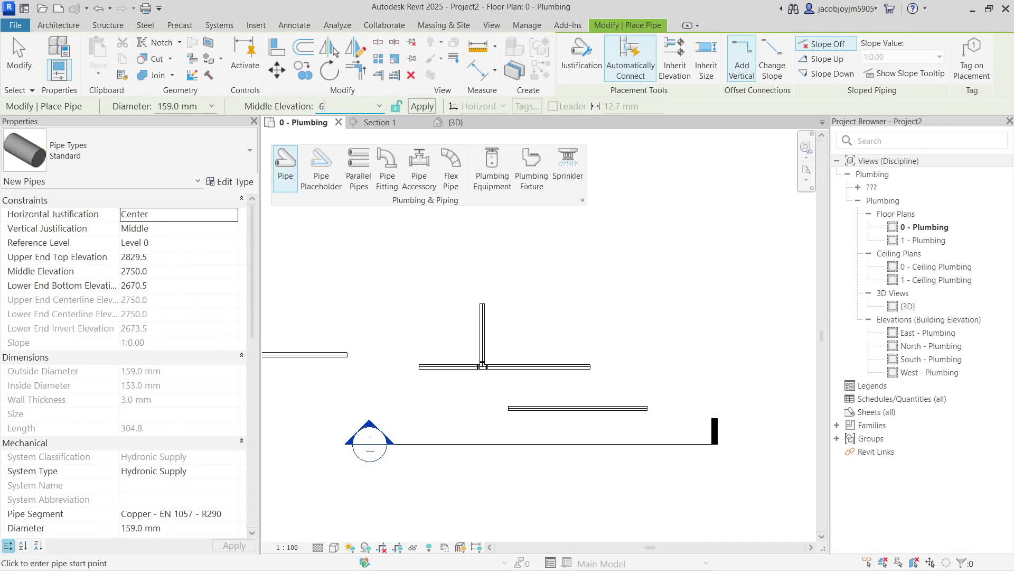
{"action": "key", "text": "Return"}
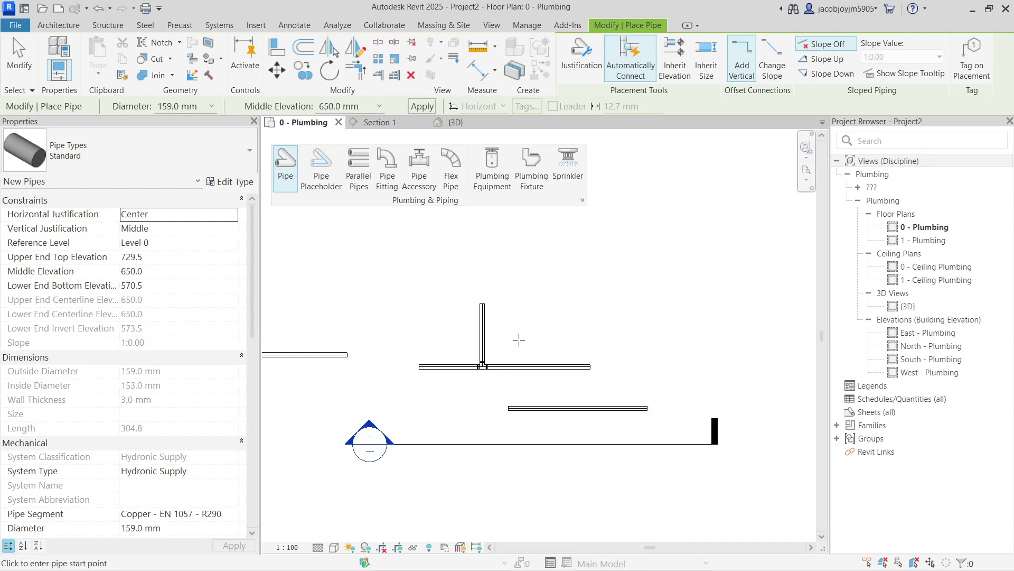
{"action": "left_click", "coordinate": [519, 366]}
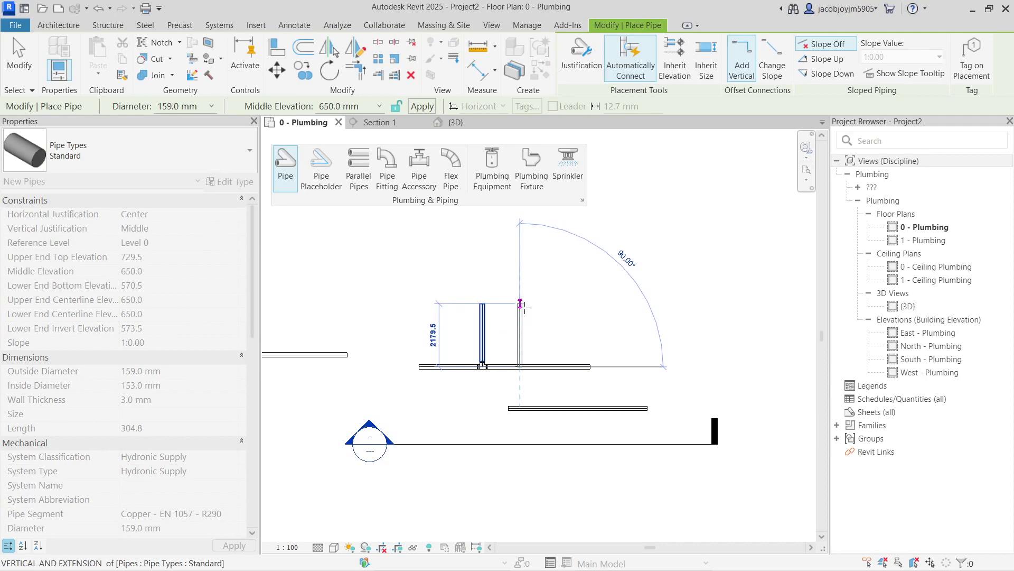
{"action": "left_click", "coordinate": [520, 305]}
{"action": "key", "text": "Escape"}
{"action": "key", "text": "Escape"}
Step: Inspect the second branch in the 3D view, checking its middle elevation and the vertical pipe joining it to the upper pipe
{"action": "left_click", "coordinate": [458, 122]}
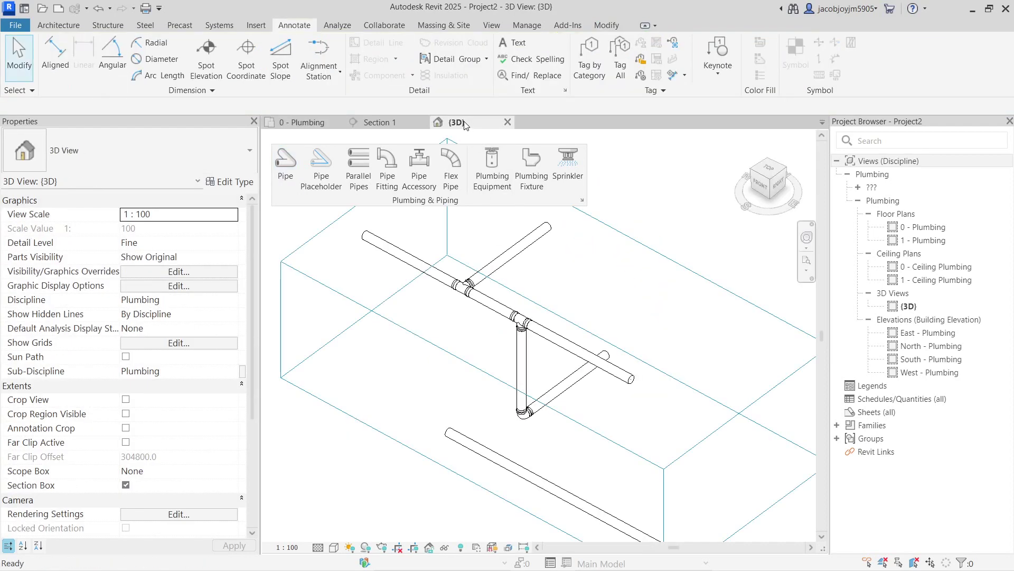
{"action": "middle_click_drag", "start_coordinate": [632, 355], "coordinate": [583, 352], "text": "shift"}
{"action": "left_click", "coordinate": [581, 389]}
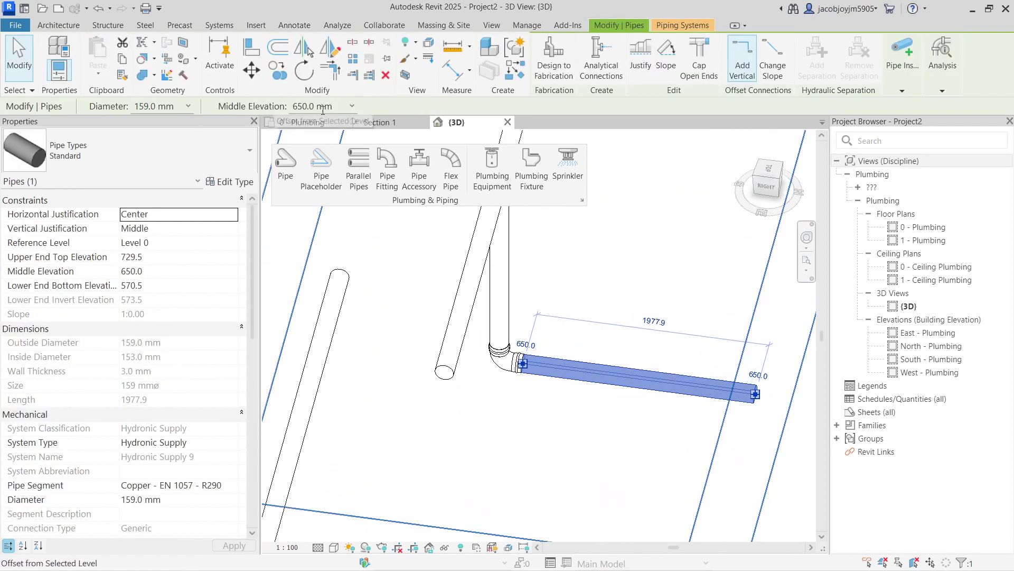
{"action": "middle_click_drag", "start_coordinate": [491, 249], "coordinate": [499, 222], "text": "shift"}
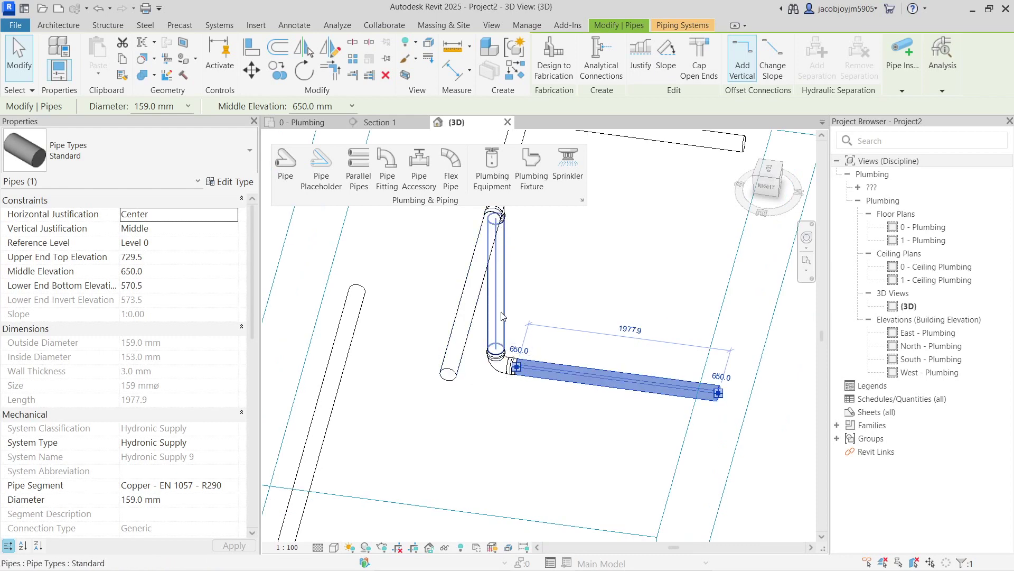
{"action": "middle_click_drag", "start_coordinate": [540, 232], "coordinate": [527, 344]}
{"action": "left_click", "coordinate": [540, 292]}
{"action": "left_click_drag", "start_coordinate": [499, 238], "coordinate": [513, 270]}
{"action": "left_click", "coordinate": [533, 491]}
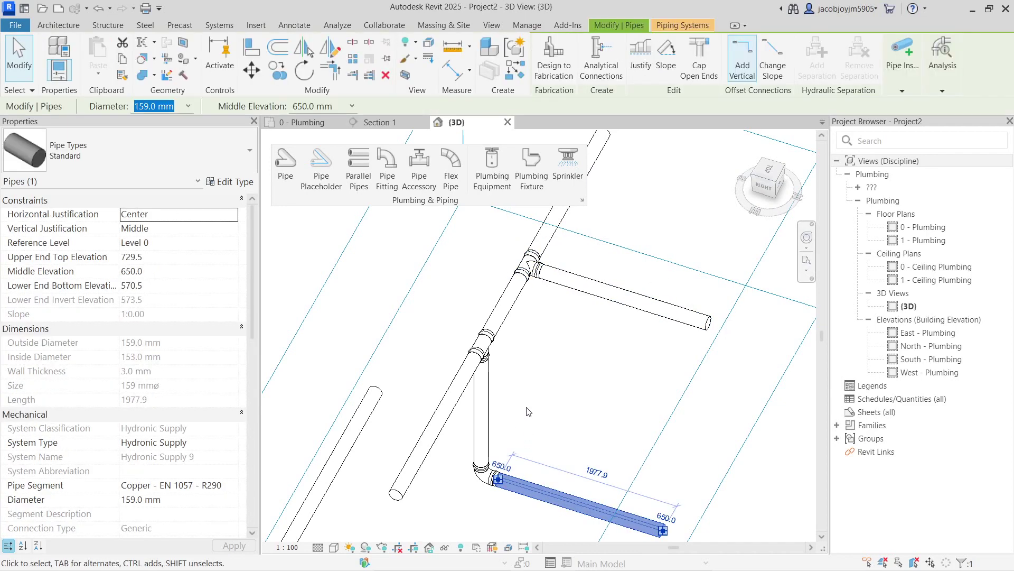
{"action": "left_click", "coordinate": [528, 415]}
Step: Return to the 0 - Plumbing floor plan and start a new pipe with a 15 mm diameter
{"action": "left_click", "coordinate": [297, 123]}
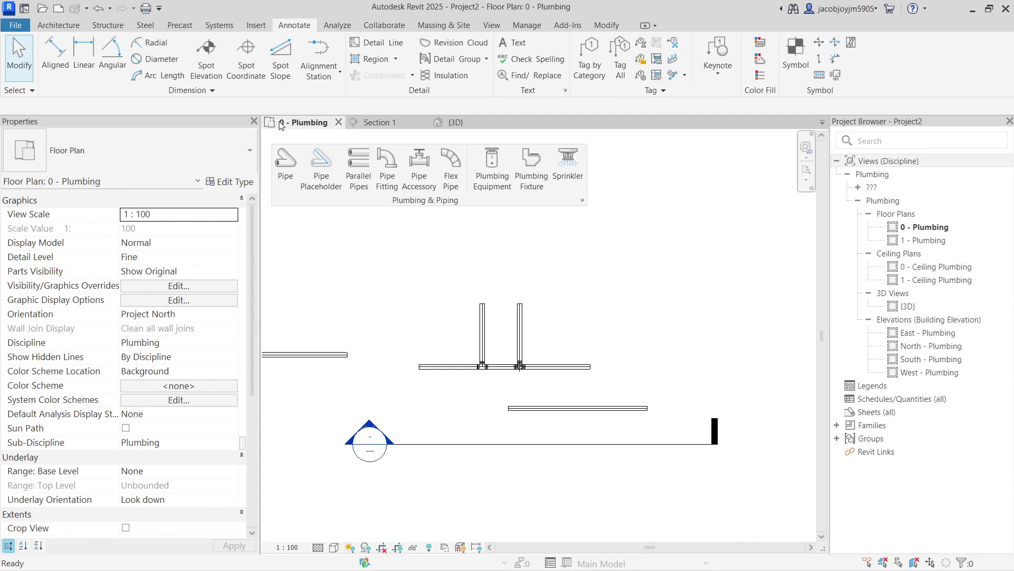
{"action": "left_click", "coordinate": [286, 164]}
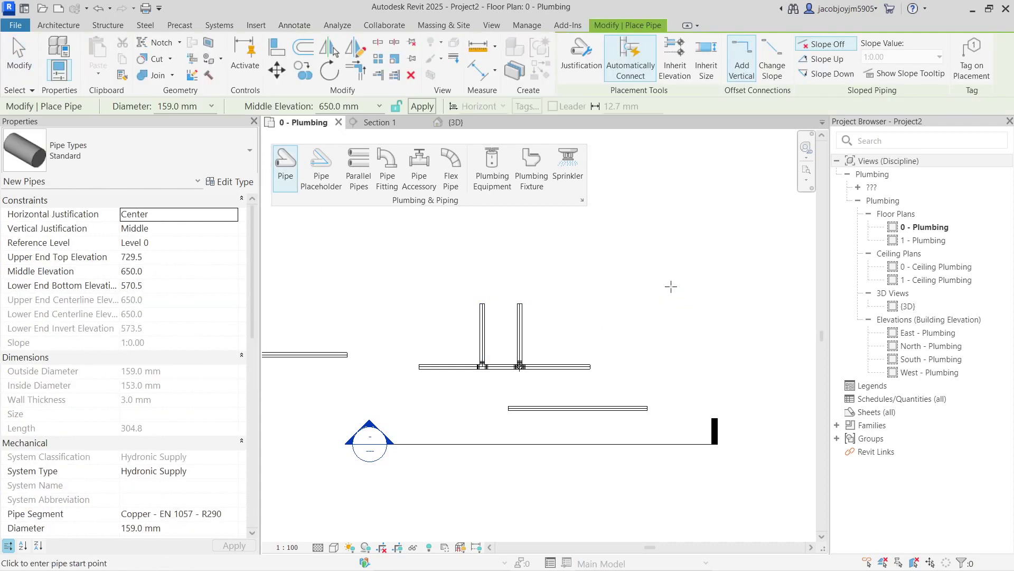
{"action": "middle_click_drag", "start_coordinate": [670, 287], "coordinate": [584, 269]}
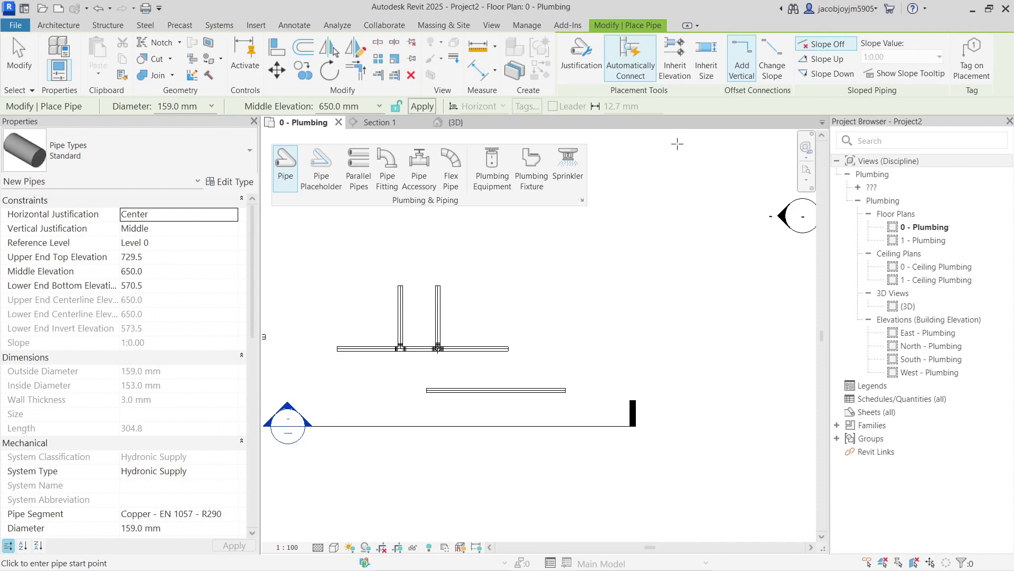
{"action": "left_click", "coordinate": [211, 108]}
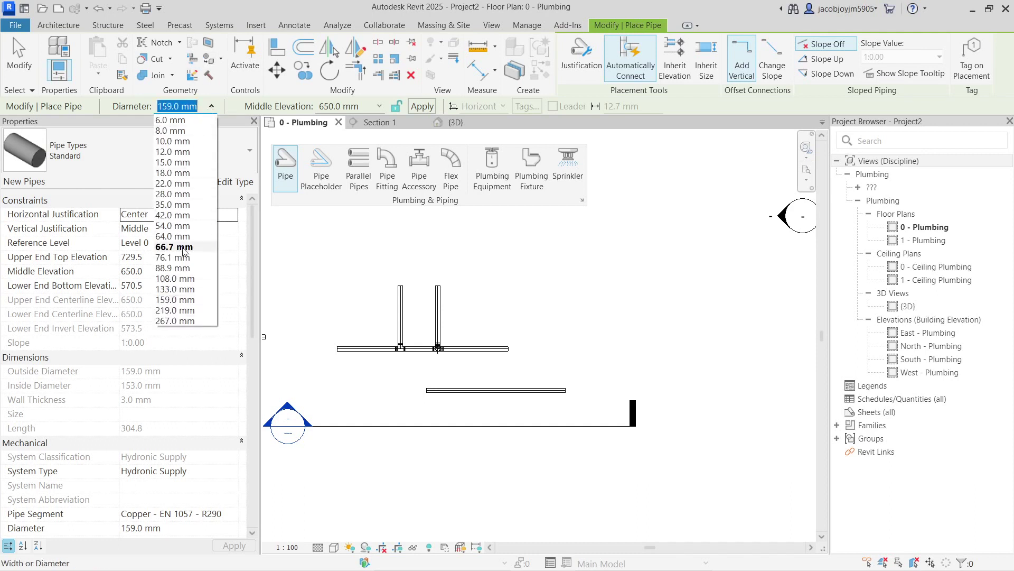
{"action": "left_click", "coordinate": [186, 162]}
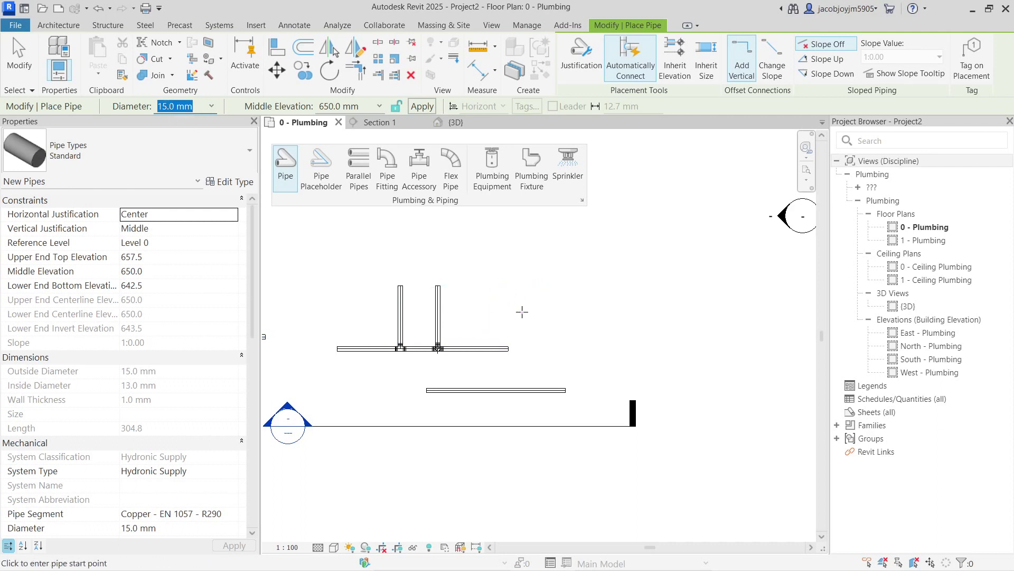
Step: With Inherit Size enabled, draw a third branch about 2180 mm long from the upper pipe, right of the other two, and check it in 3D
{"action": "left_click", "coordinate": [706, 68]}
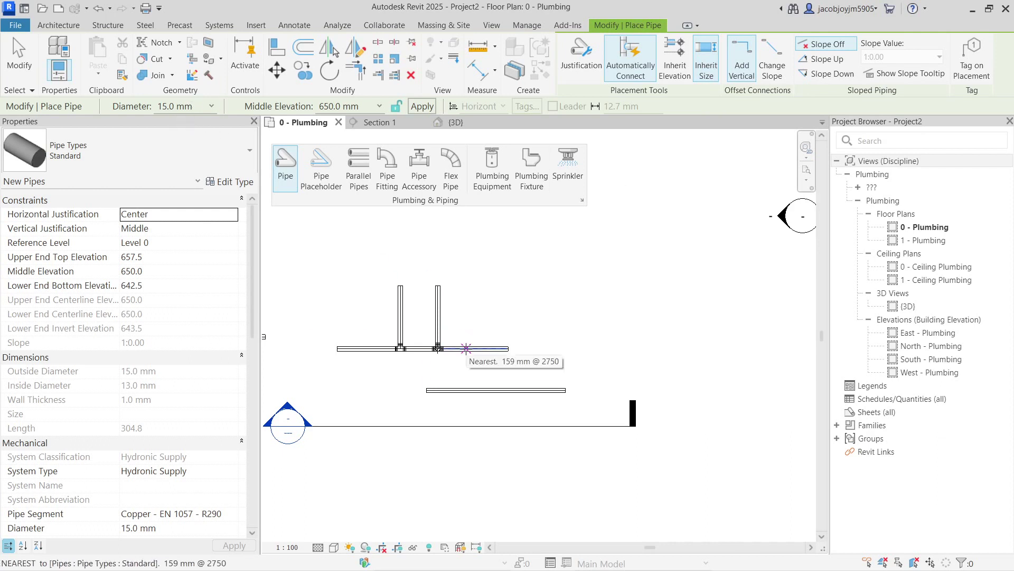
{"action": "left_click", "coordinate": [708, 77]}
{"action": "scroll", "coordinate": [497, 343], "scroll_direction": "up", "scroll_amount": 2}
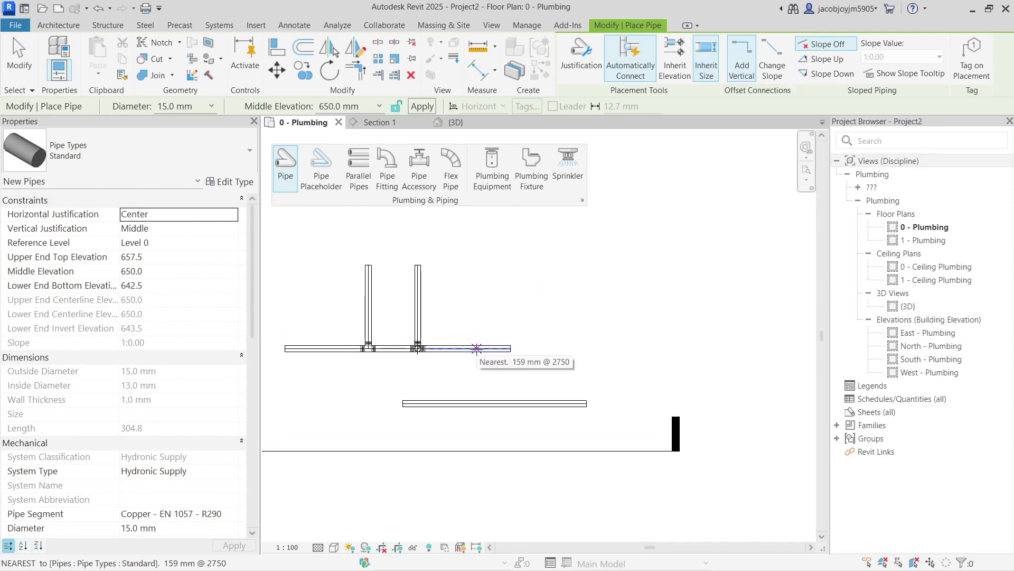
{"action": "left_click", "coordinate": [477, 348]}
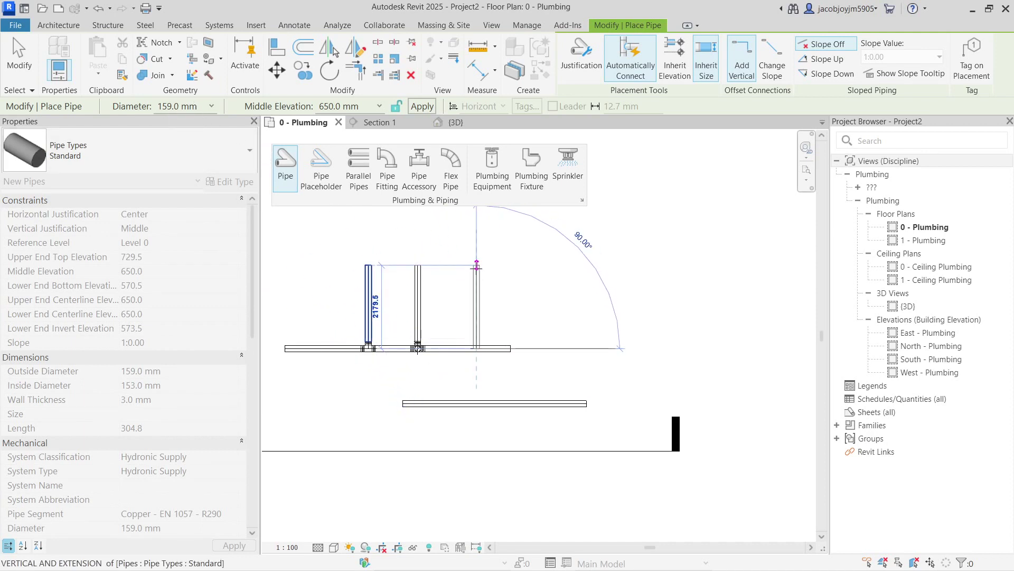
{"action": "left_click", "coordinate": [476, 265]}
{"action": "key", "text": "Escape"}
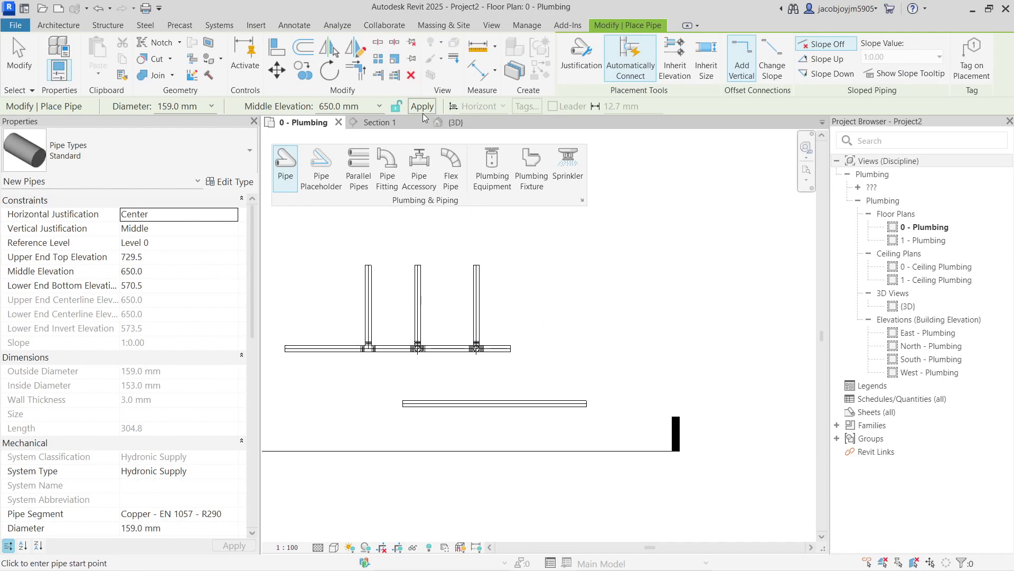
{"action": "left_click", "coordinate": [455, 123]}
{"action": "middle_click_drag", "start_coordinate": [465, 338], "coordinate": [484, 352], "text": "shift"}
{"action": "middle_click_drag", "start_coordinate": [503, 479], "coordinate": [561, 404], "text": "shift"}
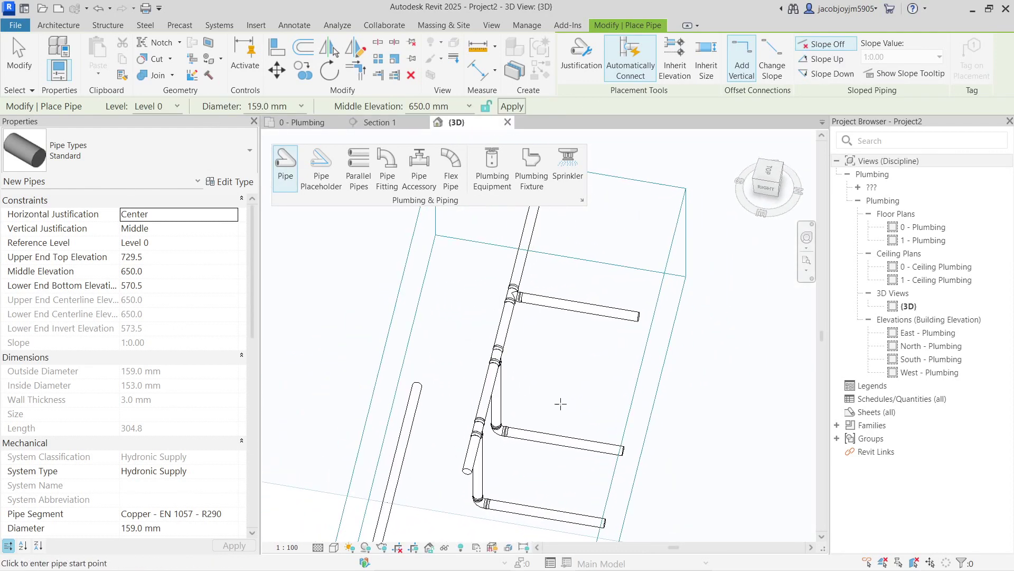
Step: In the 0 - Plumbing plan, draw an 18 mm branch without Inherit Size from near the left end of the upper pipe
{"action": "left_click", "coordinate": [317, 124]}
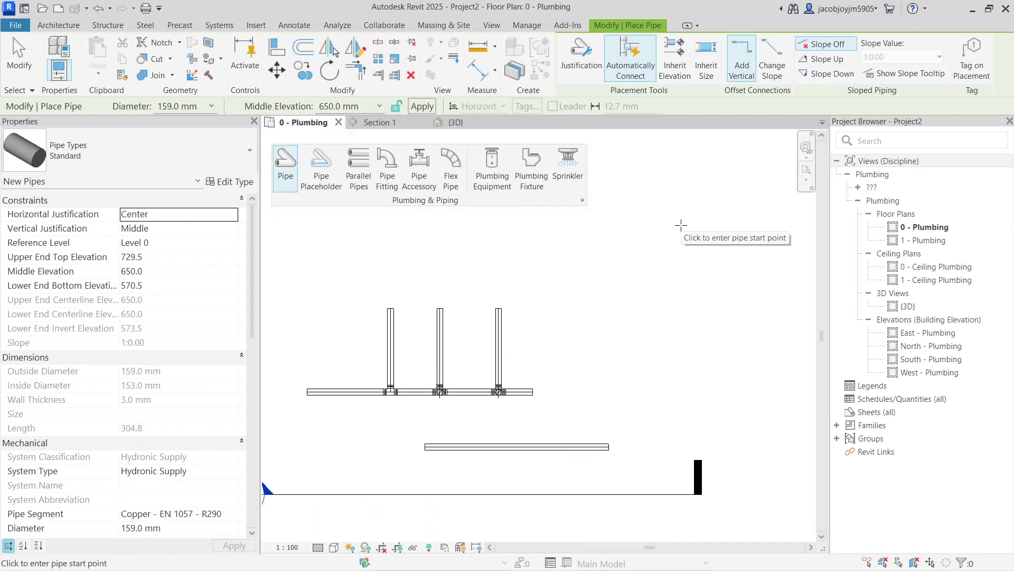
{"action": "left_click", "coordinate": [218, 105]}
{"action": "left_click", "coordinate": [188, 176]}
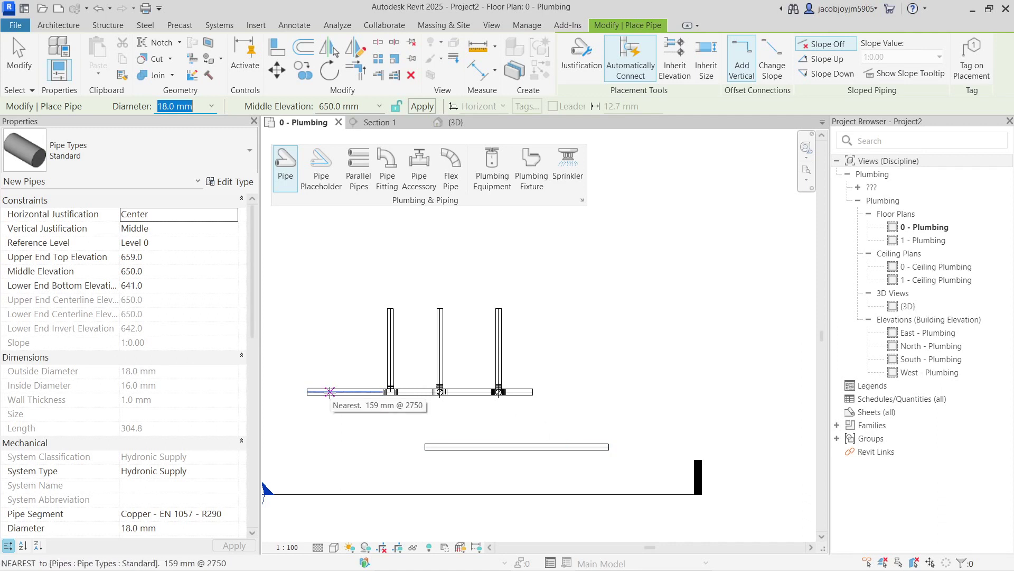
{"action": "left_click", "coordinate": [330, 392]}
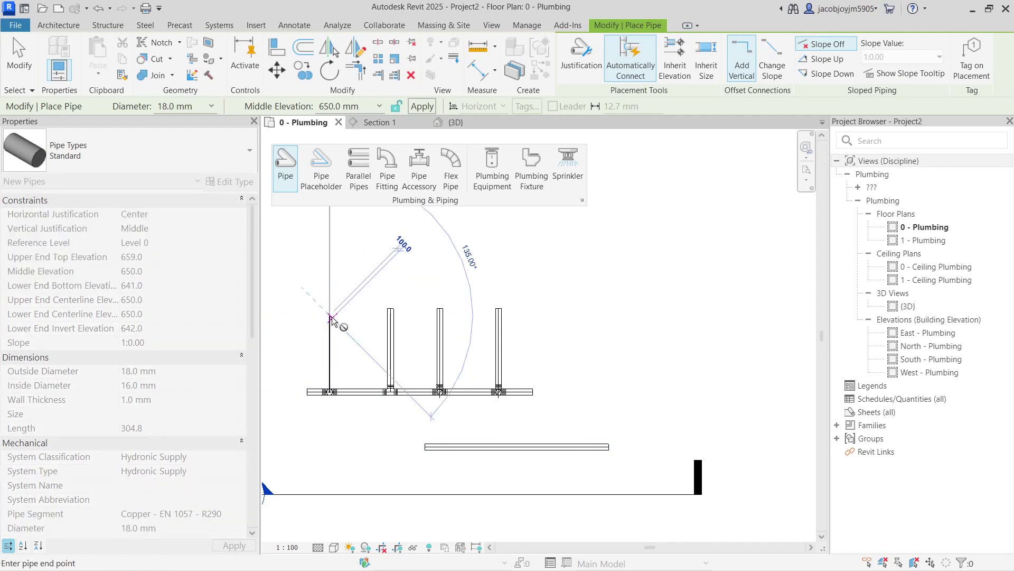
{"action": "key", "text": "Escape"}
Step: Examine the 18 mm branch in the 3D view, comparing its size and vertical connection with those of the 159 mm branches
{"action": "left_click", "coordinate": [457, 123]}
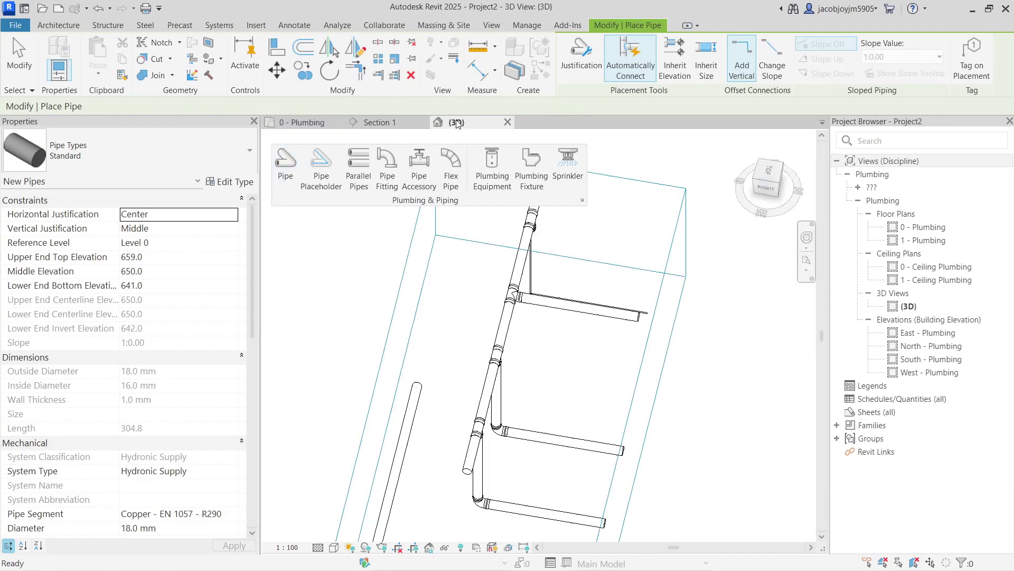
{"action": "middle_click_drag", "start_coordinate": [475, 338], "coordinate": [484, 349], "text": "shift"}
{"action": "middle_click_drag", "start_coordinate": [624, 422], "coordinate": [597, 354], "text": "shift"}
{"action": "scroll", "coordinate": [596, 353], "scroll_direction": "up", "scroll_amount": 5}
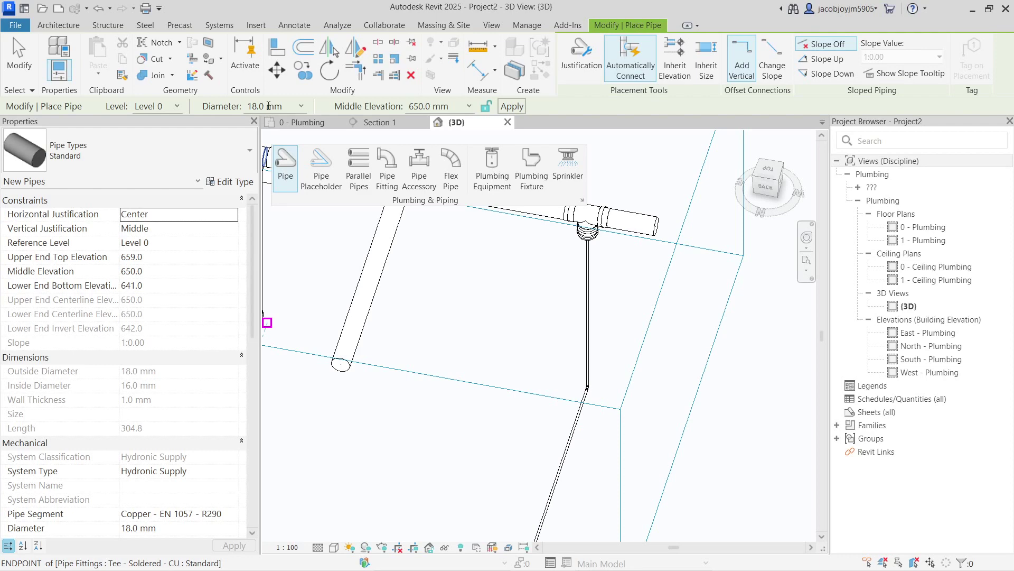
{"action": "scroll", "coordinate": [517, 351], "scroll_direction": "down", "scroll_amount": 2}
{"action": "key", "text": "Escape"}
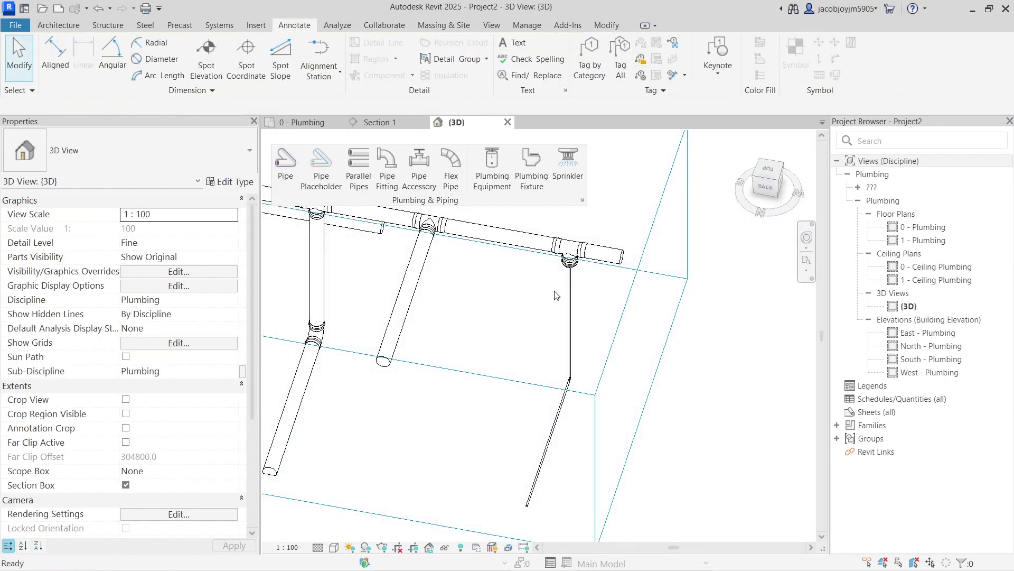
{"action": "left_click", "coordinate": [570, 311]}
{"action": "mouse_move", "coordinate": [569, 312]}
{"action": "middle_mouse_down", "text": "shift"}
{"action": "mouse_move", "coordinate": [612, 319]}
{"action": "mouse_move", "coordinate": [667, 367]}
{"action": "middle_mouse_up", "text": "shift"}
{"action": "key", "text": "Escape"}
{"action": "middle_click_drag", "start_coordinate": [594, 295], "coordinate": [481, 296], "text": "shift"}
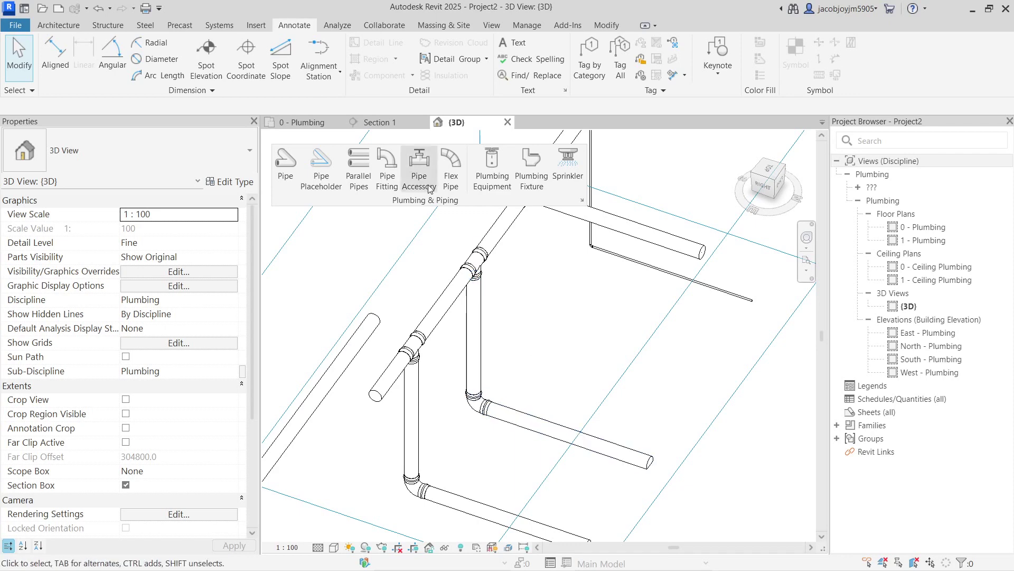
Step: In the 0 - Plumbing plan, draw an 18 mm branch with Add Vertical near the upper pipe's right end and check its connection in 3D
{"action": "left_click", "coordinate": [302, 126]}
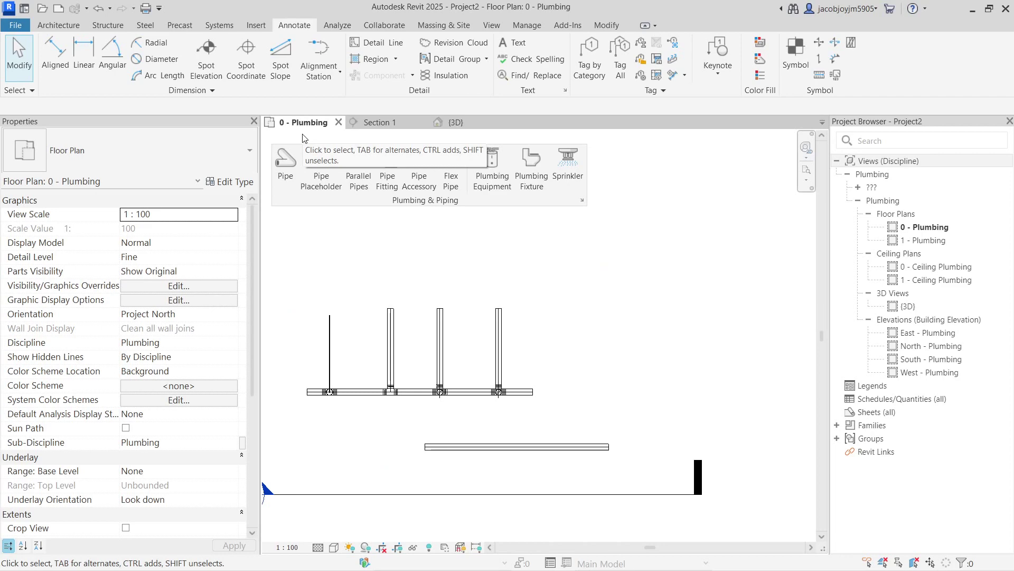
{"action": "left_click", "coordinate": [289, 171]}
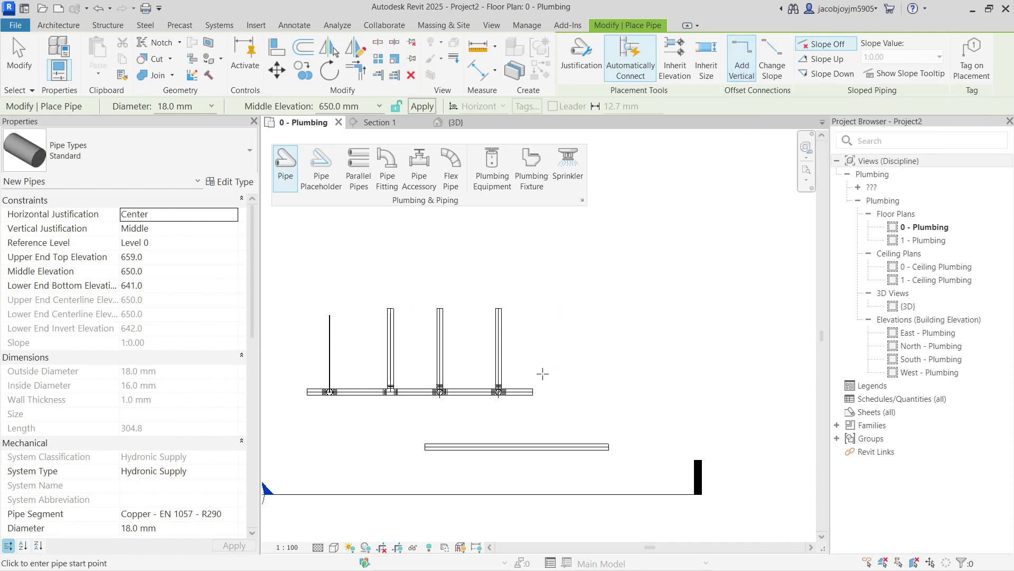
{"action": "left_click", "coordinate": [520, 391]}
{"action": "left_click", "coordinate": [523, 326]}
{"action": "key", "text": "Escape"}
{"action": "left_click", "coordinate": [458, 123]}
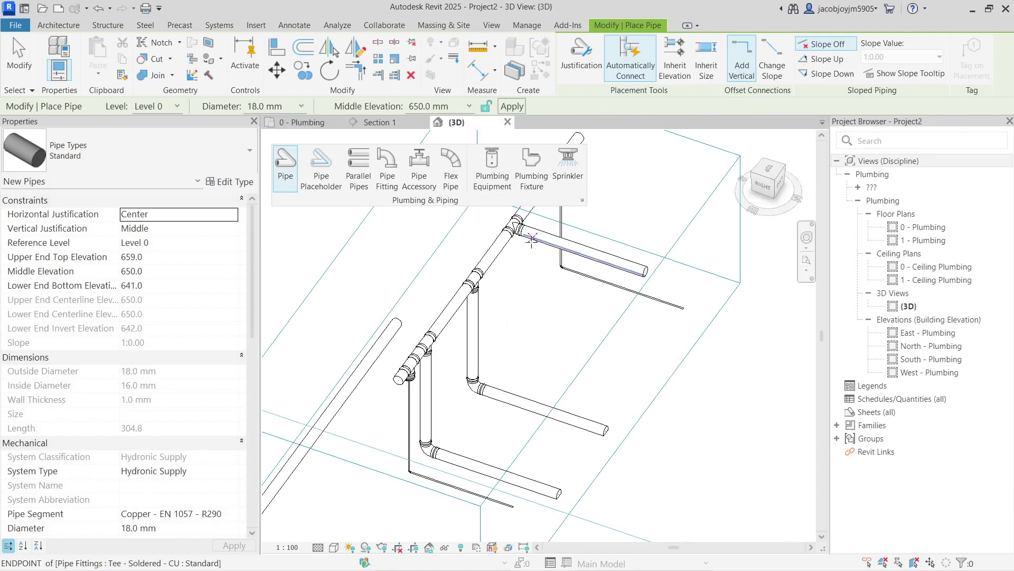
{"action": "middle_click_drag", "start_coordinate": [531, 239], "coordinate": [328, 410], "text": "shift"}
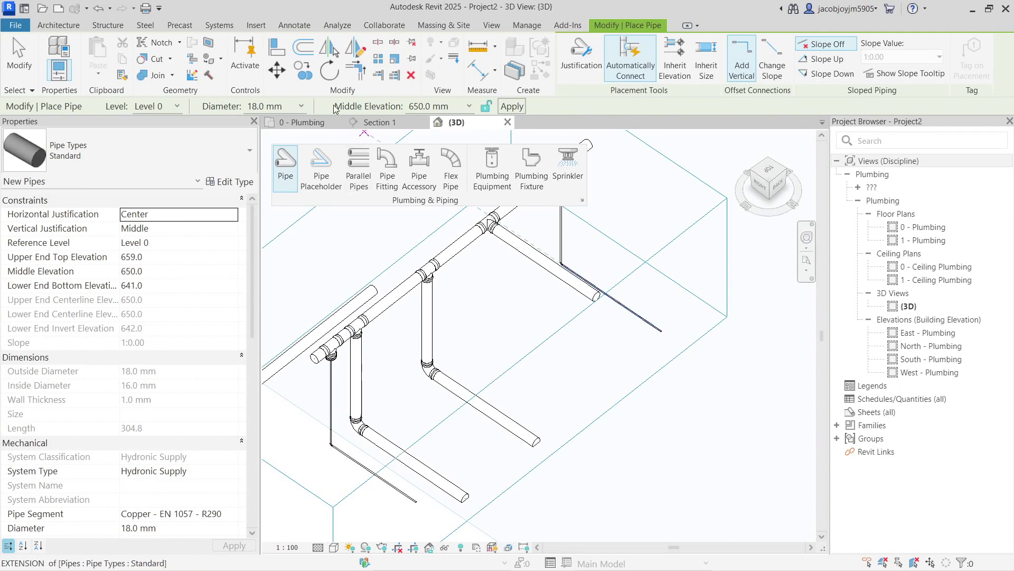
Step: In the floor plan, enable Change Slope and draw an 18 mm branch about 2600 mm long from near the lower pipe's right end
{"action": "left_click", "coordinate": [301, 122]}
{"action": "left_click", "coordinate": [771, 59]}
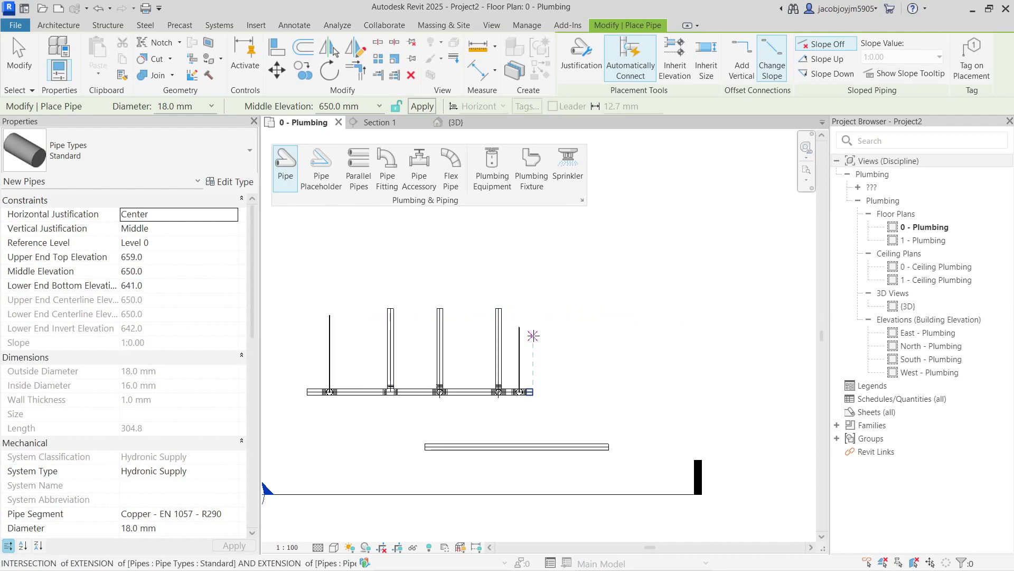
{"action": "left_click", "coordinate": [341, 105]}
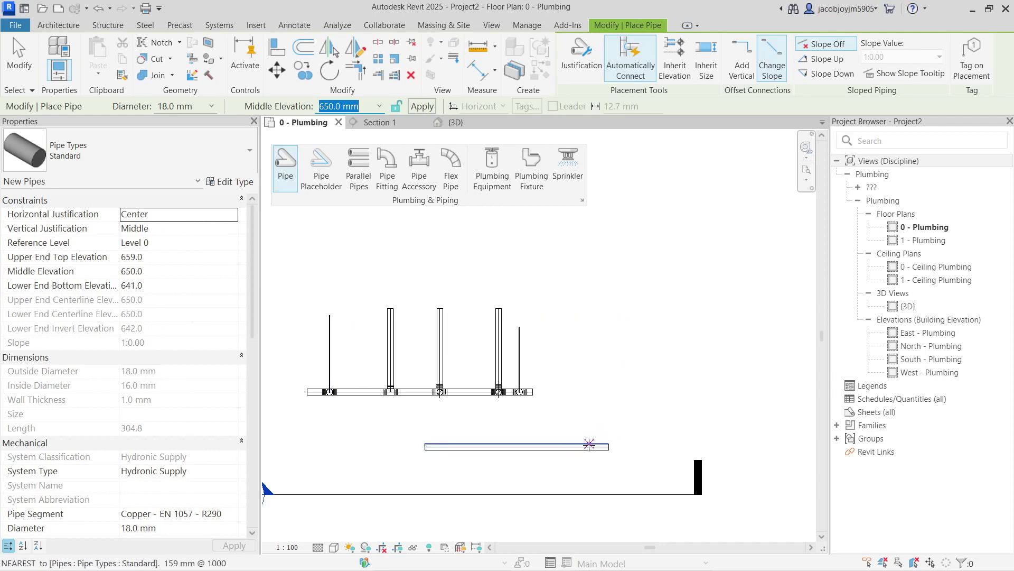
{"action": "scroll", "coordinate": [590, 446], "scroll_direction": "up", "scroll_amount": 2}
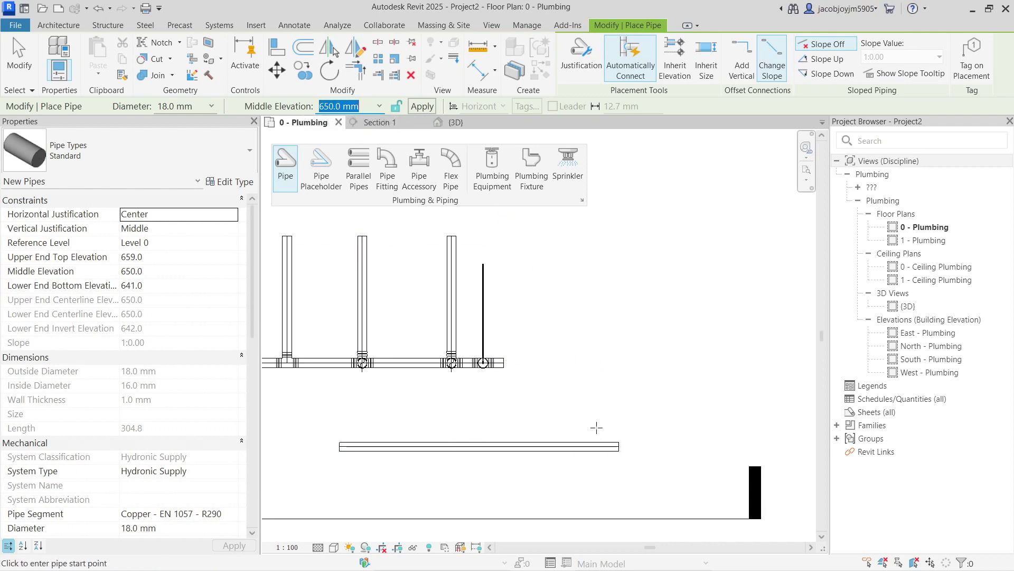
{"action": "left_click", "coordinate": [593, 446]}
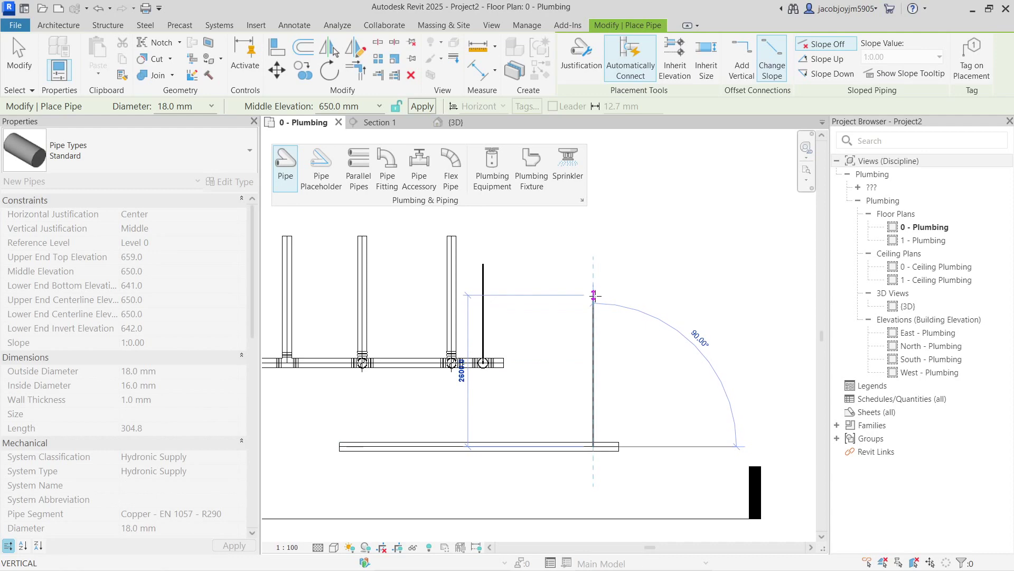
{"action": "left_click", "coordinate": [593, 296]}
{"action": "key", "text": "Escape"}
{"action": "key", "text": "Escape"}
{"action": "scroll", "coordinate": [593, 316], "scroll_direction": "down", "scroll_amount": 2}
Step: Create a building section just right of the sloped branch, reduce its view depth to about 1275 mm, and open the section view
{"action": "left_click", "coordinate": [603, 433]}
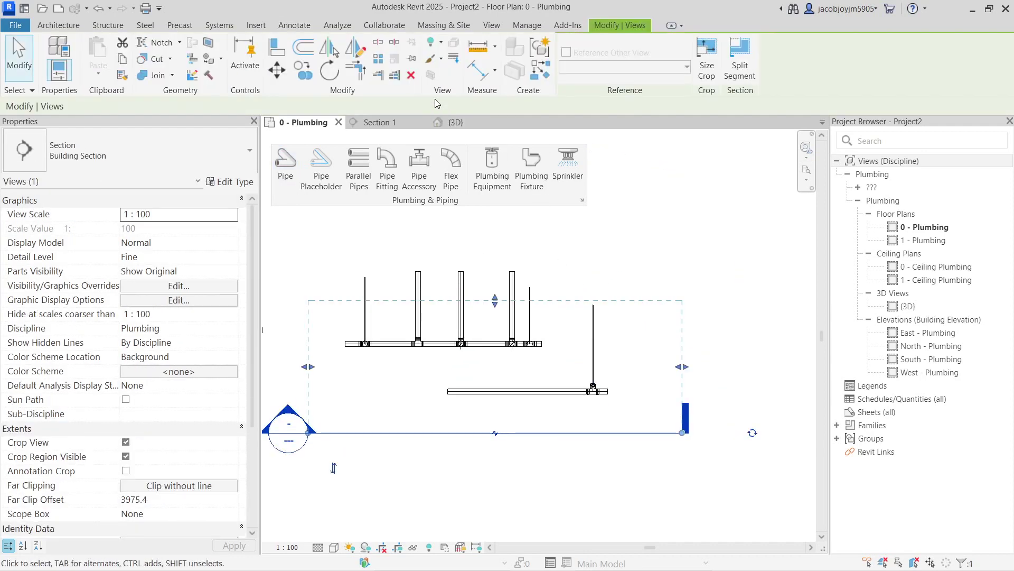
{"action": "left_click", "coordinate": [540, 70]}
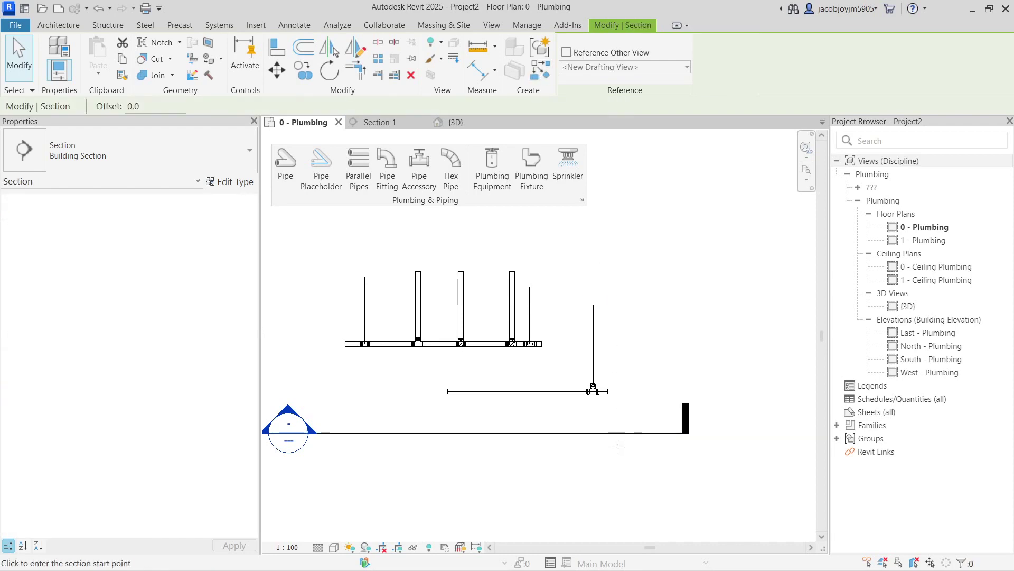
{"action": "left_click", "coordinate": [616, 466]}
{"action": "left_click", "coordinate": [618, 270]}
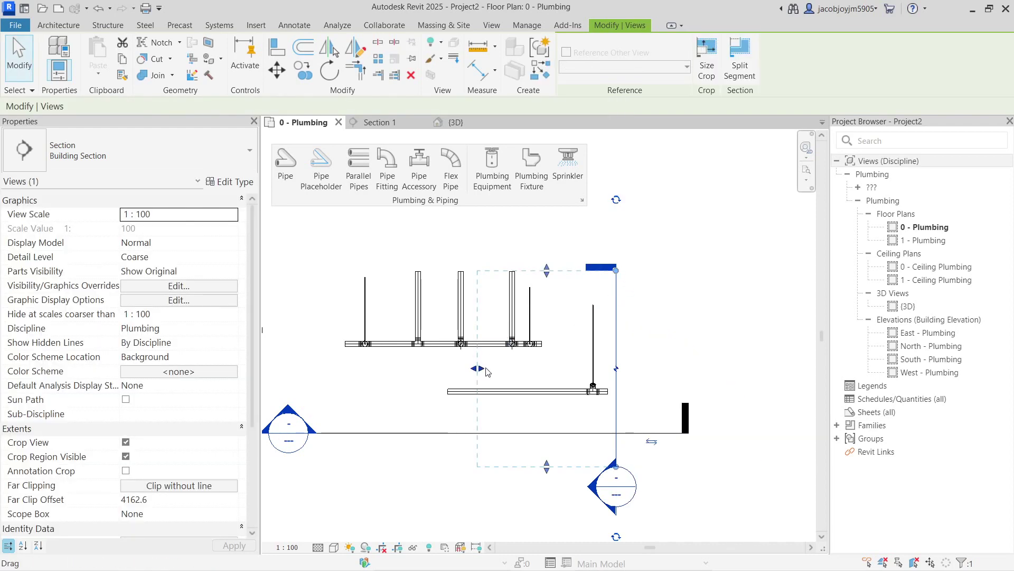
{"action": "right_click", "coordinate": [618, 344]}
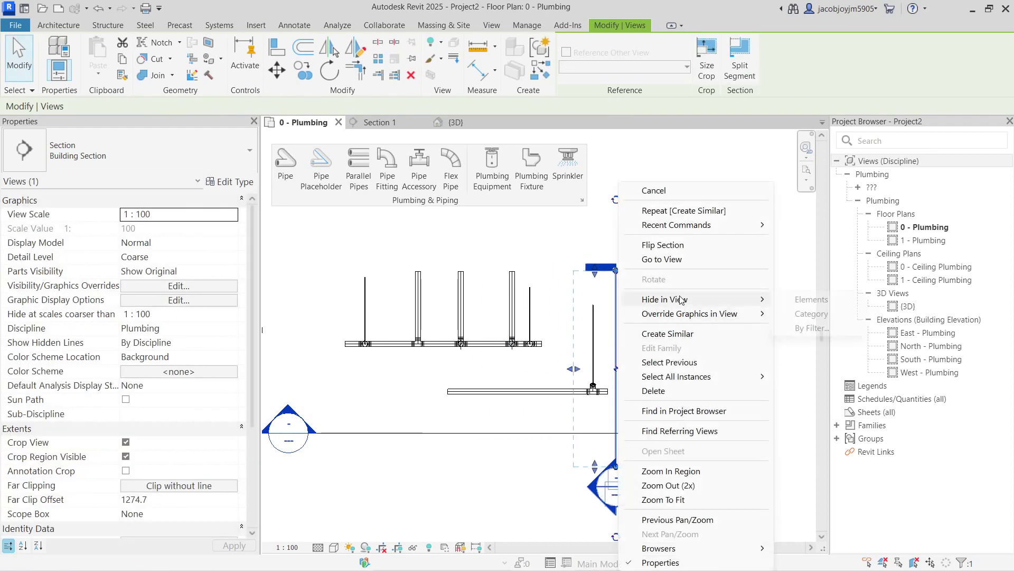
{"action": "left_click", "coordinate": [677, 263]}
Step: Set the Section 2 view to Fine detail level and extend its crop region downward below the sloped pipe
{"action": "scroll", "coordinate": [515, 373], "scroll_direction": "up", "scroll_amount": 4}
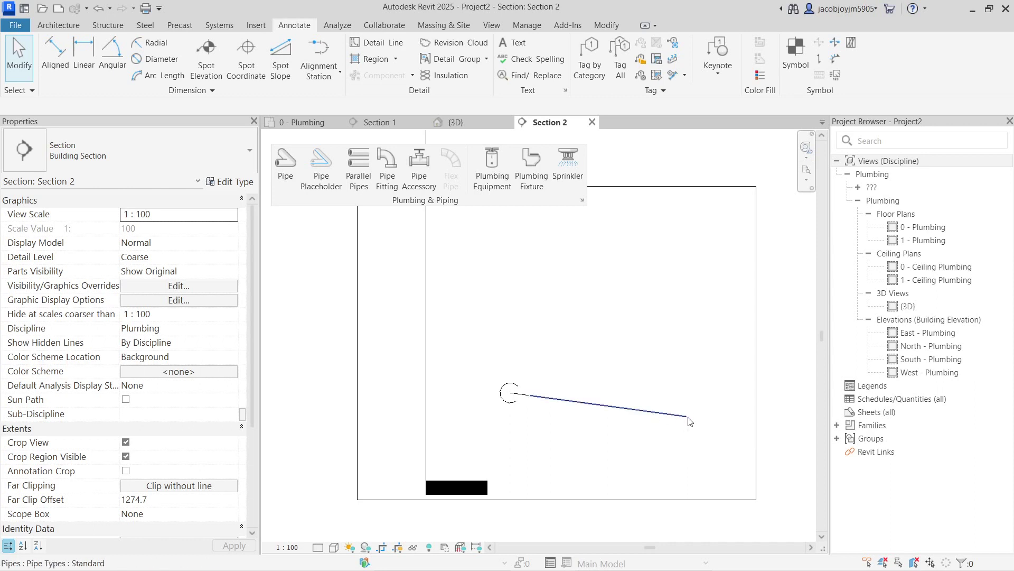
{"action": "scroll", "coordinate": [600, 391], "scroll_direction": "down", "scroll_amount": 2}
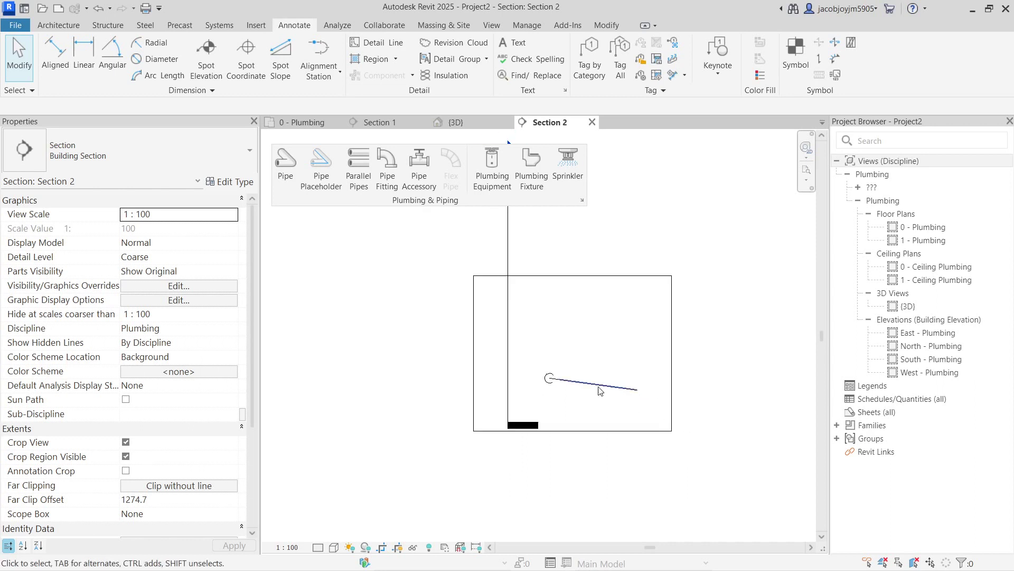
{"action": "left_click", "coordinate": [318, 548]}
{"action": "left_click", "coordinate": [333, 534]}
{"action": "left_click", "coordinate": [592, 431]}
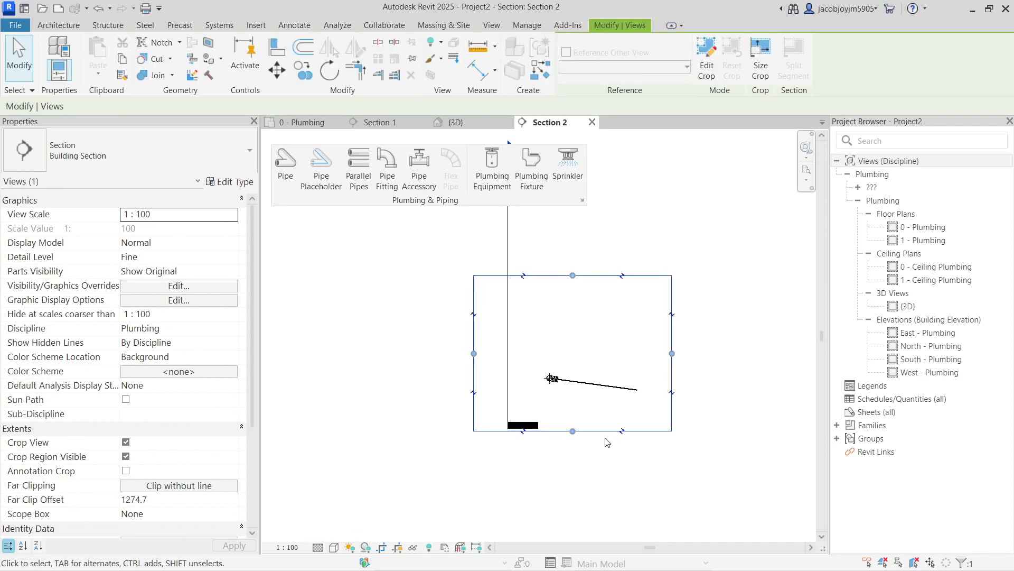
{"action": "left_click_drag", "start_coordinate": [572, 432], "coordinate": [575, 499]}
{"action": "left_click", "coordinate": [581, 446]}
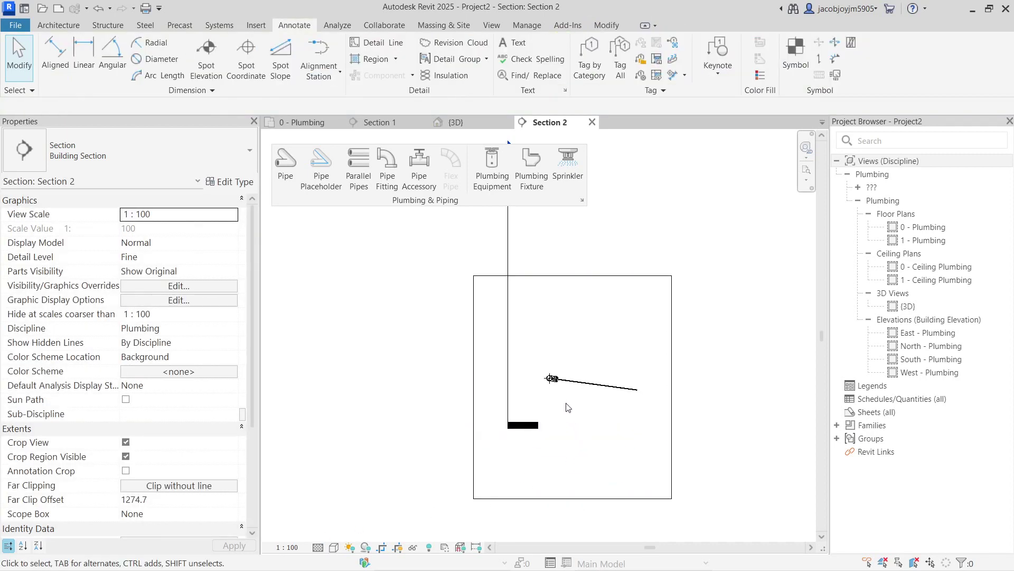
{"action": "scroll", "coordinate": [550, 390], "scroll_direction": "down", "scroll_amount": 2}
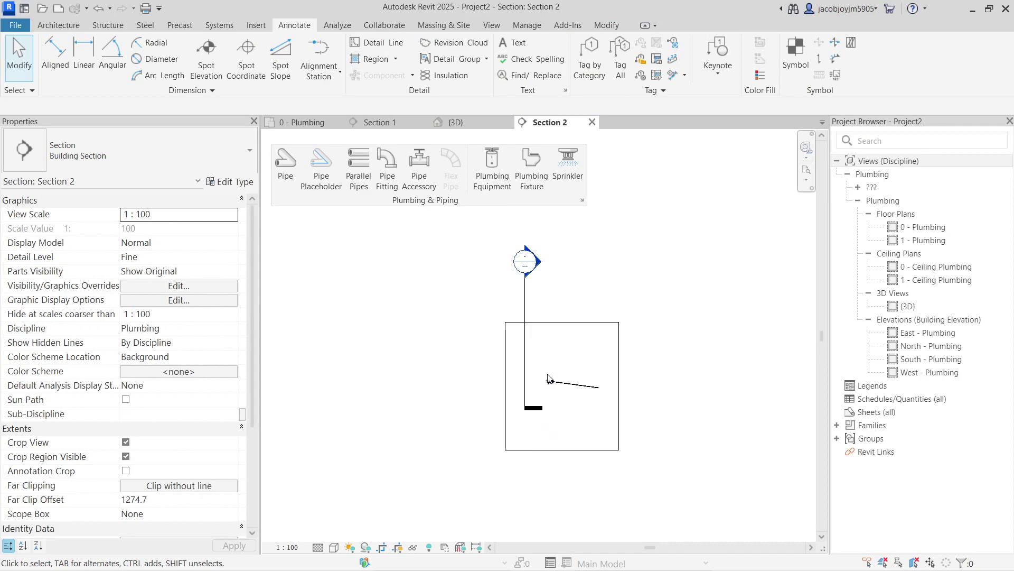
Step: In the 0 - Plumbing plan, extend the new section's far clip to about 27630 mm and view the result in Section 2
{"action": "left_click", "coordinate": [458, 123]}
{"action": "left_click", "coordinate": [301, 122]}
{"action": "scroll", "coordinate": [586, 310], "scroll_direction": "down", "scroll_amount": 5}
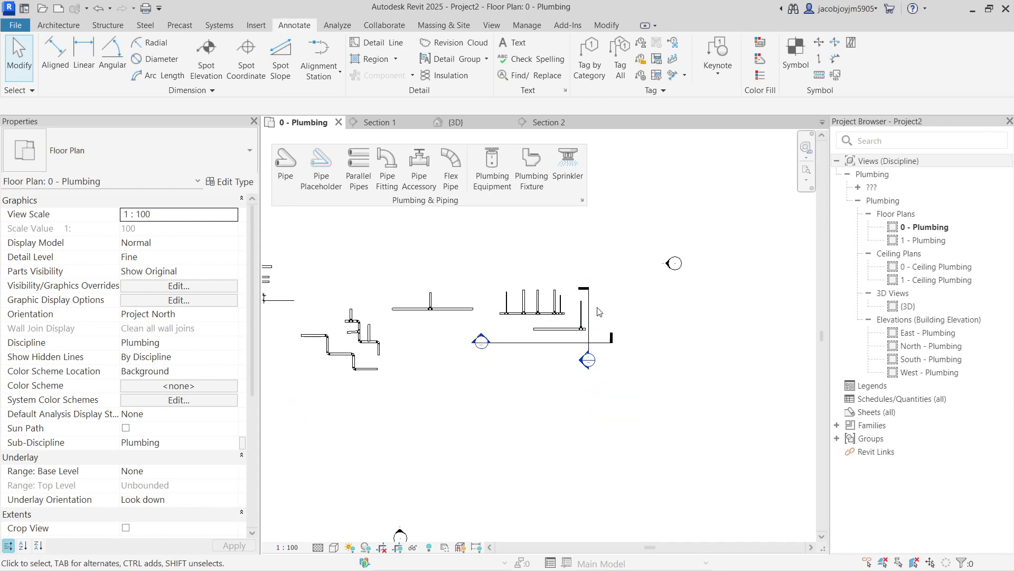
{"action": "left_click", "coordinate": [590, 326]}
{"action": "left_click_drag", "start_coordinate": [579, 325], "coordinate": [391, 326]}
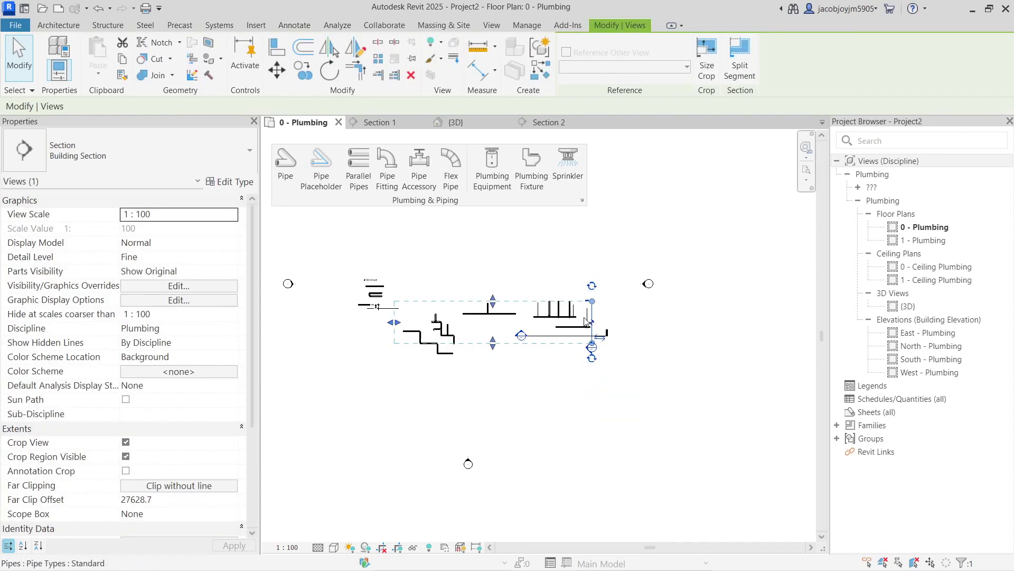
{"action": "scroll", "coordinate": [594, 326], "scroll_direction": "up", "scroll_amount": 5}
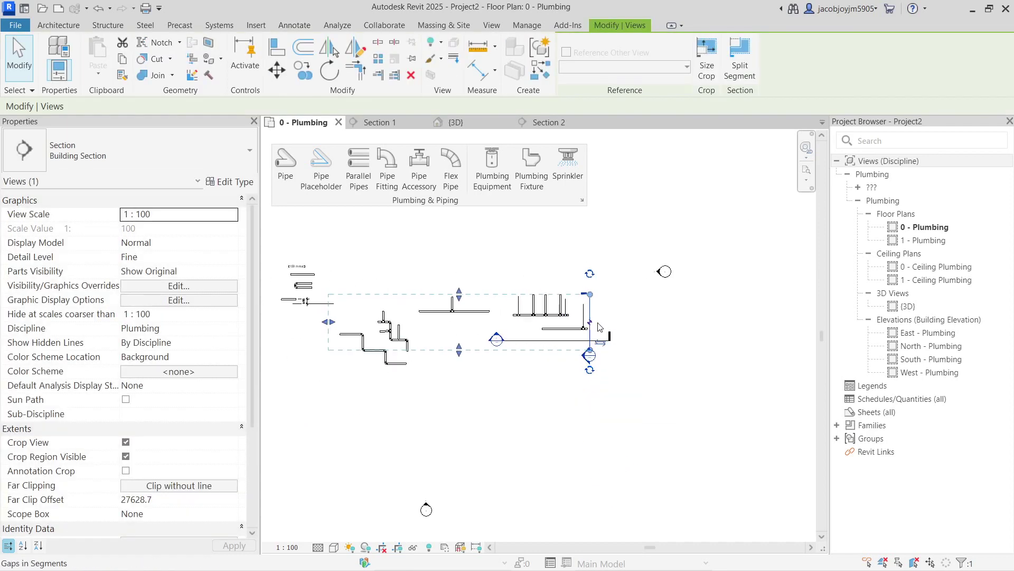
{"action": "left_click", "coordinate": [545, 123]}
{"action": "scroll", "coordinate": [576, 395], "scroll_direction": "up", "scroll_amount": 3}
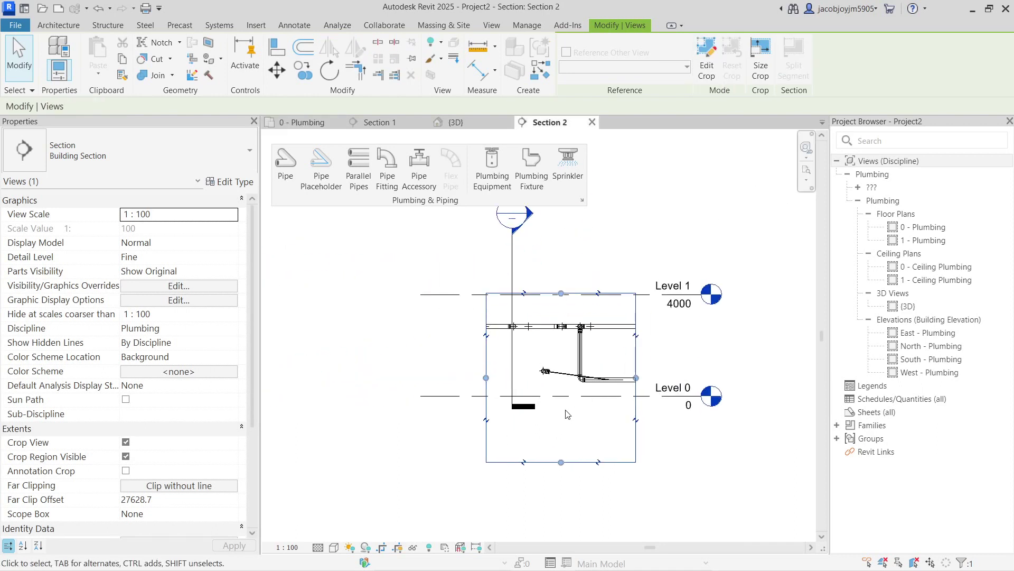
Step: Select the connected pipe run with the vertical drop behind the sloped pipe and temporarily hide it in Section 2
{"action": "left_click", "coordinate": [579, 356]}
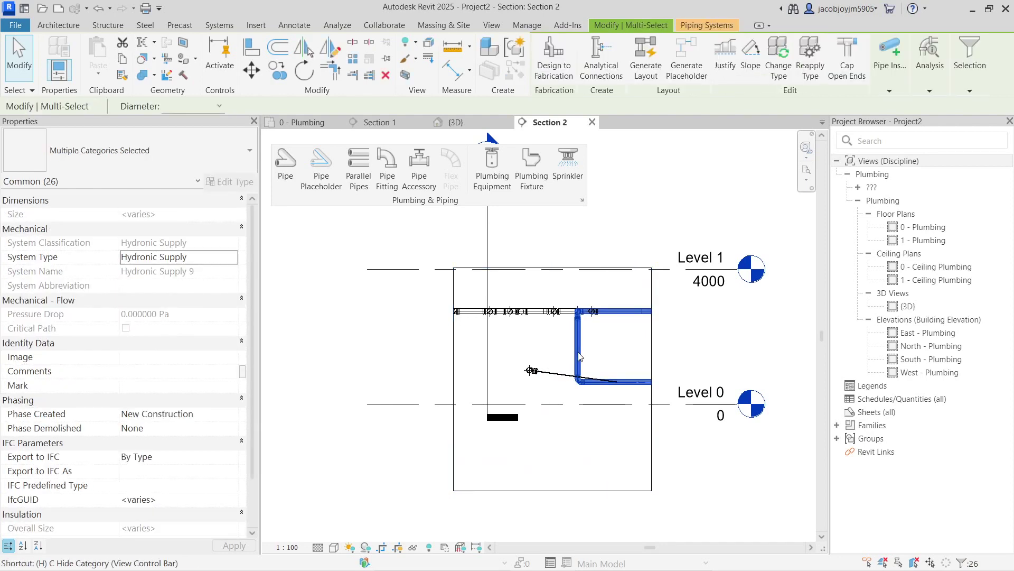
{"action": "key", "text": "h"}
{"action": "key", "text": "h"}
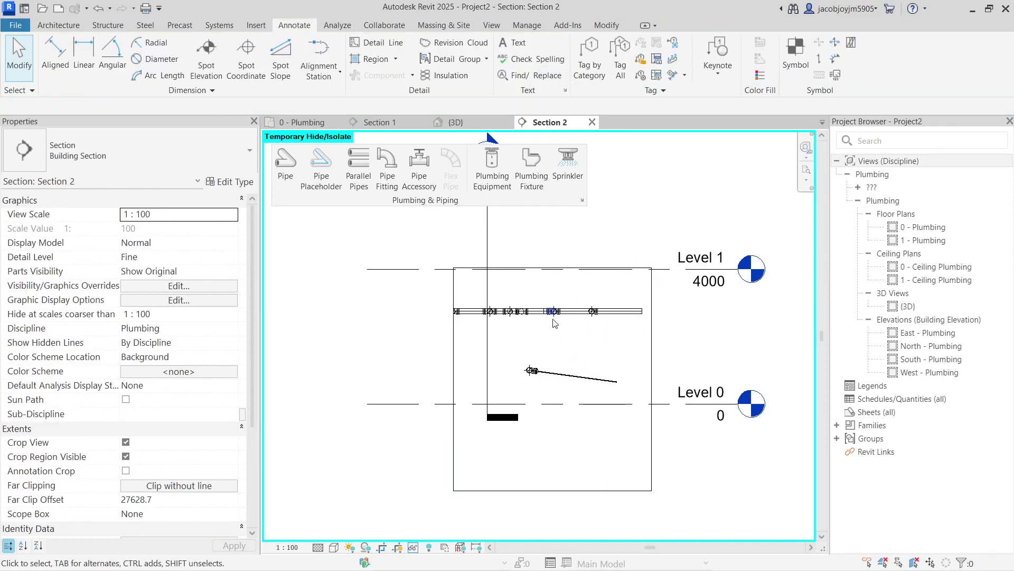
{"action": "key", "text": "Tab"}
{"action": "left_click", "coordinate": [580, 320]}
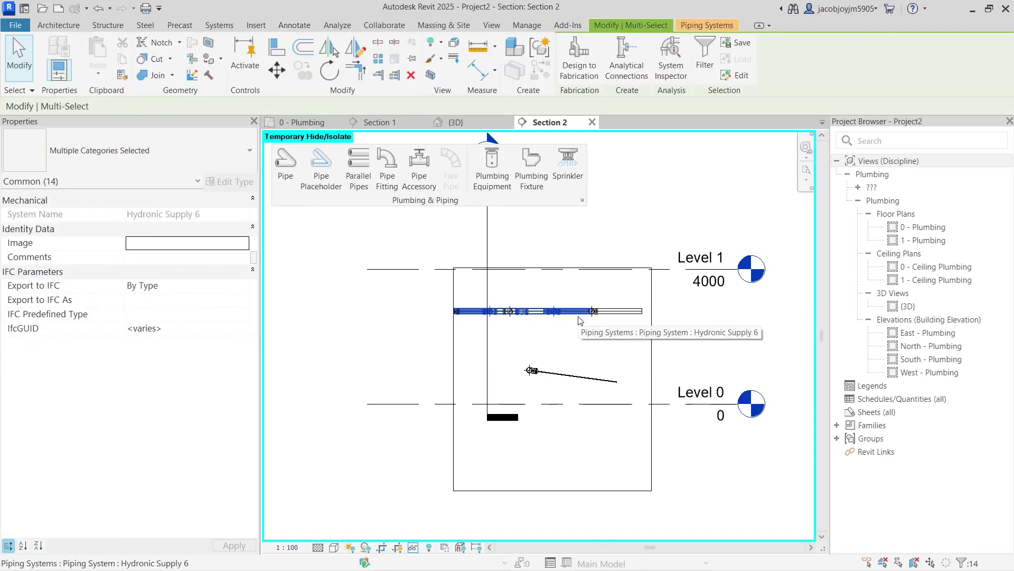
{"action": "key", "text": "Escape"}
Step: Add aligned dimensions from Level 0 up to the high end and the low end of the sloped pipe in Section 2
{"action": "scroll", "coordinate": [580, 381], "scroll_direction": "up", "scroll_amount": 5}
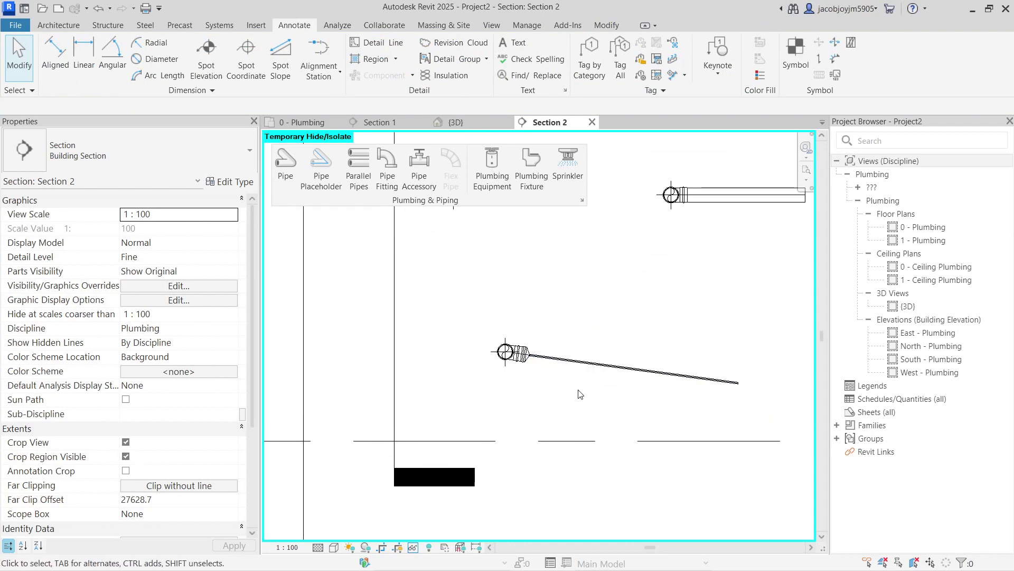
{"action": "middle_click_drag", "start_coordinate": [581, 393], "coordinate": [536, 335]}
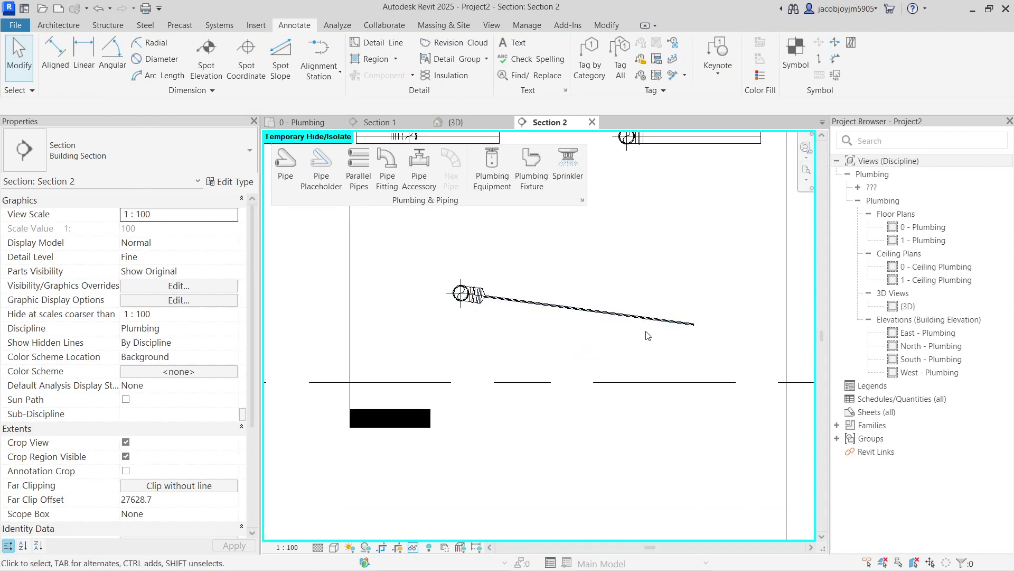
{"action": "left_click", "coordinate": [55, 56]}
{"action": "left_click", "coordinate": [468, 380]}
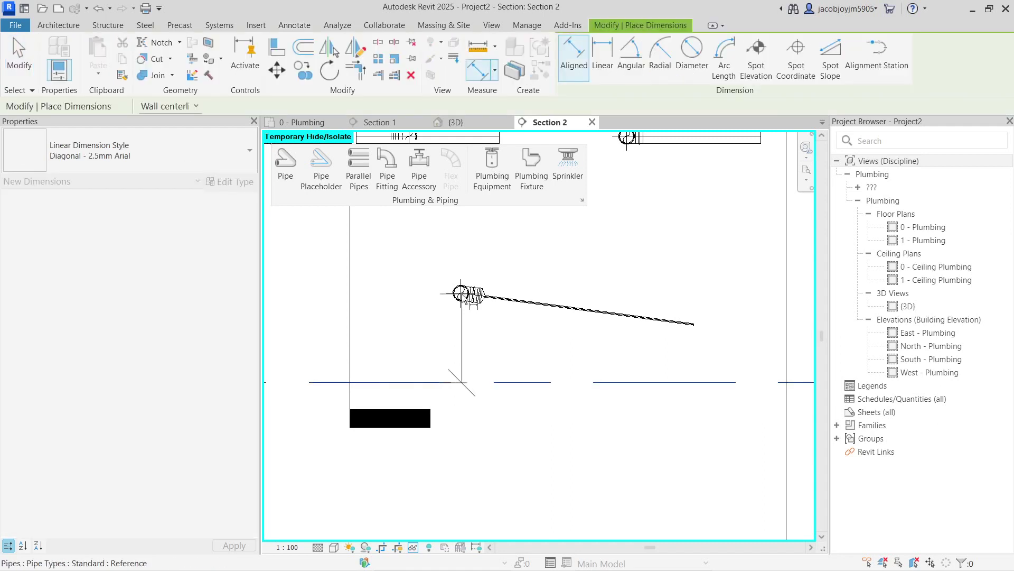
{"action": "left_click", "coordinate": [421, 310]}
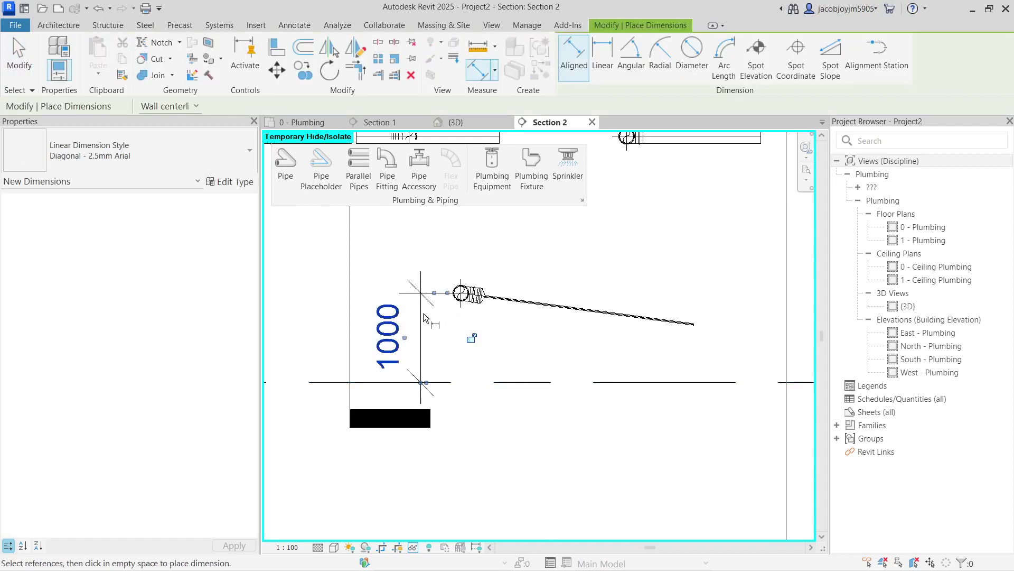
{"action": "left_click", "coordinate": [701, 350]}
{"action": "left_click", "coordinate": [694, 324]}
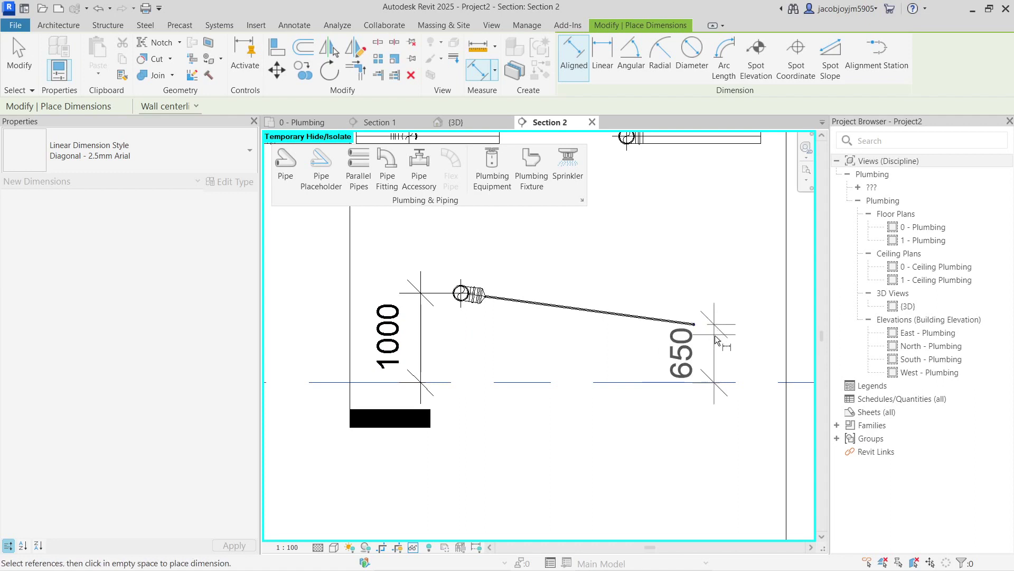
{"action": "left_click", "coordinate": [769, 349]}
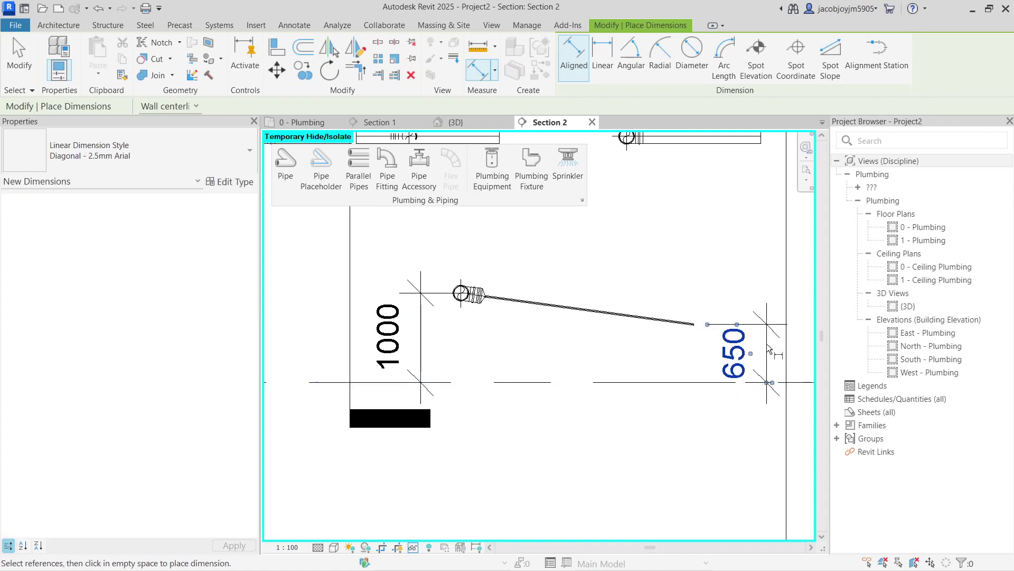
{"action": "key", "text": "Escape"}
{"action": "key", "text": "Escape"}
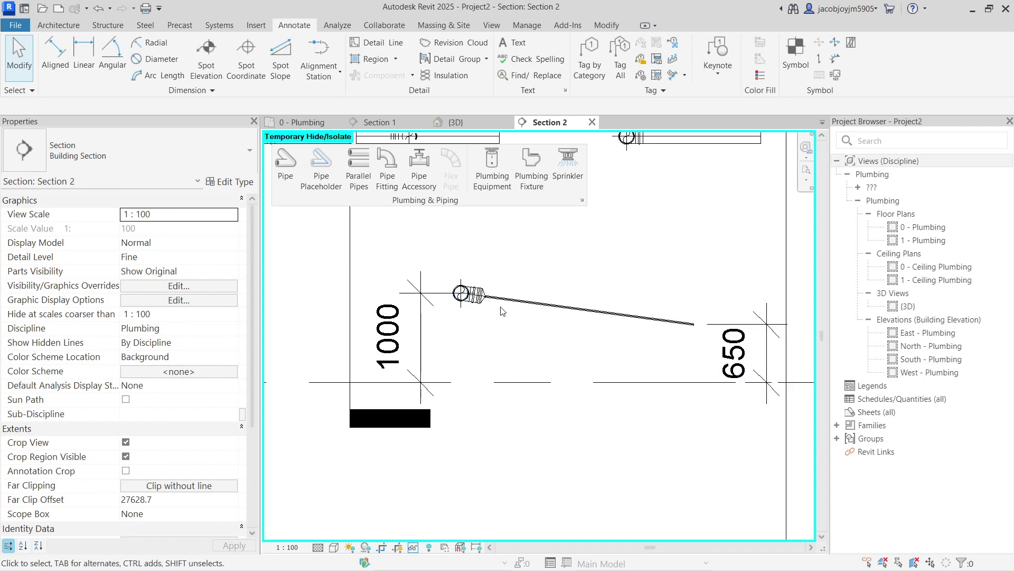
Step: In the 0 - Plumbing plan, delete all the drawn pipes together with both section marks and their section views
{"action": "key", "text": "ctrl+Tab"}
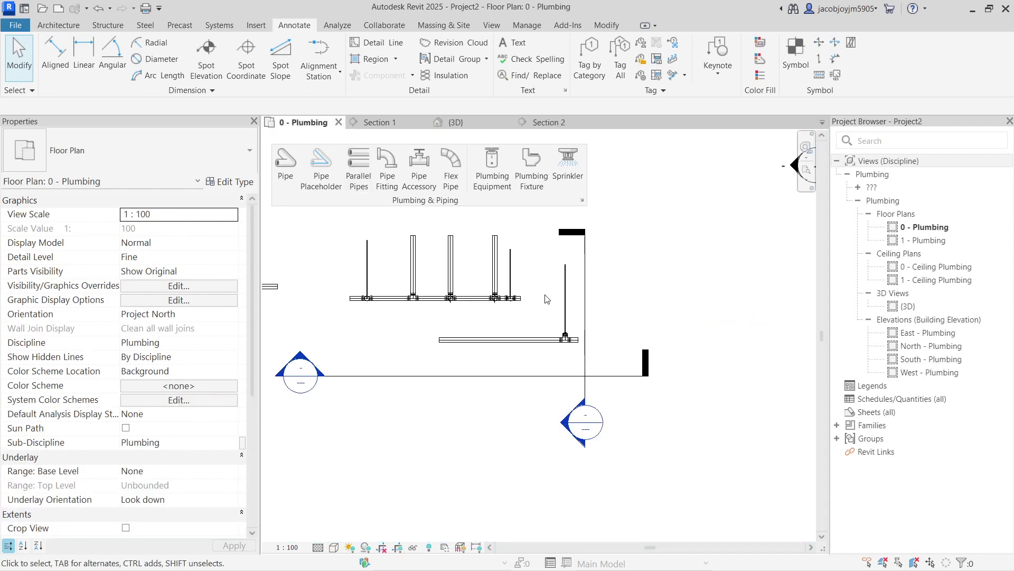
{"action": "middle_click_drag", "start_coordinate": [541, 280], "coordinate": [569, 327]}
{"action": "key", "text": "p"}
{"action": "key", "text": "i"}
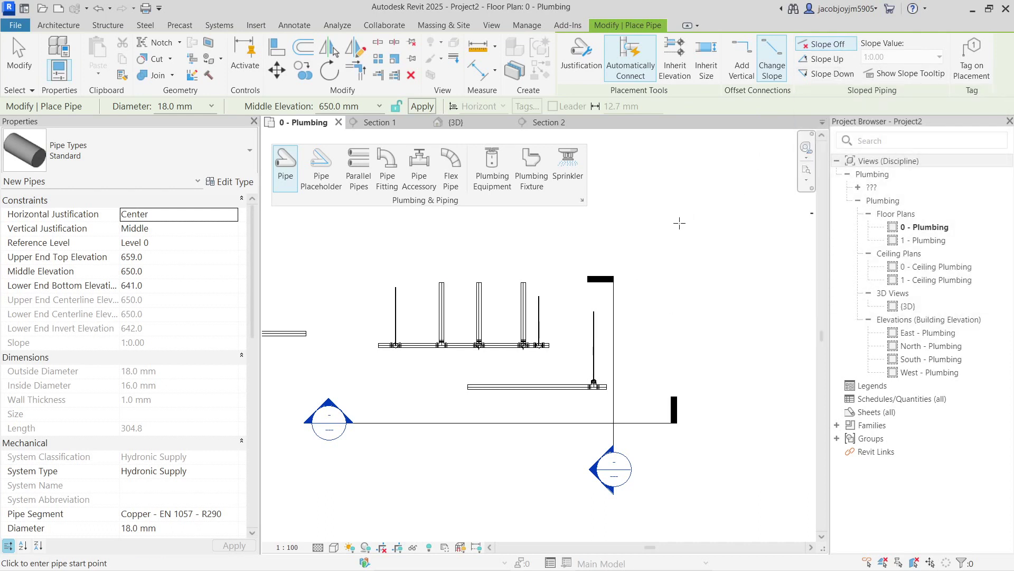
{"action": "scroll", "coordinate": [643, 270], "scroll_direction": "down", "scroll_amount": 3}
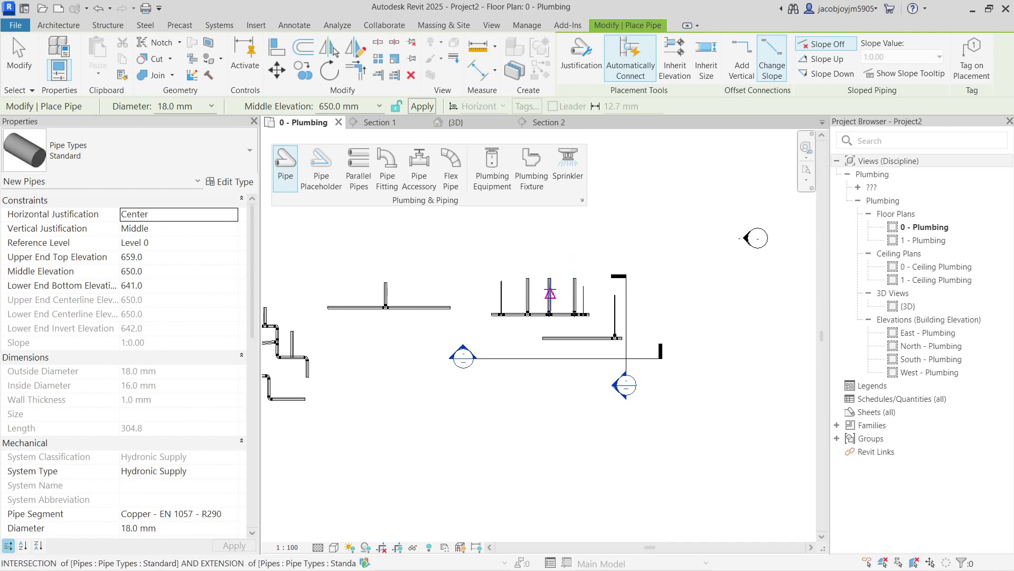
{"action": "scroll", "coordinate": [550, 294], "scroll_direction": "down", "scroll_amount": 3}
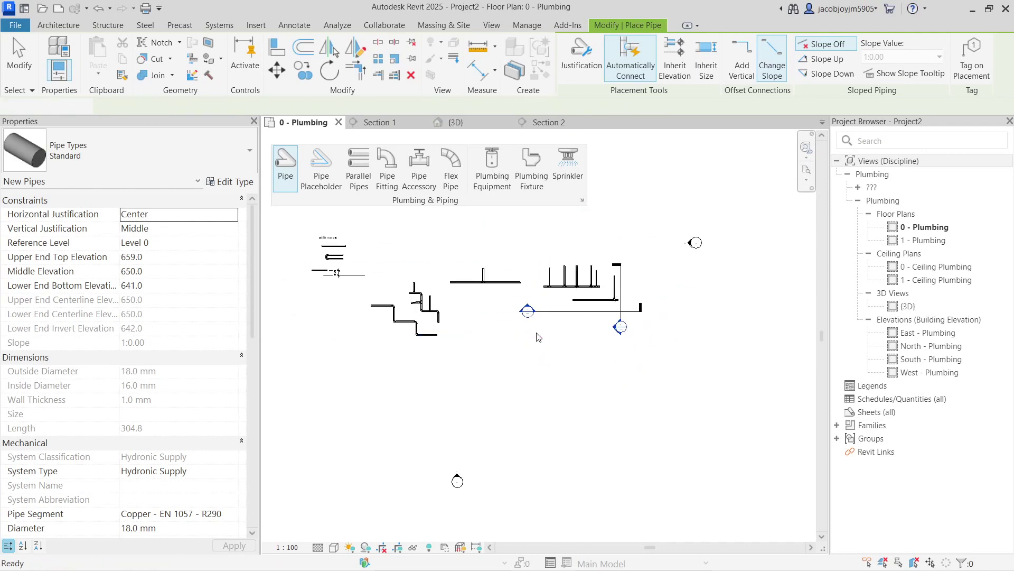
{"action": "key", "text": "Escape"}
{"action": "scroll", "coordinate": [545, 368], "scroll_direction": "down", "scroll_amount": 2}
{"action": "left_click_drag", "start_coordinate": [337, 247], "coordinate": [633, 398]}
{"action": "left_click", "coordinate": [412, 75]}
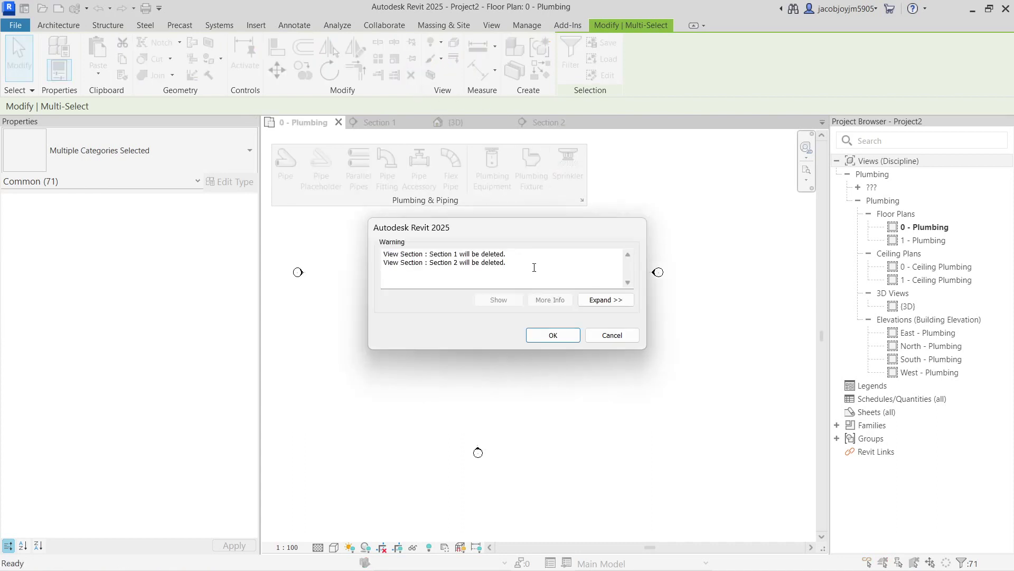
{"action": "left_click", "coordinate": [553, 337]}
{"action": "middle_click_drag", "start_coordinate": [516, 288], "coordinate": [594, 412]}
{"action": "left_click", "coordinate": [285, 166]}
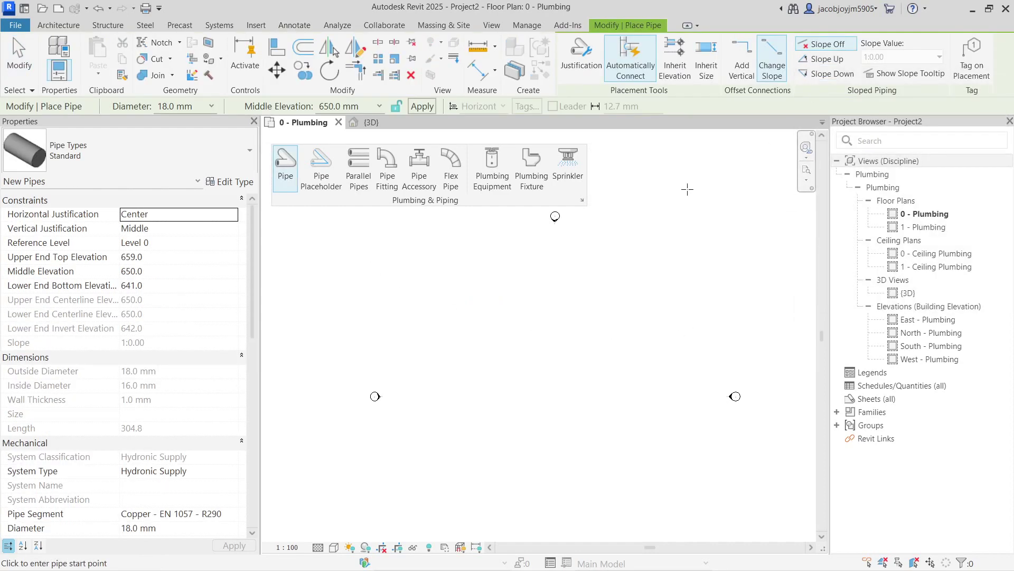
{"action": "left_click", "coordinate": [501, 295]}
{"action": "left_click", "coordinate": [503, 342]}
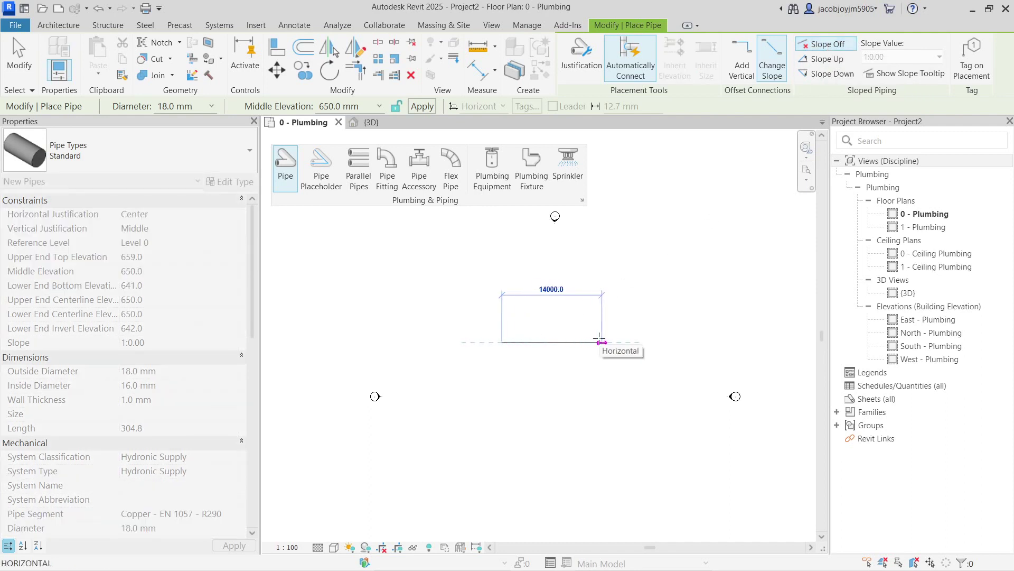
{"action": "scroll", "coordinate": [528, 339], "scroll_direction": "up", "scroll_amount": 5}
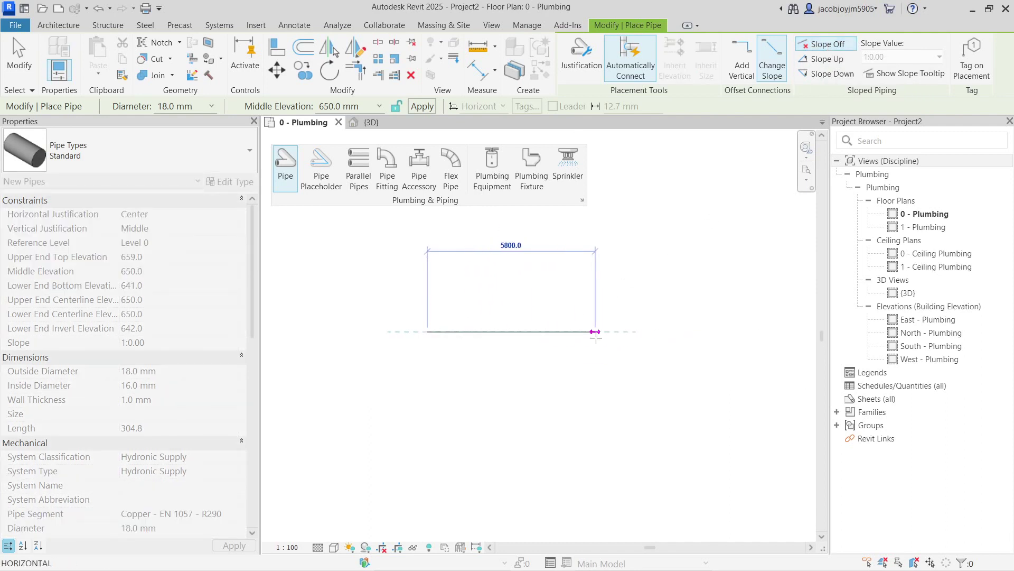
{"action": "key", "text": "Escape"}
{"action": "scroll", "coordinate": [529, 338], "scroll_direction": "down", "scroll_amount": 5}
Step: Draw a horizontal pipe with a 66.7 mm diameter, about 5500 mm long, with the slope off
{"action": "left_click", "coordinate": [196, 106]}
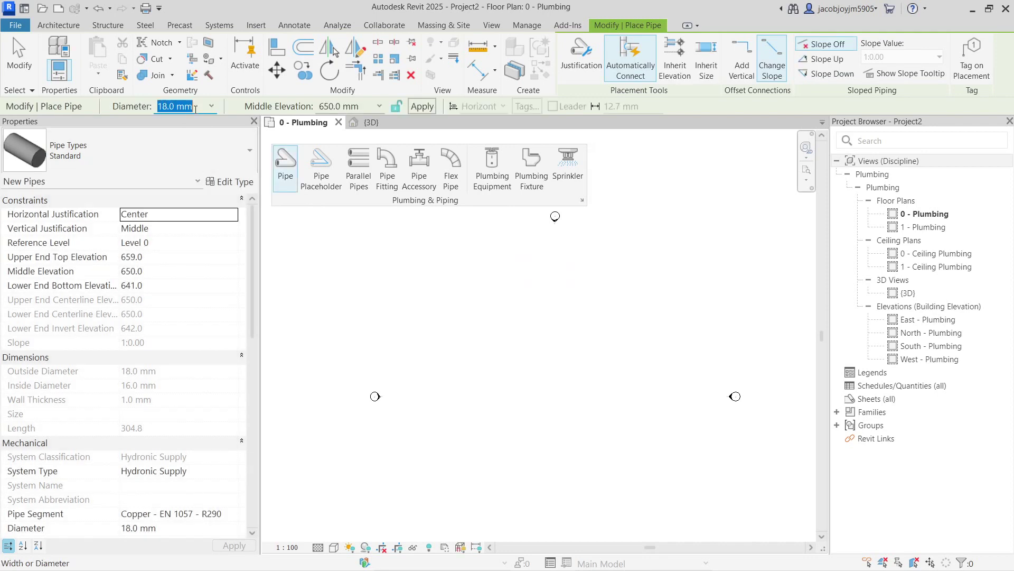
{"action": "left_click", "coordinate": [211, 107]}
{"action": "left_click", "coordinate": [197, 247]}
{"action": "left_click", "coordinate": [418, 335]}
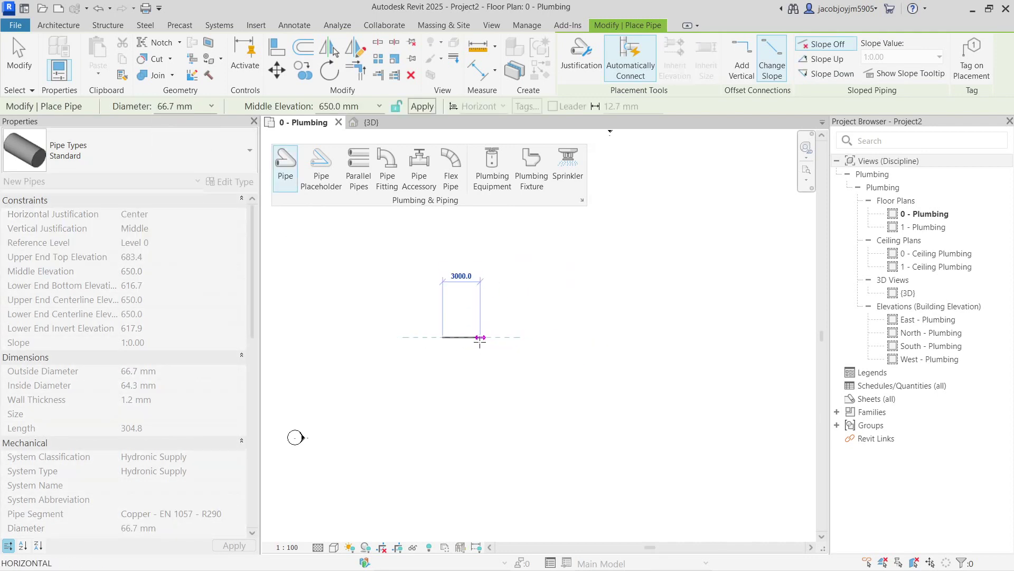
{"action": "scroll", "coordinate": [478, 338], "scroll_direction": "up", "scroll_amount": 3}
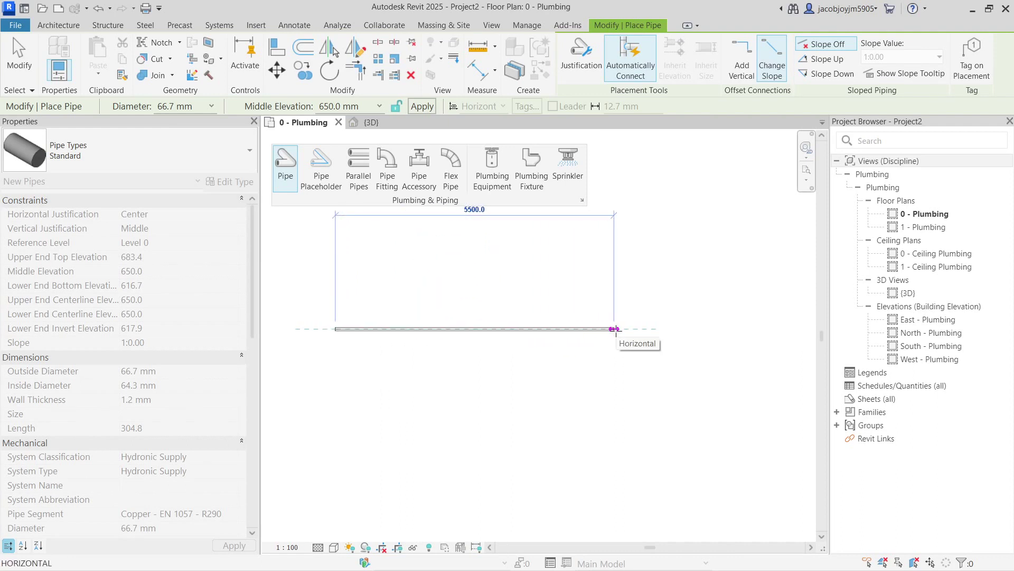
{"action": "left_click", "coordinate": [614, 329]}
{"action": "key", "text": "Escape"}
{"action": "key", "text": "Escape"}
Step: Place a Spot Slope annotation at the middle of the flat pipe
{"action": "left_click", "coordinate": [290, 29]}
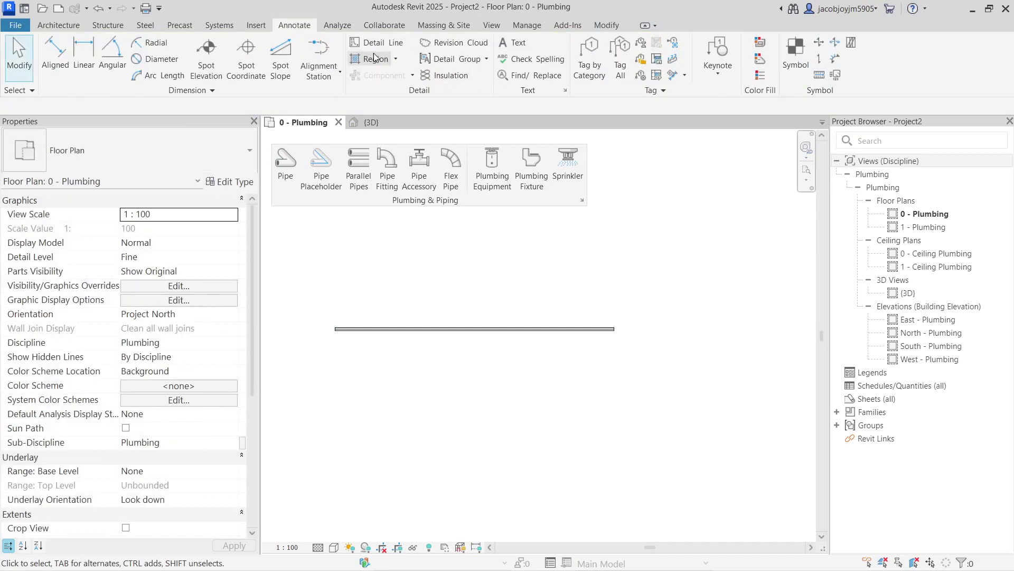
{"action": "left_click", "coordinate": [487, 327]}
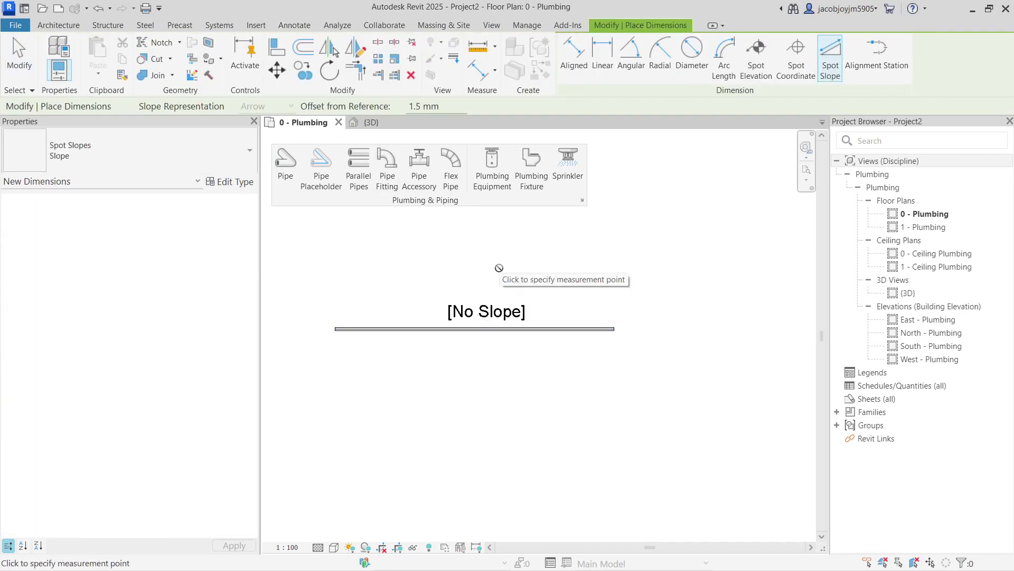
{"action": "key", "text": "Escape"}
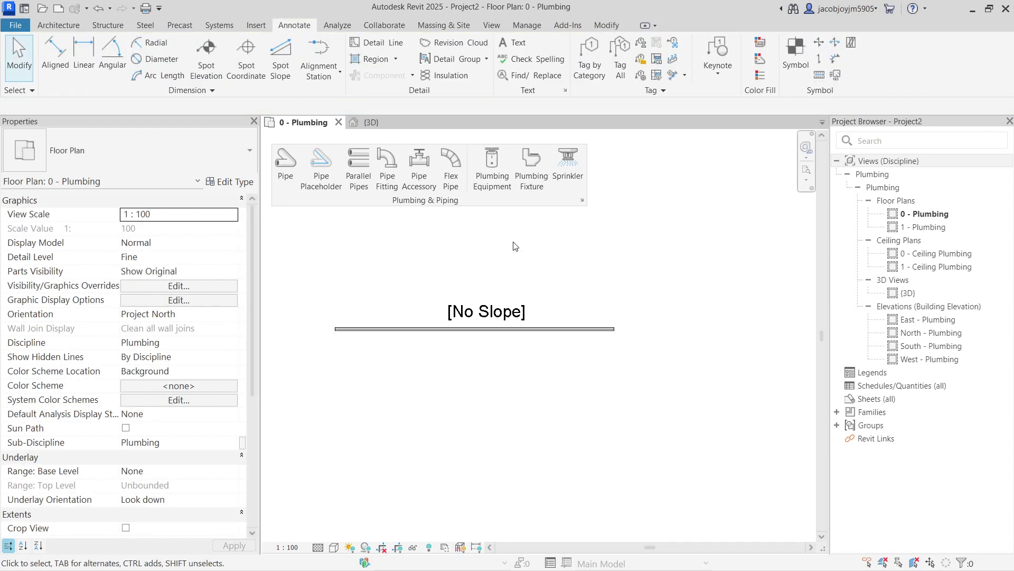
Step: Draw a second pipe below the first with Slope Down at 1:40.00, running left to right and ending in line with the first pipe's right end
{"action": "left_click", "coordinate": [285, 169]}
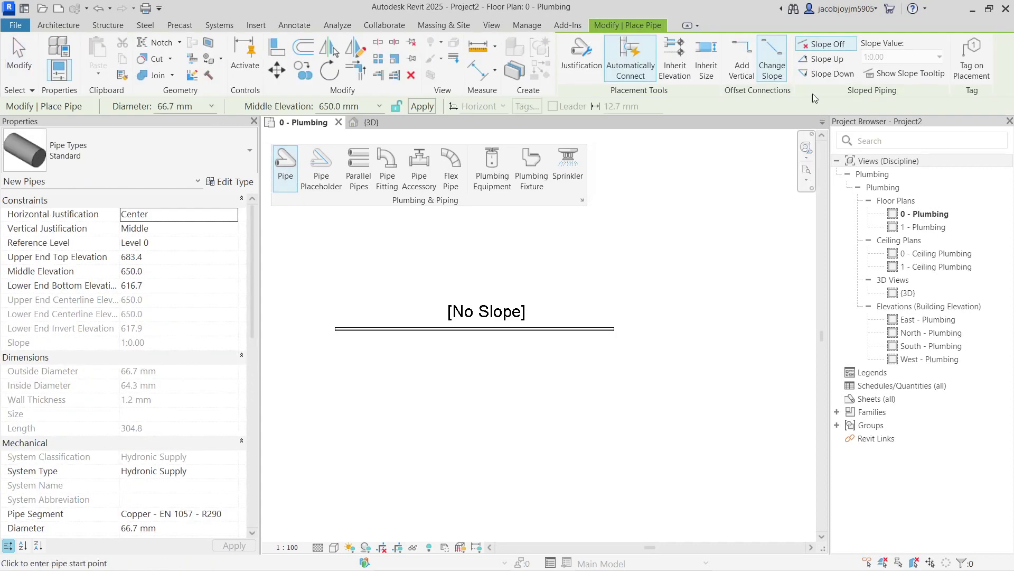
{"action": "left_click", "coordinate": [834, 73]}
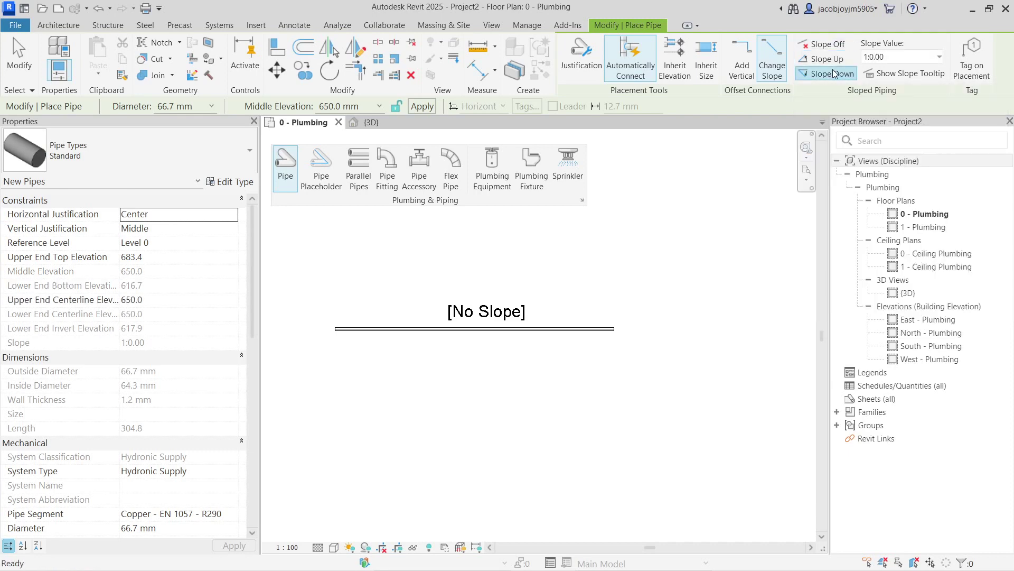
{"action": "left_click", "coordinate": [938, 58]}
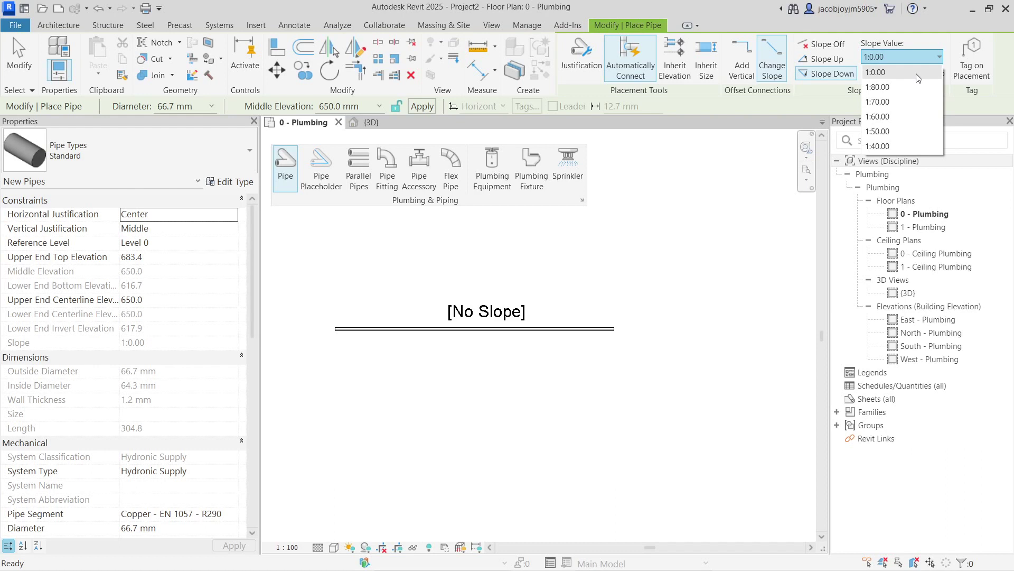
{"action": "left_click", "coordinate": [889, 146]}
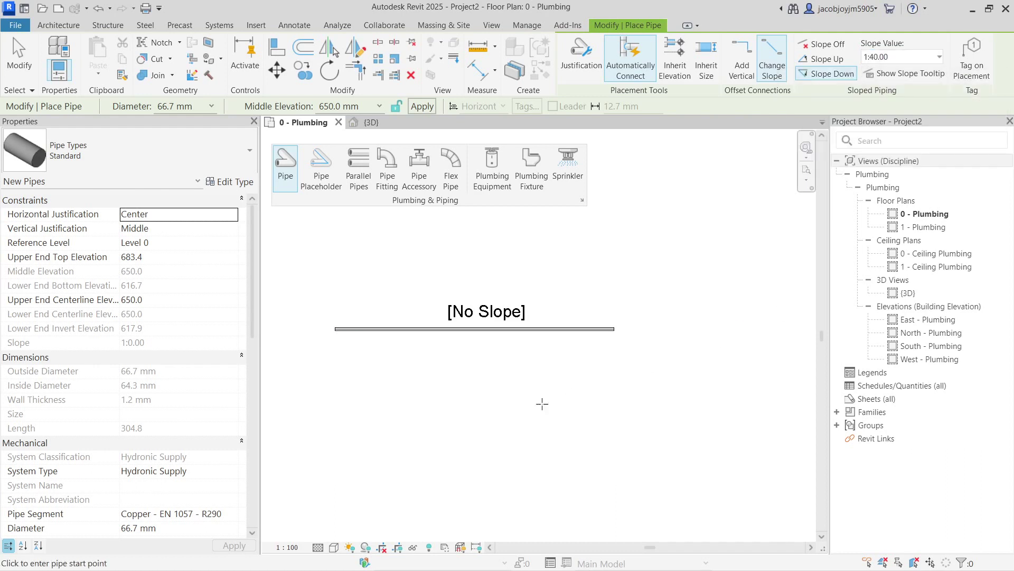
{"action": "left_click", "coordinate": [371, 407]}
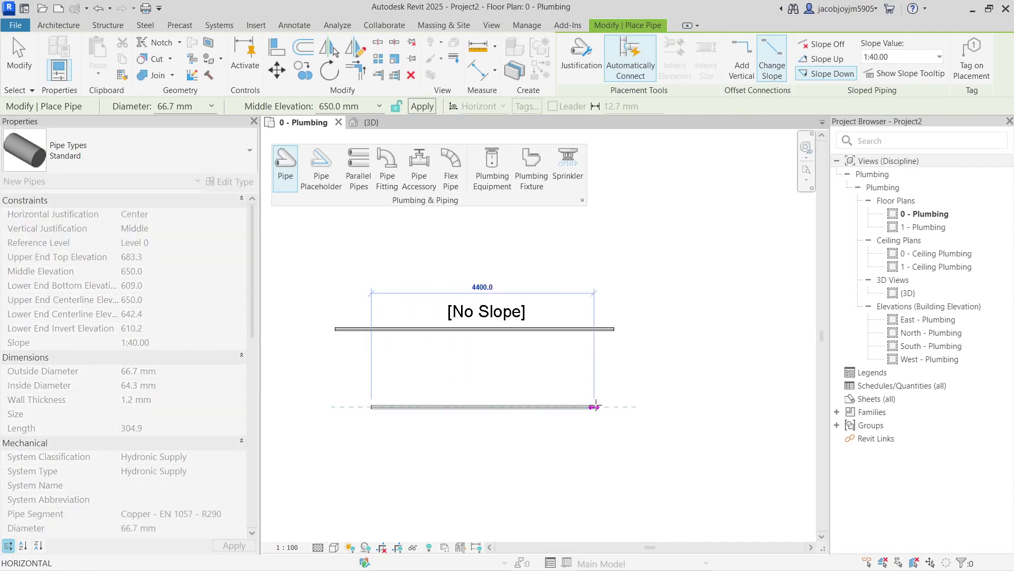
{"action": "left_click", "coordinate": [613, 407]}
{"action": "key", "text": "Escape"}
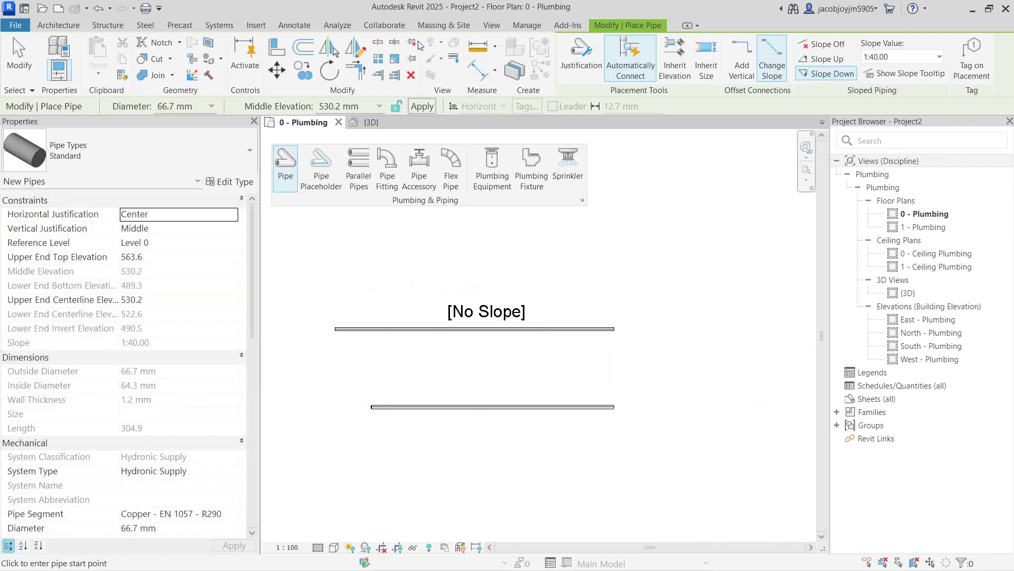
Step: Place a Spot Slope annotation above the middle of the sloped pipe
{"action": "left_click", "coordinate": [293, 25]}
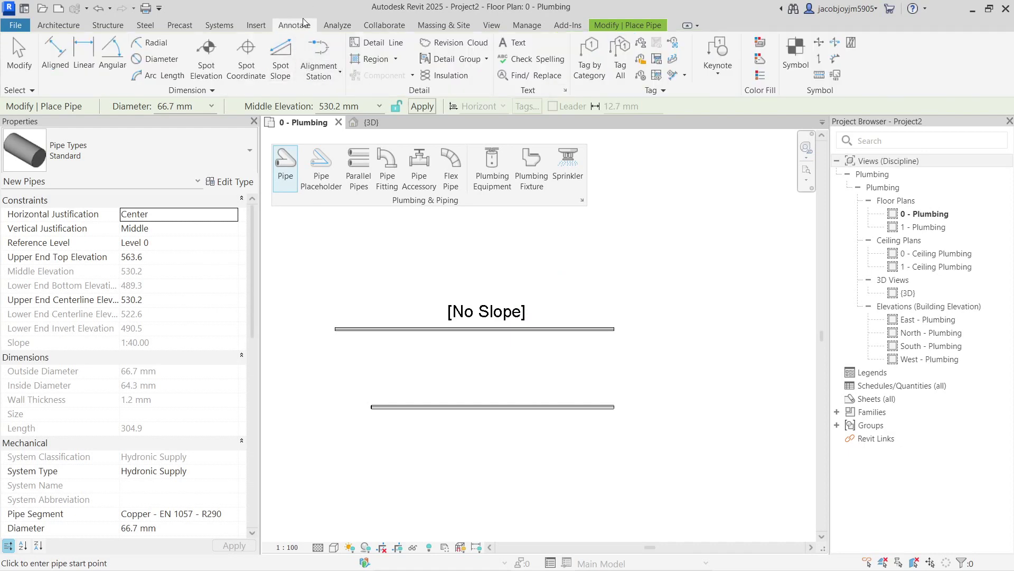
{"action": "left_click", "coordinate": [285, 62]}
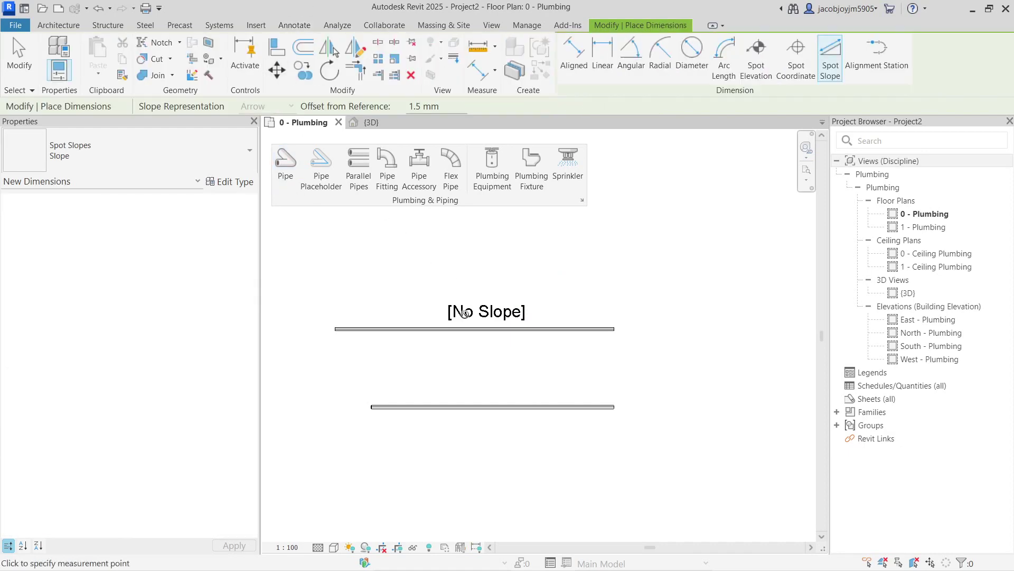
{"action": "left_click", "coordinate": [477, 404]}
{"action": "left_click", "coordinate": [477, 363]}
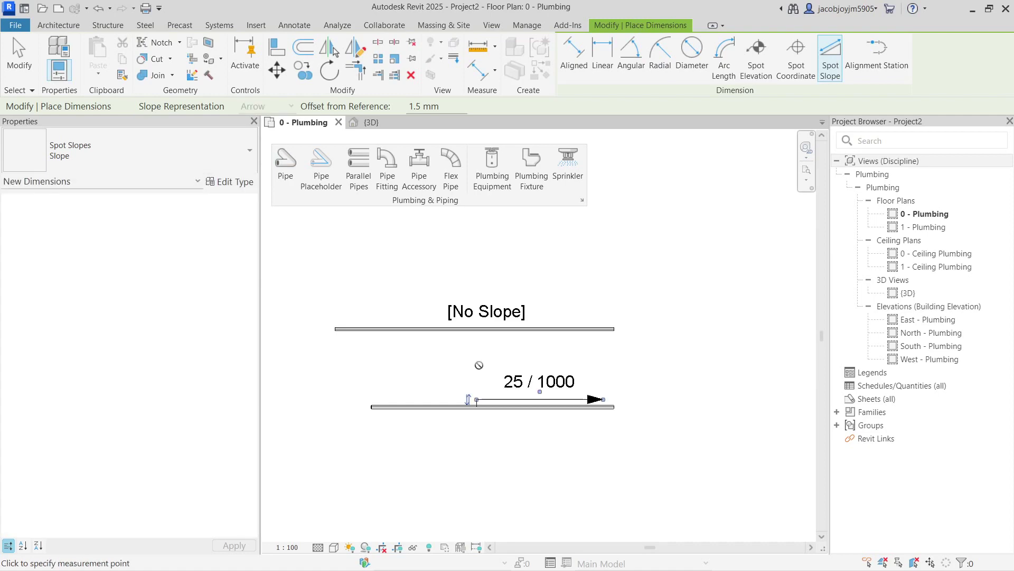
{"action": "key", "text": "Escape"}
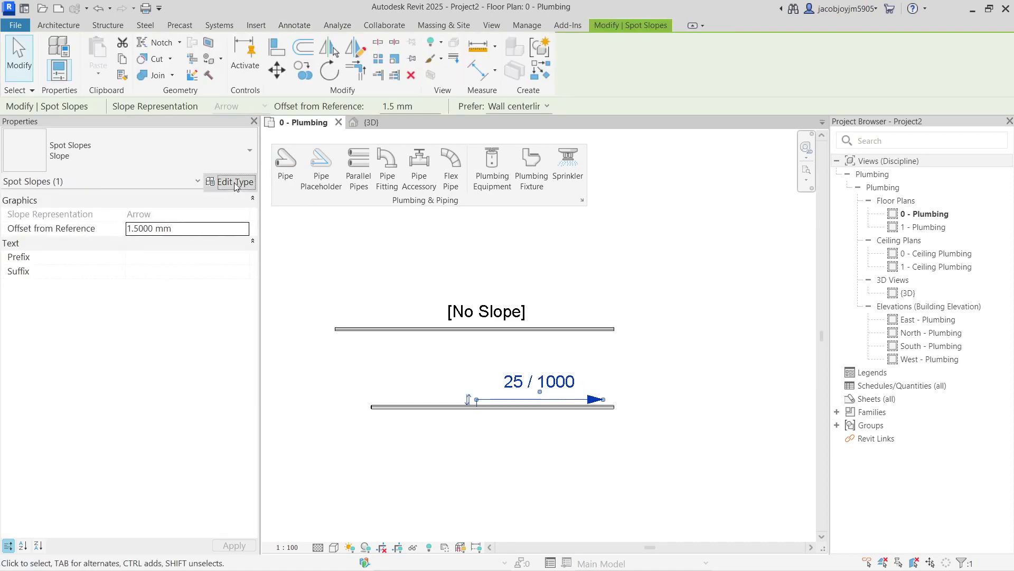
Step: Change the Slope spot slope type's primary units format to 1 : Ratio with the unit symbol 1:
{"action": "left_click", "coordinate": [235, 183]}
{"action": "scroll", "coordinate": [581, 344], "scroll_direction": "down", "scroll_amount": 4}
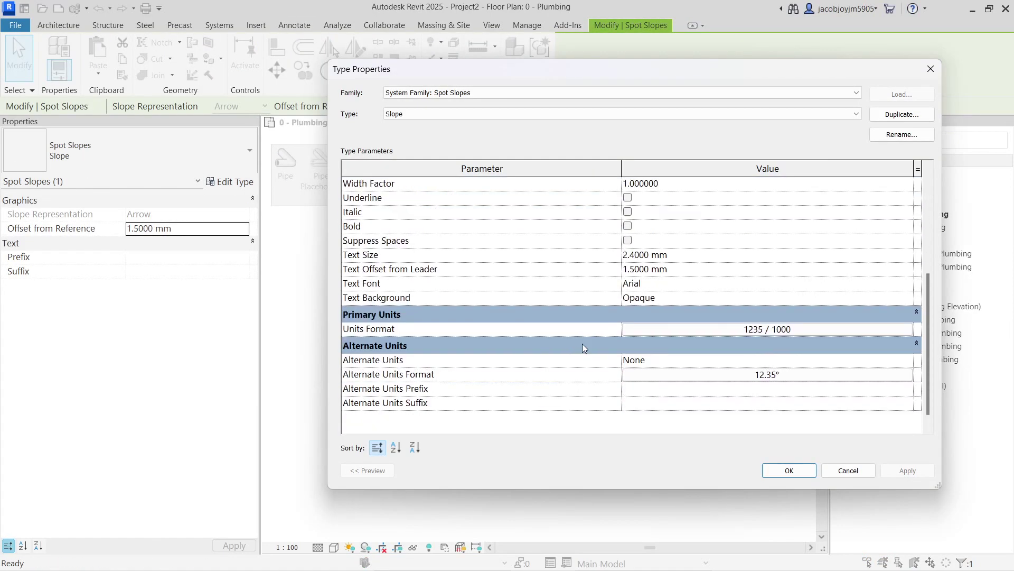
{"action": "left_click", "coordinate": [701, 331]}
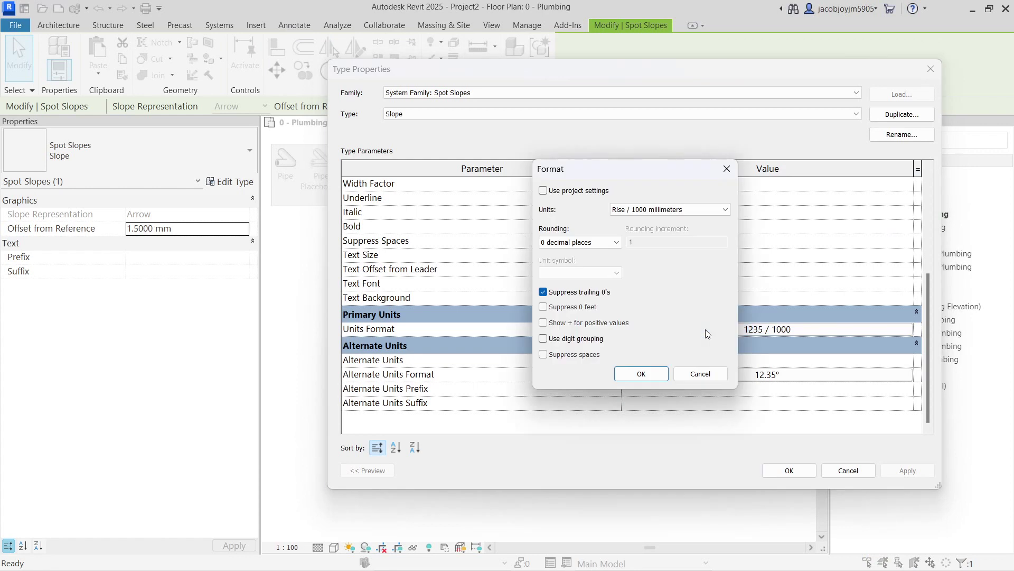
{"action": "left_click", "coordinate": [658, 209]}
{"action": "left_click", "coordinate": [650, 227]}
{"action": "left_click", "coordinate": [581, 273]}
{"action": "left_click", "coordinate": [565, 292]}
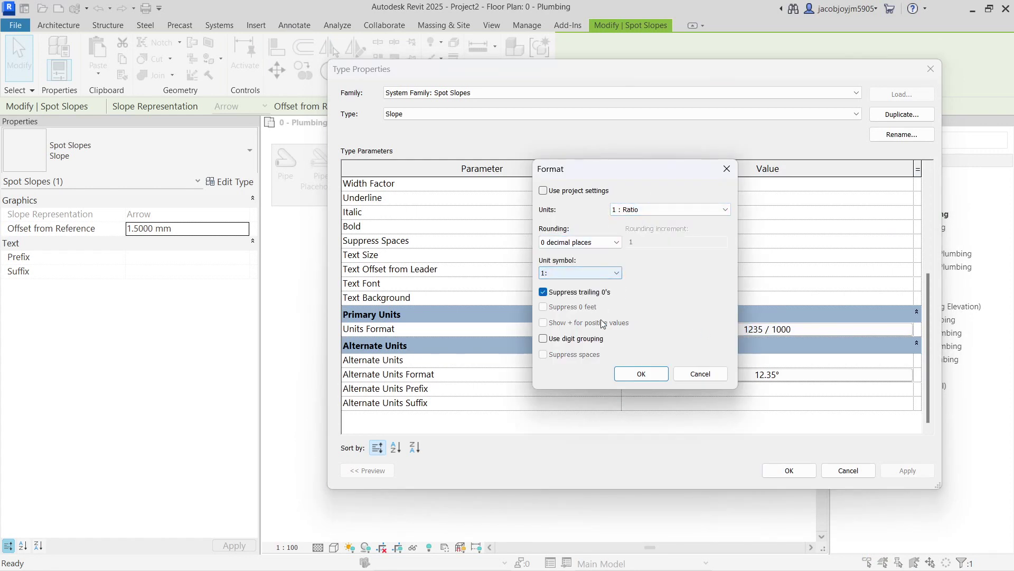
{"action": "left_click", "coordinate": [643, 374]}
{"action": "left_click", "coordinate": [783, 470]}
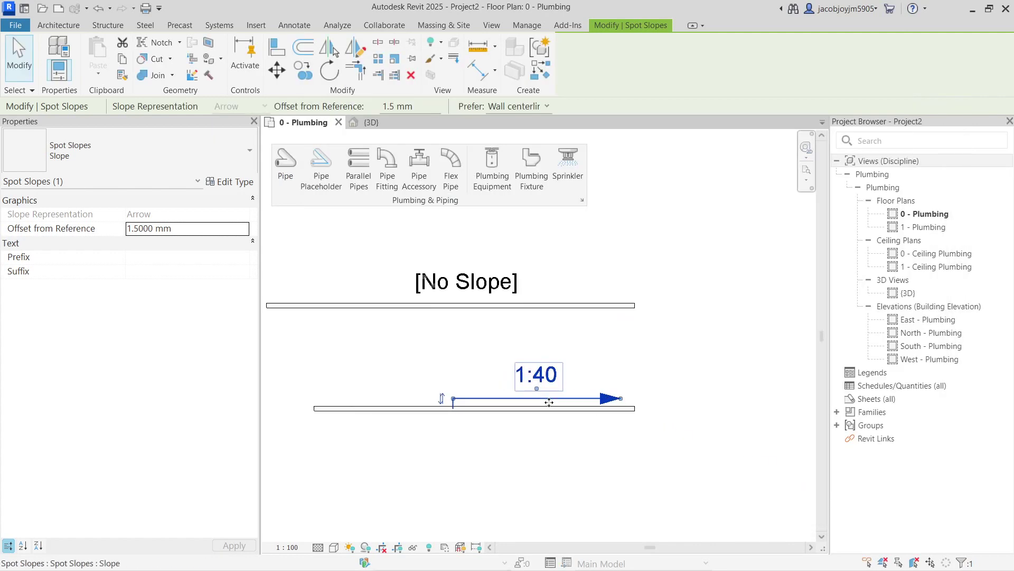
{"action": "scroll", "coordinate": [549, 403], "scroll_direction": "up", "scroll_amount": 2}
{"action": "key", "text": "Escape"}
{"action": "scroll", "coordinate": [549, 363], "scroll_direction": "down", "scroll_amount": 2}
{"action": "scroll", "coordinate": [550, 363], "scroll_direction": "down", "scroll_amount": 1}
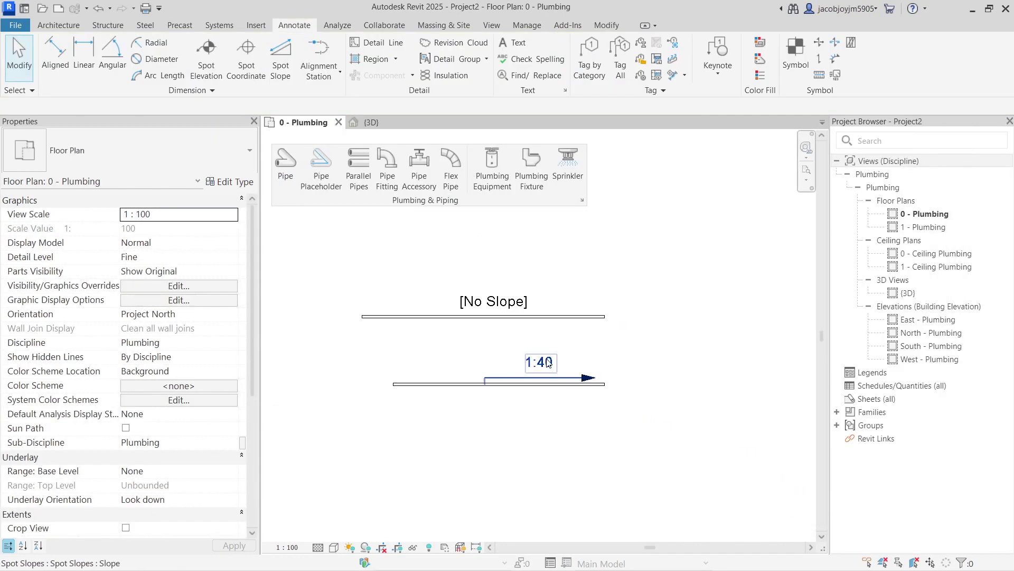
Step: Inspect the flow direction of the sloped pipe with the System Inspector, then cancel the inspector
{"action": "left_click", "coordinate": [504, 392]}
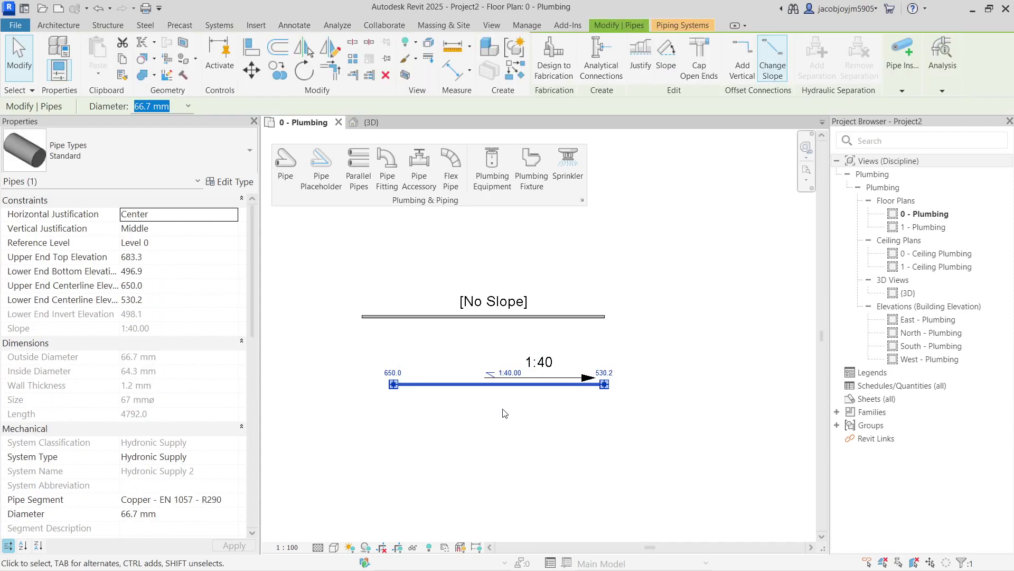
{"action": "mouse_move", "coordinate": [943, 78]}
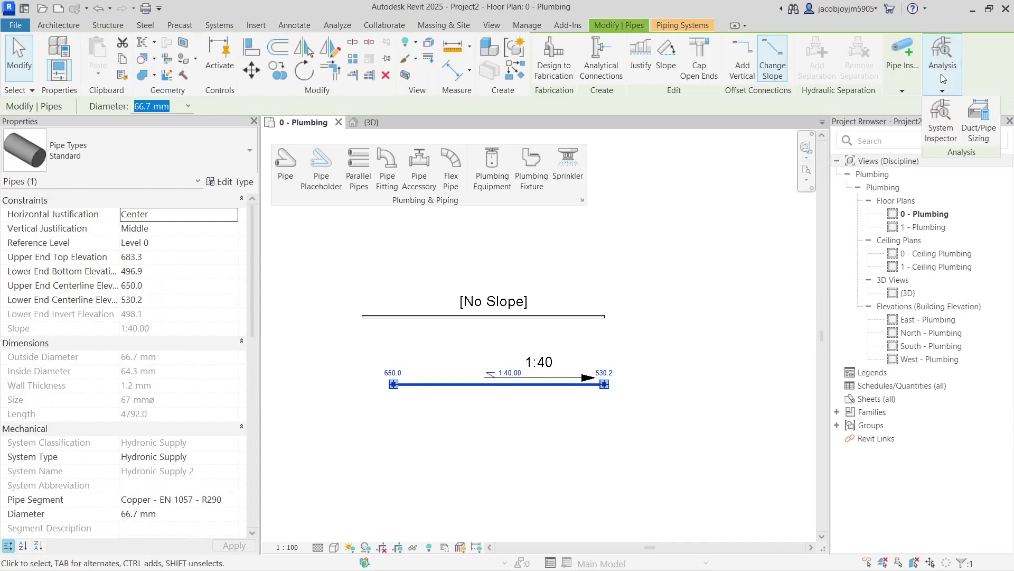
{"action": "left_click", "coordinate": [943, 112]}
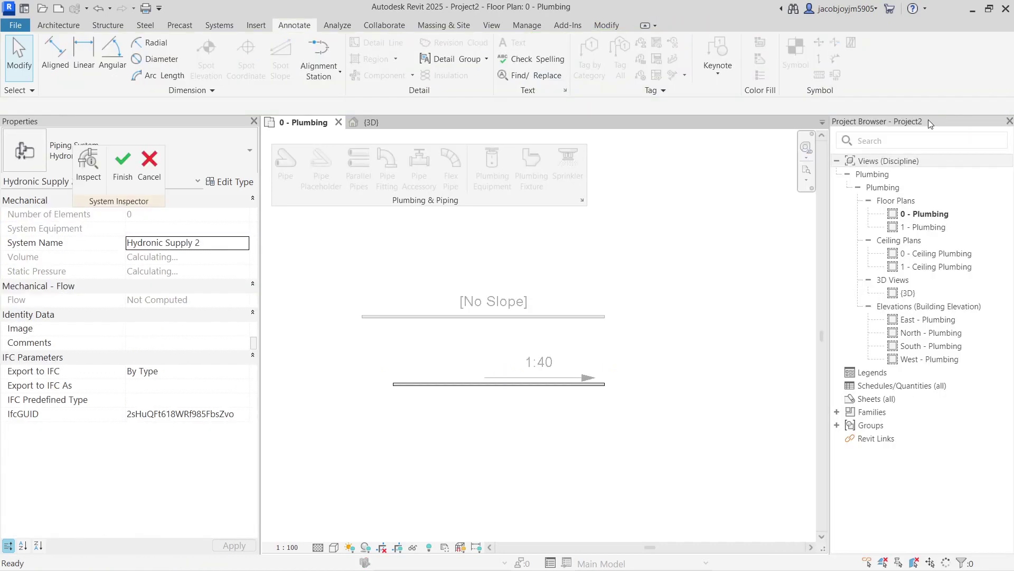
{"action": "left_click", "coordinate": [501, 393]}
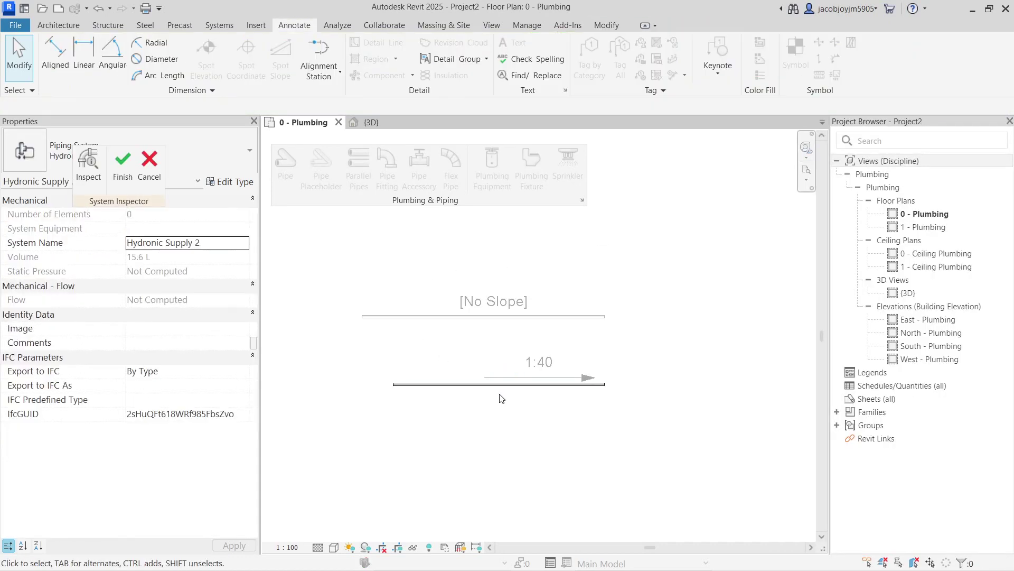
{"action": "left_click", "coordinate": [88, 168]}
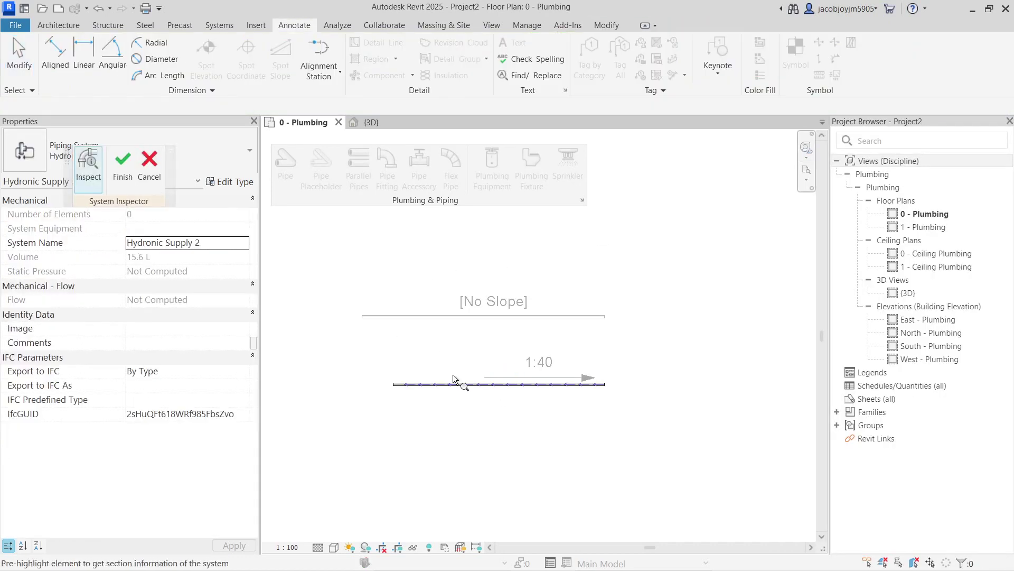
{"action": "scroll", "coordinate": [465, 390], "scroll_direction": "up", "scroll_amount": 4}
{"action": "scroll", "coordinate": [465, 389], "scroll_direction": "down", "scroll_amount": 1}
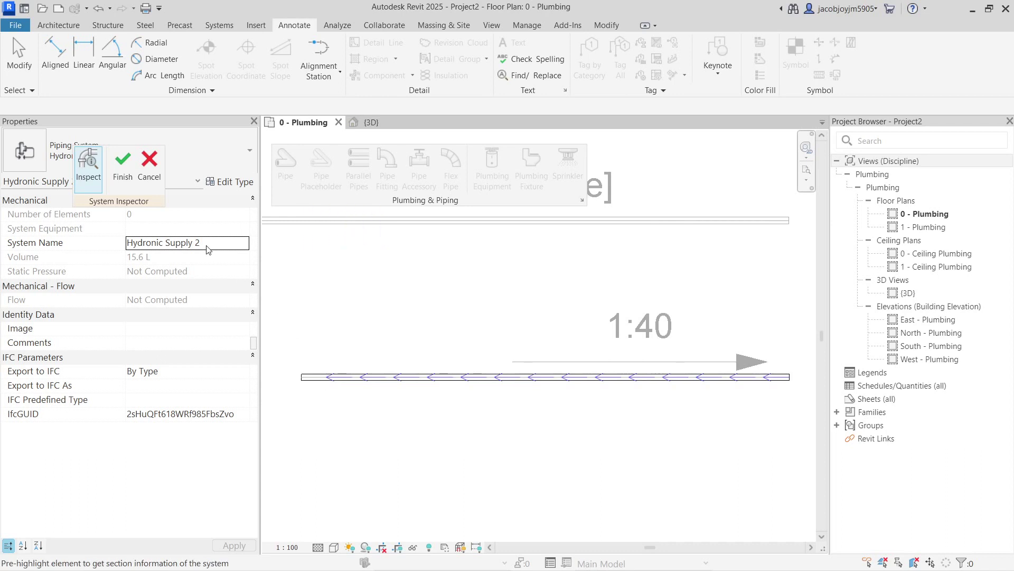
{"action": "left_click", "coordinate": [149, 161]}
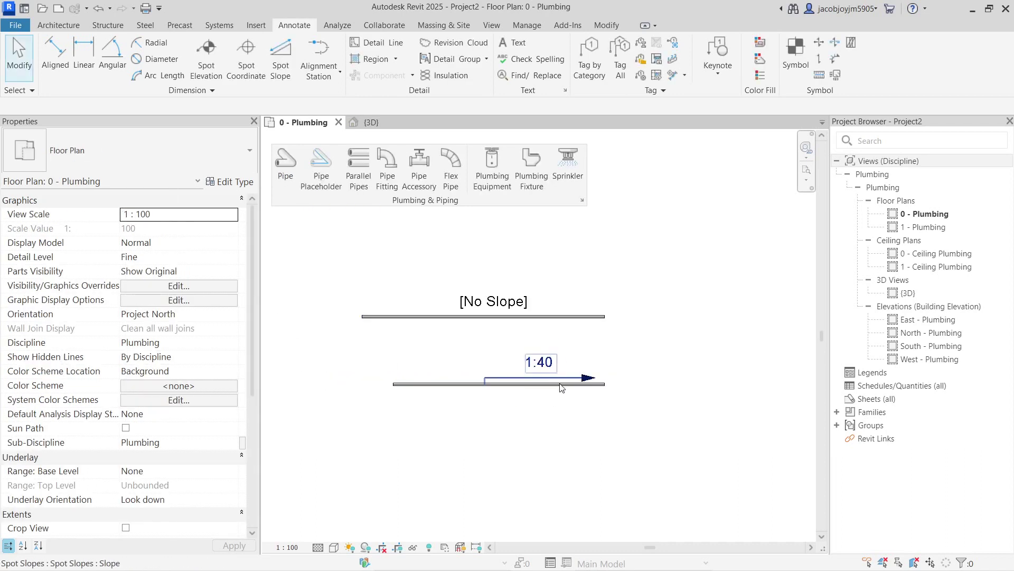
Step: Draw a branch pipe perpendicular from the flat pipe in two collinear segments, the first 2500 mm, at 300 mm middle elevation with Slope Down 1:40.00
{"action": "middle_click_drag", "start_coordinate": [569, 270], "coordinate": [564, 453]}
{"action": "scroll", "coordinate": [563, 458], "scroll_direction": "down", "scroll_amount": 2}
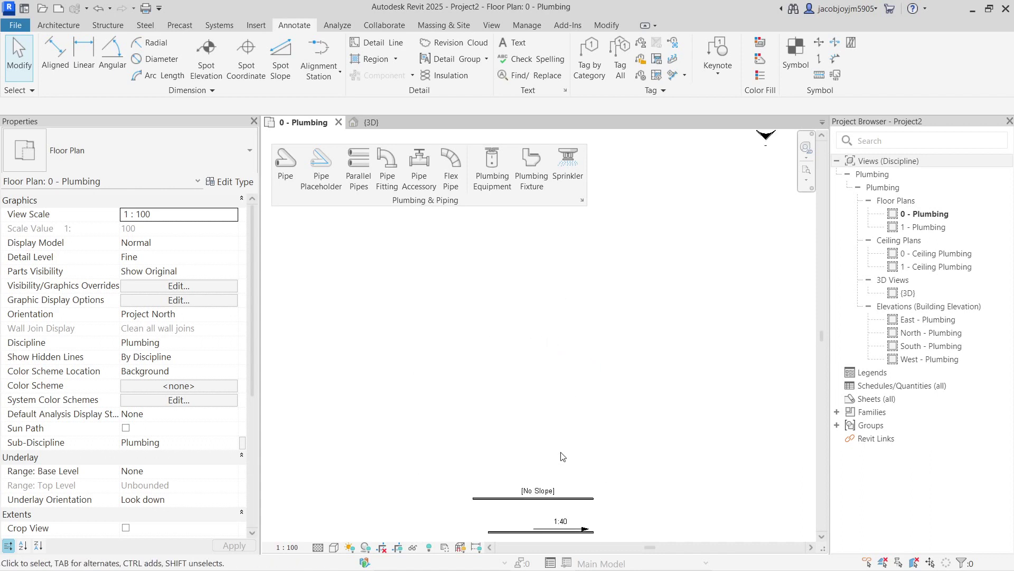
{"action": "left_click", "coordinate": [285, 169]}
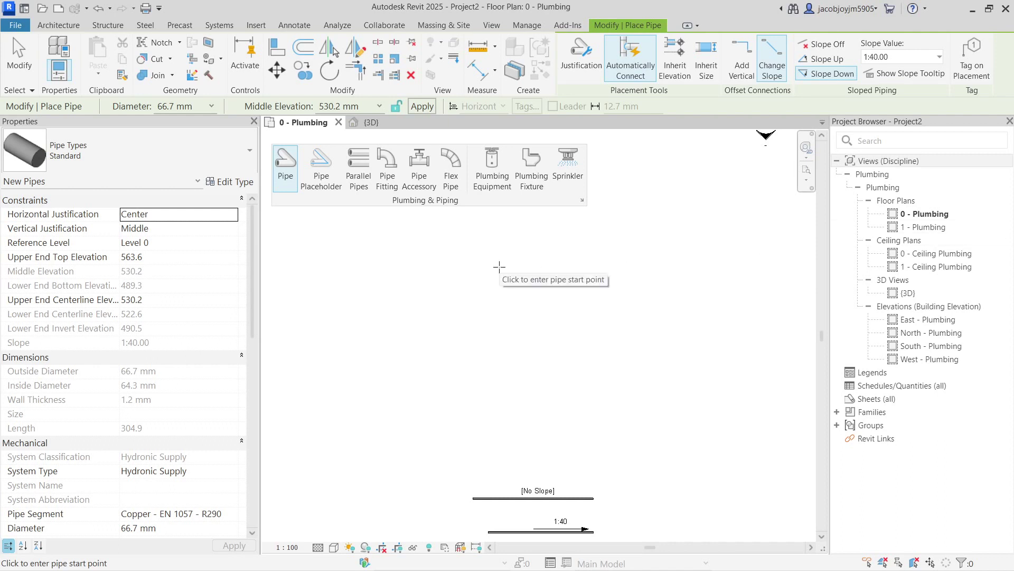
{"action": "scroll", "coordinate": [534, 507], "scroll_direction": "up", "scroll_amount": 5}
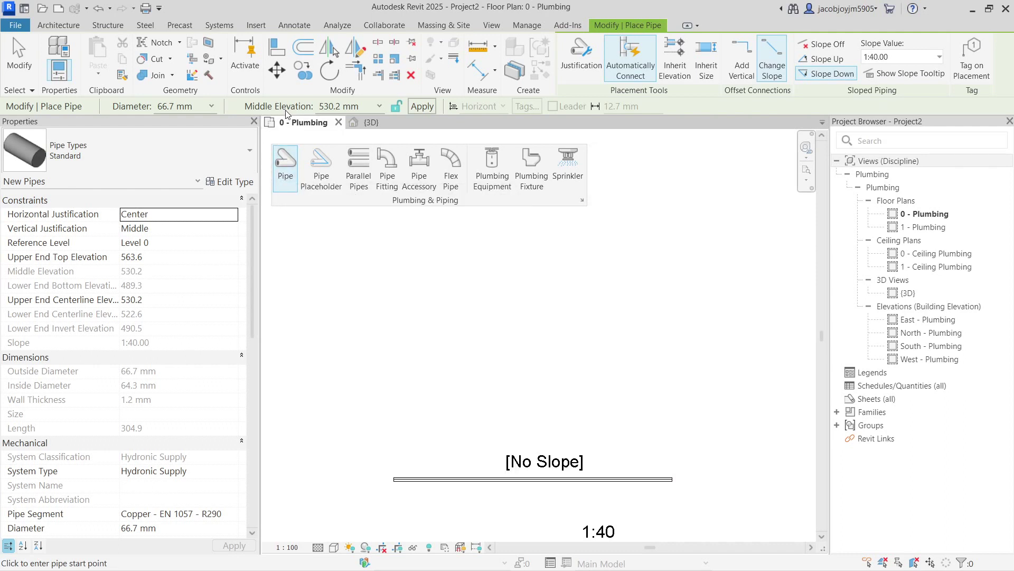
{"action": "left_click", "coordinate": [363, 108]}
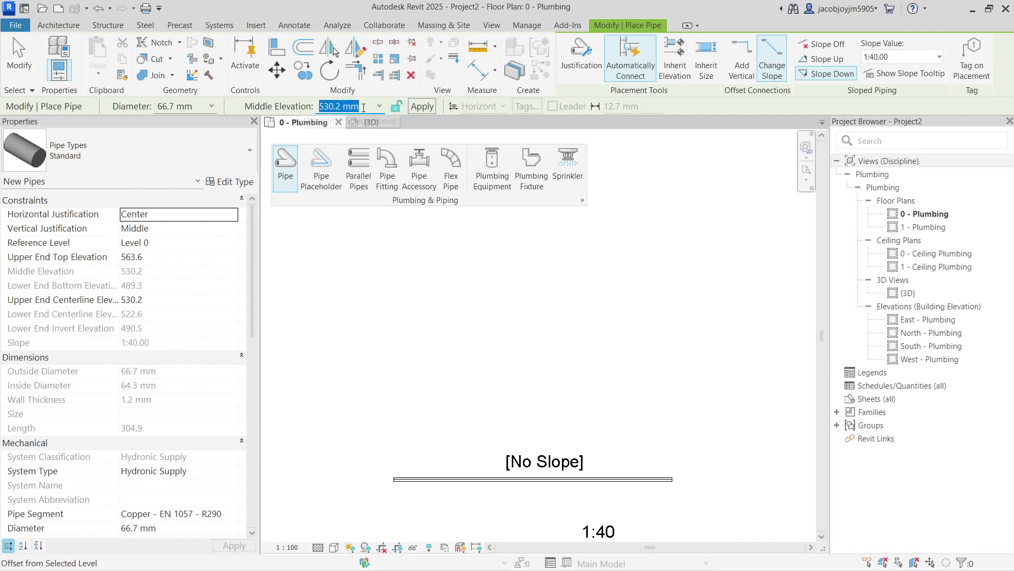
{"action": "type", "text": "300"}
{"action": "key", "text": "Return"}
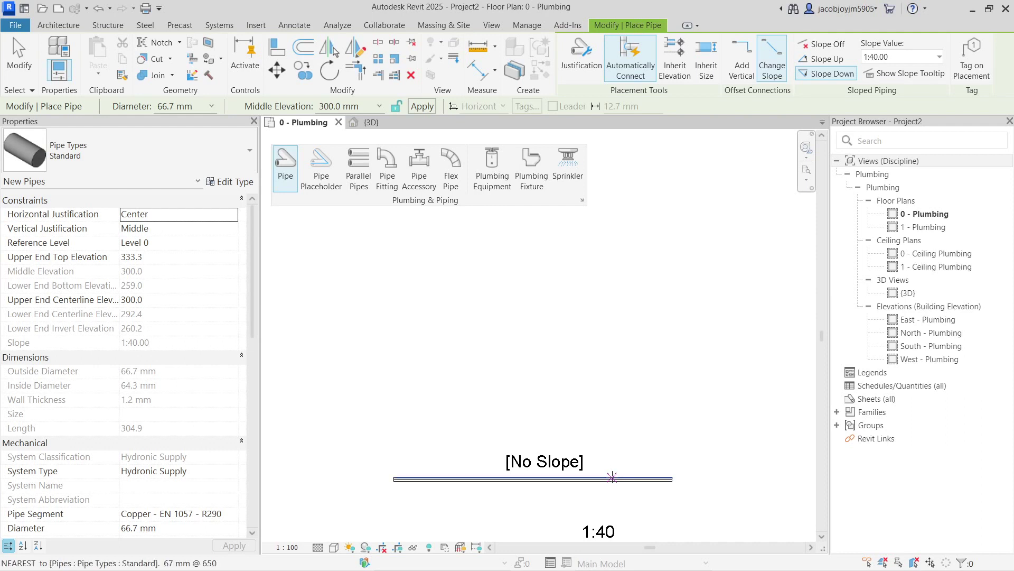
{"action": "left_click", "coordinate": [613, 479]}
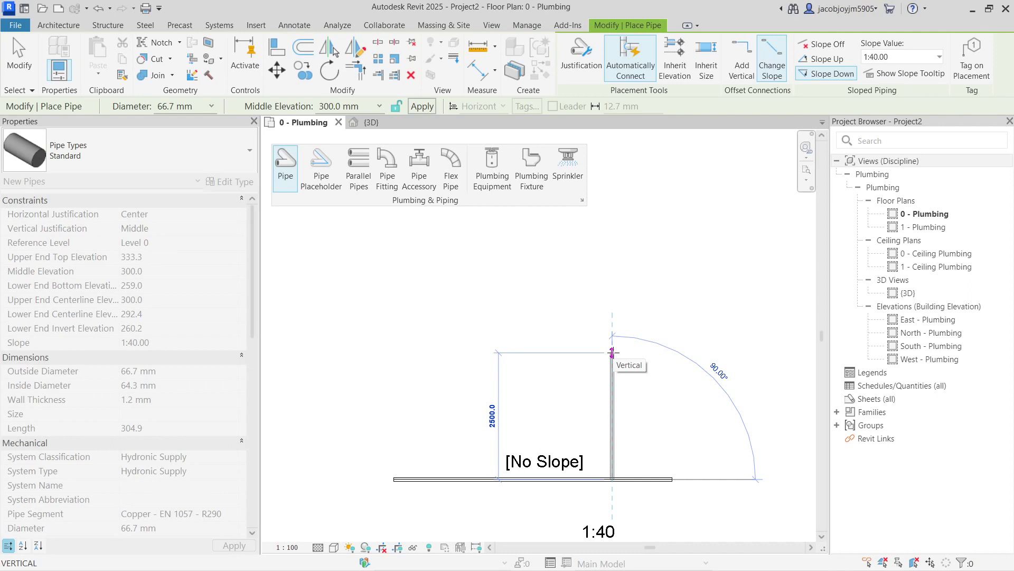
{"action": "left_click", "coordinate": [612, 352]}
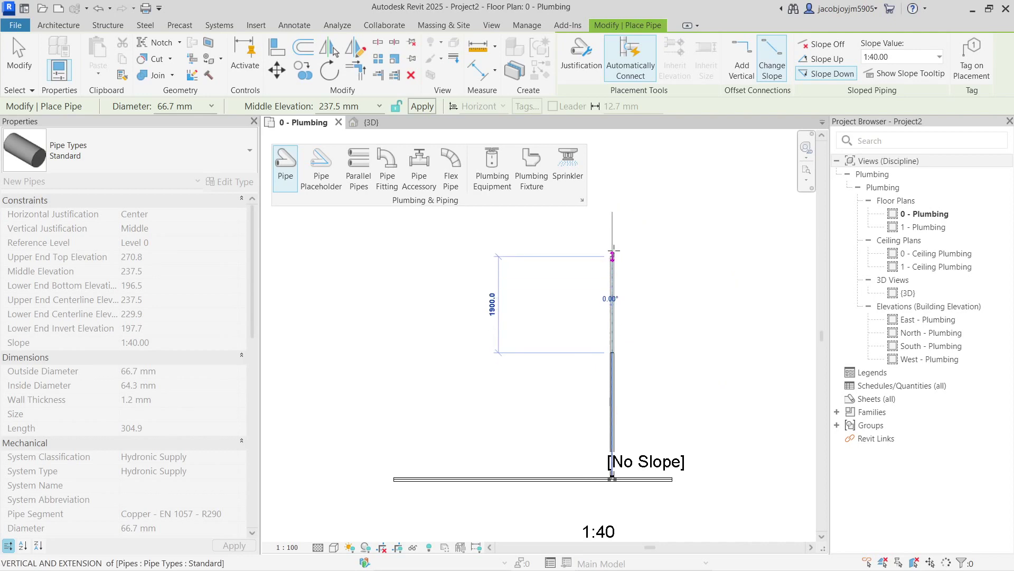
{"action": "left_click", "coordinate": [612, 230]}
{"action": "key", "text": "Escape"}
{"action": "key", "text": "Escape"}
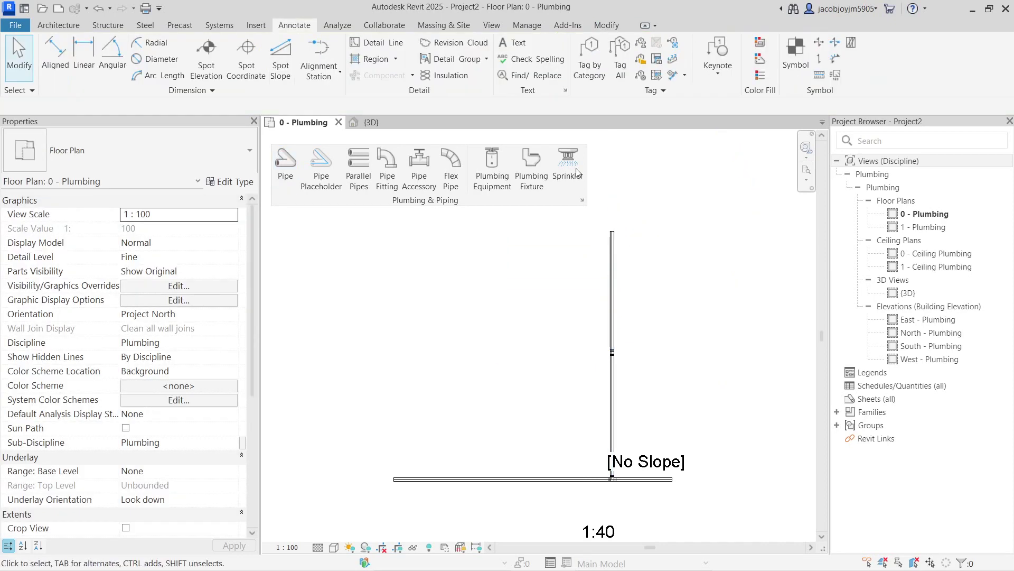
Step: Create a building section parallel to the branch pipe, facing it, with a far clip offset of about 2504 mm, and open the section view
{"action": "left_click", "coordinate": [492, 25]}
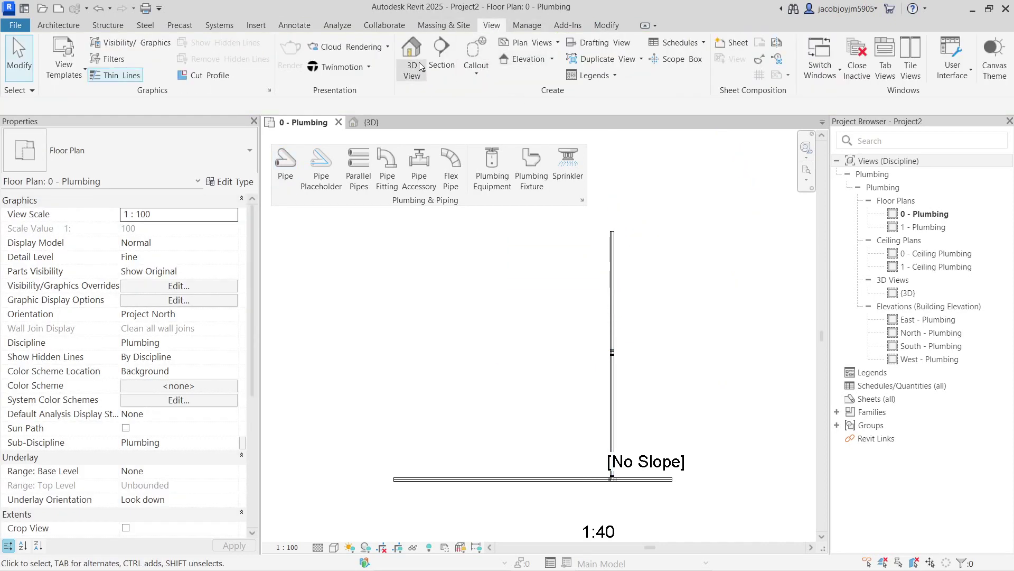
{"action": "left_click", "coordinate": [442, 58]}
{"action": "scroll", "coordinate": [631, 277], "scroll_direction": "down", "scroll_amount": 1}
{"action": "left_click", "coordinate": [633, 430]}
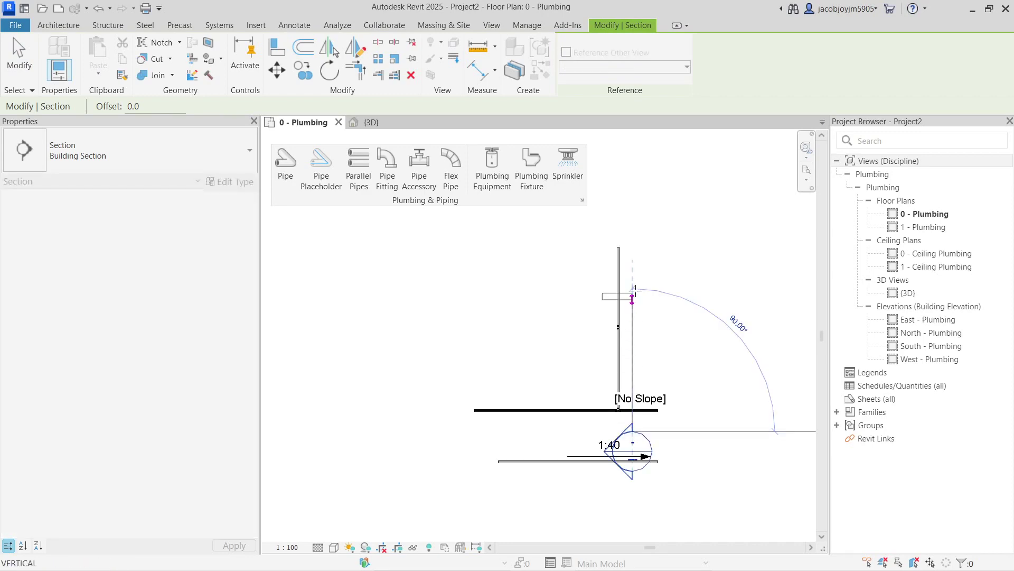
{"action": "left_click", "coordinate": [632, 229]}
{"action": "left_click_drag", "start_coordinate": [490, 330], "coordinate": [549, 330]}
{"action": "right_click", "coordinate": [635, 291]}
{"action": "left_click", "coordinate": [677, 259]}
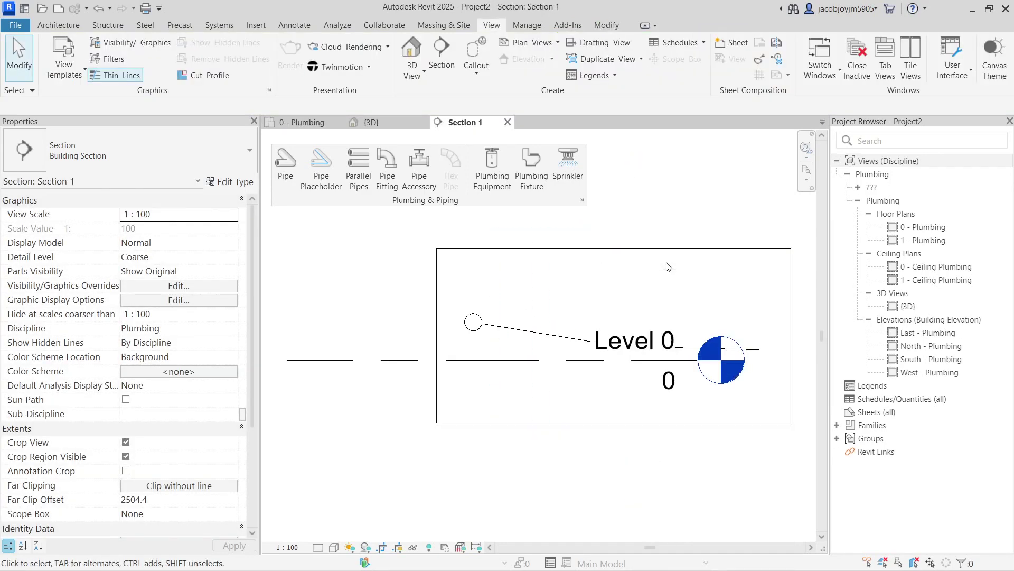
Step: Extend the Level 0 line so its level head sits outside the section's crop region, clear of the pipes
{"action": "scroll", "coordinate": [447, 363], "scroll_direction": "down", "scroll_amount": 2}
{"action": "left_click", "coordinate": [659, 361]}
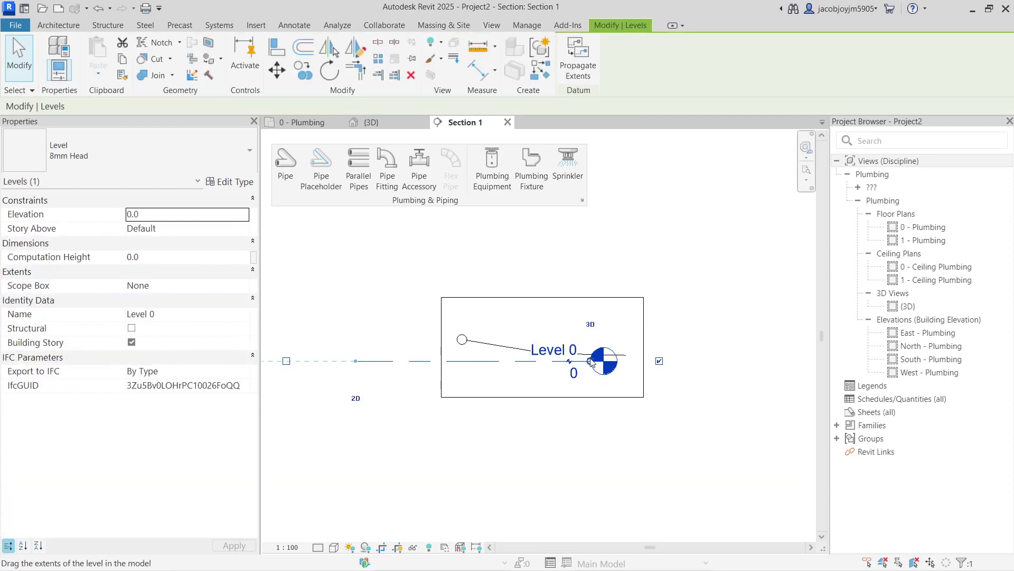
{"action": "scroll", "coordinate": [524, 357], "scroll_direction": "up", "scroll_amount": 2}
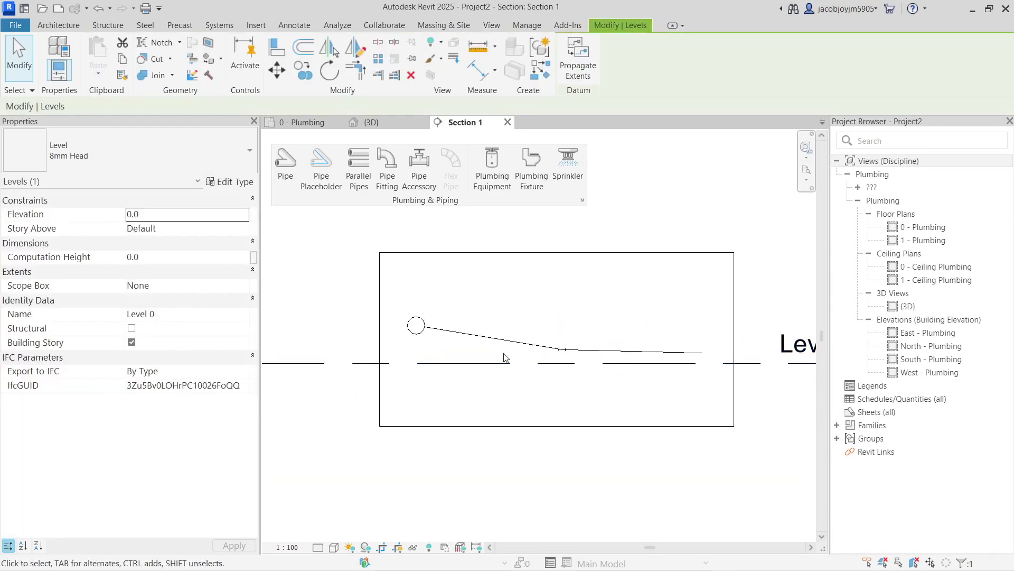
{"action": "left_click", "coordinate": [426, 455]}
Step: Set the section view's detail level to Fine
{"action": "left_click", "coordinate": [317, 547]}
{"action": "left_click", "coordinate": [333, 530]}
{"action": "scroll", "coordinate": [433, 347], "scroll_direction": "up", "scroll_amount": 2}
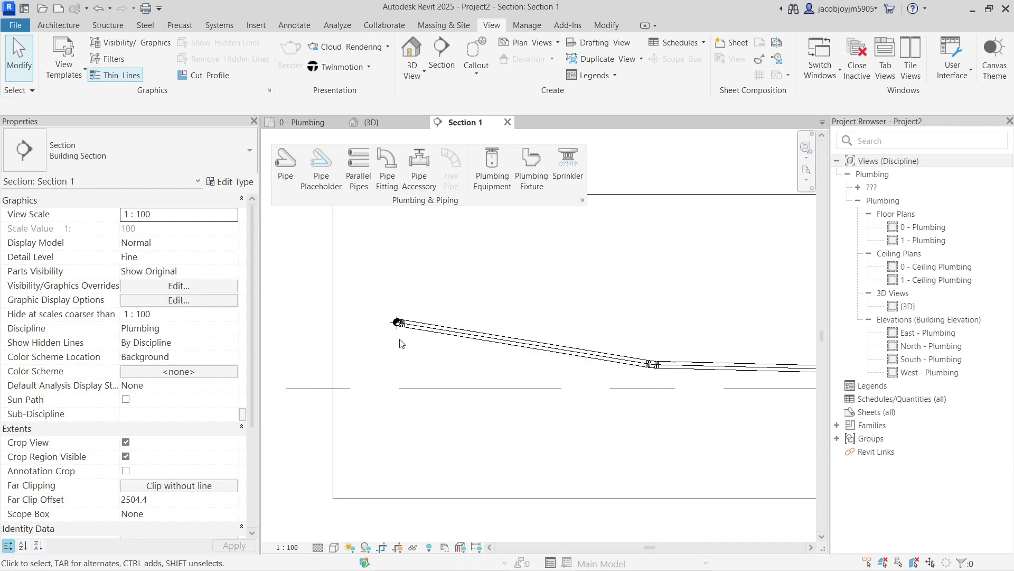
{"action": "scroll", "coordinate": [426, 346], "scroll_direction": "down", "scroll_amount": 1}
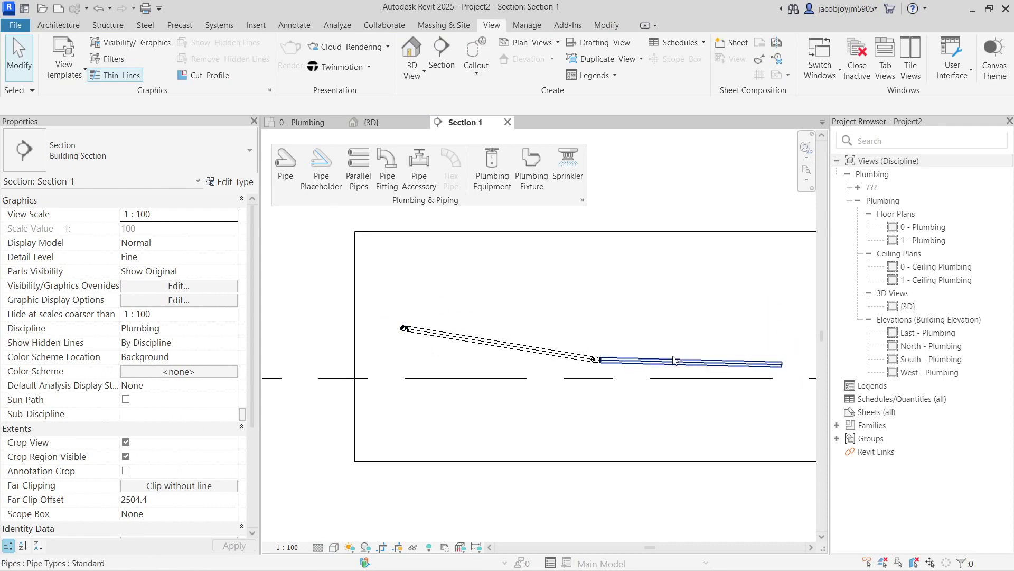
Step: Place Spot Slope annotations above both segments of the branch pipe in the section view
{"action": "left_click", "coordinate": [291, 25]}
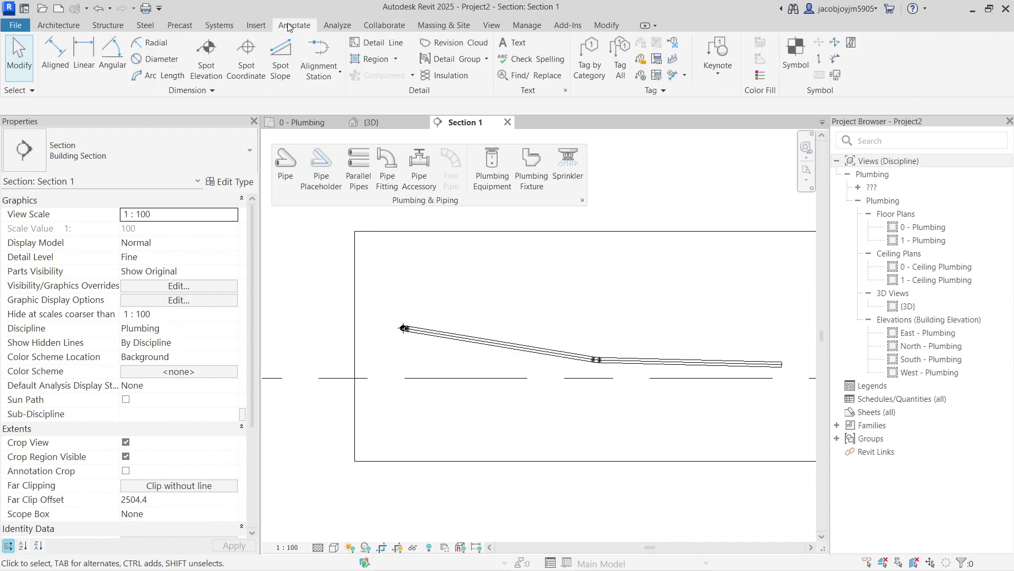
{"action": "left_click", "coordinate": [286, 62]}
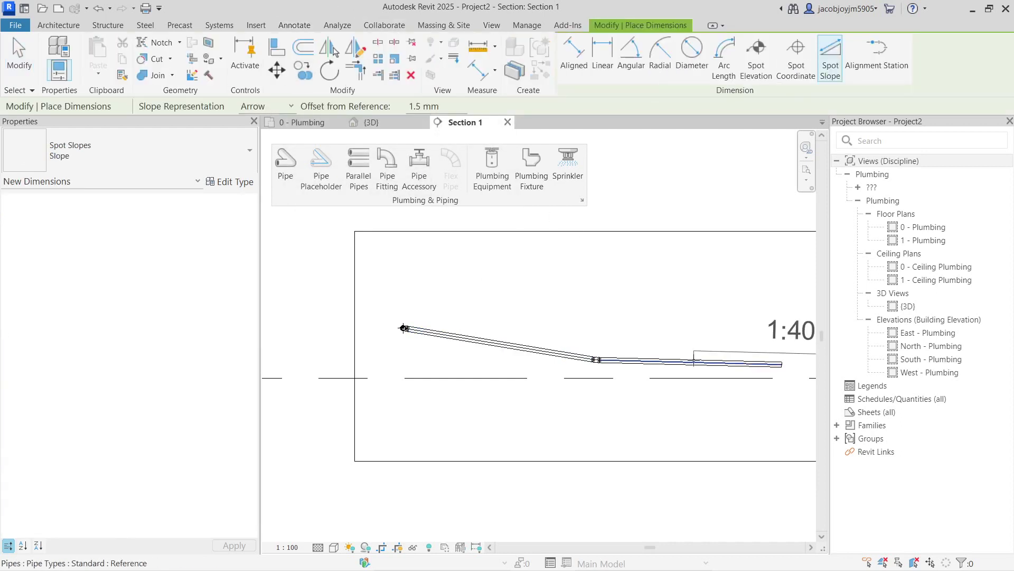
{"action": "left_click", "coordinate": [692, 362]}
{"action": "scroll", "coordinate": [553, 314], "scroll_direction": "down", "scroll_amount": 1}
{"action": "middle_click_drag", "start_coordinate": [601, 313], "coordinate": [521, 314]}
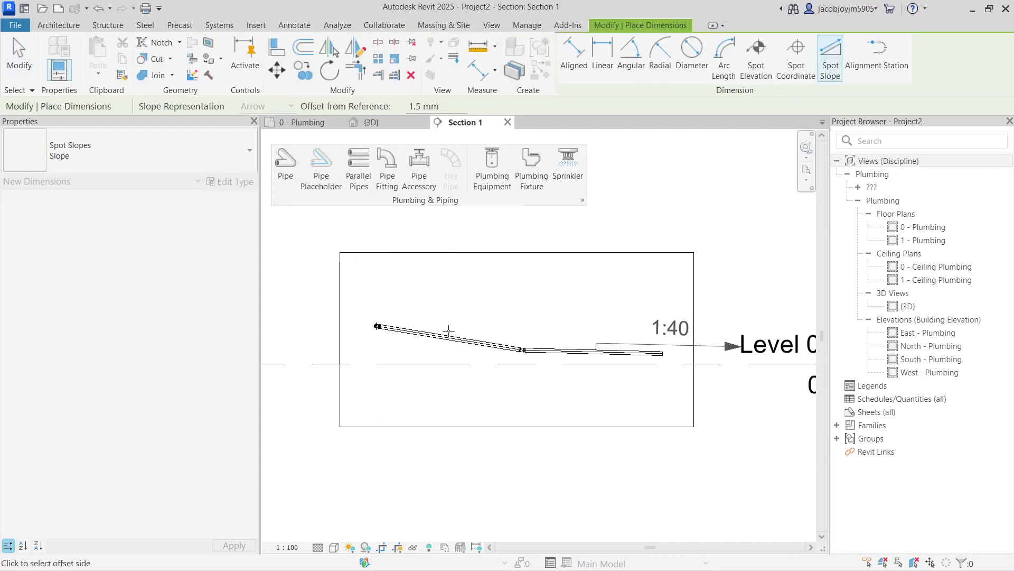
{"action": "scroll", "coordinate": [430, 335], "scroll_direction": "up", "scroll_amount": 2}
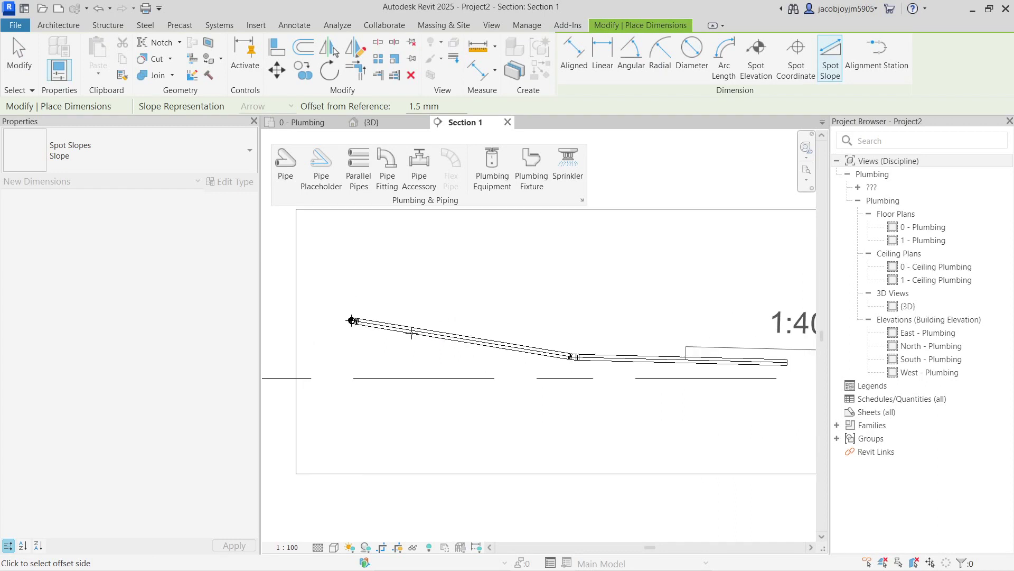
{"action": "key", "text": "Escape"}
{"action": "scroll", "coordinate": [430, 333], "scroll_direction": "down", "scroll_amount": 1}
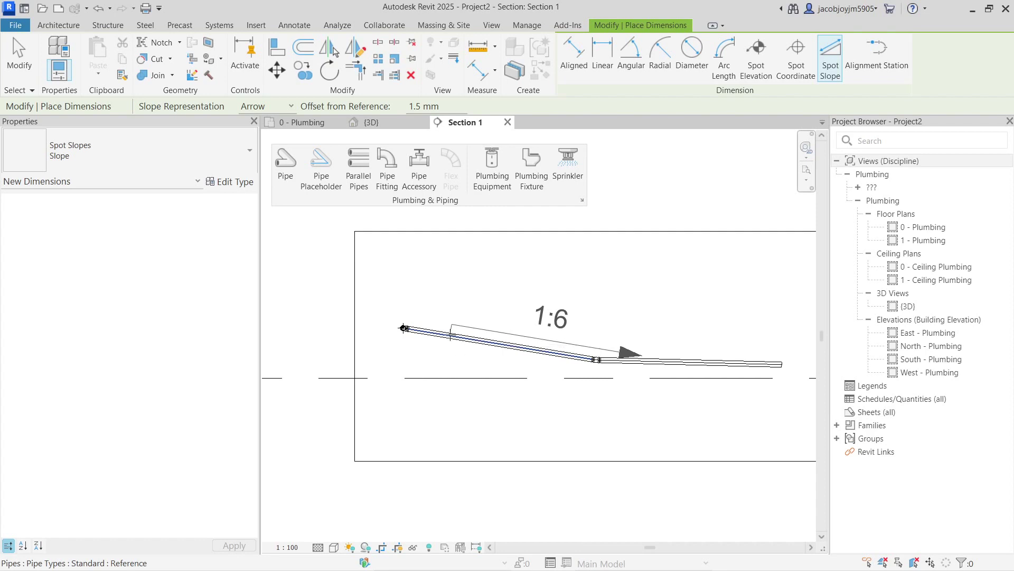
{"action": "left_click", "coordinate": [684, 362]}
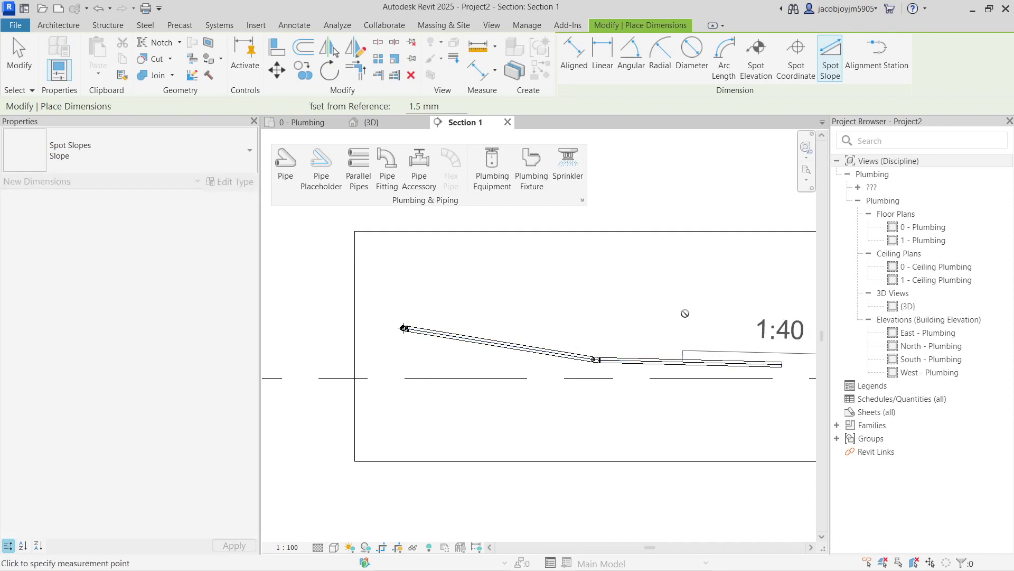
{"action": "left_click", "coordinate": [685, 313]}
{"action": "left_click", "coordinate": [471, 320]}
{"action": "left_click", "coordinate": [472, 308]}
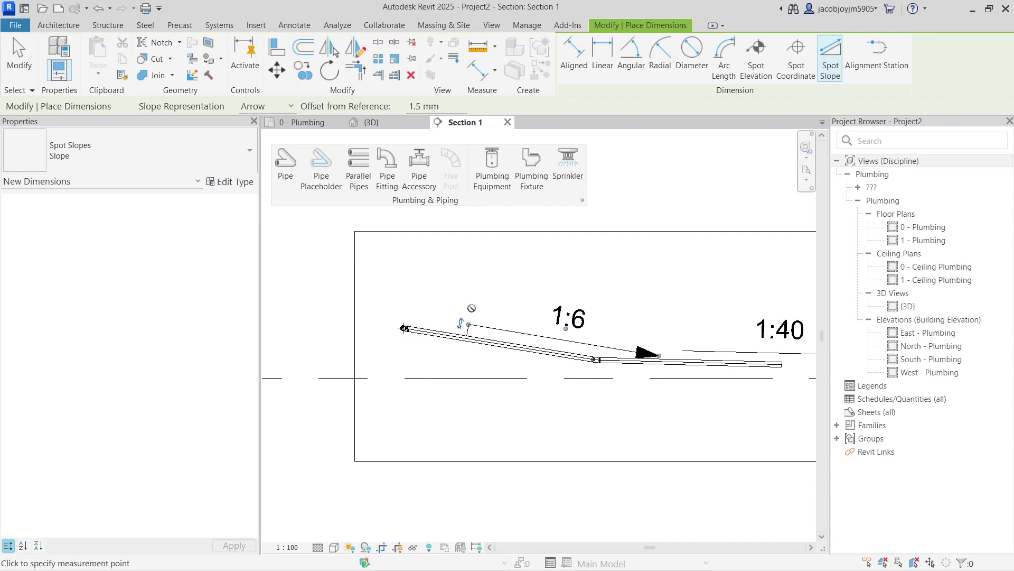
{"action": "key", "text": "Escape"}
{"action": "key", "text": "Escape"}
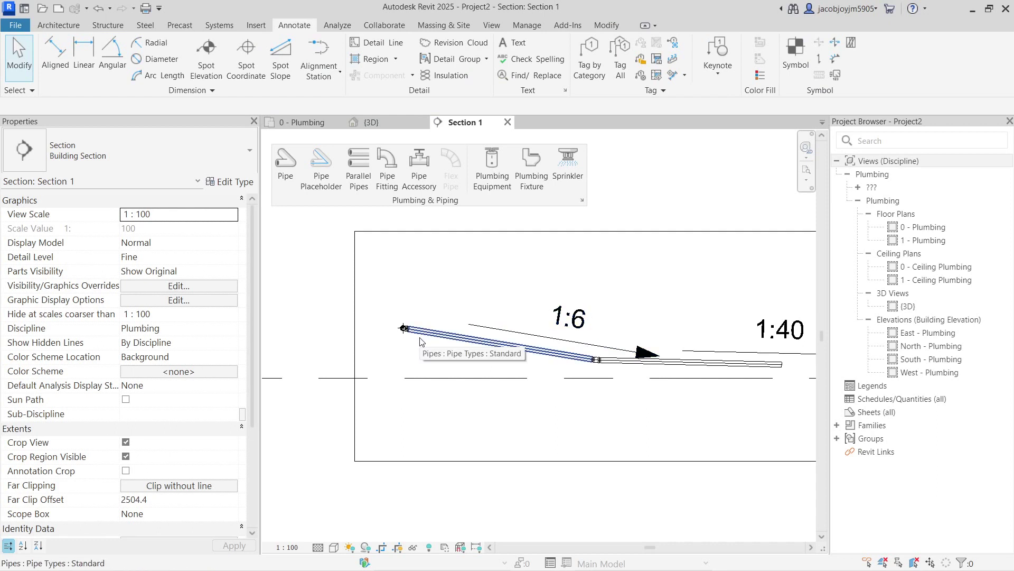
Step: Compare the slopes of the two branch pipe segments in the section view
{"action": "scroll", "coordinate": [420, 341], "scroll_direction": "up", "scroll_amount": 1}
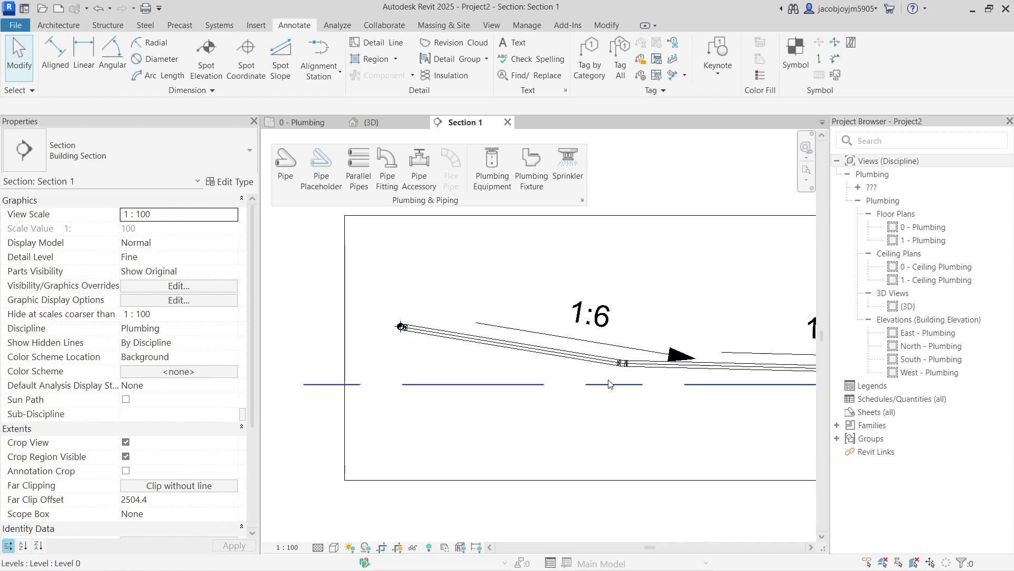
{"action": "middle_click_drag", "start_coordinate": [610, 384], "coordinate": [575, 372]}
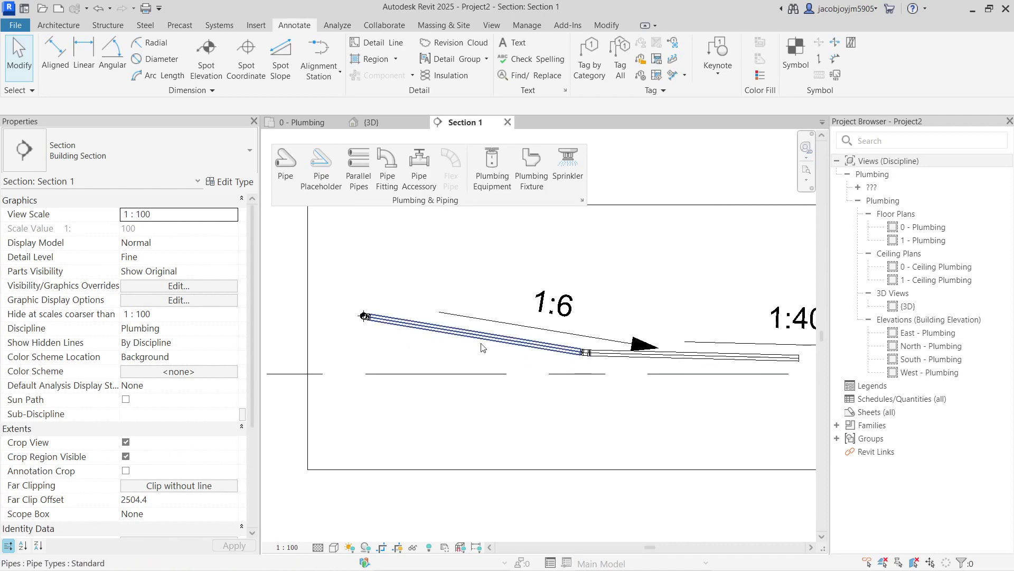
{"action": "middle_click_drag", "start_coordinate": [627, 361], "coordinate": [525, 360]}
{"action": "left_click", "coordinate": [709, 321]}
{"action": "key", "text": "Escape"}
{"action": "middle_click_drag", "start_coordinate": [451, 302], "coordinate": [615, 324]}
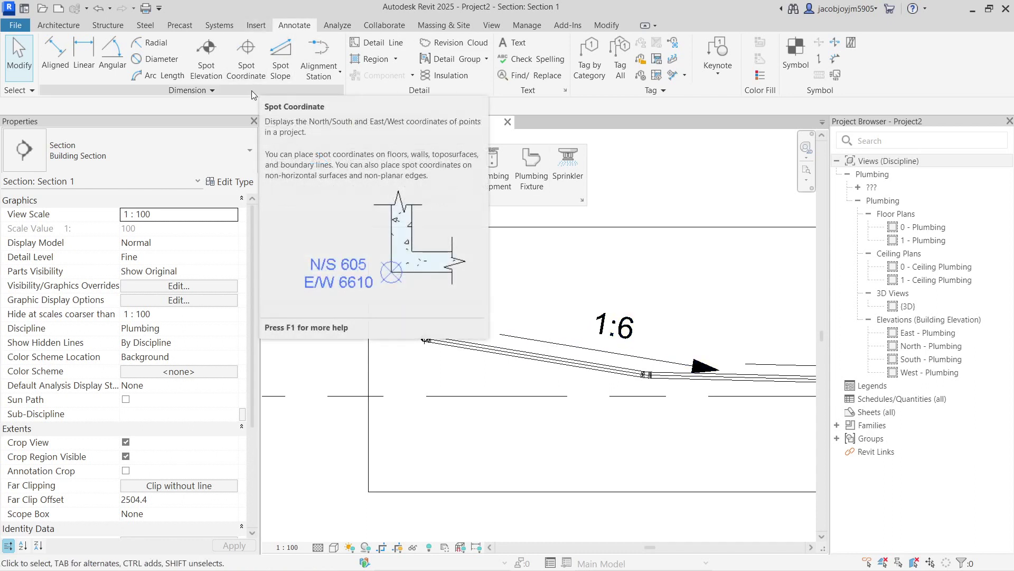
{"action": "left_click", "coordinate": [53, 62]}
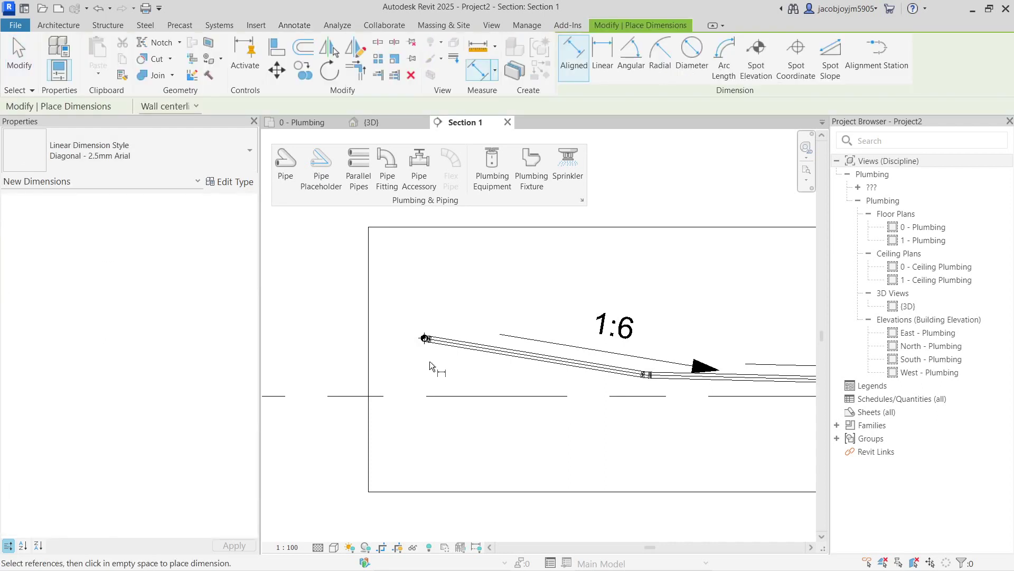
{"action": "scroll", "coordinate": [405, 353], "scroll_direction": "up", "scroll_amount": 4}
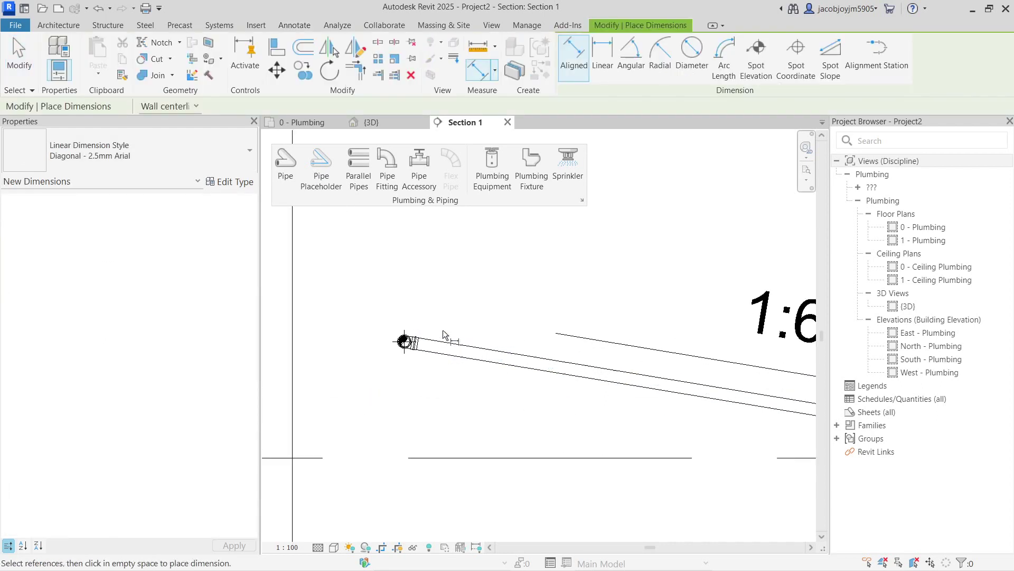
{"action": "scroll", "coordinate": [391, 348], "scroll_direction": "down", "scroll_amount": 4}
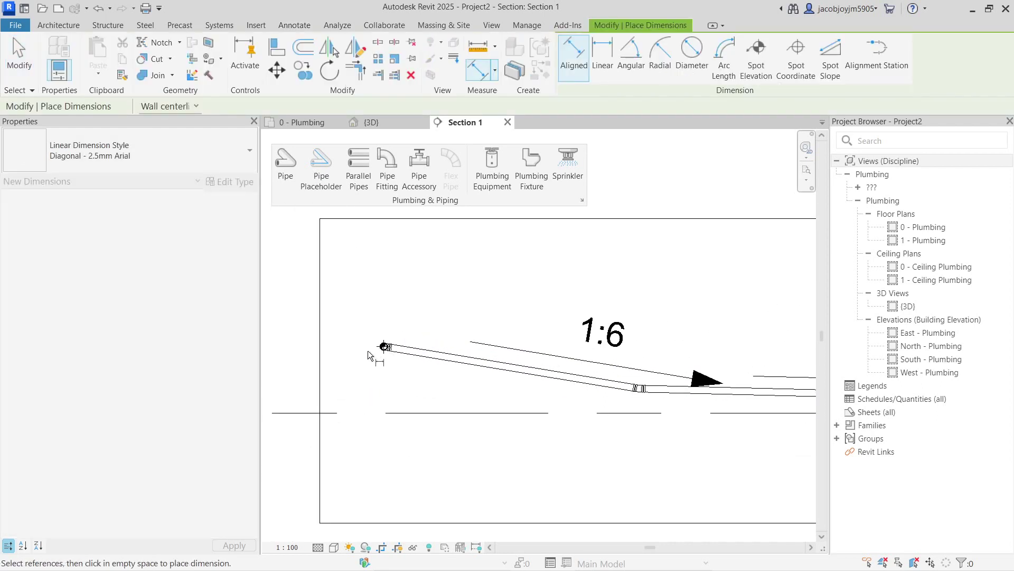
{"action": "scroll", "coordinate": [605, 386], "scroll_direction": "up", "scroll_amount": 4}
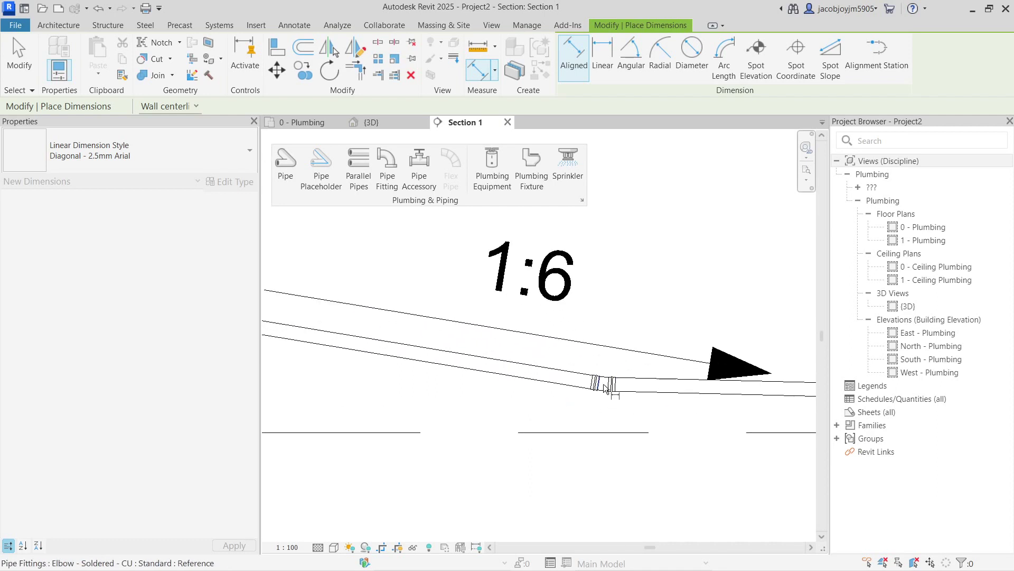
{"action": "scroll", "coordinate": [608, 380], "scroll_direction": "down", "scroll_amount": 4}
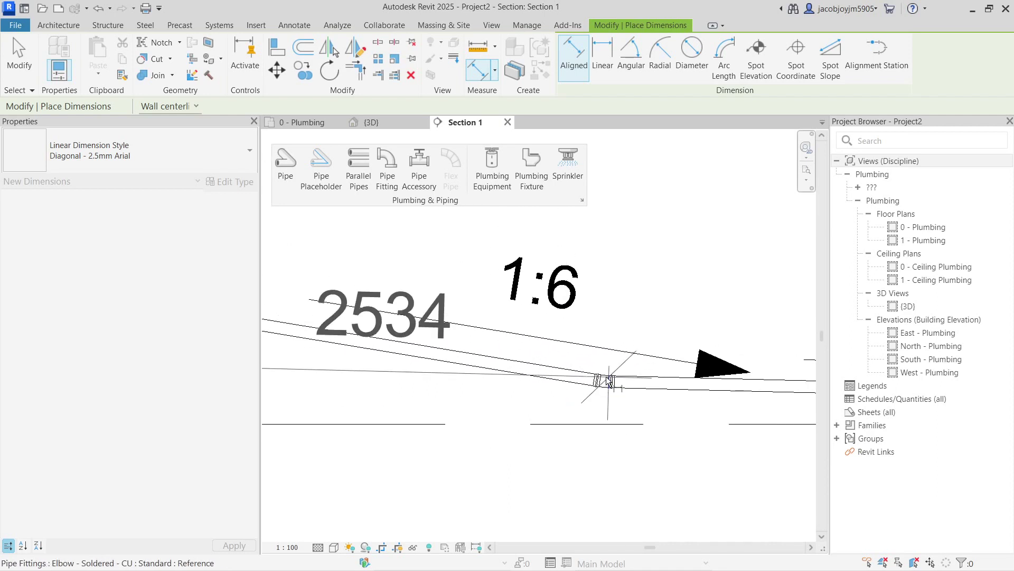
{"action": "left_click", "coordinate": [605, 387]}
{"action": "middle_click_drag", "start_coordinate": [611, 464], "coordinate": [601, 347]}
{"action": "key", "text": "Escape"}
{"action": "scroll", "coordinate": [602, 347], "scroll_direction": "up", "scroll_amount": 3}
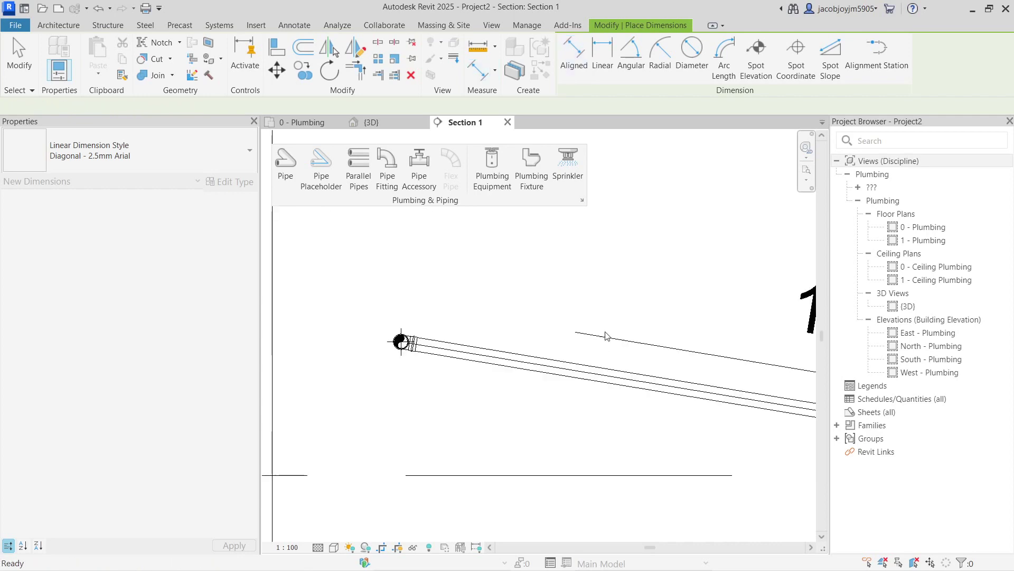
{"action": "scroll", "coordinate": [465, 354], "scroll_direction": "down", "scroll_amount": 3}
{"action": "middle_click_drag", "start_coordinate": [465, 354], "coordinate": [591, 392]}
{"action": "key", "text": "Escape"}
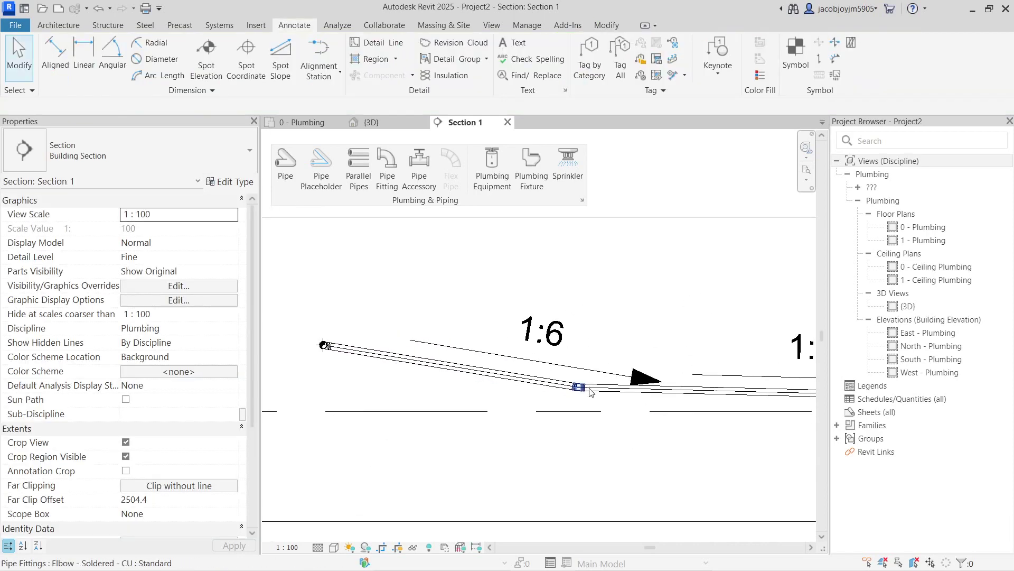
Step: Draw a short detail line along the pipe centerline at the elbow between the two branch segments
{"action": "key", "text": "l"}
{"action": "scroll", "coordinate": [595, 395], "scroll_direction": "up", "scroll_amount": 2}
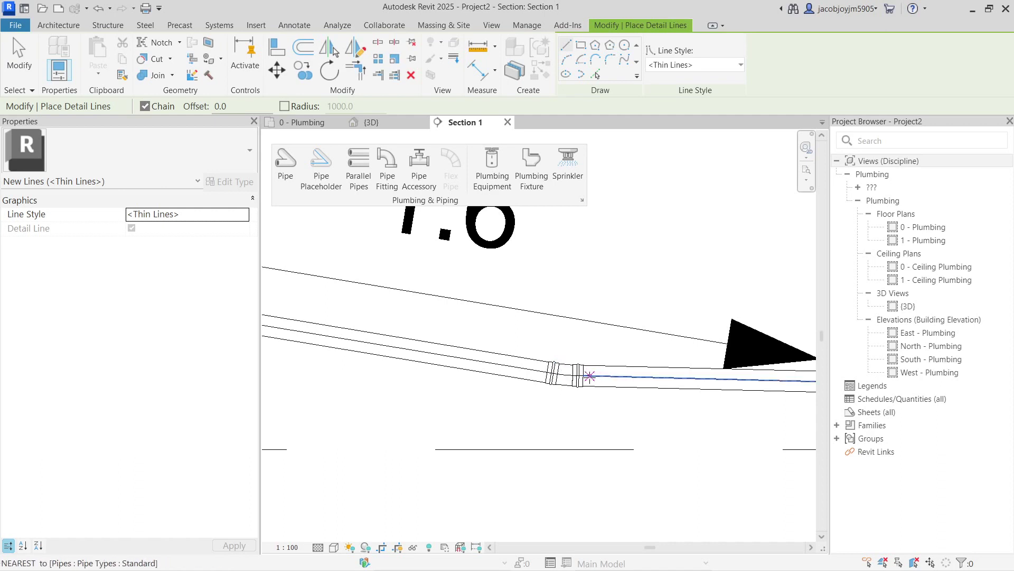
{"action": "scroll", "coordinate": [565, 376], "scroll_direction": "up", "scroll_amount": 3}
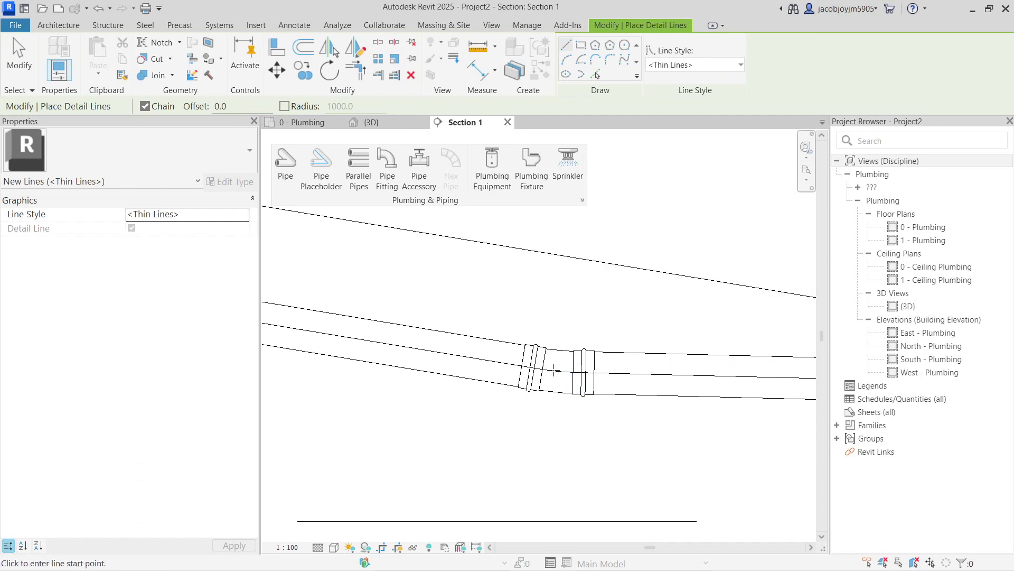
{"action": "left_click", "coordinate": [626, 374]}
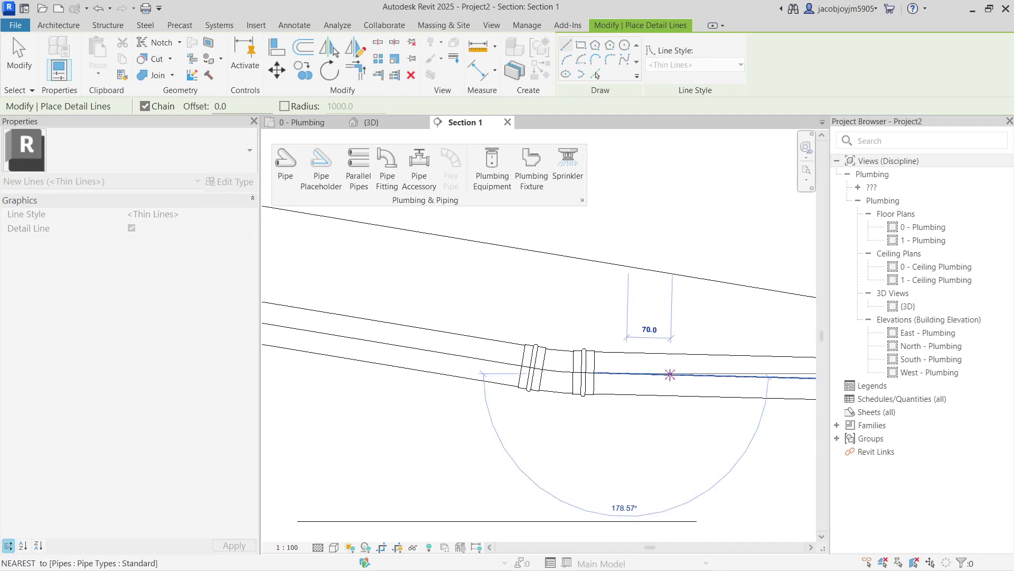
{"action": "key", "text": "Escape"}
{"action": "left_click", "coordinate": [490, 360]}
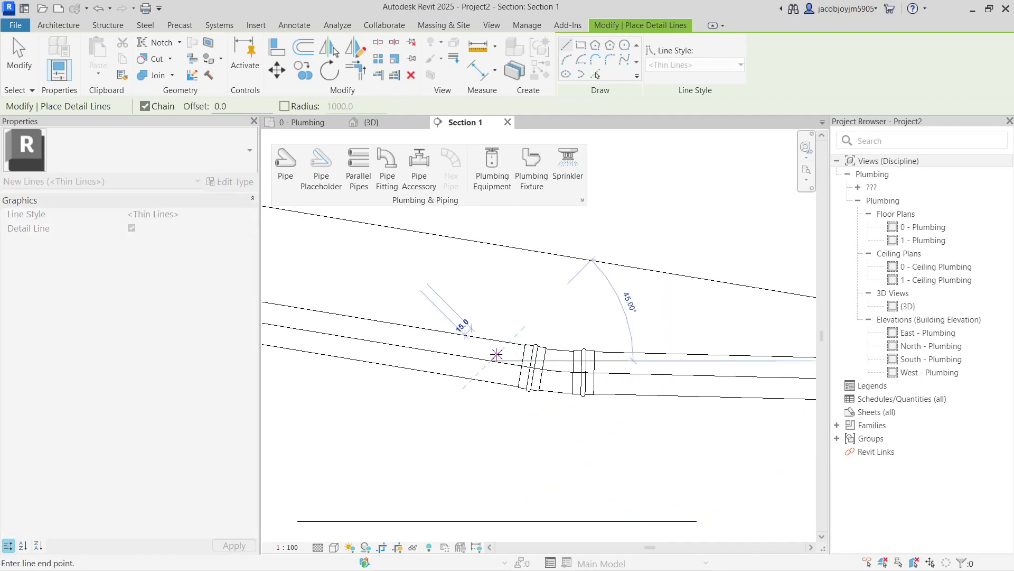
{"action": "key", "text": "Escape"}
{"action": "key", "text": "Escape"}
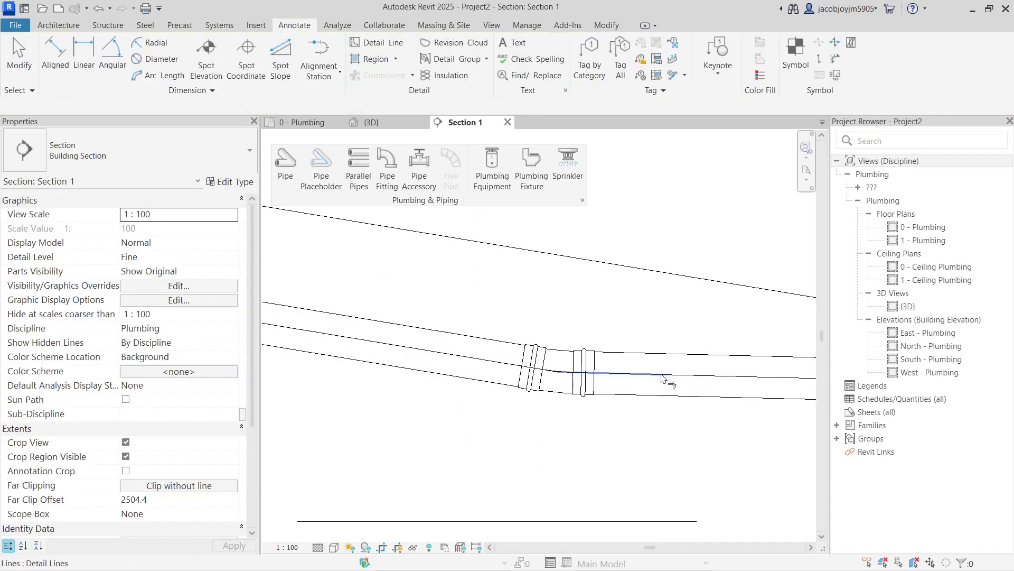
Step: Draw a short vertical detail line upward from the centerline intersection inside the elbow
{"action": "key", "text": "d"}
{"action": "key", "text": "l"}
{"action": "scroll", "coordinate": [557, 371], "scroll_direction": "up", "scroll_amount": 2}
{"action": "left_click", "coordinate": [557, 371]}
{"action": "key", "text": "Escape"}
{"action": "key", "text": "Escape"}
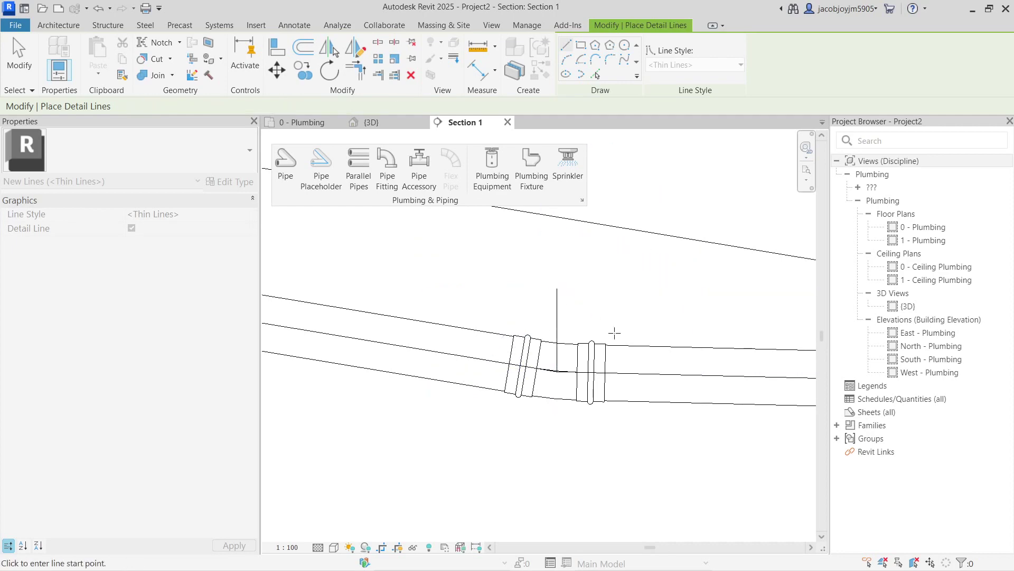
Step: Place an aligned dimension above the steeper segment, from the vertical detail line to the branch's start at the main pipe
{"action": "scroll", "coordinate": [634, 343], "scroll_direction": "down", "scroll_amount": 2}
{"action": "left_click", "coordinate": [55, 56]}
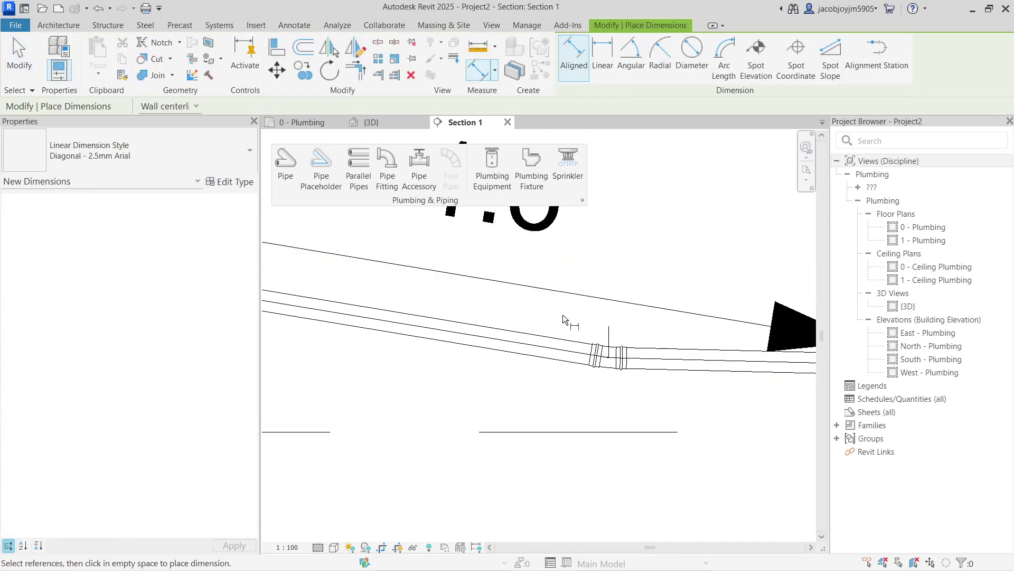
{"action": "scroll", "coordinate": [655, 349], "scroll_direction": "down", "scroll_amount": 3}
{"action": "left_click", "coordinate": [650, 345]}
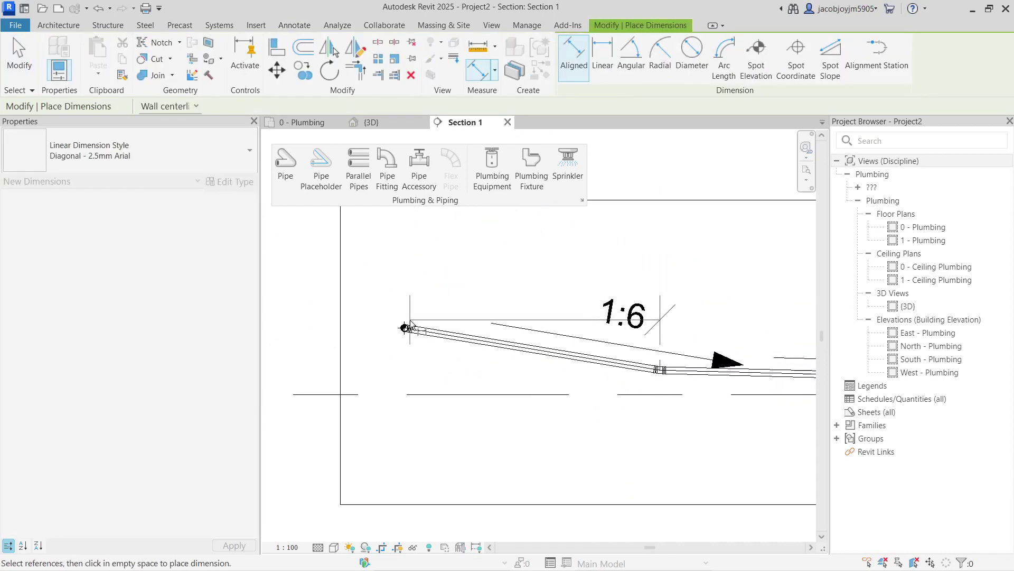
{"action": "scroll", "coordinate": [399, 338], "scroll_direction": "up", "scroll_amount": 3}
{"action": "scroll", "coordinate": [397, 344], "scroll_direction": "down", "scroll_amount": 2}
{"action": "left_click", "coordinate": [397, 348]}
{"action": "scroll", "coordinate": [417, 364], "scroll_direction": "down", "scroll_amount": 2}
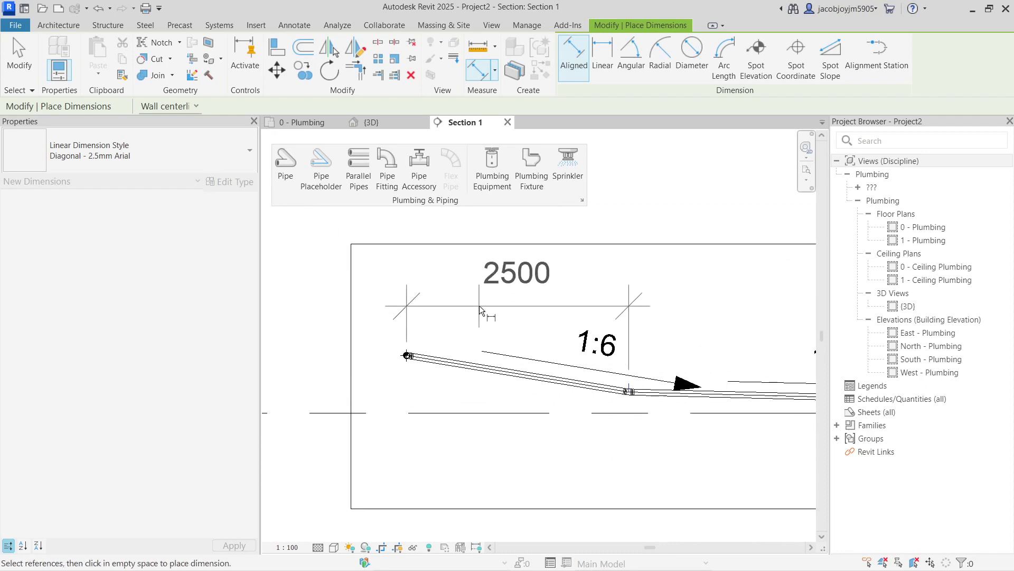
{"action": "left_click", "coordinate": [480, 305]}
{"action": "key", "text": "Escape"}
{"action": "key", "text": "Escape"}
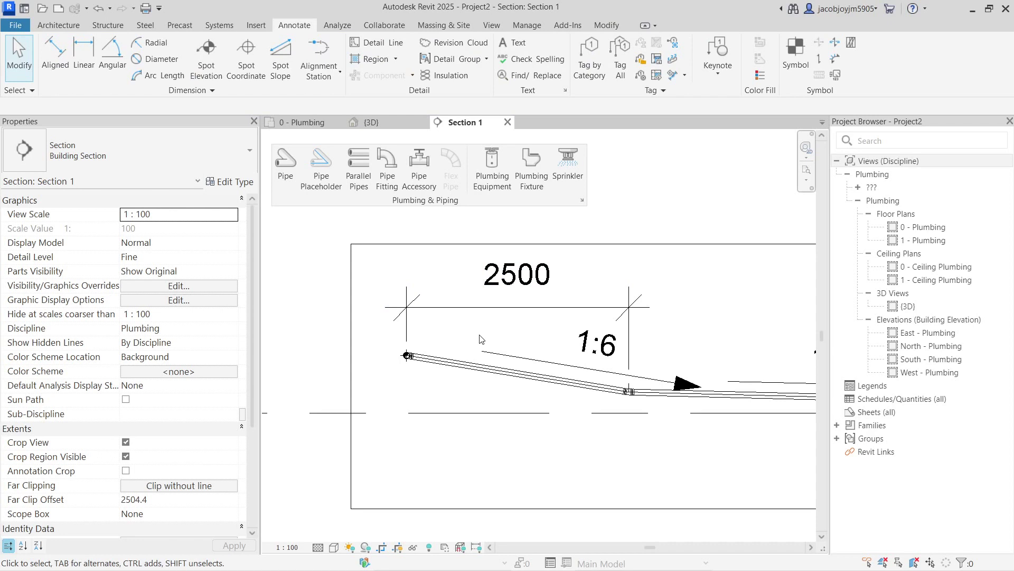
{"action": "scroll", "coordinate": [560, 340], "scroll_direction": "down", "scroll_amount": 2}
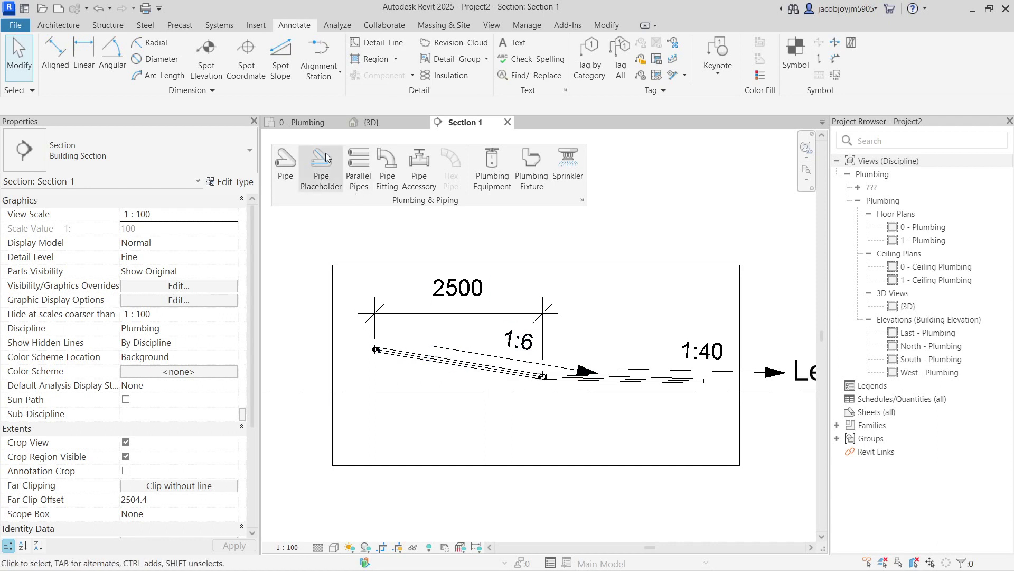
Step: In the 0 - Plumbing floor plan, create a detail line offset 2500 mm from the main pipe using Pick Lines
{"action": "left_click", "coordinate": [306, 125]}
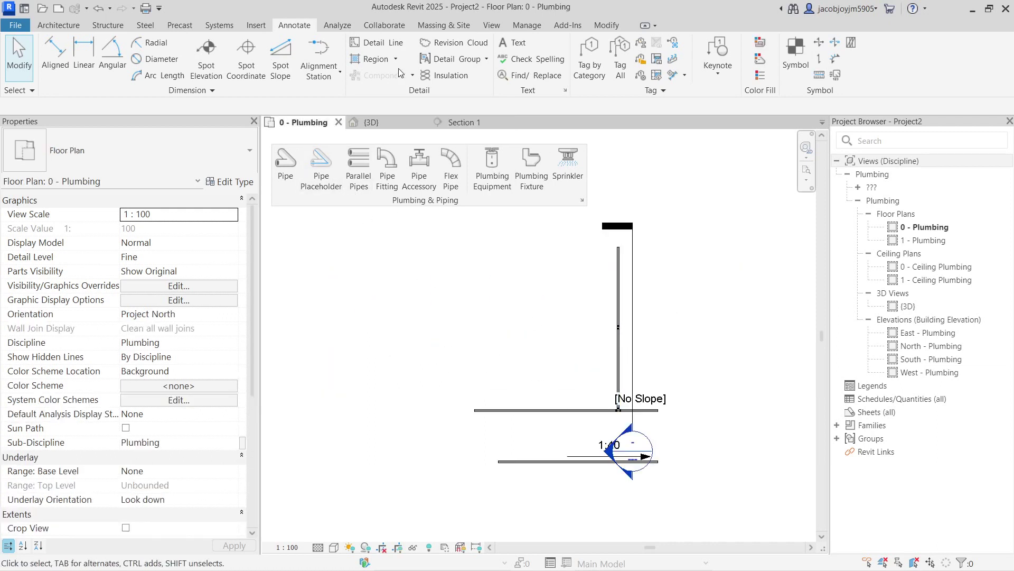
{"action": "left_click", "coordinate": [293, 173]}
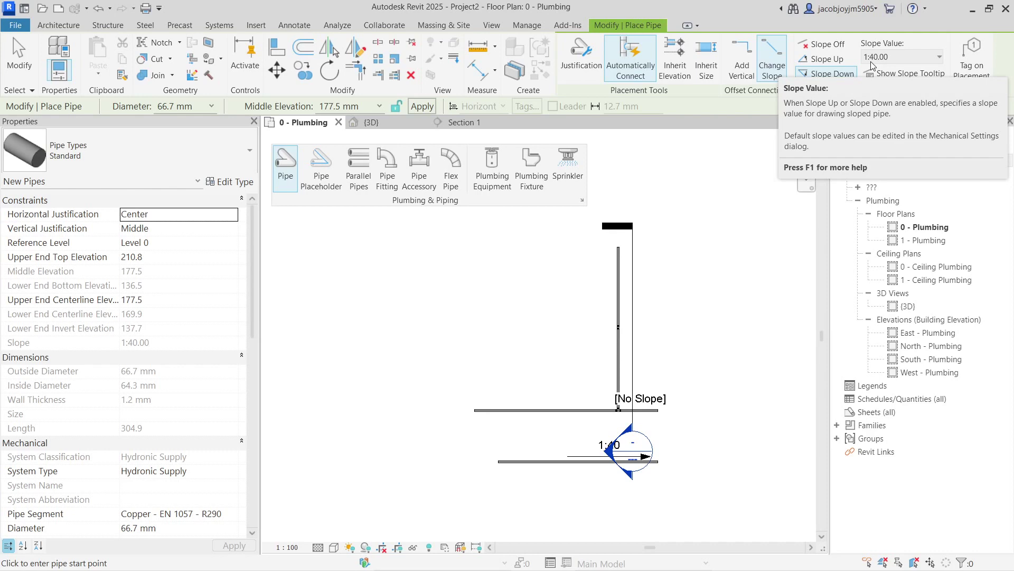
{"action": "key", "text": "Escape"}
{"action": "key", "text": "d"}
{"action": "key", "text": "l"}
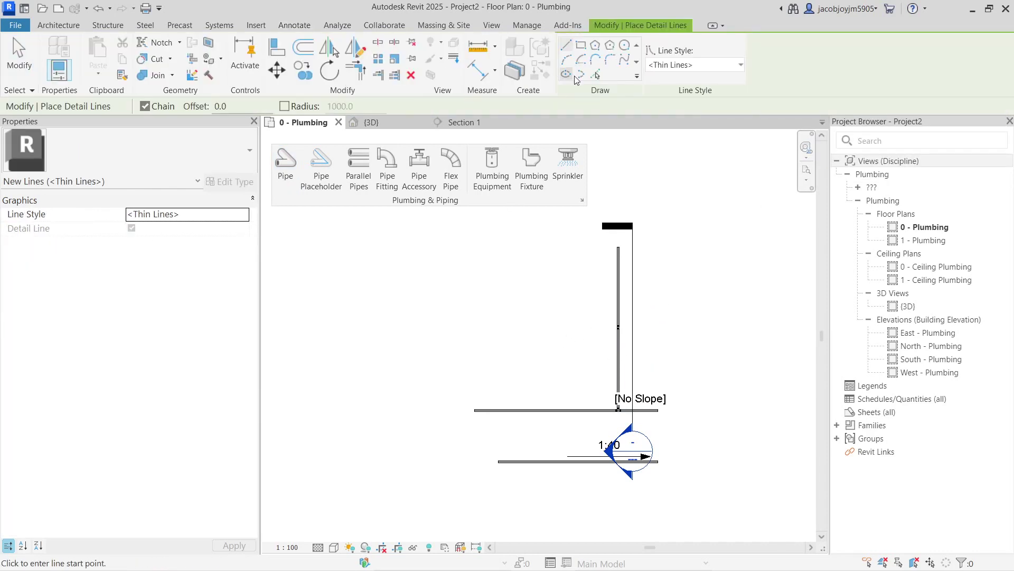
{"action": "left_click", "coordinate": [596, 75]}
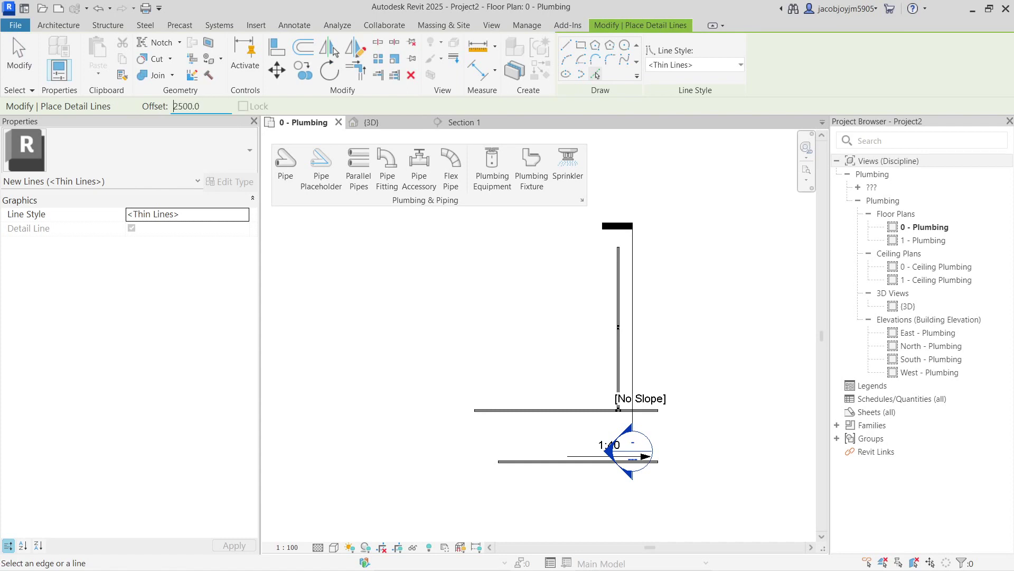
{"action": "left_click", "coordinate": [555, 411]}
{"action": "key", "text": "Escape"}
{"action": "key", "text": "Escape"}
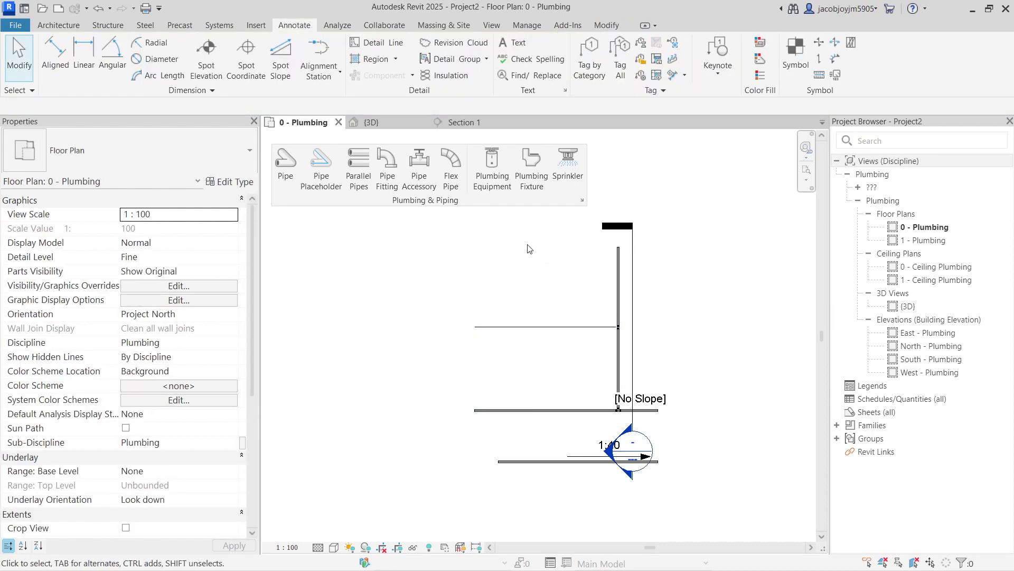
Step: Draw a second 66.7 mm branch pipe from the main pipe past the detail line, using Change Slope and Slope Down at 1:40
{"action": "left_click", "coordinate": [286, 168]}
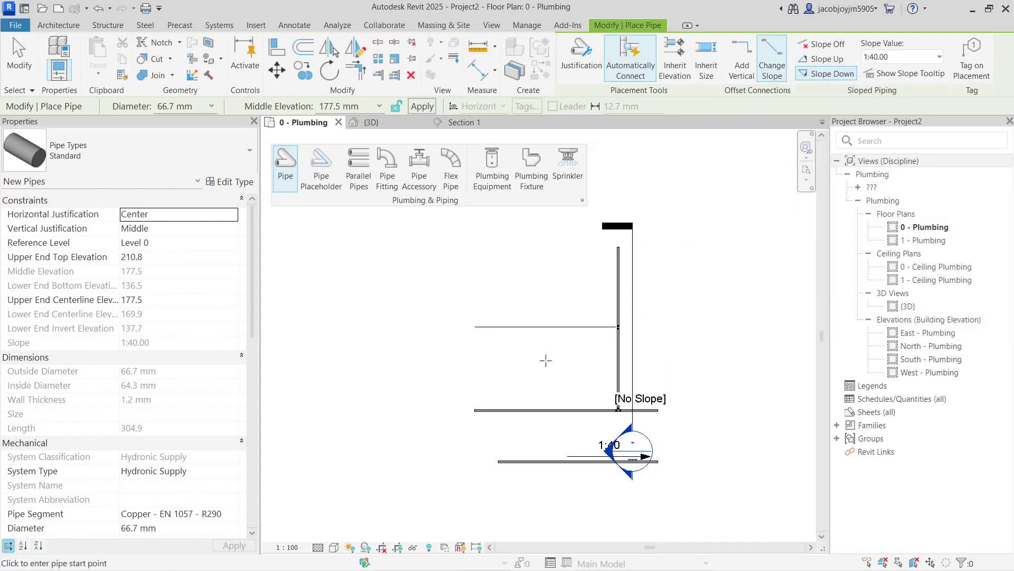
{"action": "scroll", "coordinate": [542, 354], "scroll_direction": "up", "scroll_amount": 2}
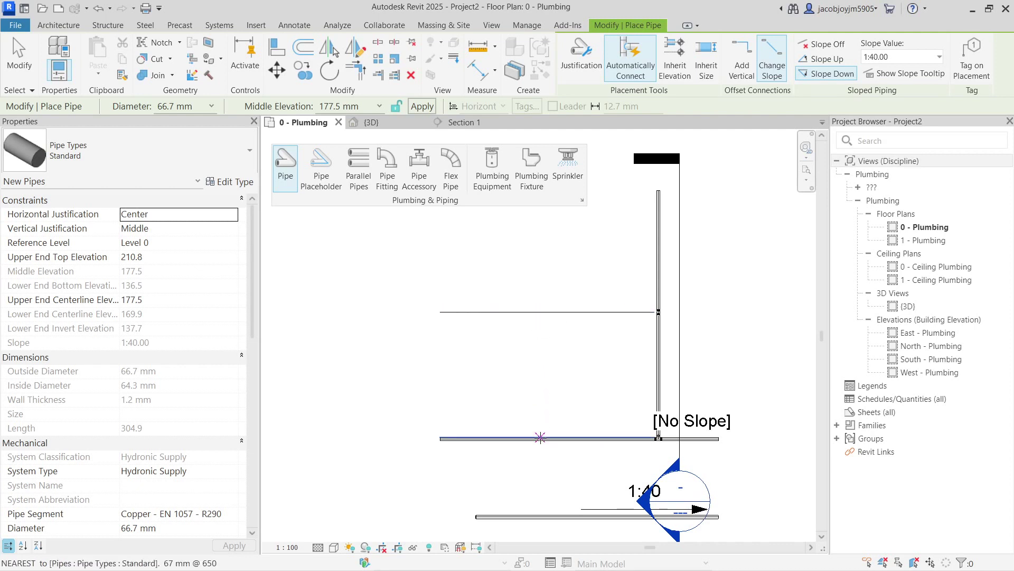
{"action": "scroll", "coordinate": [537, 439], "scroll_direction": "up", "scroll_amount": 1}
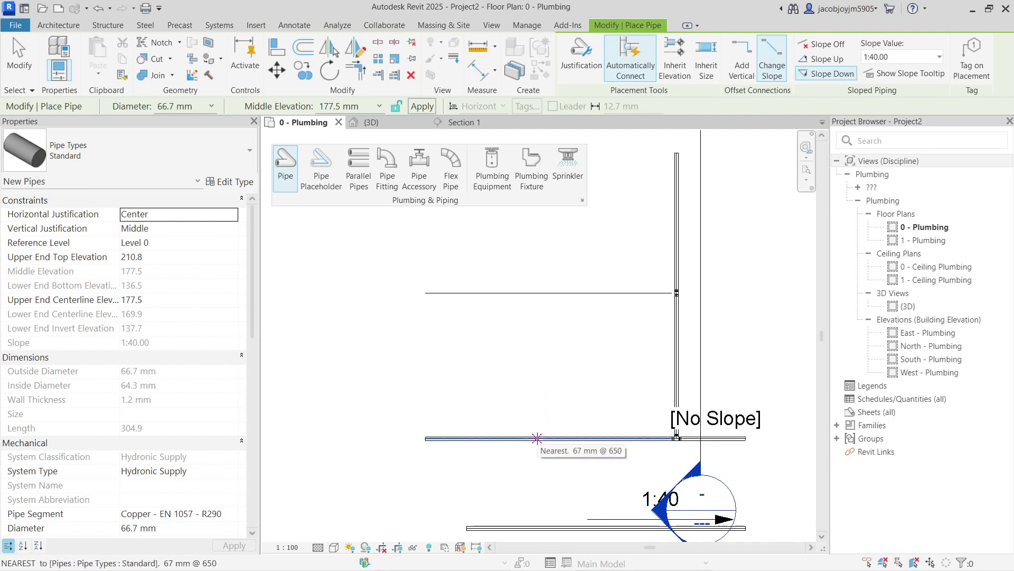
{"action": "left_click", "coordinate": [770, 76]}
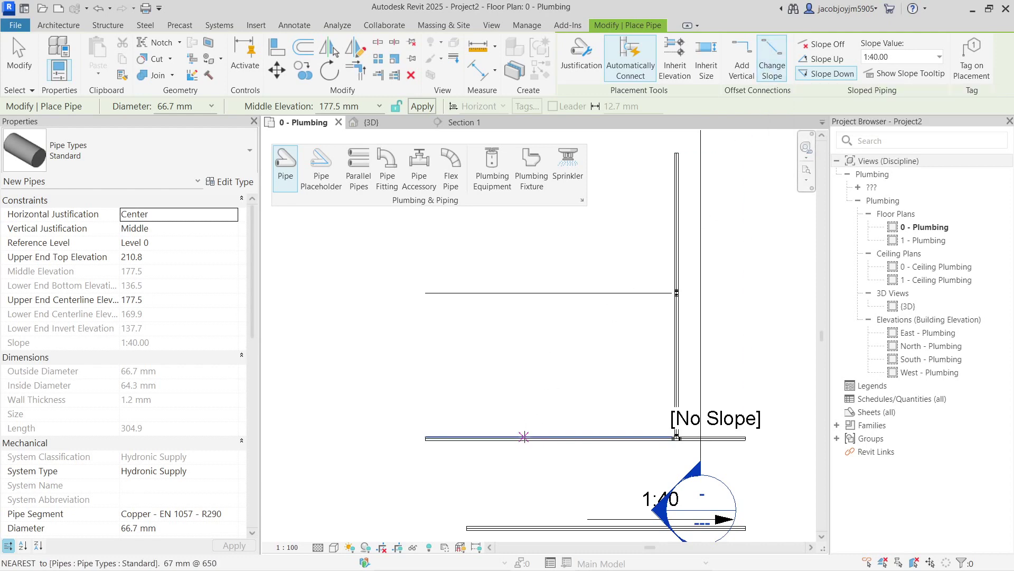
{"action": "left_click", "coordinate": [524, 439]}
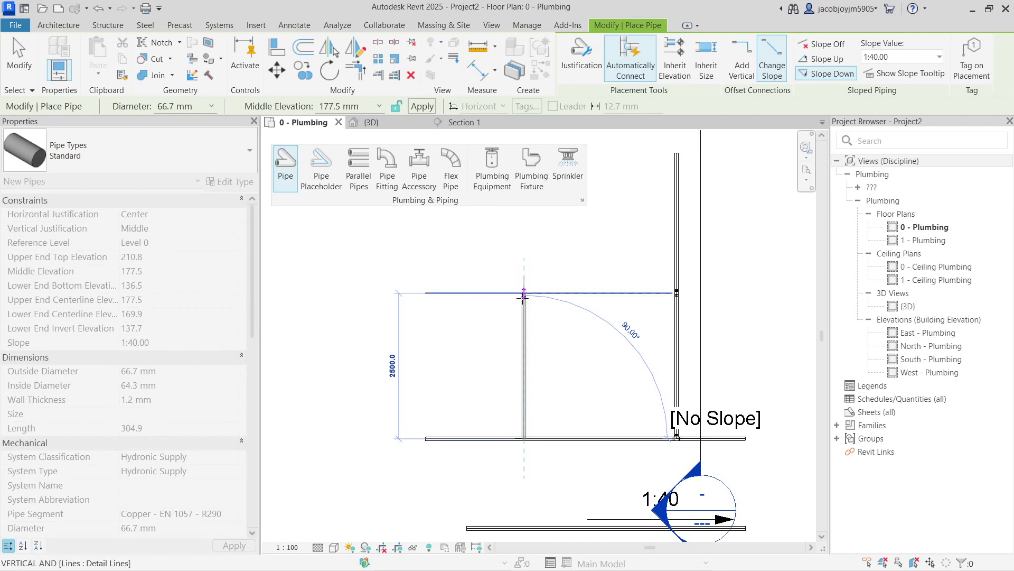
{"action": "scroll", "coordinate": [521, 397], "scroll_direction": "down", "scroll_amount": 2}
{"action": "left_click", "coordinate": [522, 212]}
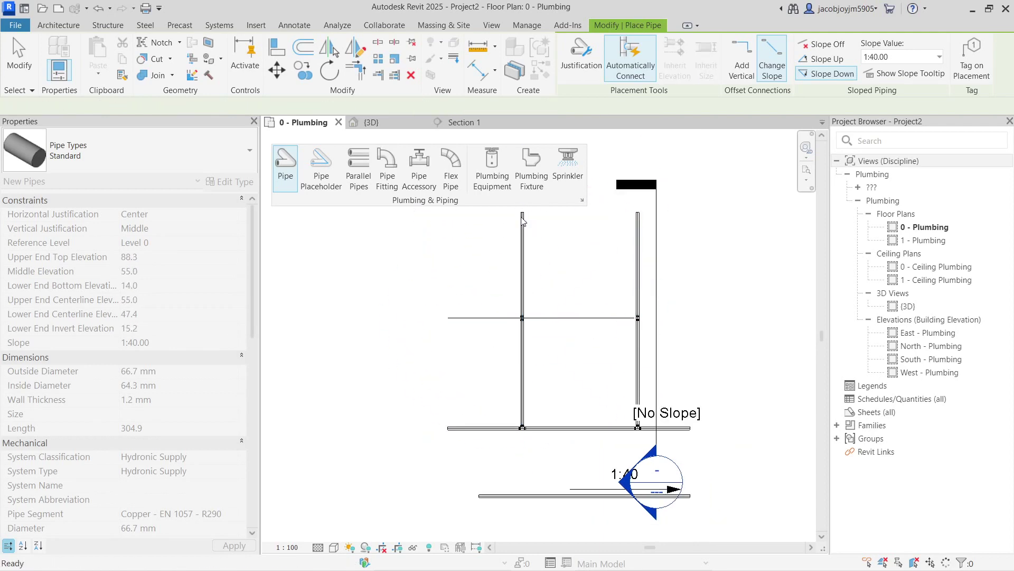
{"action": "key", "text": "Escape"}
{"action": "key", "text": "Escape"}
Step: Move the section line between the two branch pipes and check the new branch in the Section 1 view
{"action": "left_click", "coordinate": [657, 332]}
{"action": "left_click_drag", "start_coordinate": [657, 332], "coordinate": [552, 343]}
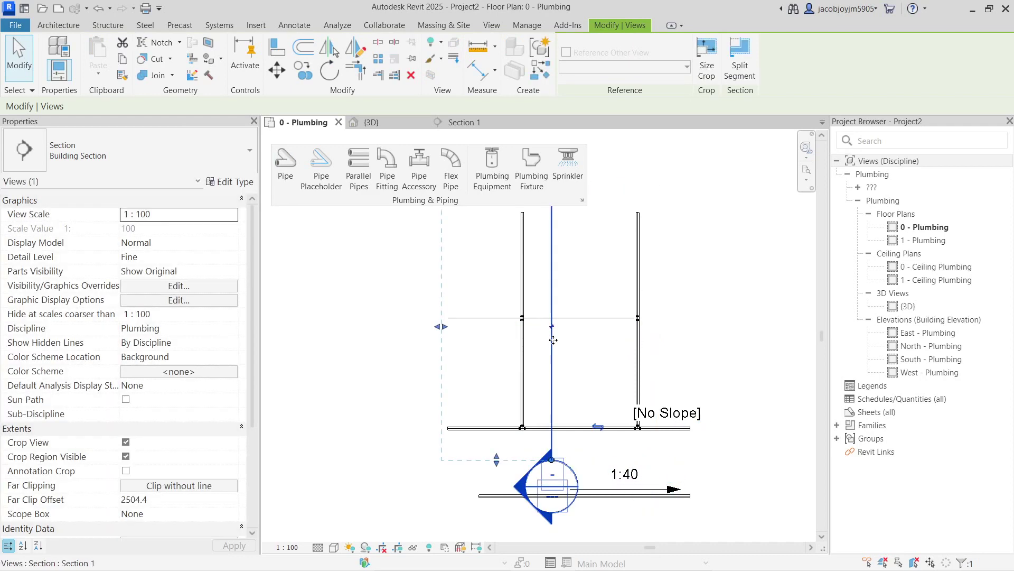
{"action": "right_click", "coordinate": [553, 212]}
{"action": "left_click", "coordinate": [600, 259]}
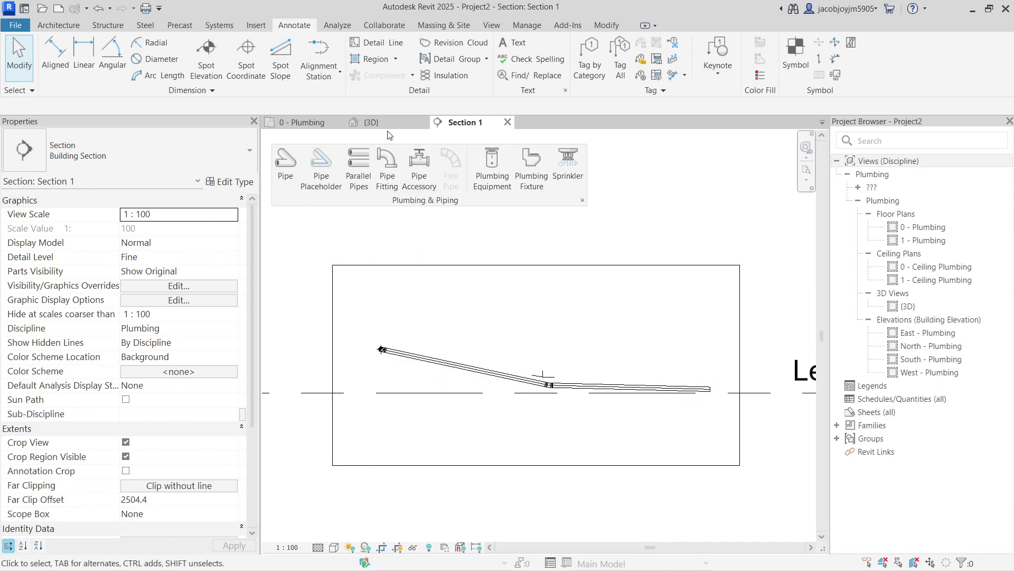
{"action": "left_click", "coordinate": [318, 124]}
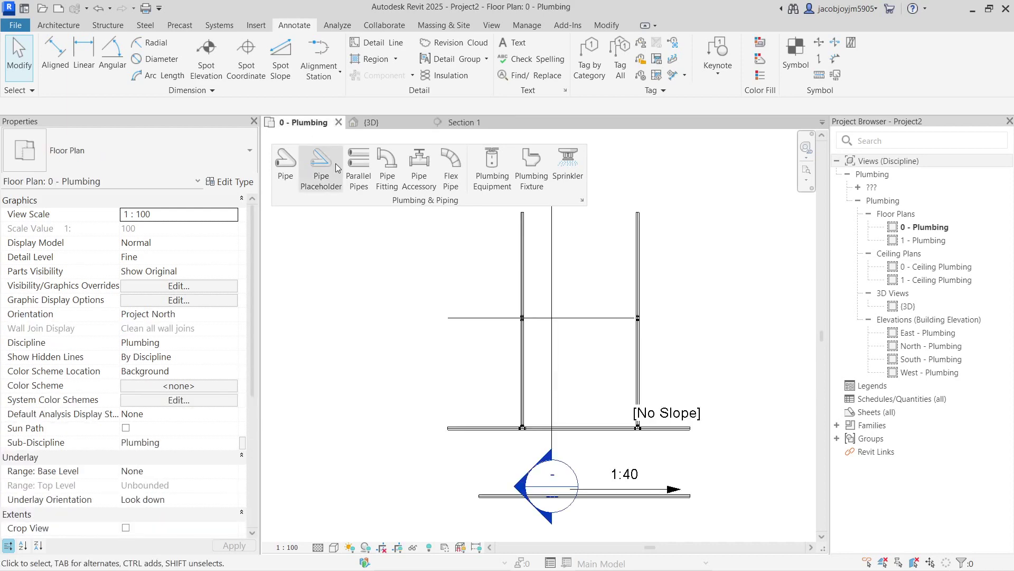
Step: Enable Tag on Placement and draw an L-shaped 66.7 mm pipe run beside the branches, with legs about 2600 mm and 1500 mm
{"action": "key", "text": "p"}
{"action": "key", "text": "i"}
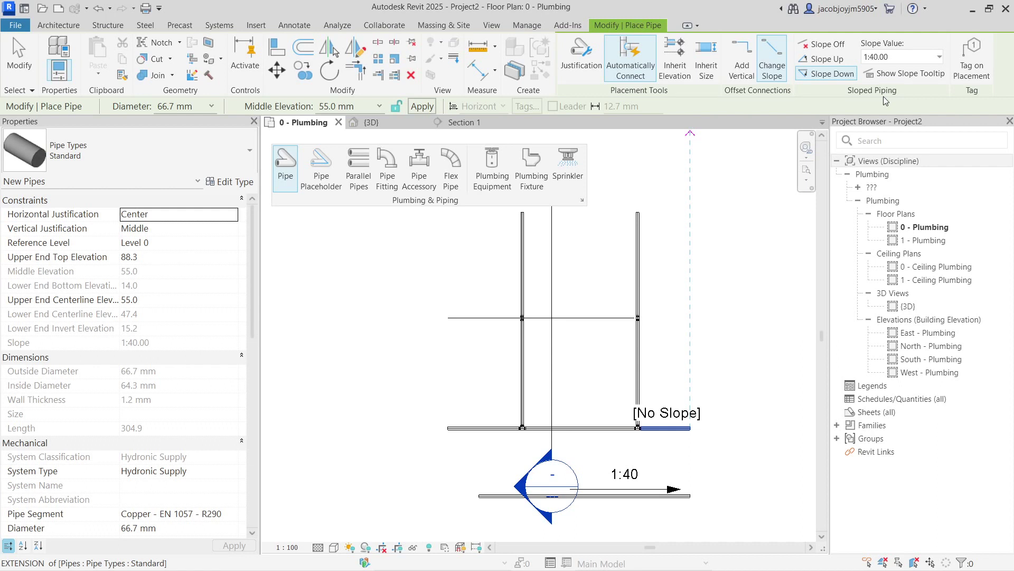
{"action": "left_click", "coordinate": [965, 67]}
{"action": "middle_click_drag", "start_coordinate": [639, 252], "coordinate": [523, 285]}
{"action": "left_click", "coordinate": [558, 278]}
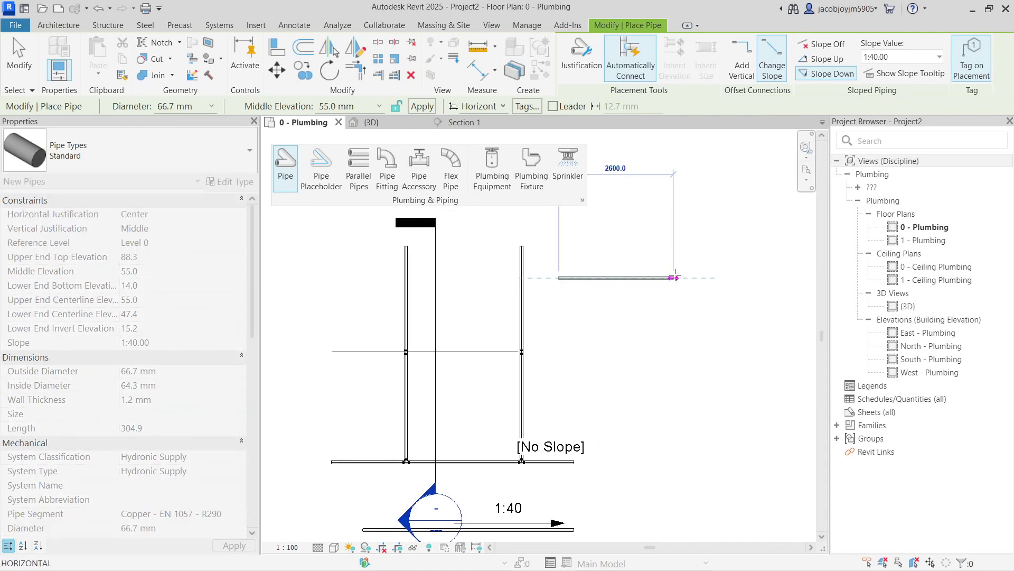
{"action": "left_click", "coordinate": [674, 276]}
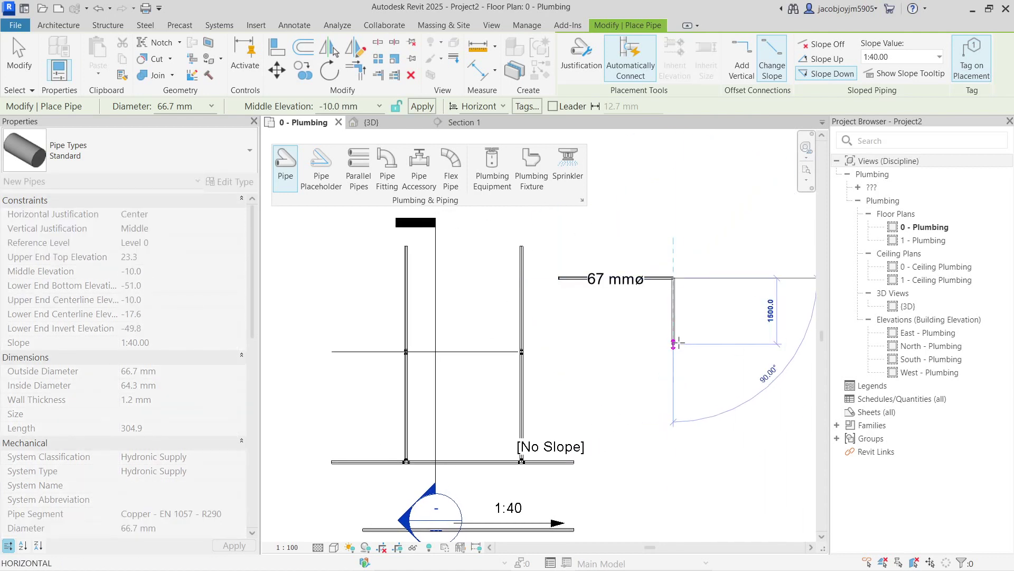
{"action": "left_click", "coordinate": [674, 344]}
{"action": "key", "text": "Escape"}
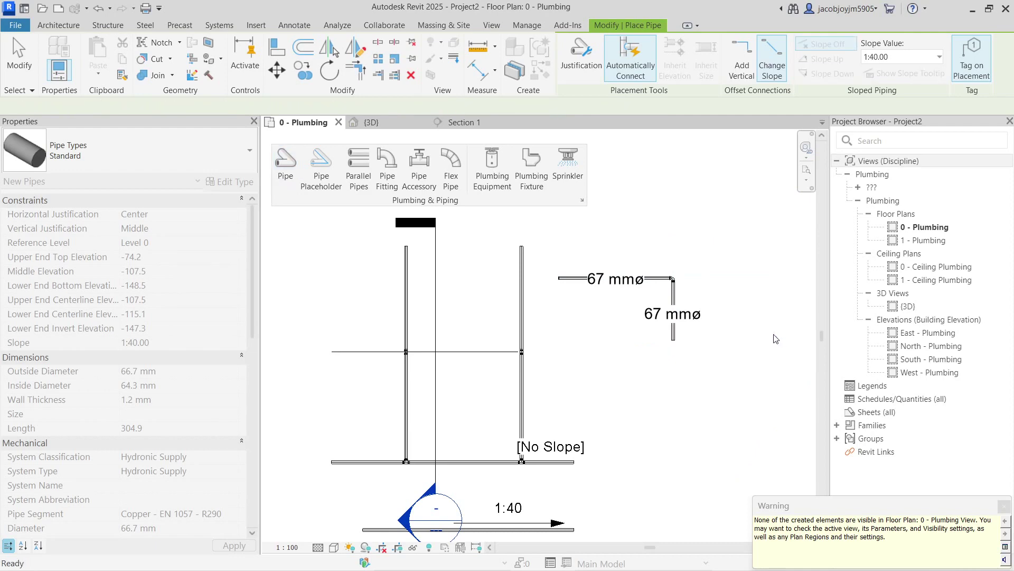
{"action": "key", "text": "Escape"}
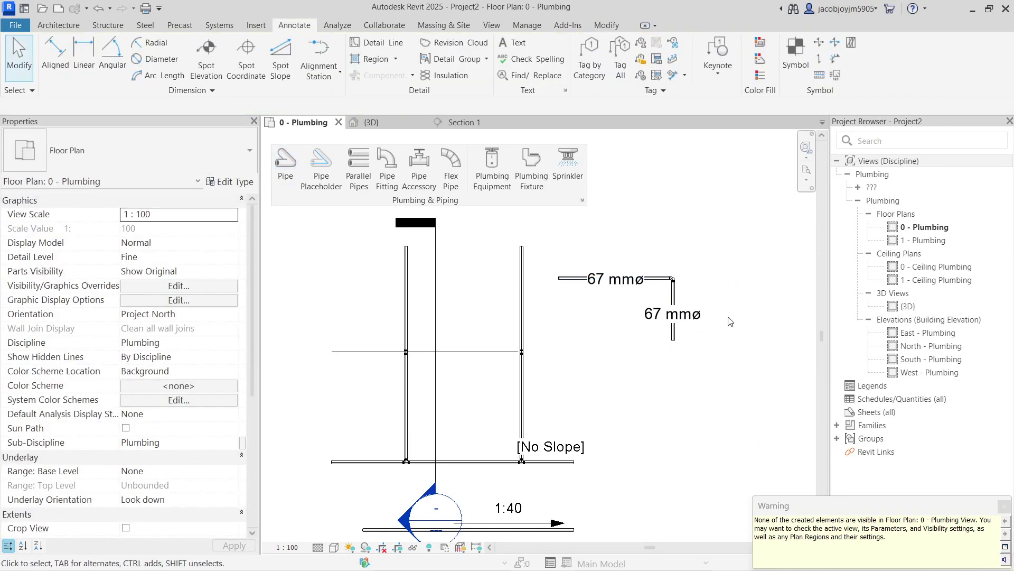
Step: Move the size tag of the L-shaped run's second leg clear of the pipe, to its outer side
{"action": "scroll", "coordinate": [53, 462], "scroll_direction": "down", "scroll_amount": 4}
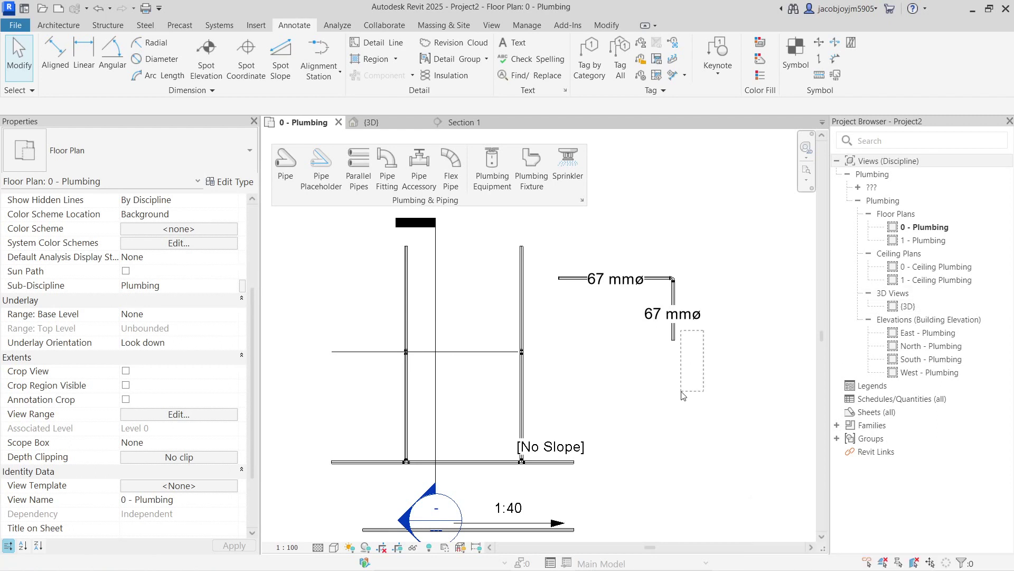
{"action": "middle_click_drag", "start_coordinate": [685, 330], "coordinate": [516, 363]}
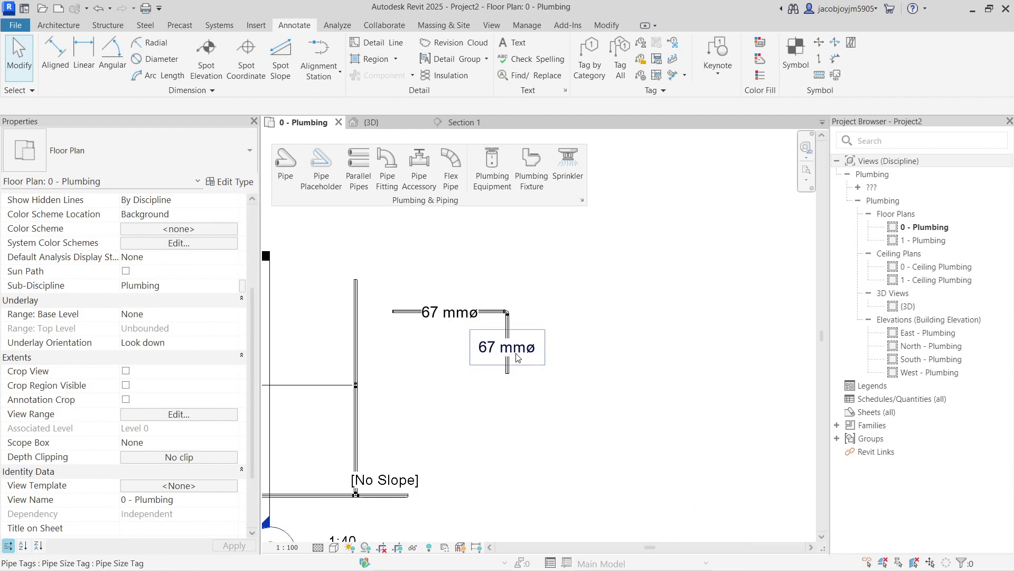
{"action": "left_click", "coordinate": [517, 358]}
{"action": "left_click_drag", "start_coordinate": [517, 359], "coordinate": [561, 348]}
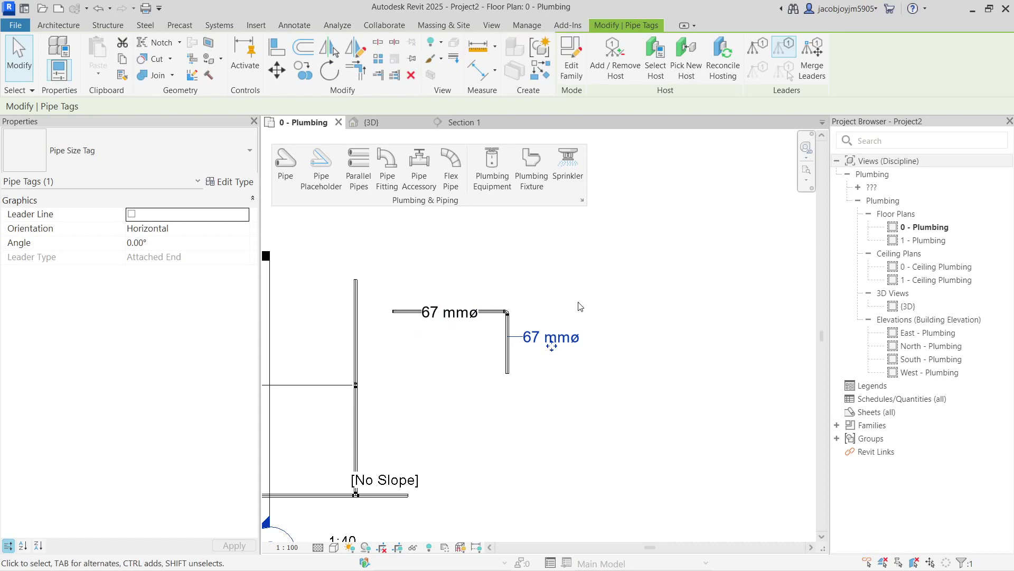
{"action": "left_click", "coordinate": [581, 307]}
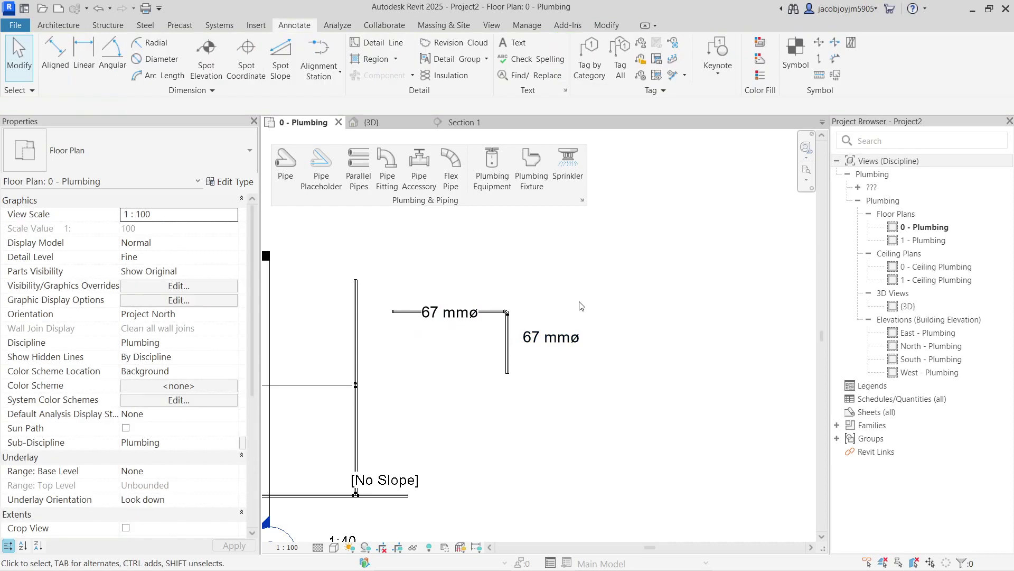
Step: Try to draw another horizontal pipe below the tagged L-shaped run at the -107.5 mm middle elevation
{"action": "left_click", "coordinate": [284, 169]}
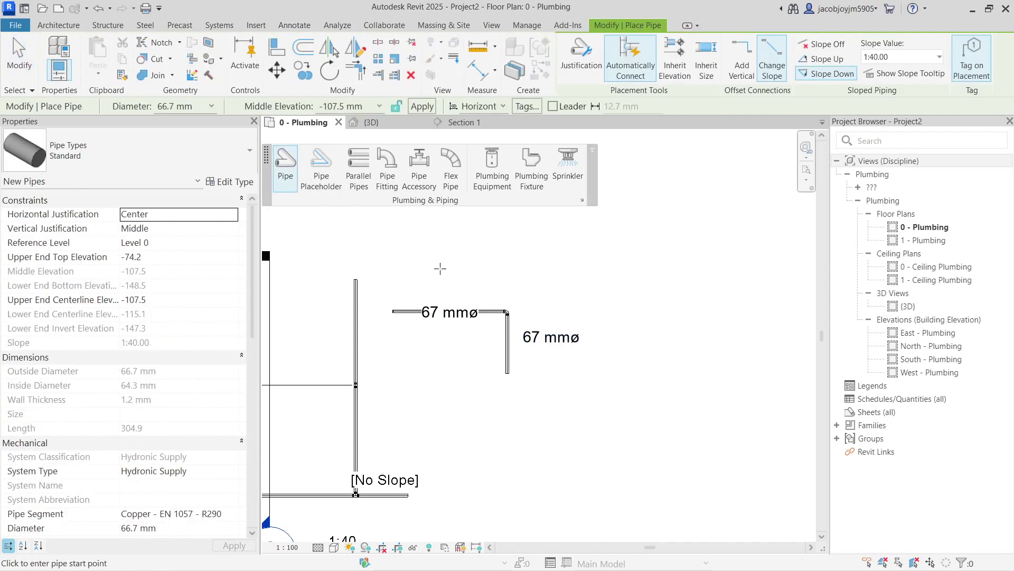
{"action": "left_click", "coordinate": [482, 432]}
{"action": "middle_click_drag", "start_coordinate": [573, 433], "coordinate": [726, 361]}
{"action": "scroll", "coordinate": [722, 362], "scroll_direction": "down", "scroll_amount": 2}
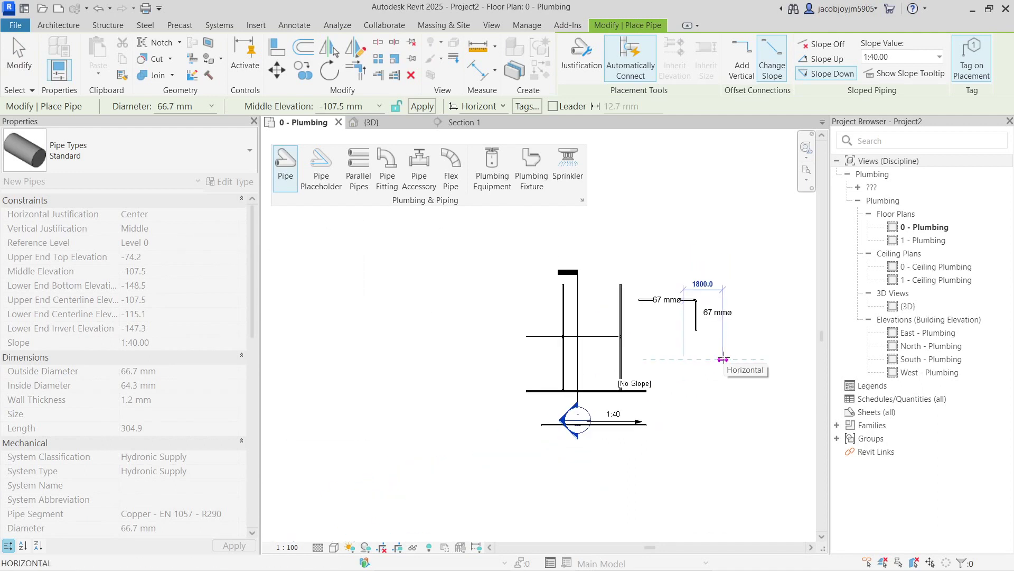
{"action": "scroll", "coordinate": [640, 359], "scroll_direction": "up", "scroll_amount": 2}
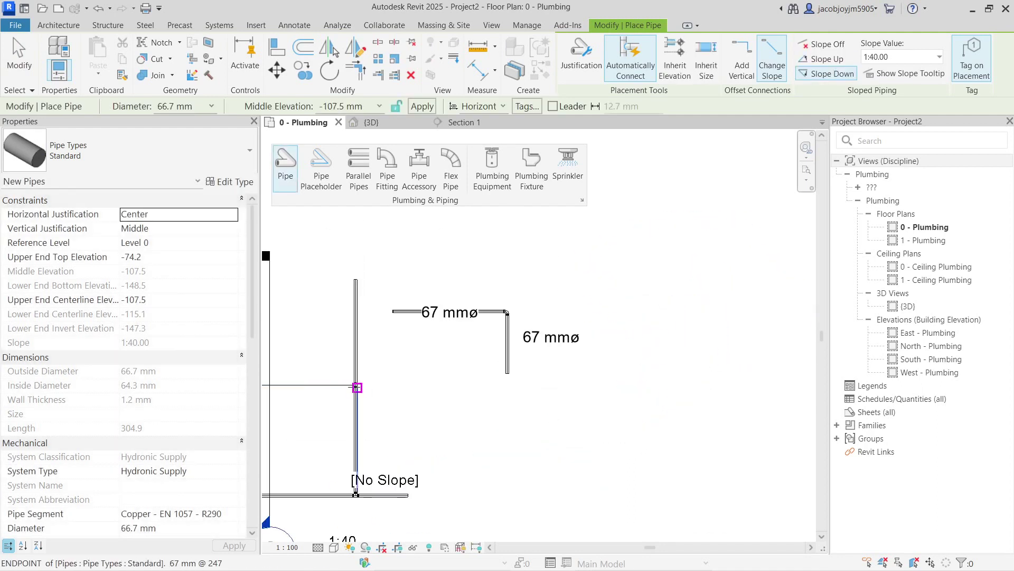
{"action": "left_click", "coordinate": [464, 376]}
{"action": "scroll", "coordinate": [463, 376], "scroll_direction": "down", "scroll_amount": 2}
{"action": "middle_click_drag", "start_coordinate": [464, 375], "coordinate": [619, 323]}
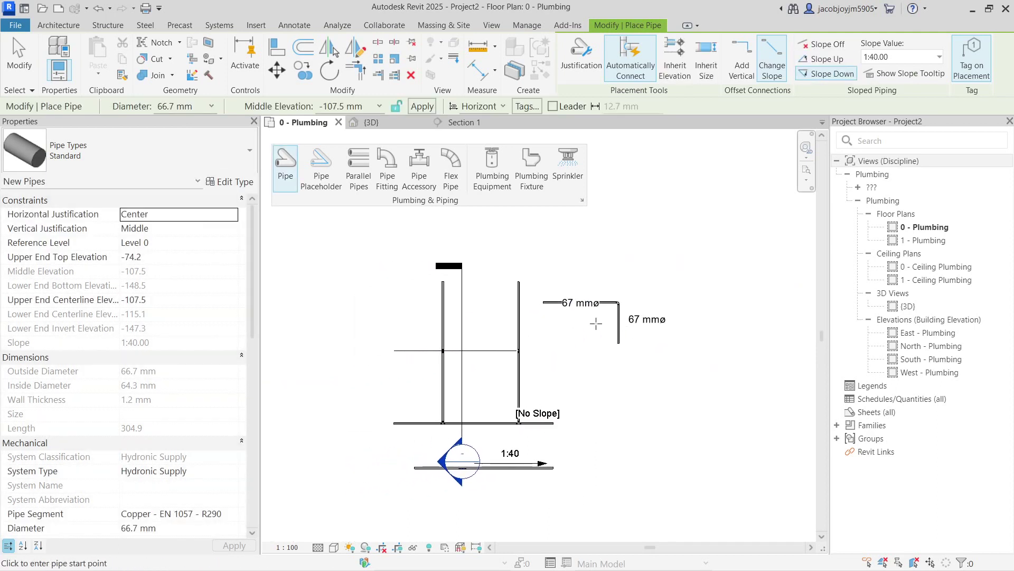
Step: Set the middle elevation to 300 mm and draw a three-segment stepped pipe run with tags below the L-shaped run
{"action": "left_click", "coordinate": [379, 106]}
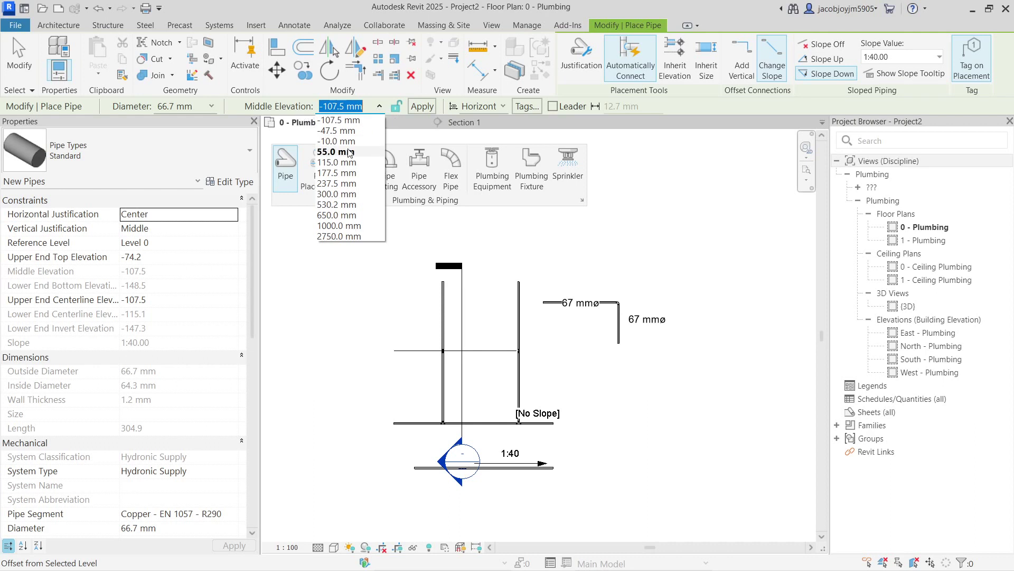
{"action": "left_click", "coordinate": [347, 194]}
{"action": "scroll", "coordinate": [559, 351], "scroll_direction": "up", "scroll_amount": 1}
{"action": "left_click", "coordinate": [537, 343]}
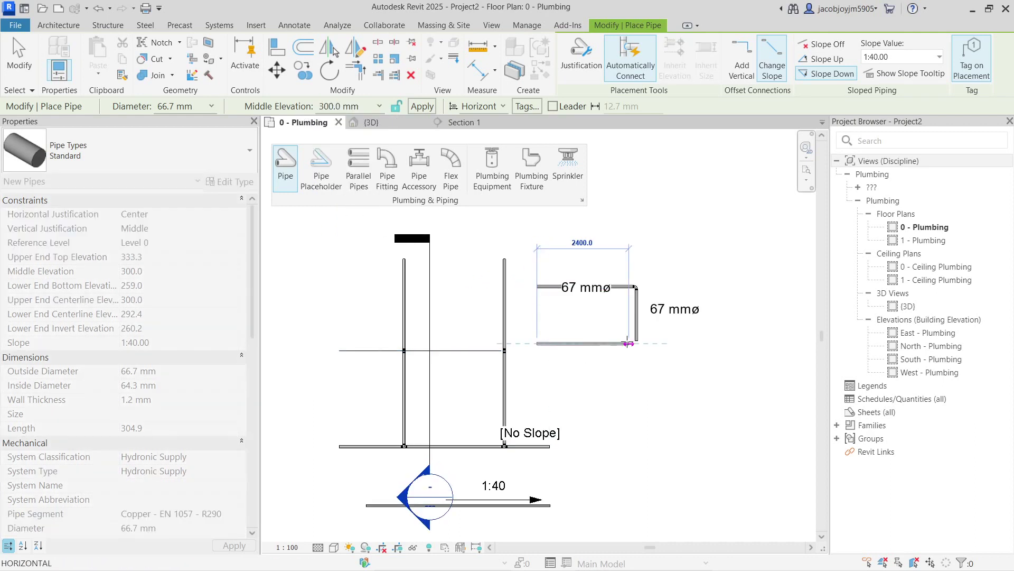
{"action": "left_click", "coordinate": [598, 343]}
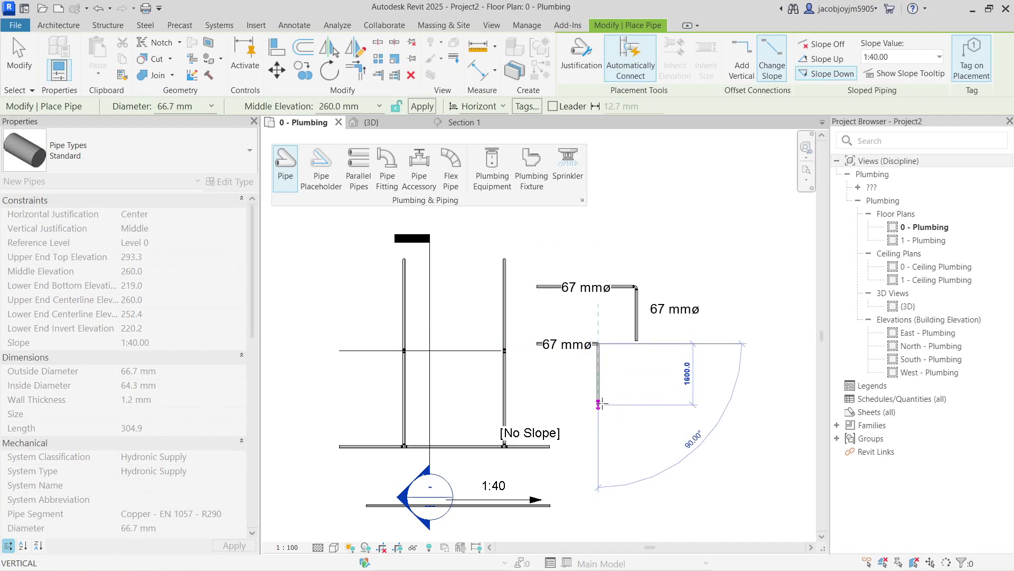
{"action": "left_click", "coordinate": [597, 404]}
{"action": "left_click", "coordinate": [681, 404]}
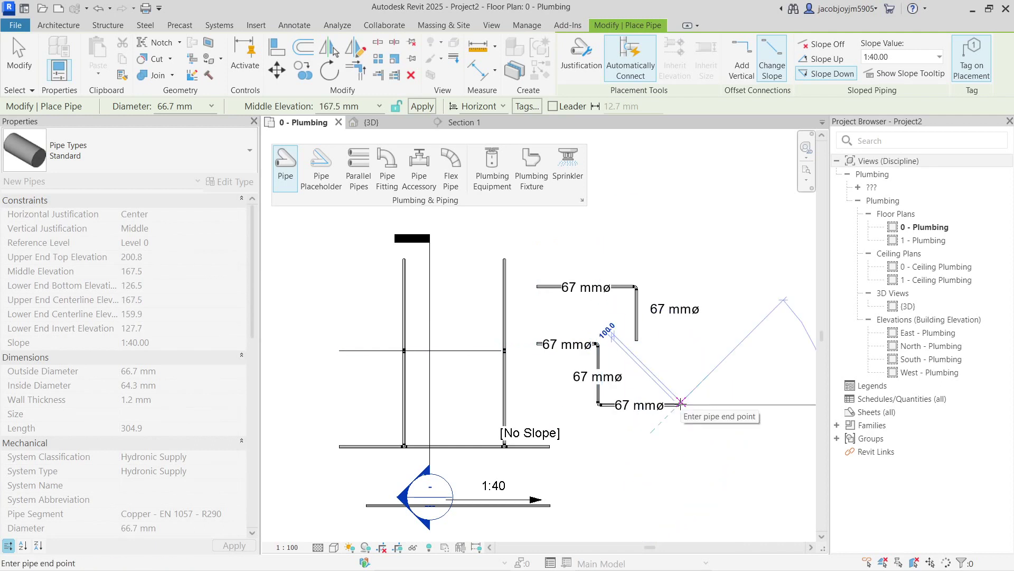
{"action": "key", "text": "Escape"}
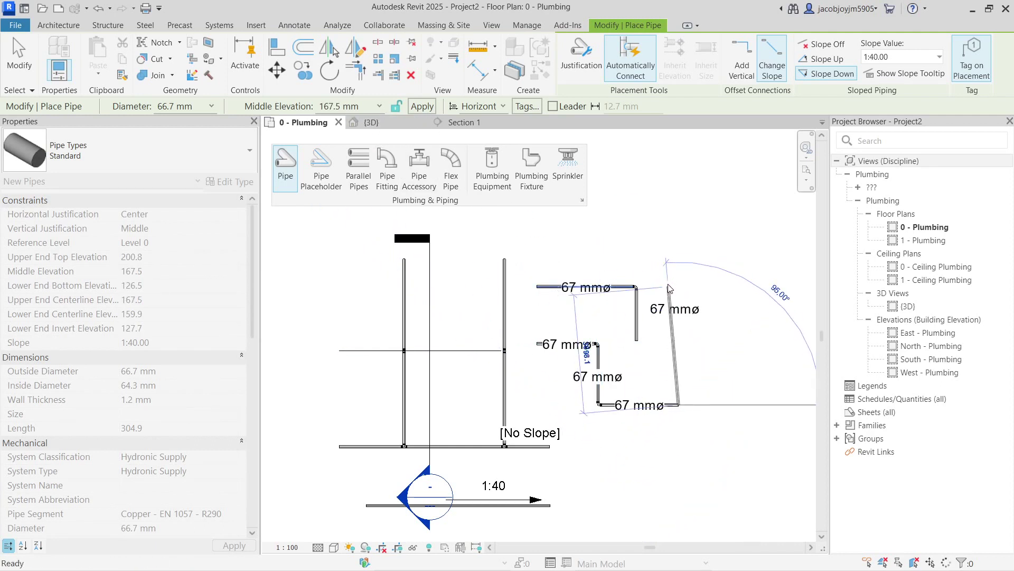
Step: Change the loaded tag for Analytical Pipe Connections to Piping System Abbreviation Tag
{"action": "middle_click_drag", "start_coordinate": [611, 343], "coordinate": [569, 320]}
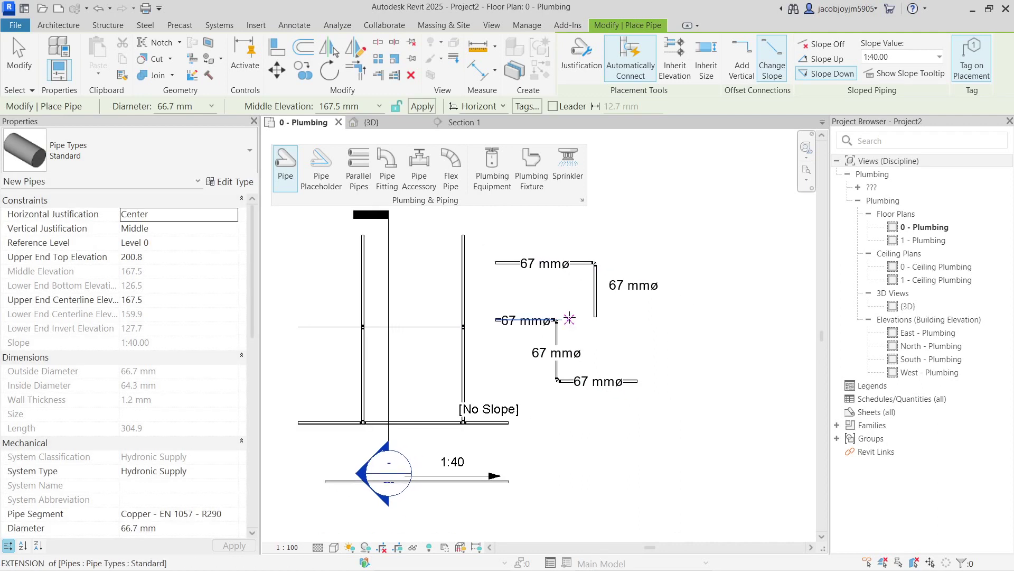
{"action": "middle_click_drag", "start_coordinate": [570, 319], "coordinate": [598, 376]}
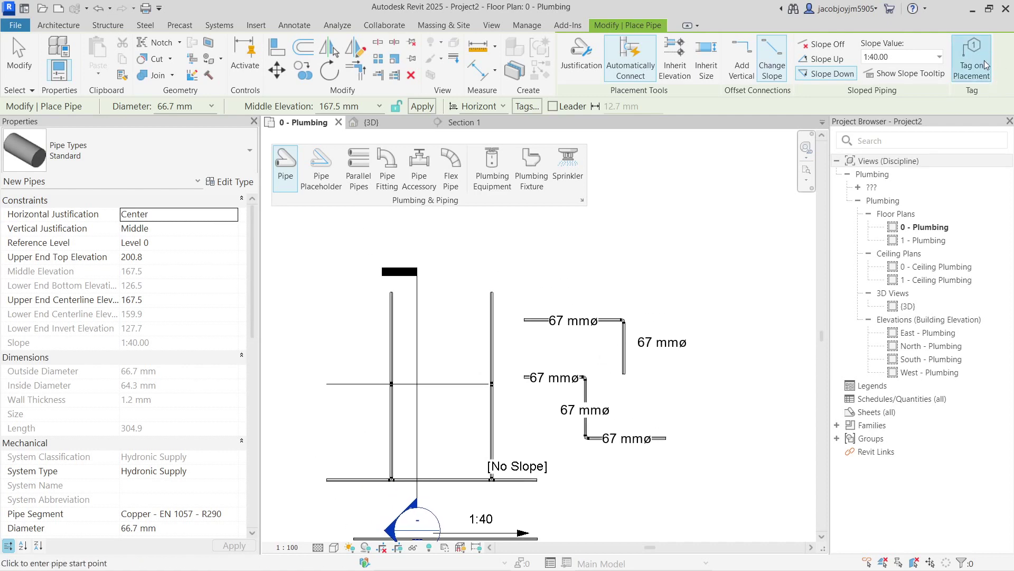
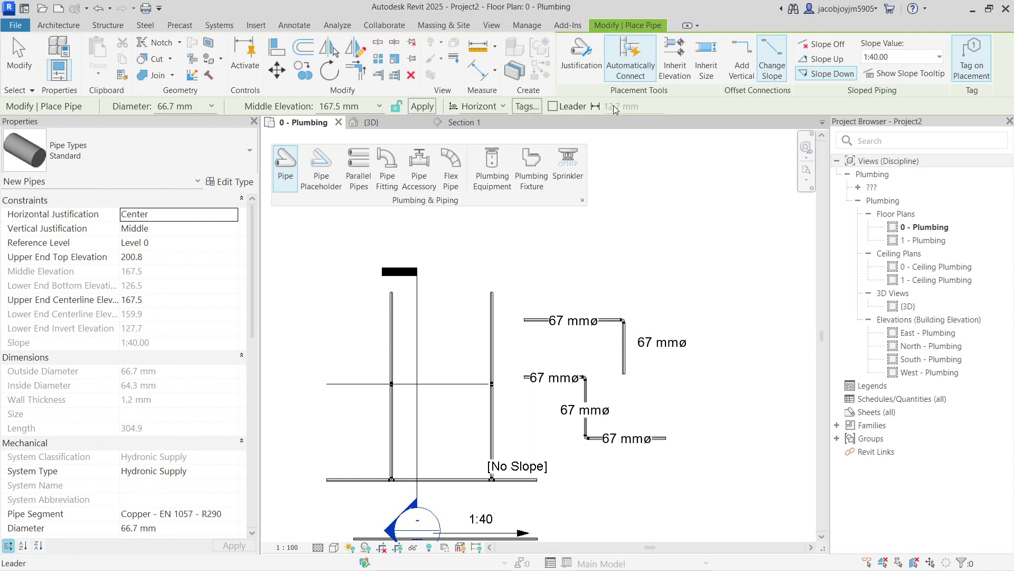
{"action": "left_click", "coordinate": [533, 109]}
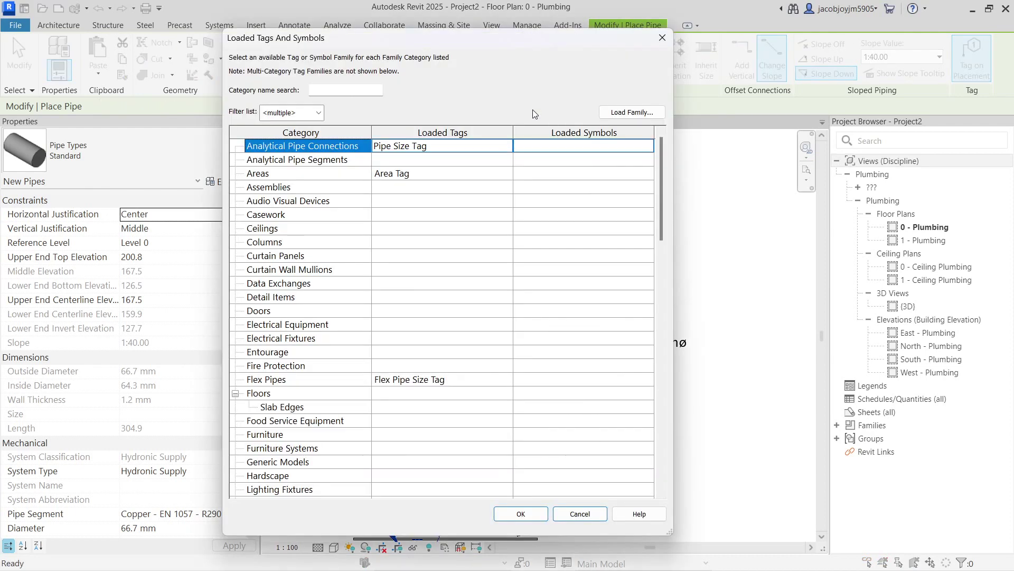
{"action": "left_click", "coordinate": [509, 144]}
{"action": "left_click", "coordinate": [507, 148]}
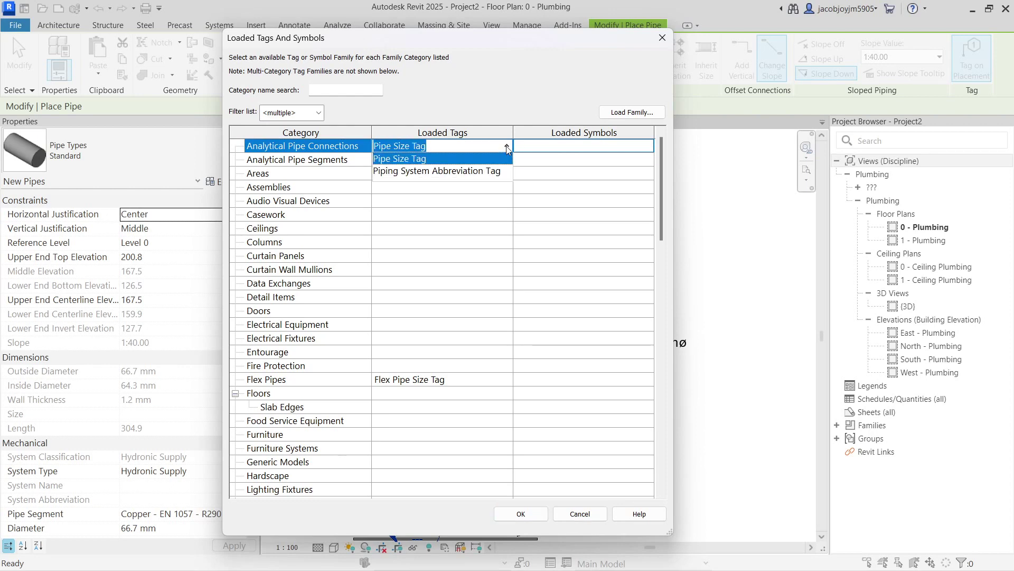
{"action": "left_click", "coordinate": [496, 171]}
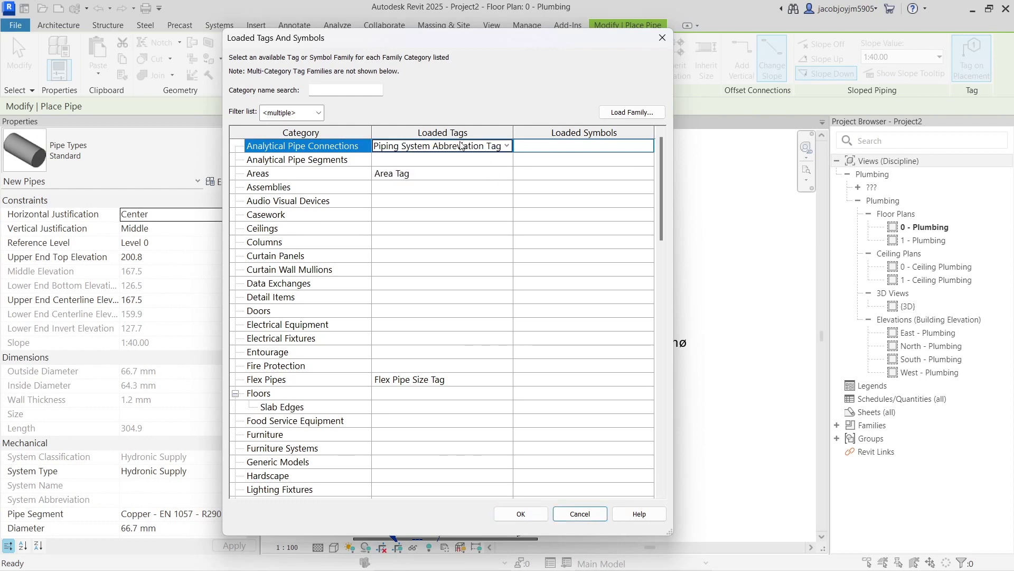
{"action": "left_click", "coordinate": [520, 513]}
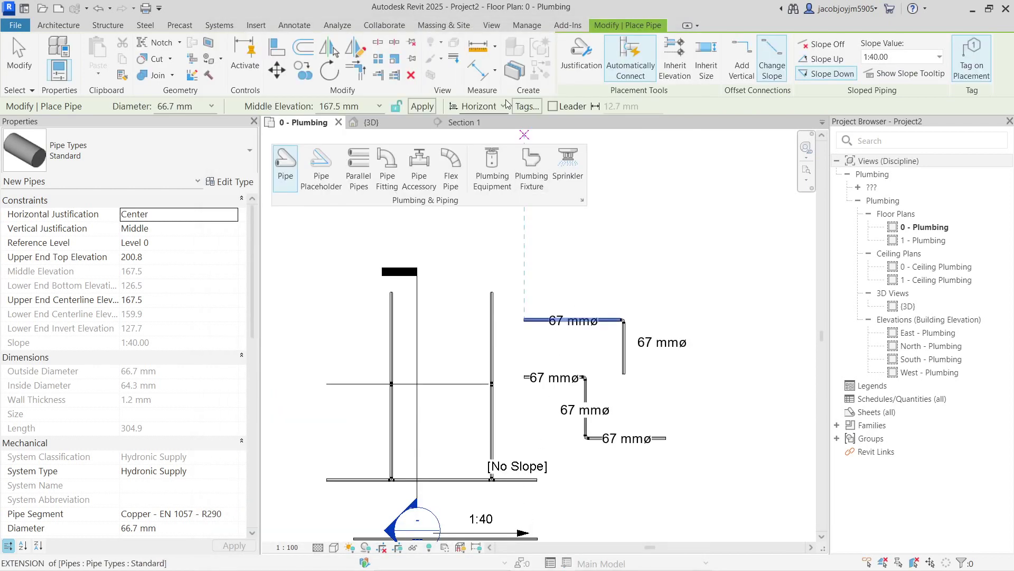
Step: Draw a horizontal pipe above the L-shaped run, tagged on placement with the system abbreviation tag
{"action": "left_click", "coordinate": [537, 259]}
{"action": "left_click", "coordinate": [624, 260]}
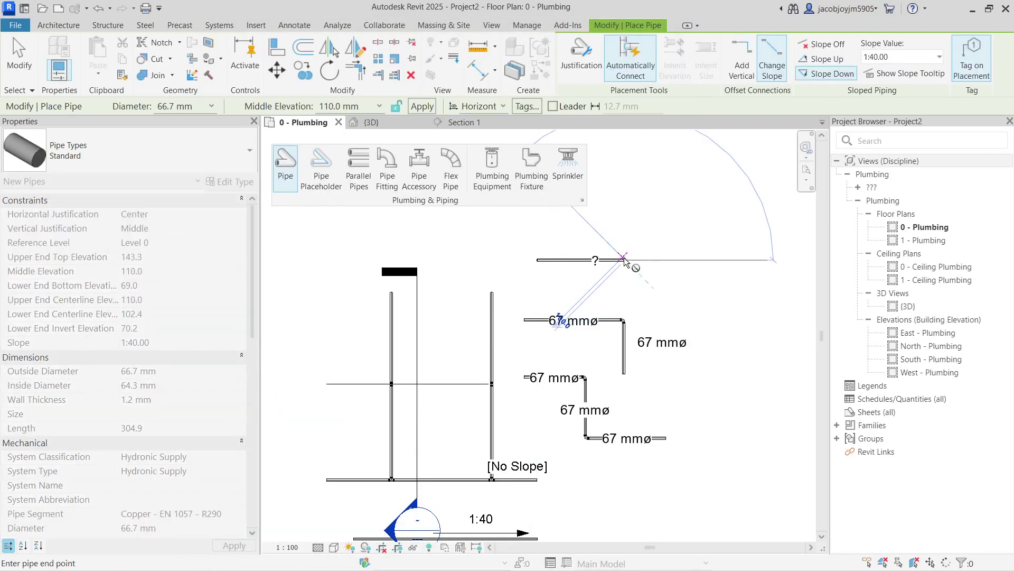
{"action": "scroll", "coordinate": [622, 261], "scroll_direction": "up", "scroll_amount": 4}
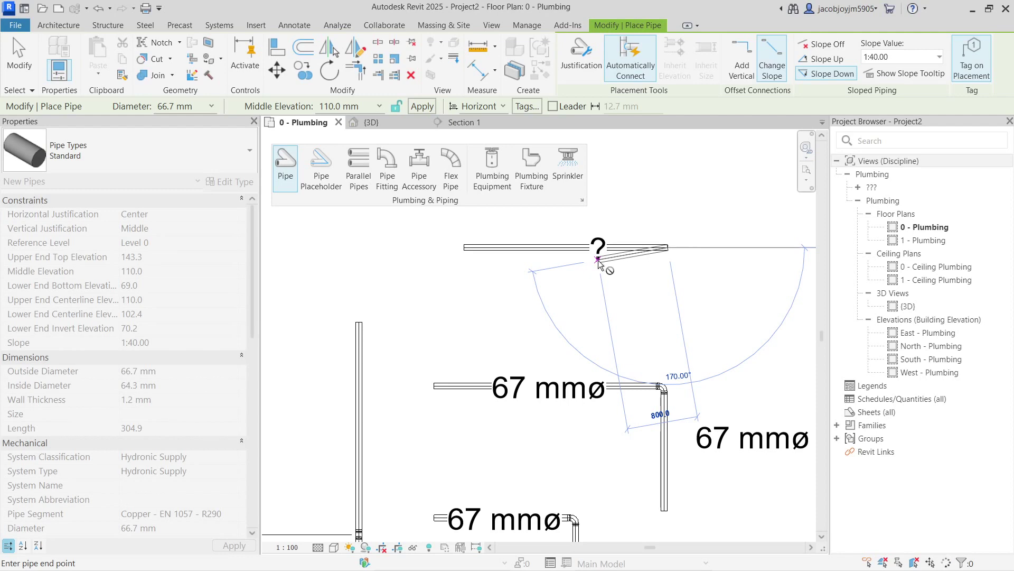
{"action": "scroll", "coordinate": [581, 238], "scroll_direction": "down", "scroll_amount": 3}
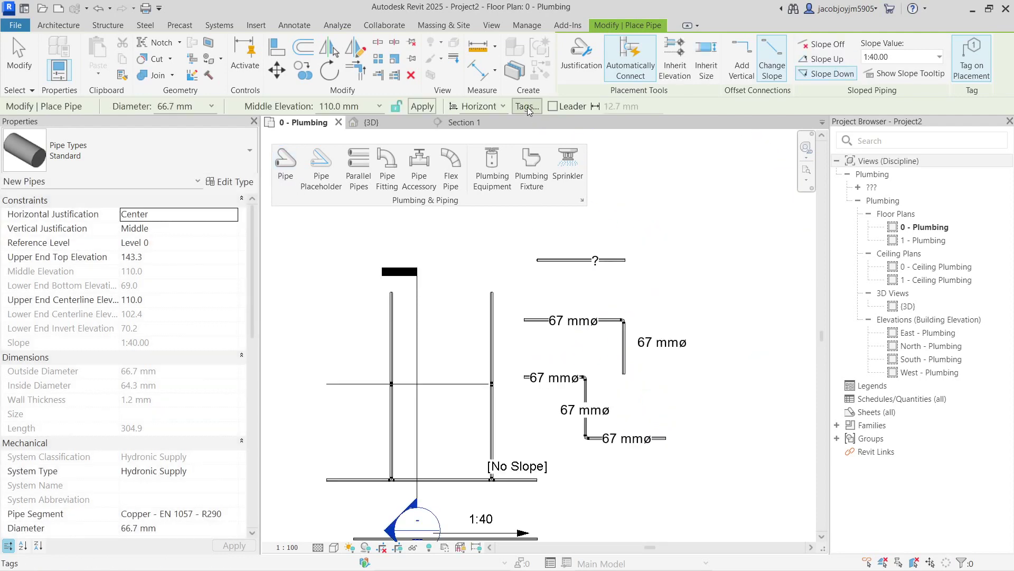
Step: Switch the loaded tag for Analytical Pipe Connections back to Pipe Size Tag
{"action": "left_click", "coordinate": [527, 106]}
{"action": "left_click", "coordinate": [506, 148]}
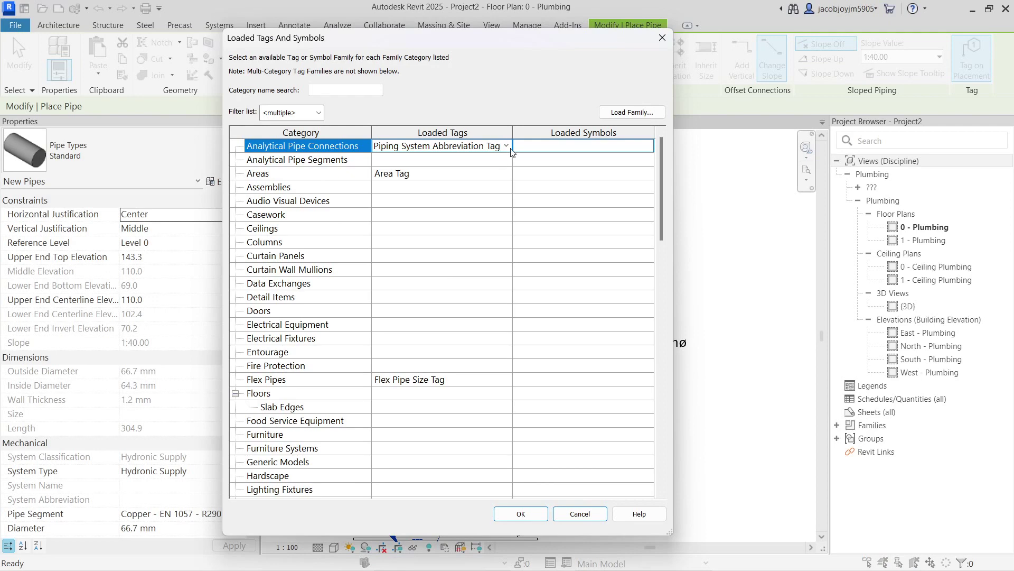
{"action": "left_click", "coordinate": [507, 148]}
{"action": "left_click", "coordinate": [456, 160]}
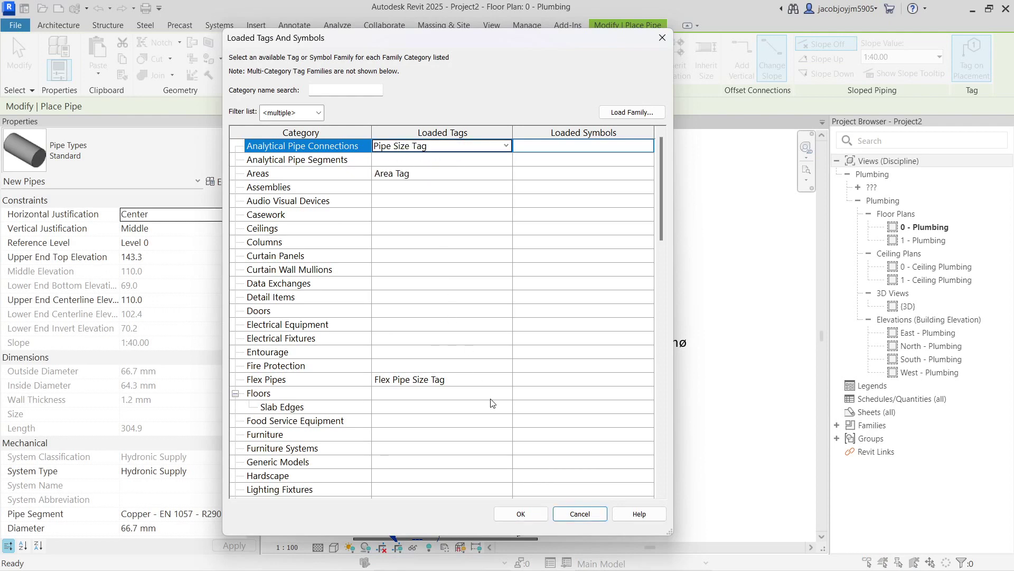
{"action": "left_click", "coordinate": [529, 515]}
Step: Draw another horizontal pipe with a size tag just above the pipe carrying the system abbreviation tag
{"action": "left_click", "coordinate": [547, 231]}
{"action": "left_click", "coordinate": [626, 231]}
{"action": "key", "text": "Escape"}
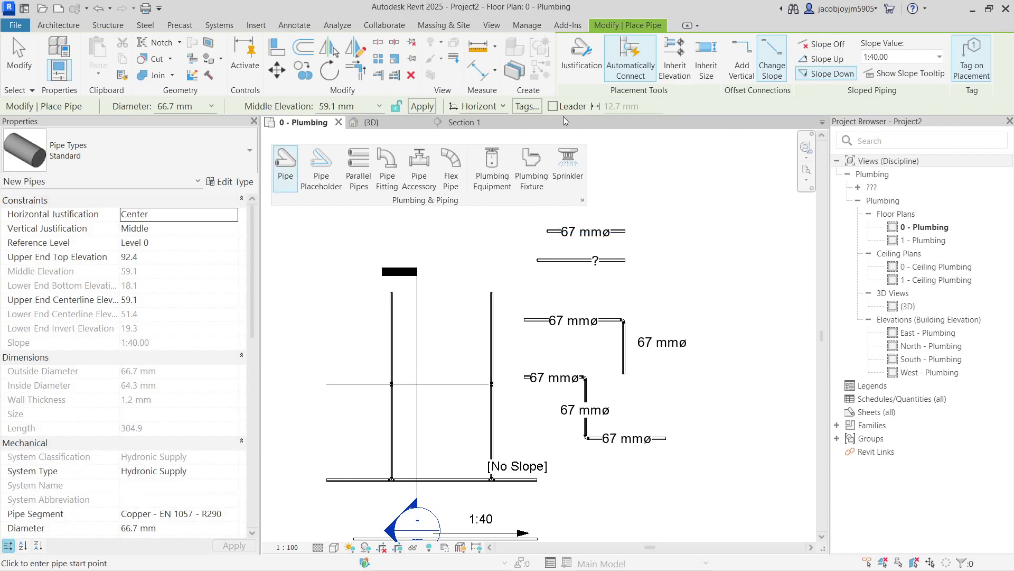
Step: Set the placement tag orientation to Model and draw a stepped three-segment pipe run above the section marker
{"action": "left_click", "coordinate": [495, 107]}
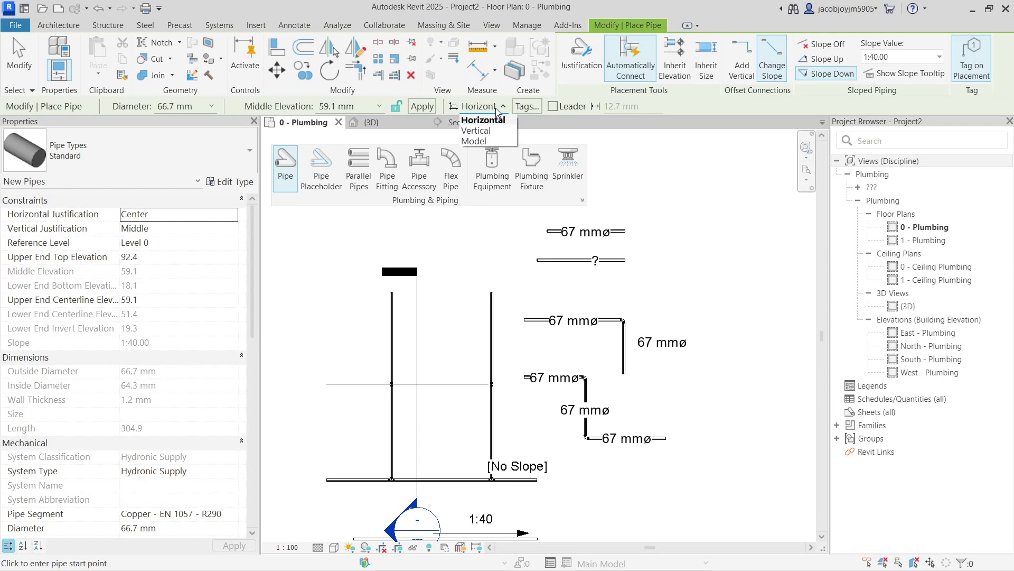
{"action": "left_click", "coordinate": [489, 138]}
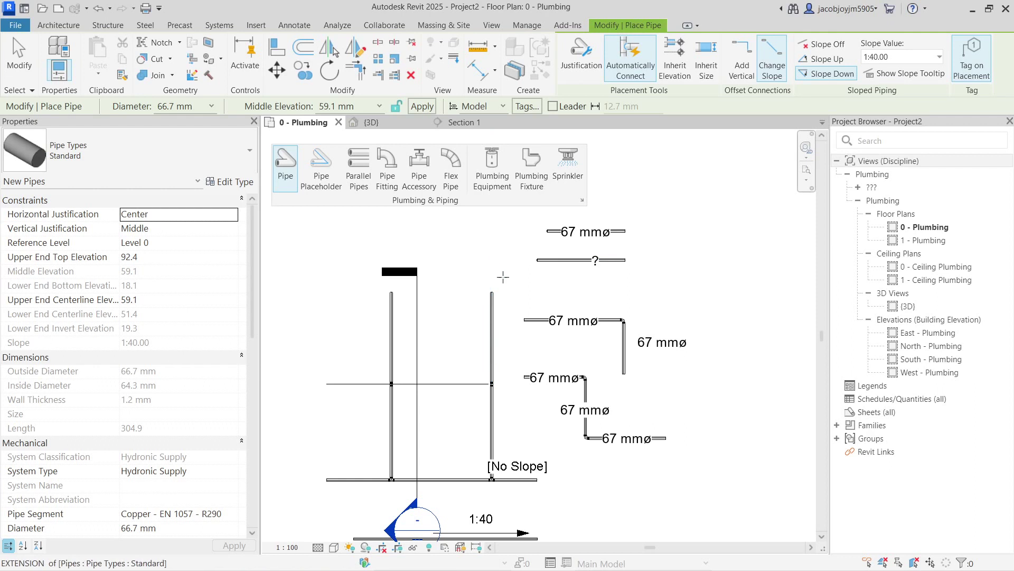
{"action": "middle_click_drag", "start_coordinate": [503, 277], "coordinate": [631, 446]}
{"action": "left_click", "coordinate": [566, 336]}
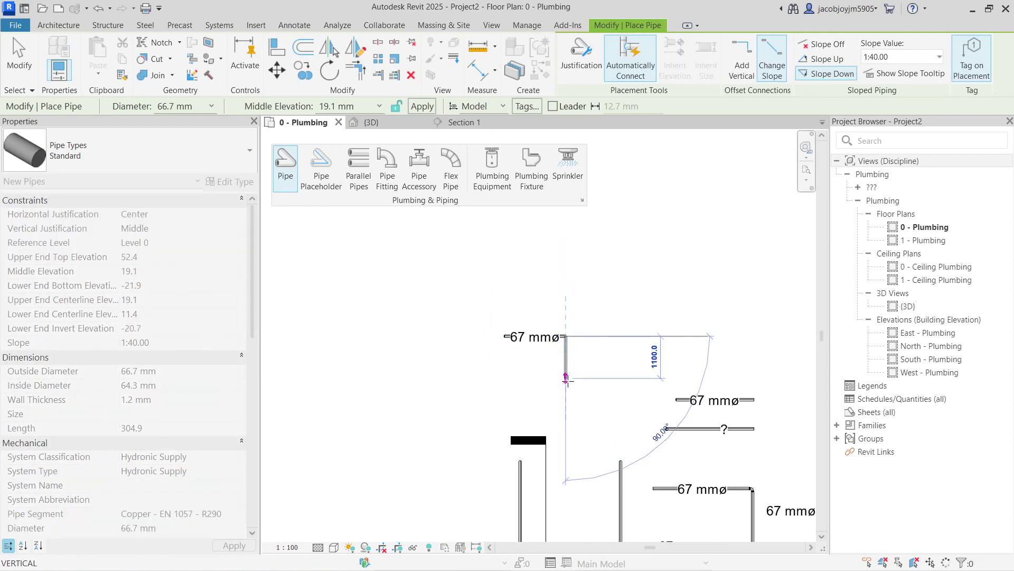
{"action": "left_click", "coordinate": [566, 409]}
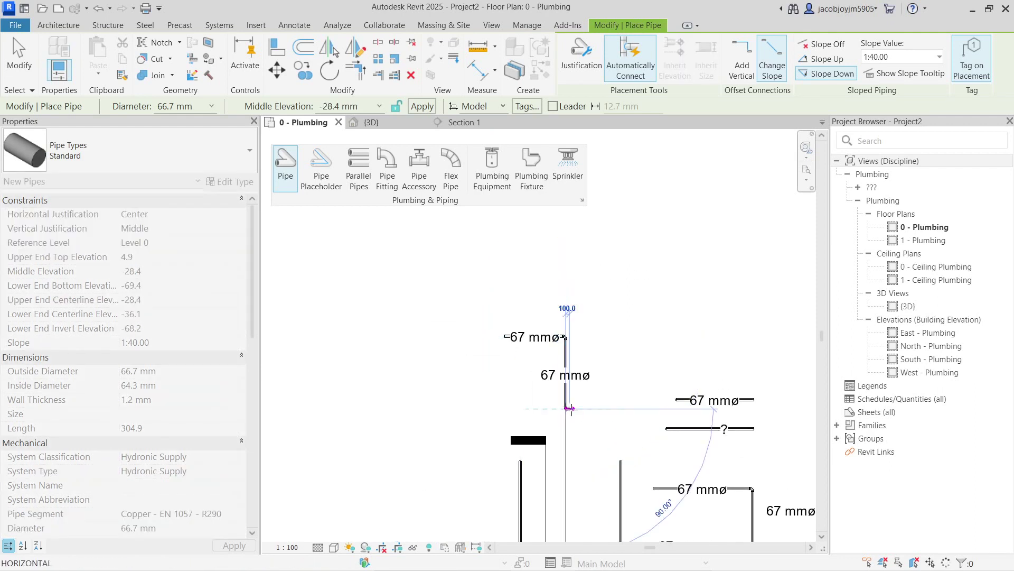
{"action": "left_click", "coordinate": [628, 408]}
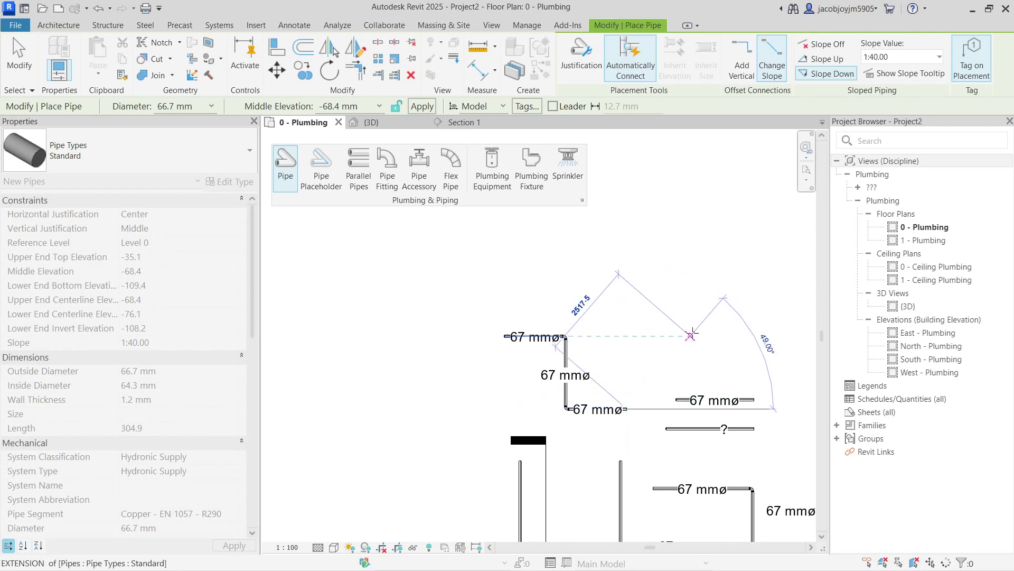
{"action": "key", "text": "Escape"}
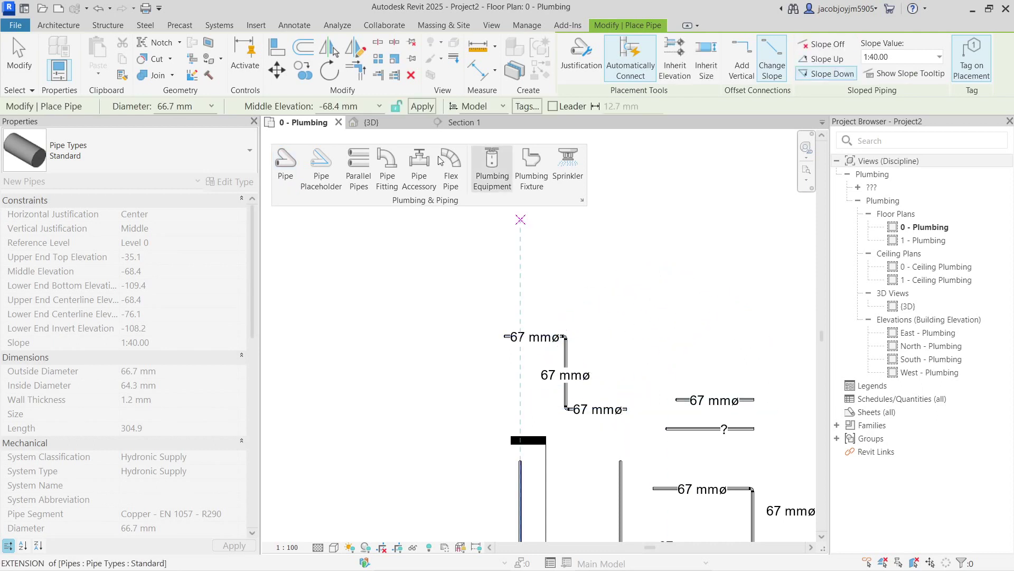
Step: Set the middle elevation to 167.5 mm and draw a diagonal tagged pipe beside the new stepped run
{"action": "left_click", "coordinate": [380, 106]}
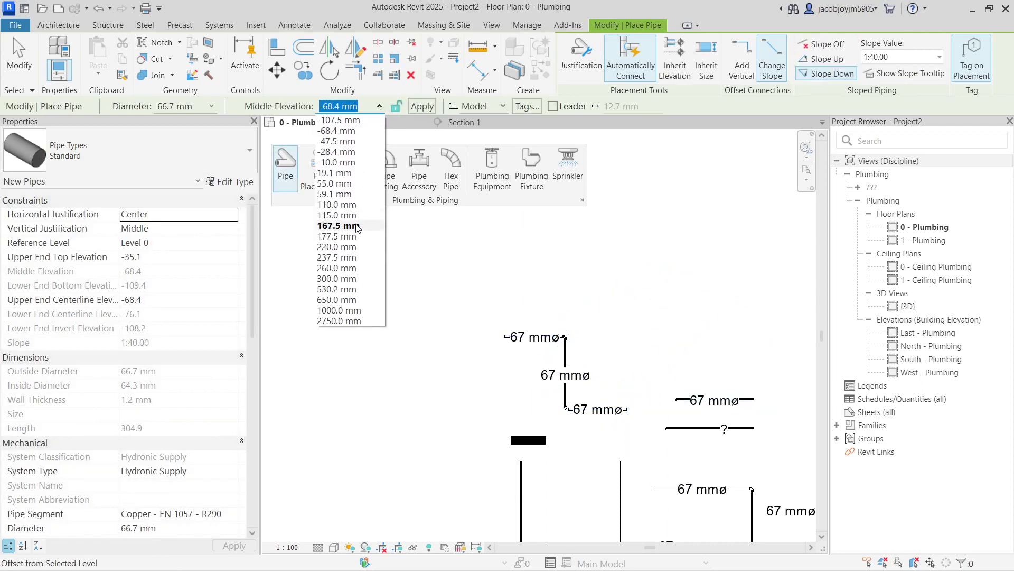
{"action": "left_click", "coordinate": [338, 226]}
{"action": "left_click", "coordinate": [621, 367]}
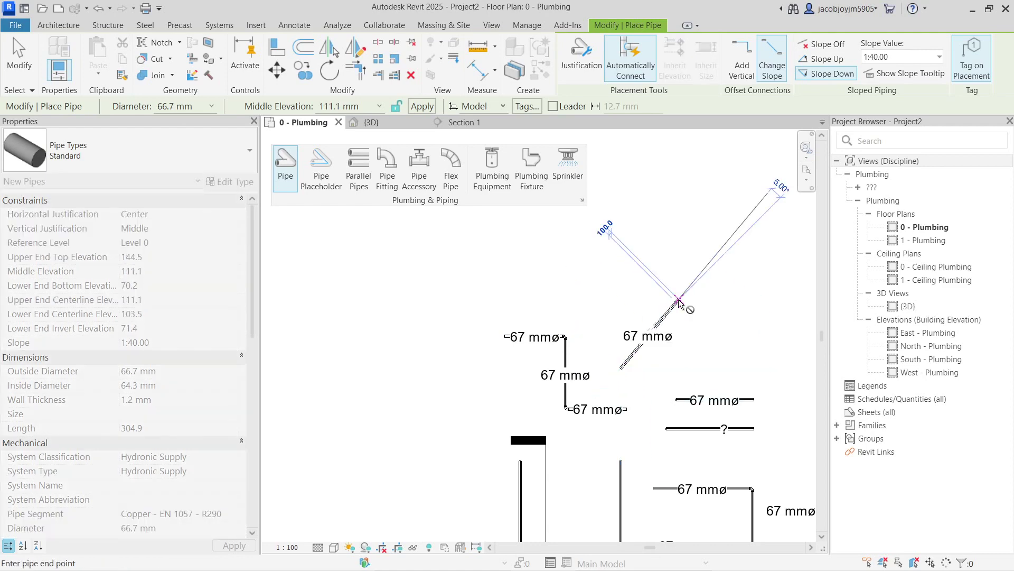
{"action": "left_click", "coordinate": [679, 302]}
{"action": "key", "text": "Escape"}
{"action": "key", "text": "Escape"}
Step: Check the type properties of the diagonal pipe's size tag
{"action": "left_click", "coordinate": [656, 336]}
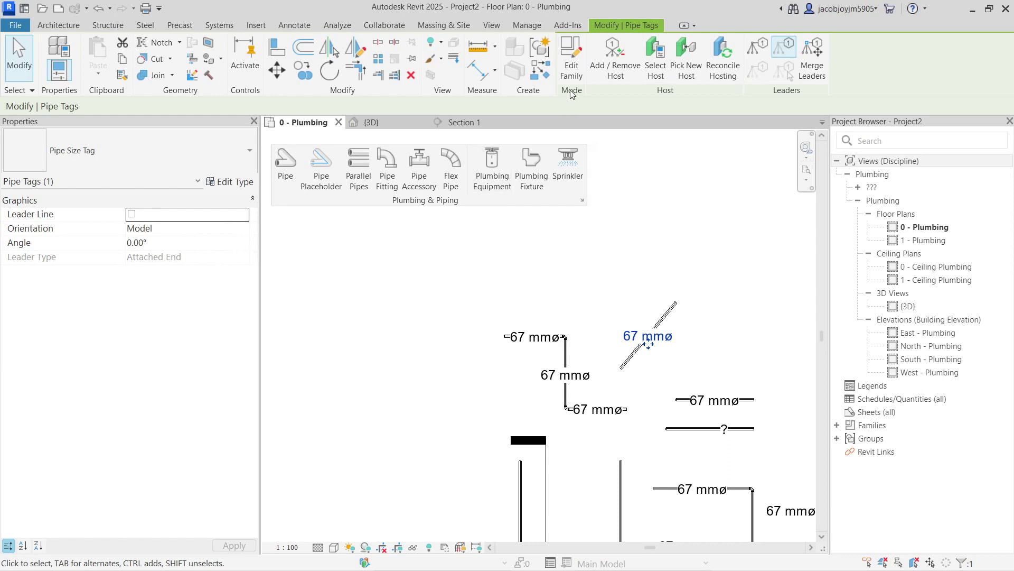
{"action": "left_click", "coordinate": [232, 183]}
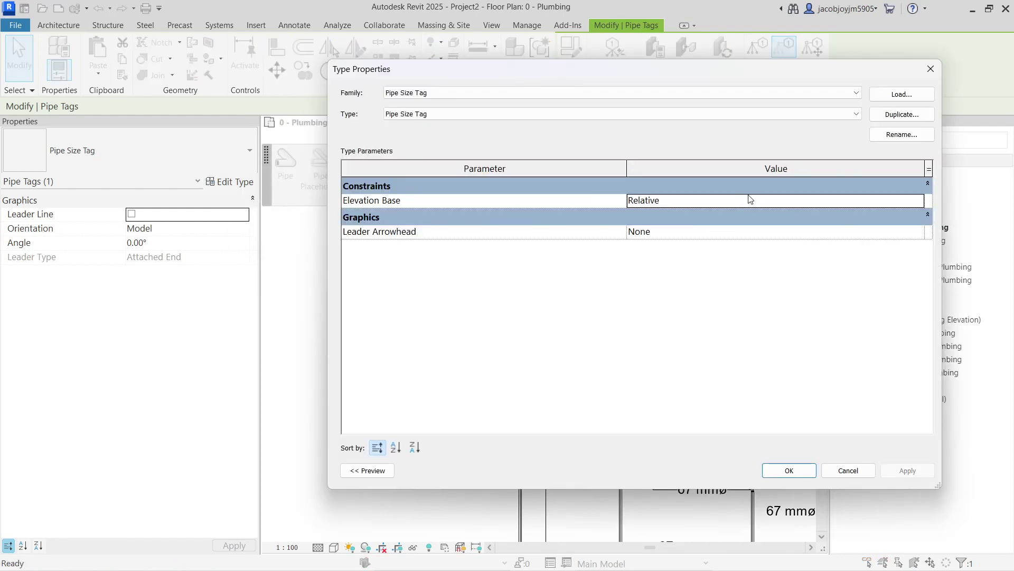
{"action": "left_click", "coordinate": [931, 69]}
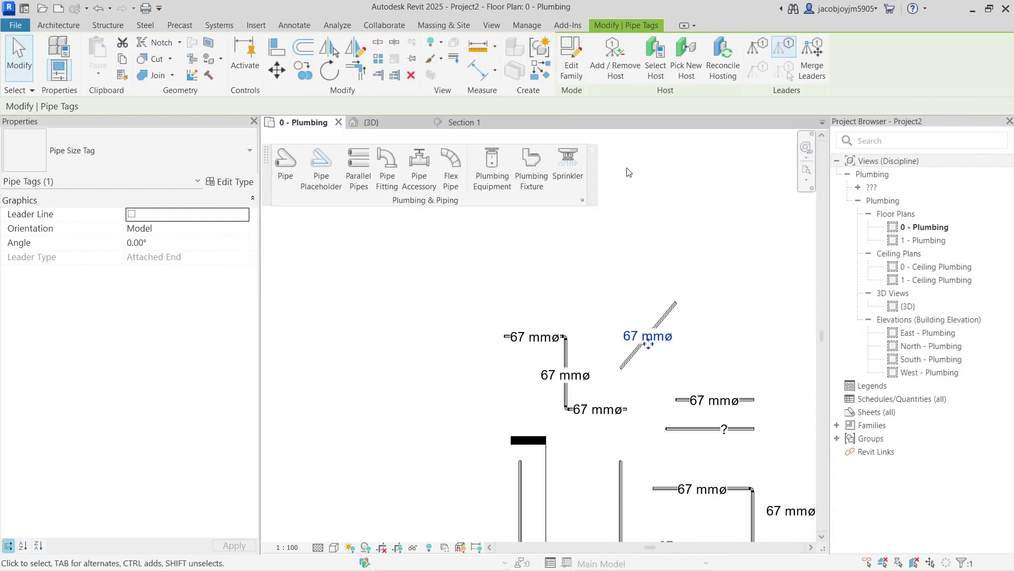
Step: Turn off Keep Readable for the Pipe Size Tag family's label and reload it unsaved, overwriting the existing version and its parameter values
{"action": "left_click", "coordinate": [571, 58]}
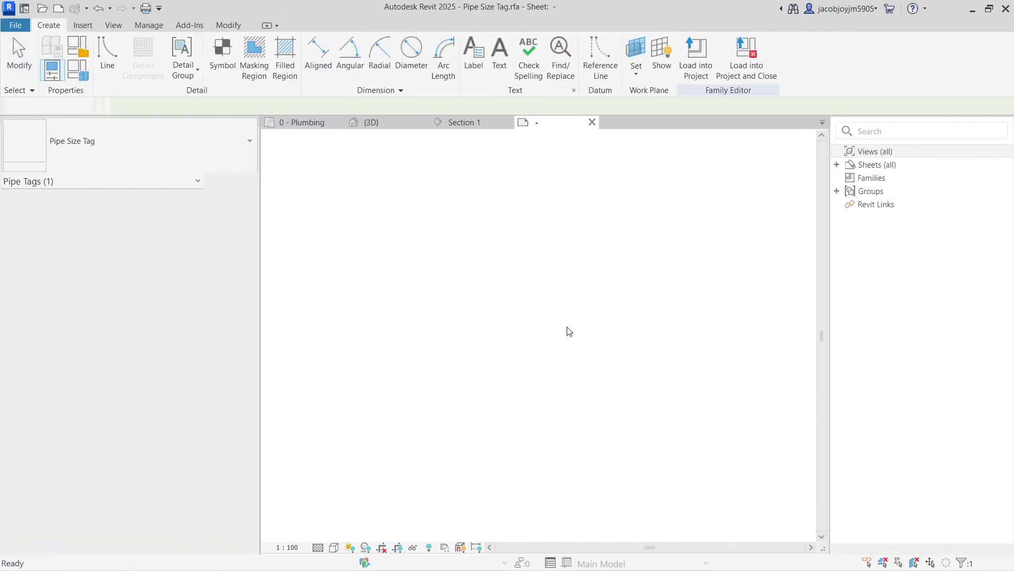
{"action": "left_click", "coordinate": [569, 332]}
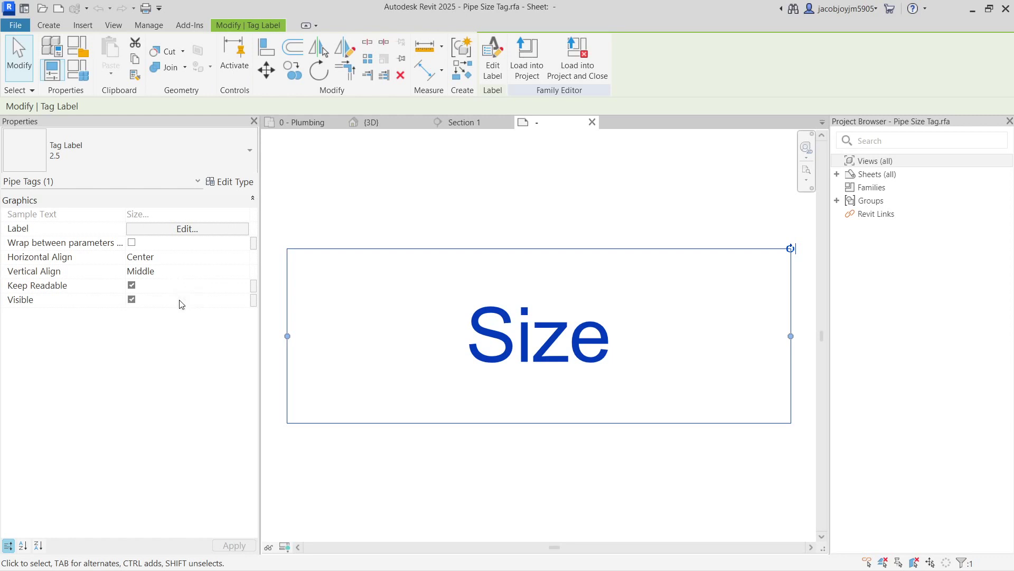
{"action": "left_click", "coordinate": [131, 286]}
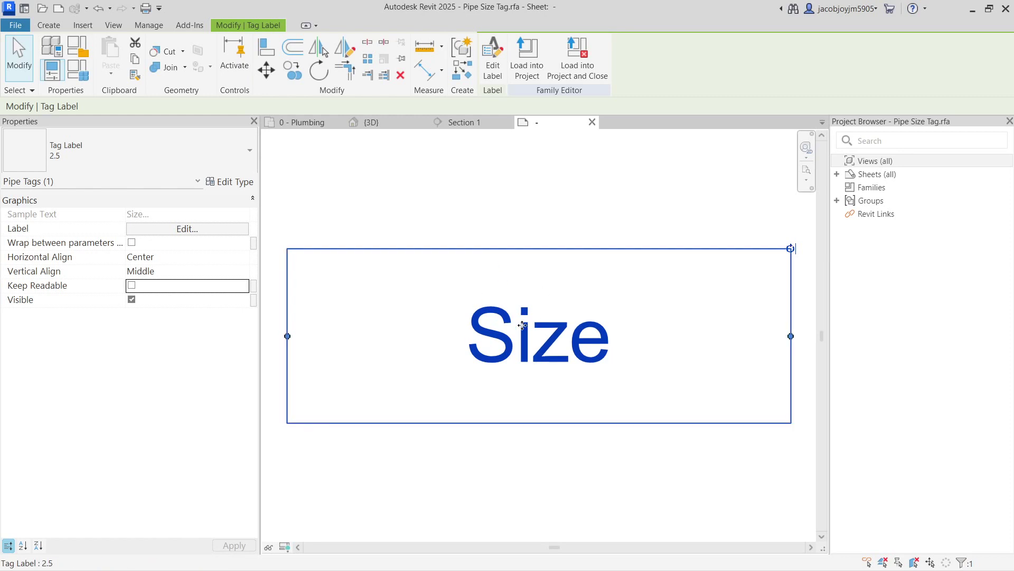
{"action": "left_click", "coordinate": [578, 61]}
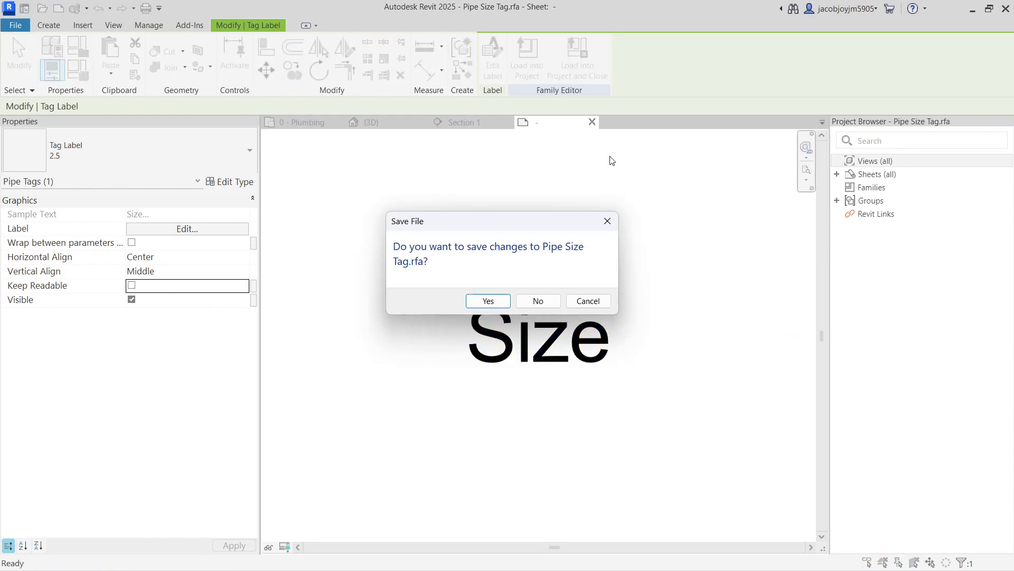
{"action": "left_click", "coordinate": [544, 300]}
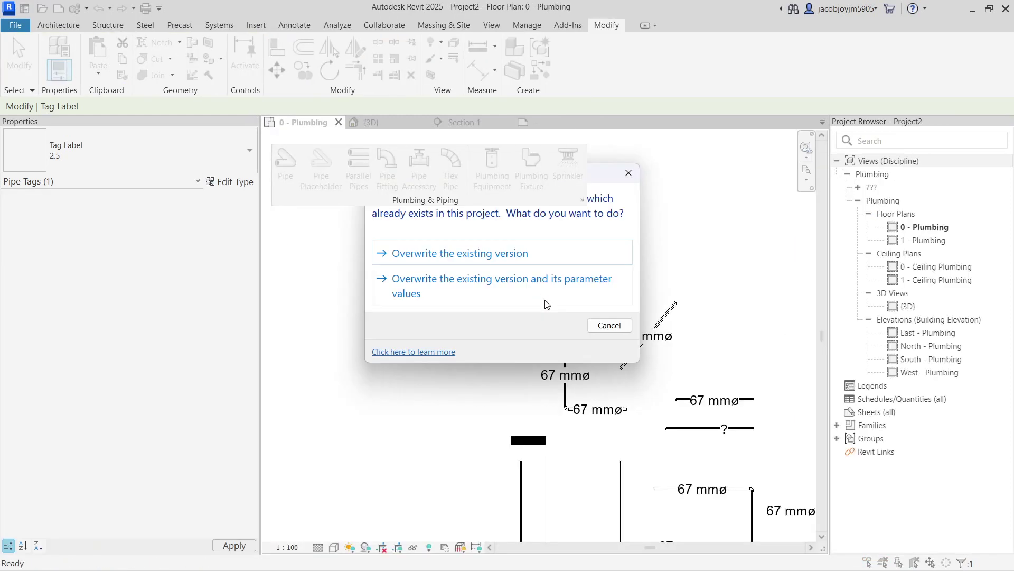
{"action": "left_click", "coordinate": [494, 287]}
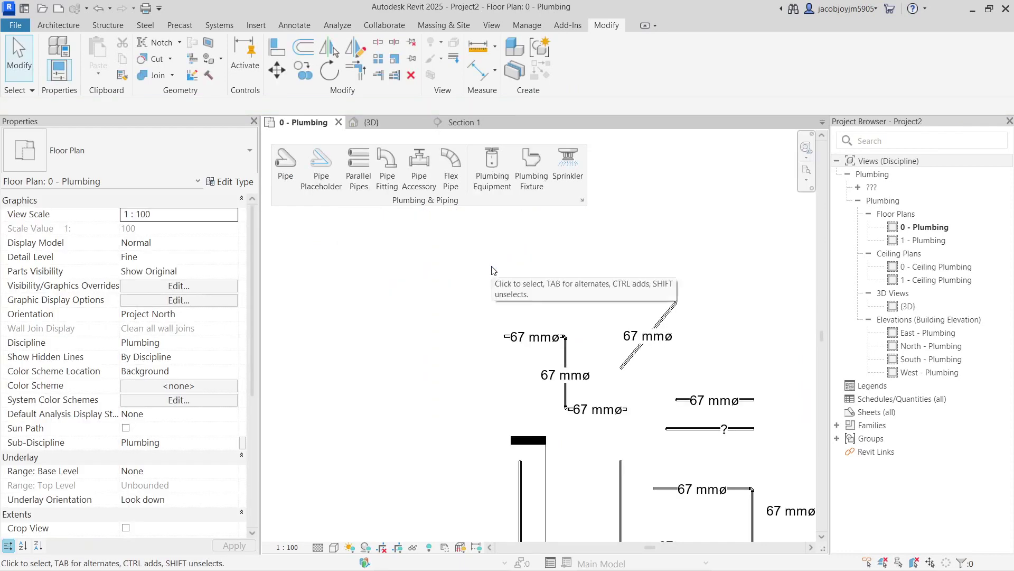
Step: Draw a V-shaped two-segment pipe run above the stepped run and move the second segment's size tag above its pipe
{"action": "left_click", "coordinate": [286, 169]}
{"action": "middle_click_drag", "start_coordinate": [465, 261], "coordinate": [465, 355]}
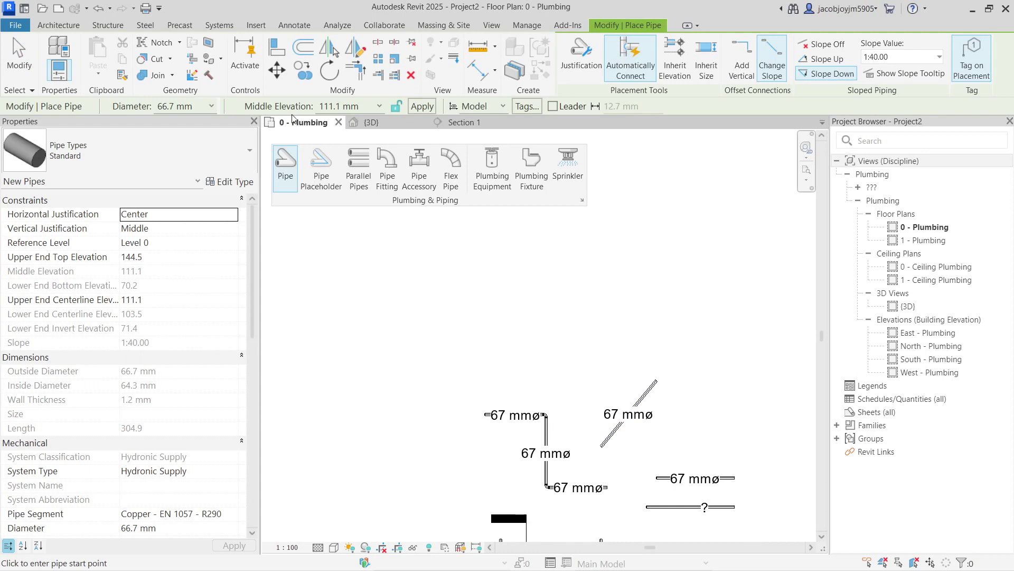
{"action": "left_click", "coordinate": [459, 299]}
{"action": "left_click", "coordinate": [510, 354]}
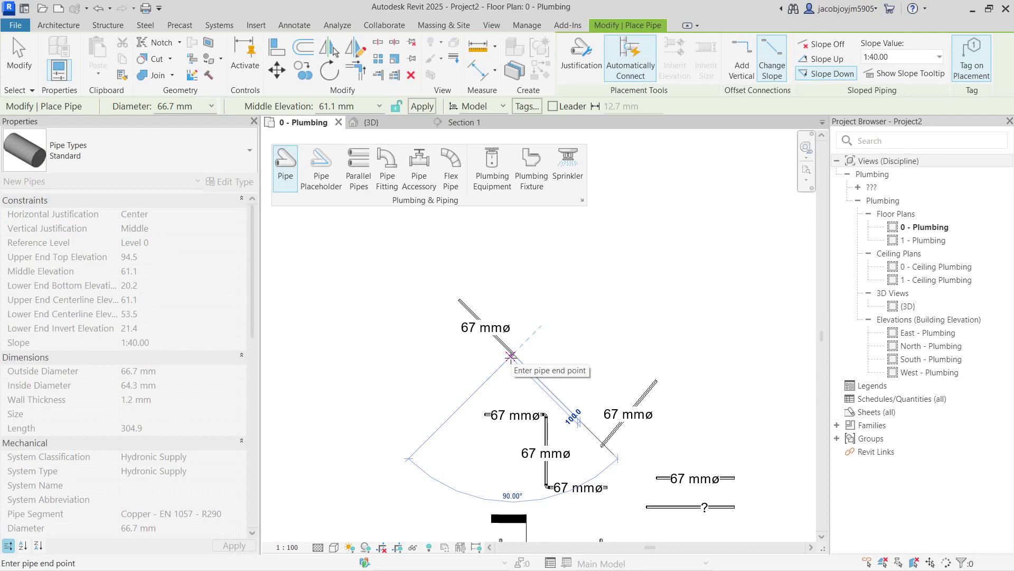
{"action": "left_click", "coordinate": [596, 331]}
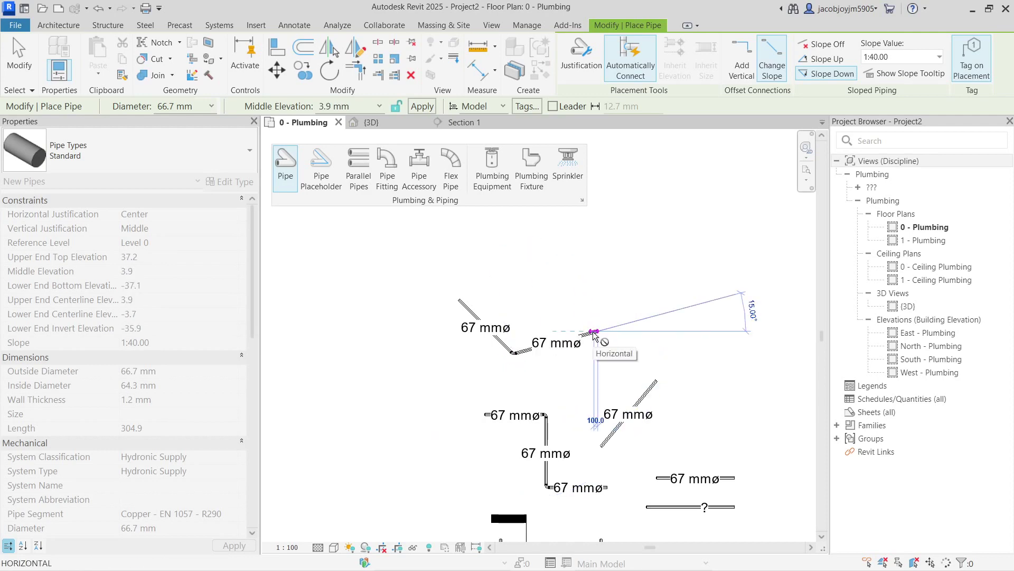
{"action": "key", "text": "Escape"}
{"action": "key", "text": "Escape"}
{"action": "left_click", "coordinate": [558, 348]}
{"action": "left_click_drag", "start_coordinate": [556, 350], "coordinate": [554, 330]}
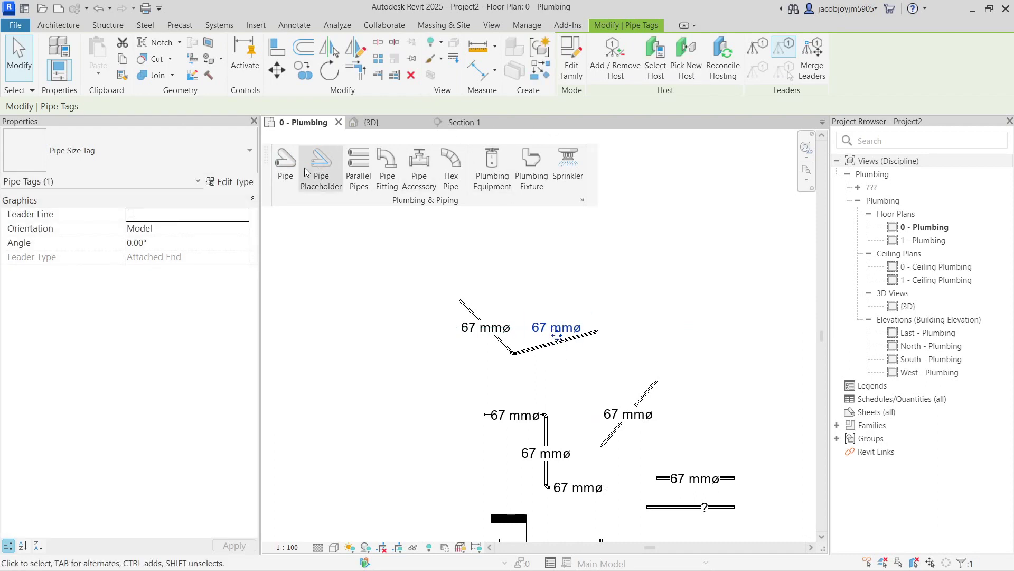
Step: Set the placement tag orientation to Vertical and draw an L-shaped pipe run above the V-shaped run
{"action": "left_click", "coordinate": [285, 166]}
{"action": "left_click", "coordinate": [458, 109]}
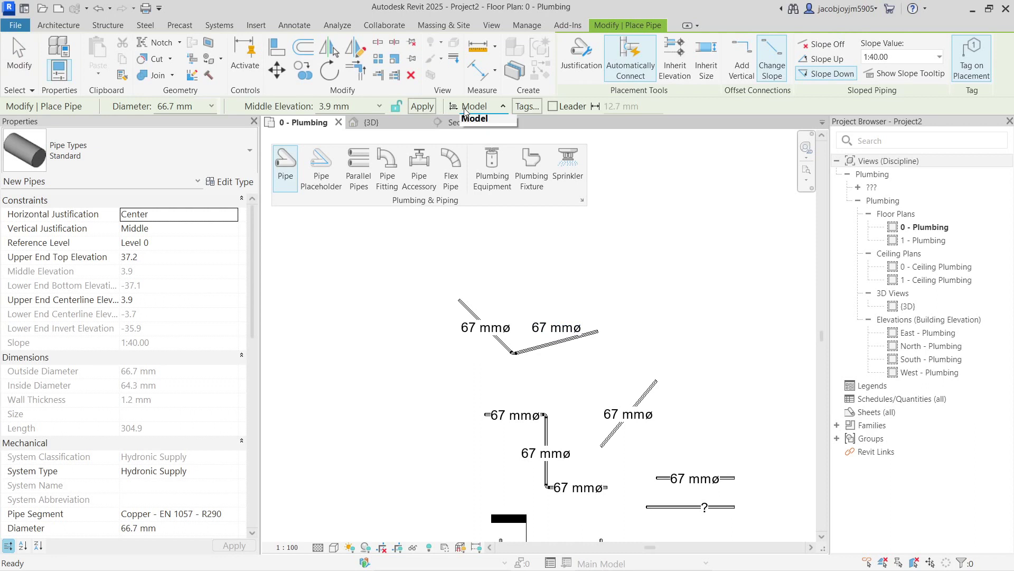
{"action": "left_click", "coordinate": [478, 132]}
{"action": "left_click", "coordinate": [577, 258]}
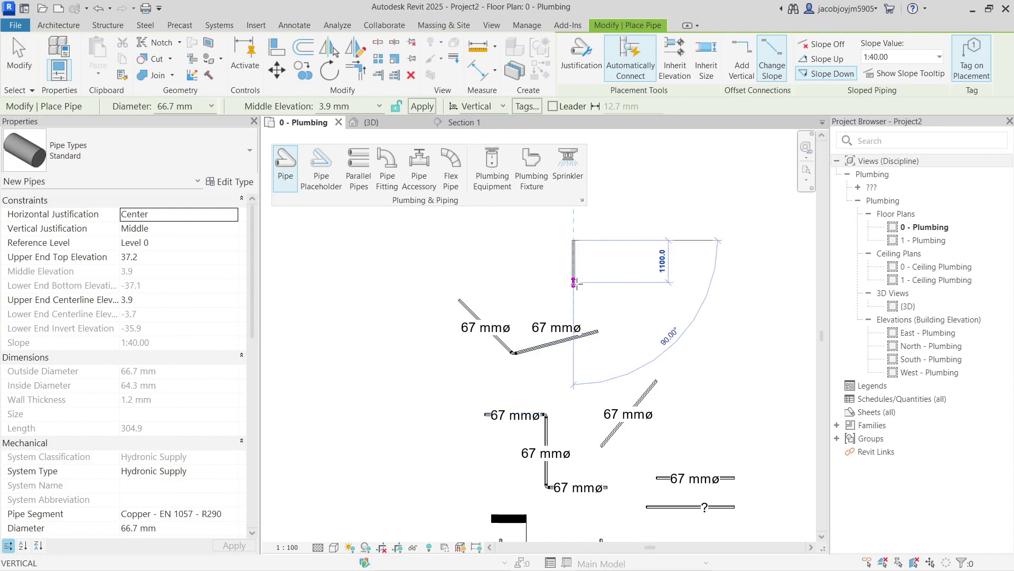
{"action": "left_click", "coordinate": [578, 286]}
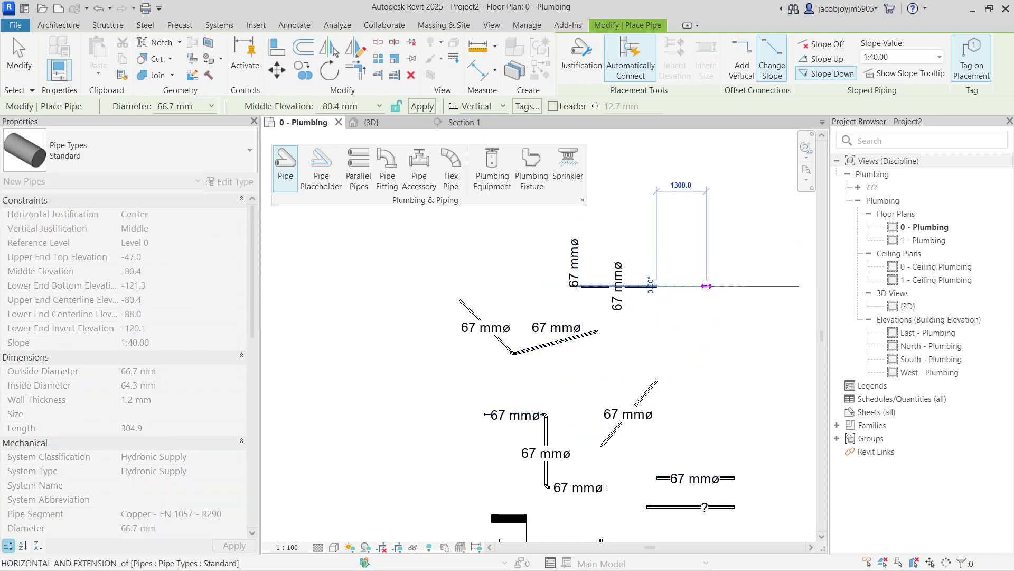
{"action": "key", "text": "Escape"}
{"action": "middle_click_drag", "start_coordinate": [600, 268], "coordinate": [507, 255]}
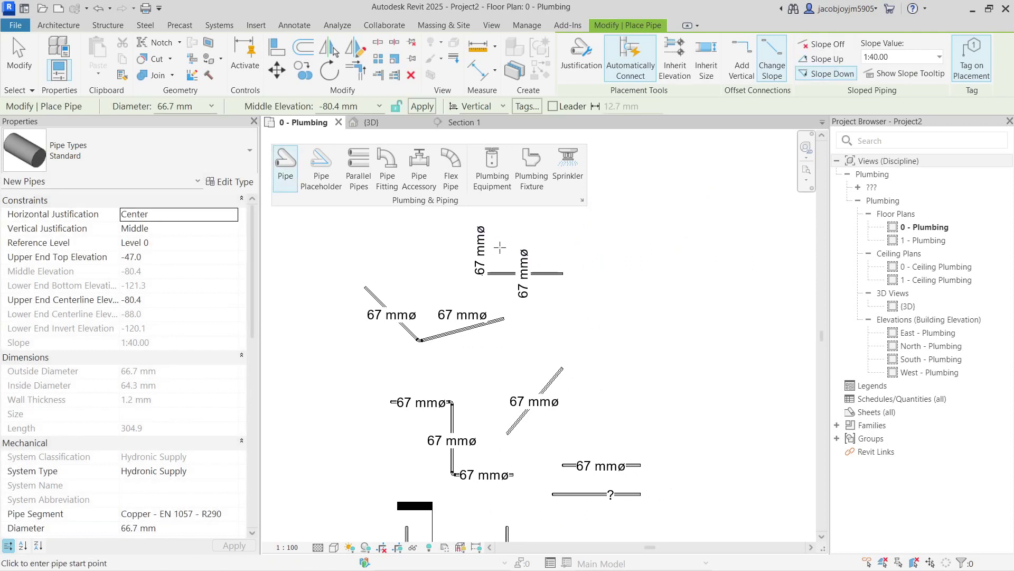
Step: Enable the tag leader with a length of 15 mm and try placing a pipe beside the V-shaped run
{"action": "left_click", "coordinate": [553, 106]}
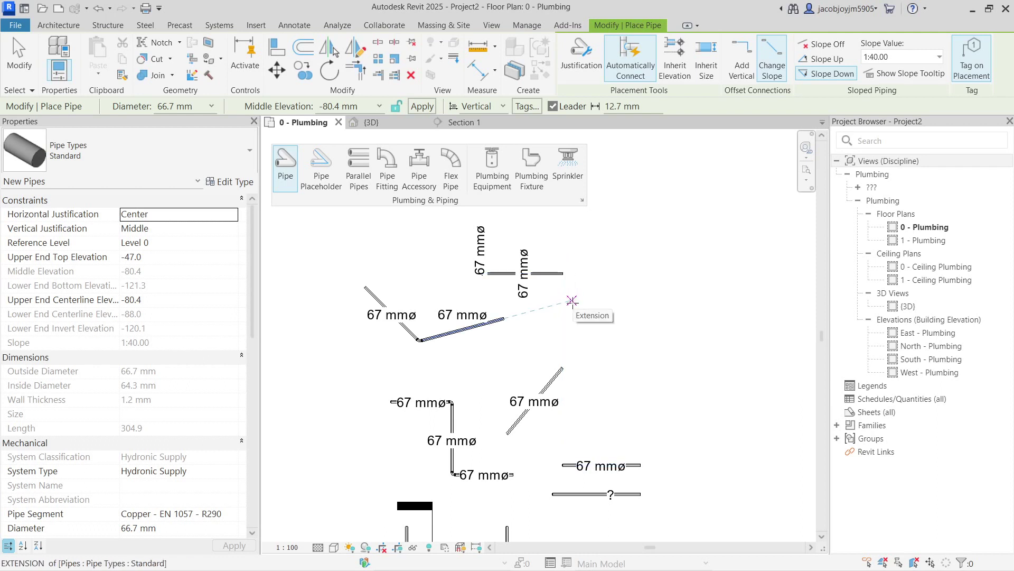
{"action": "left_click", "coordinate": [649, 106]}
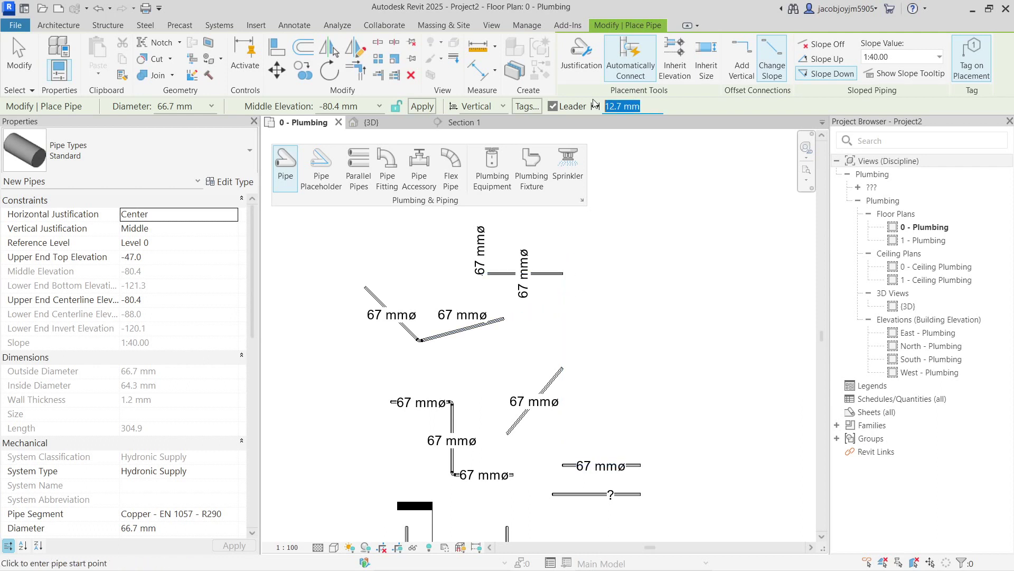
{"action": "type", "text": "15"}
{"action": "left_click", "coordinate": [598, 286]}
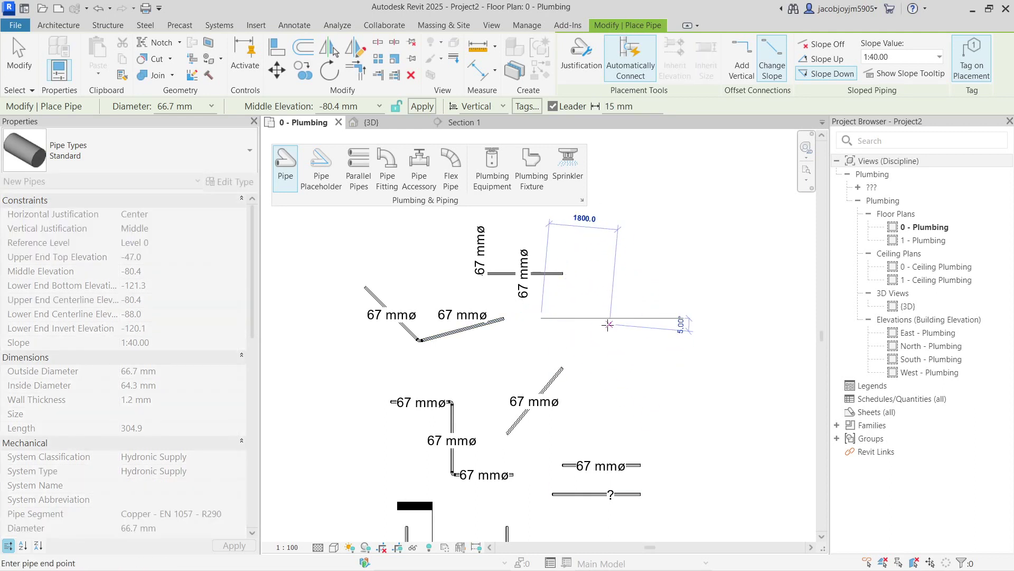
{"action": "key", "text": "Escape"}
{"action": "key", "text": "Escape"}
Step: Set the middle elevation to 110 mm and draw a horizontal pipe with a leader tag in the empty area beside the existing runs
{"action": "left_click", "coordinate": [285, 164]}
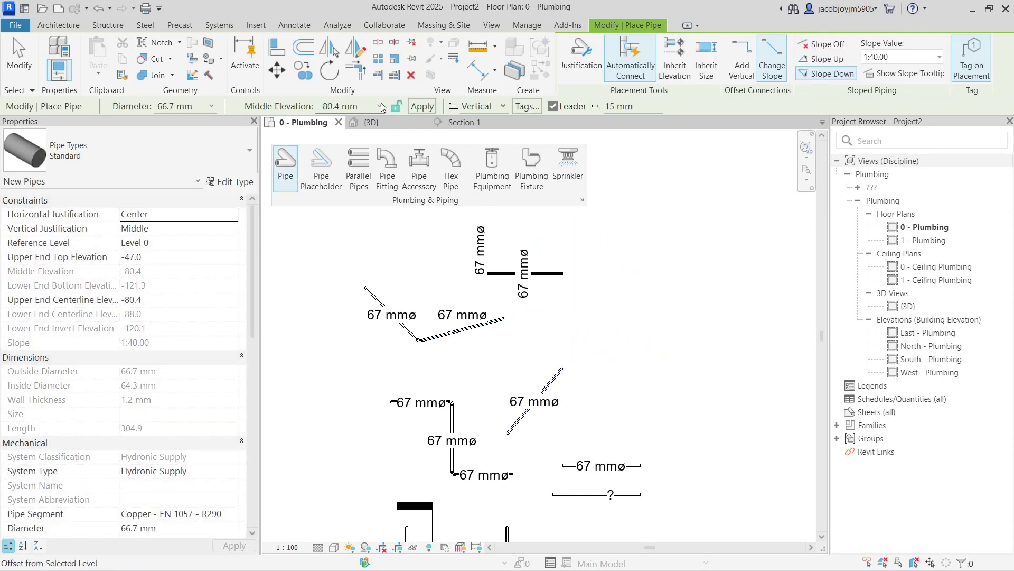
{"action": "left_click", "coordinate": [379, 106]}
{"action": "left_click", "coordinate": [337, 247]}
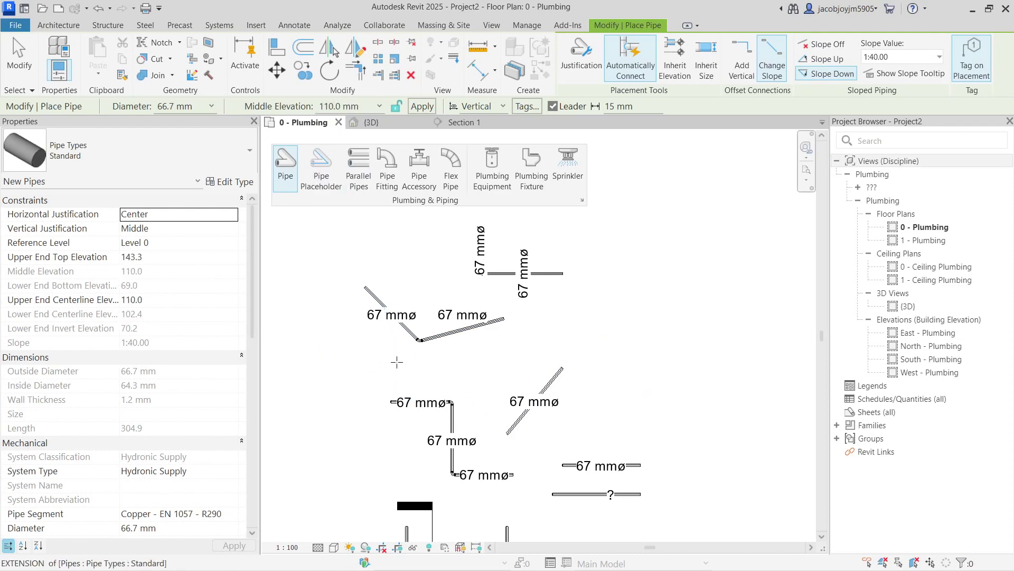
{"action": "scroll", "coordinate": [457, 322], "scroll_direction": "down", "scroll_amount": 2}
{"action": "middle_click_drag", "start_coordinate": [486, 458], "coordinate": [481, 339]}
{"action": "scroll", "coordinate": [453, 303], "scroll_direction": "up", "scroll_amount": 2}
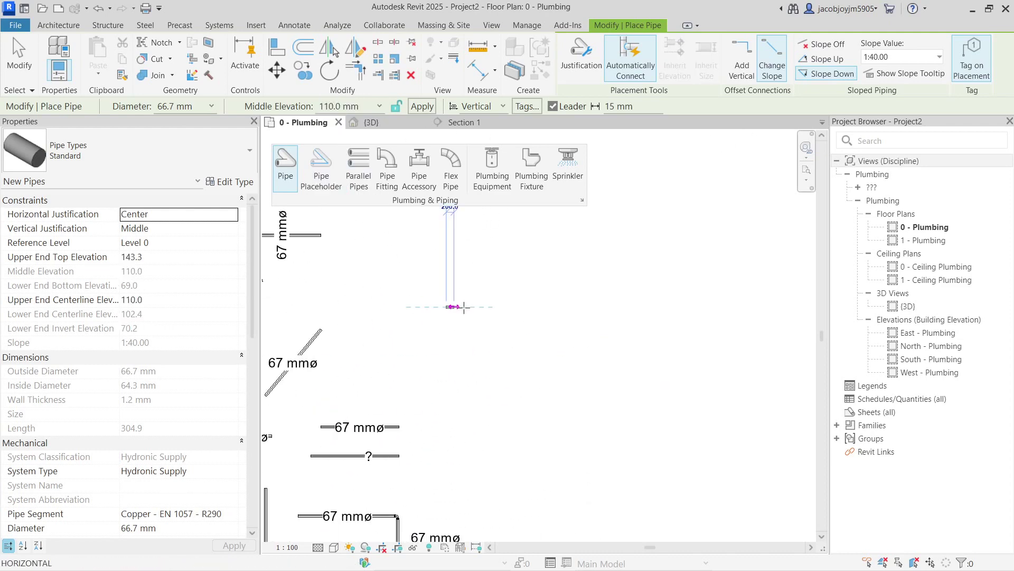
{"action": "left_click", "coordinate": [550, 305]}
{"action": "left_click", "coordinate": [649, 304]}
{"action": "key", "text": "Escape"}
{"action": "key", "text": "Escape"}
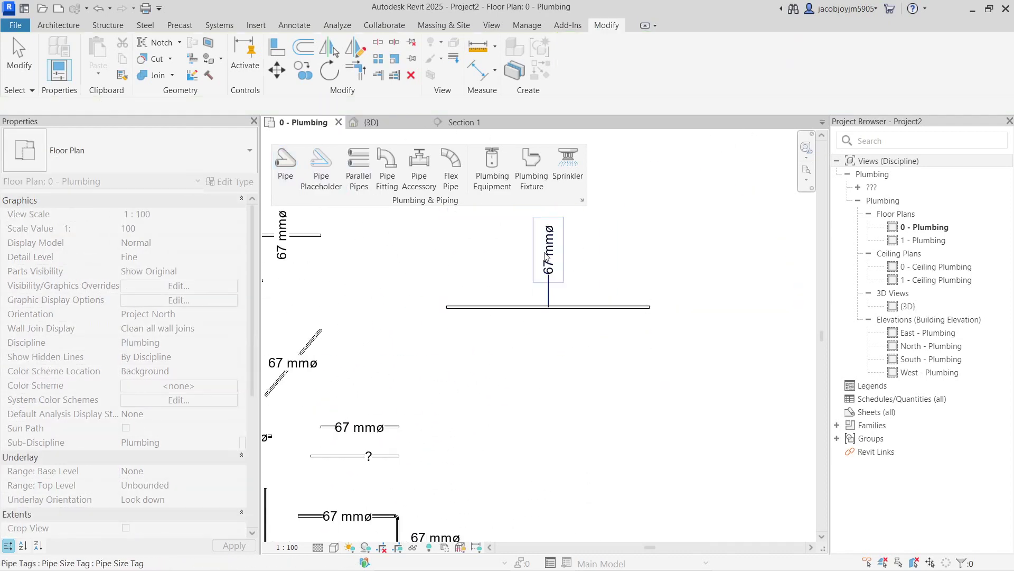
Step: Examine the new pipe's size tag, its leader and its orientation up close
{"action": "left_click", "coordinate": [548, 267]}
{"action": "scroll", "coordinate": [546, 270], "scroll_direction": "up", "scroll_amount": 3}
{"action": "scroll", "coordinate": [545, 269], "scroll_direction": "up", "scroll_amount": 1}
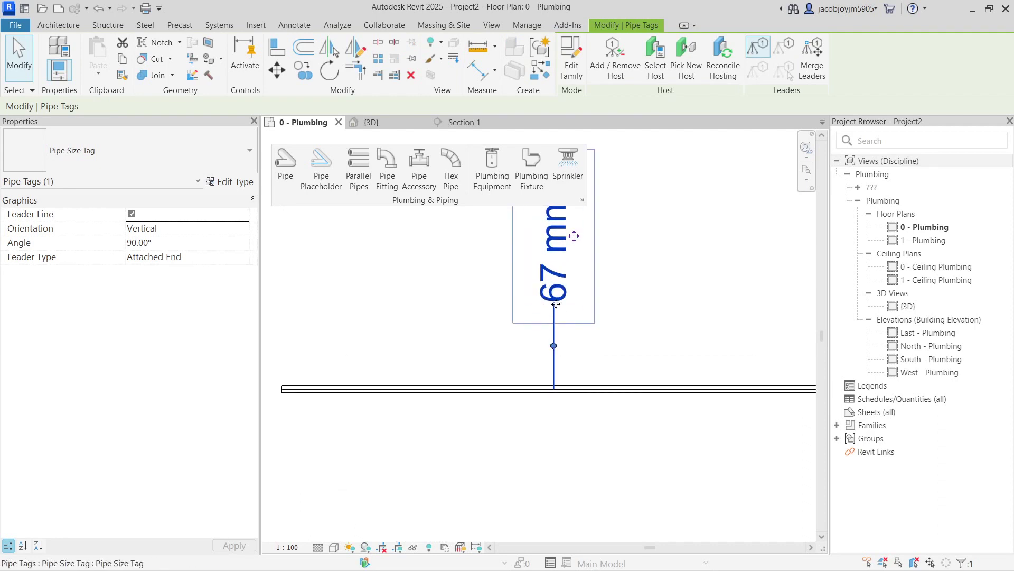
{"action": "scroll", "coordinate": [554, 345], "scroll_direction": "down", "scroll_amount": 2}
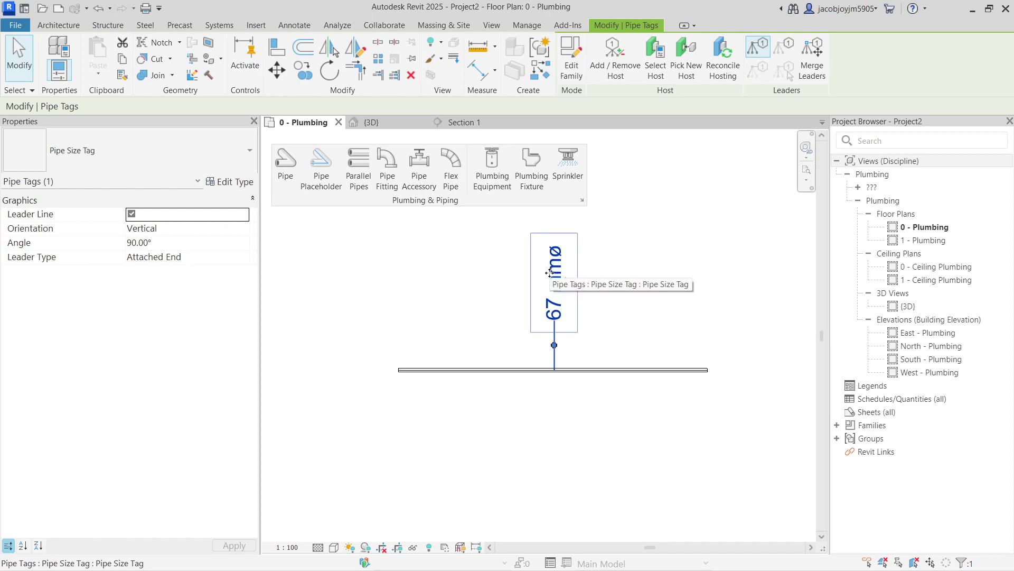
{"action": "key", "text": "Escape"}
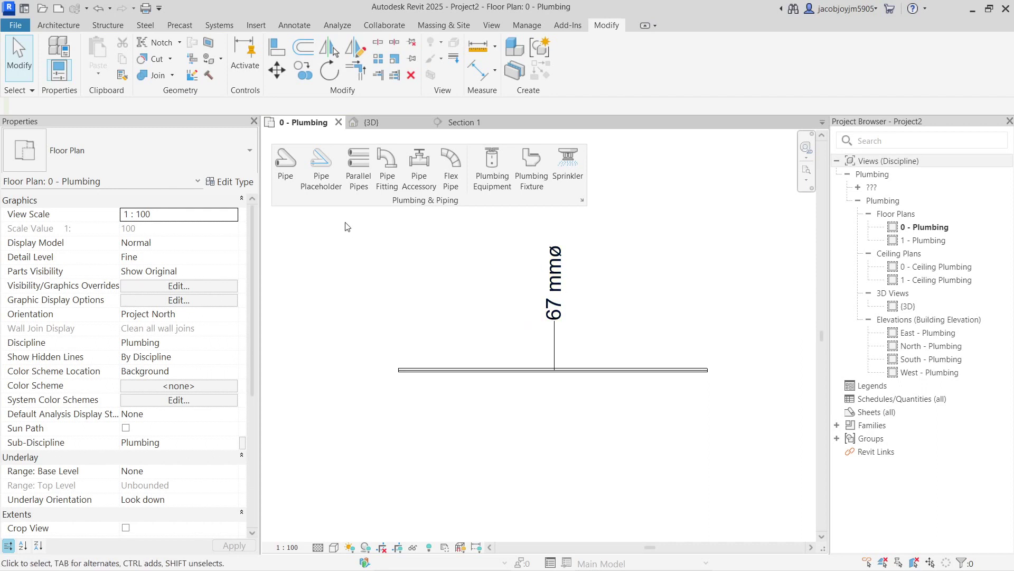
Step: Start placing a pipe and switch Tag on Placement off and back on to compare the tag options
{"action": "left_click", "coordinate": [285, 164]}
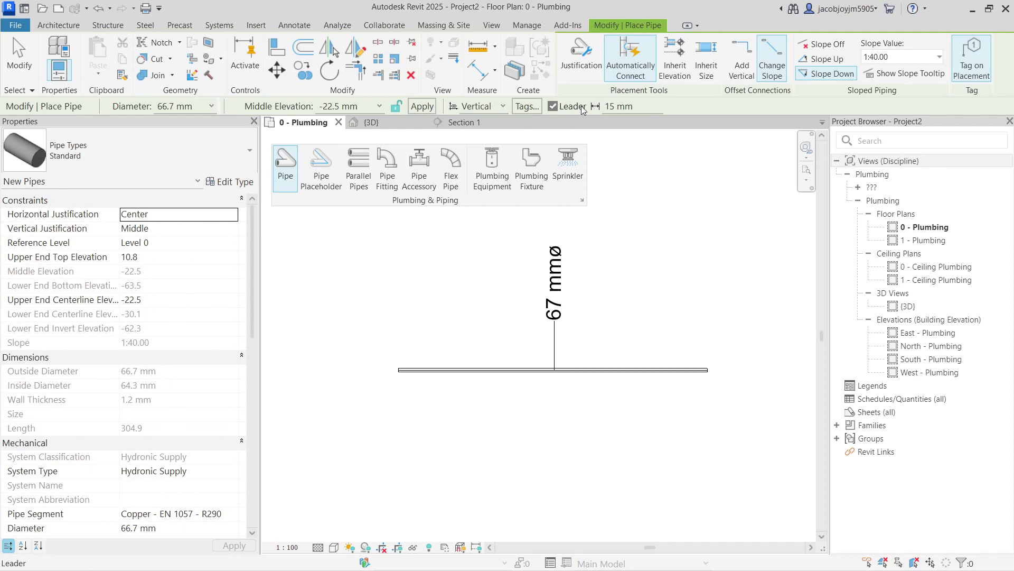
{"action": "left_click", "coordinate": [974, 72]}
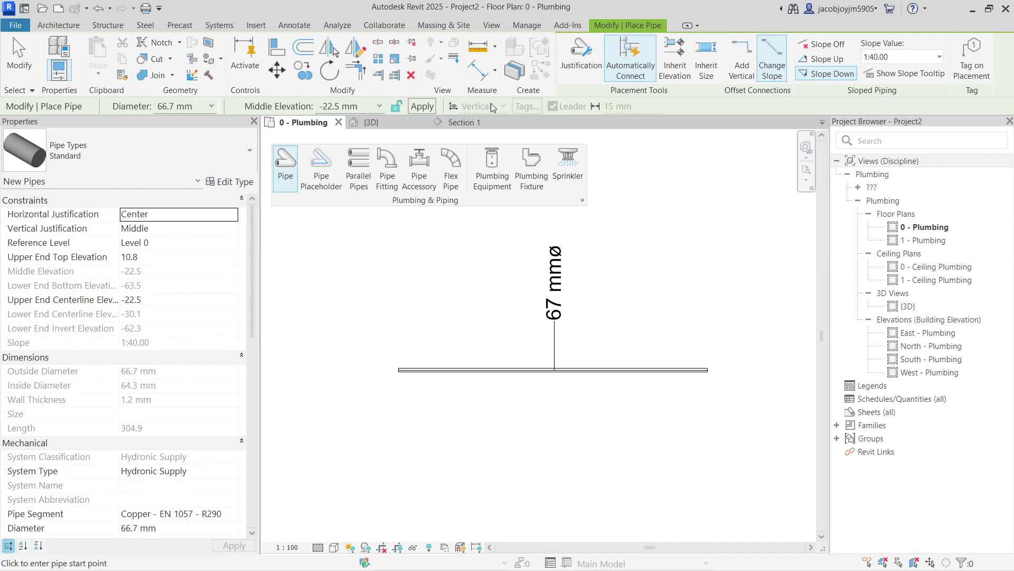
{"action": "left_click", "coordinate": [984, 65]}
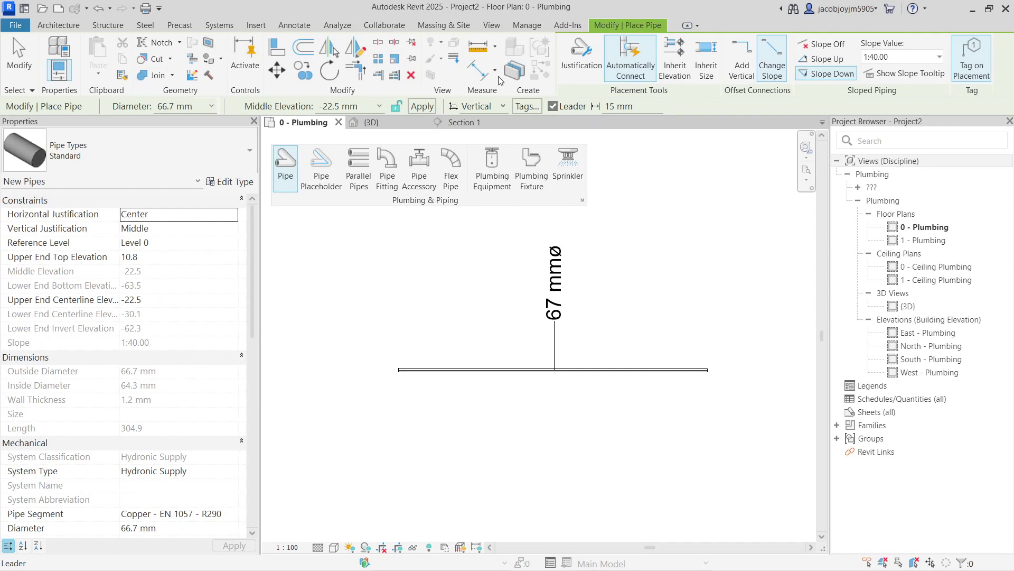
Step: Set the new pipe's diameter to 42.0 mm and check the available pipe types, keeping Standard
{"action": "left_click", "coordinate": [212, 106]}
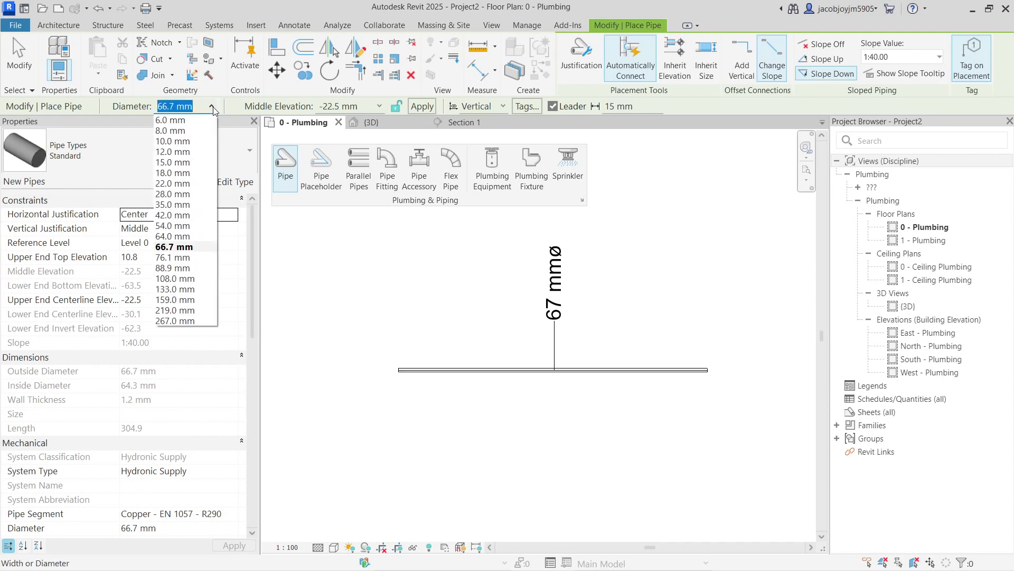
{"action": "left_click", "coordinate": [191, 215]}
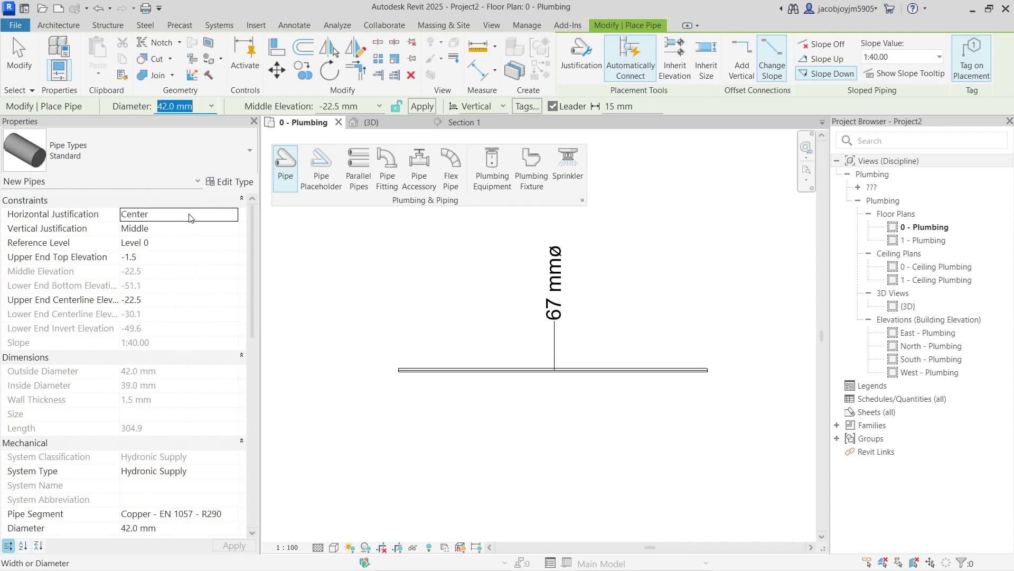
{"action": "left_click", "coordinate": [180, 151]}
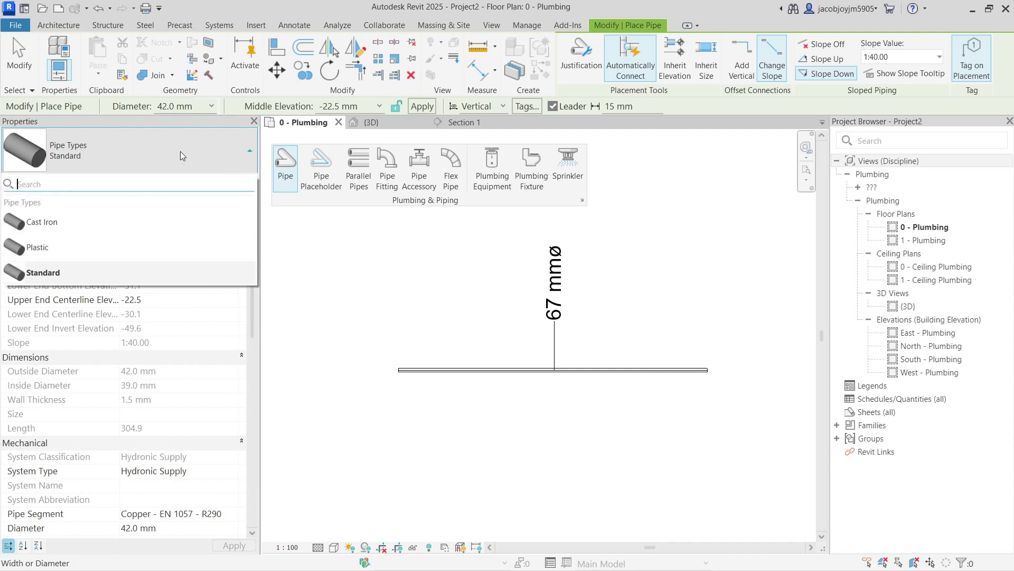
{"action": "left_click", "coordinate": [180, 151]}
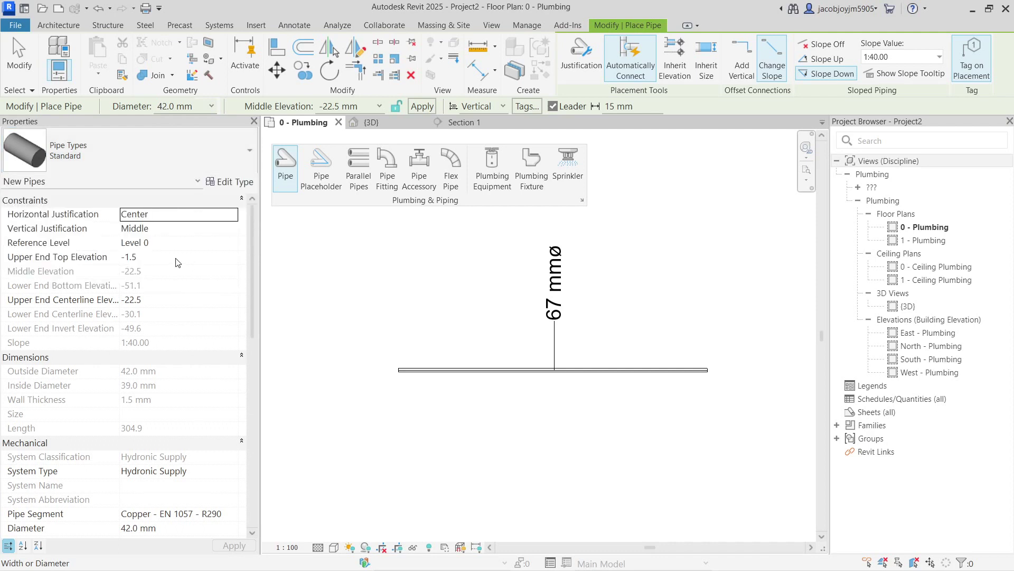
{"action": "mouse_move", "coordinate": [253, 243]}
{"action": "left_mouse_down"}
{"action": "mouse_move", "coordinate": [251, 400]}
{"action": "mouse_move", "coordinate": [256, 255]}
{"action": "left_mouse_up"}
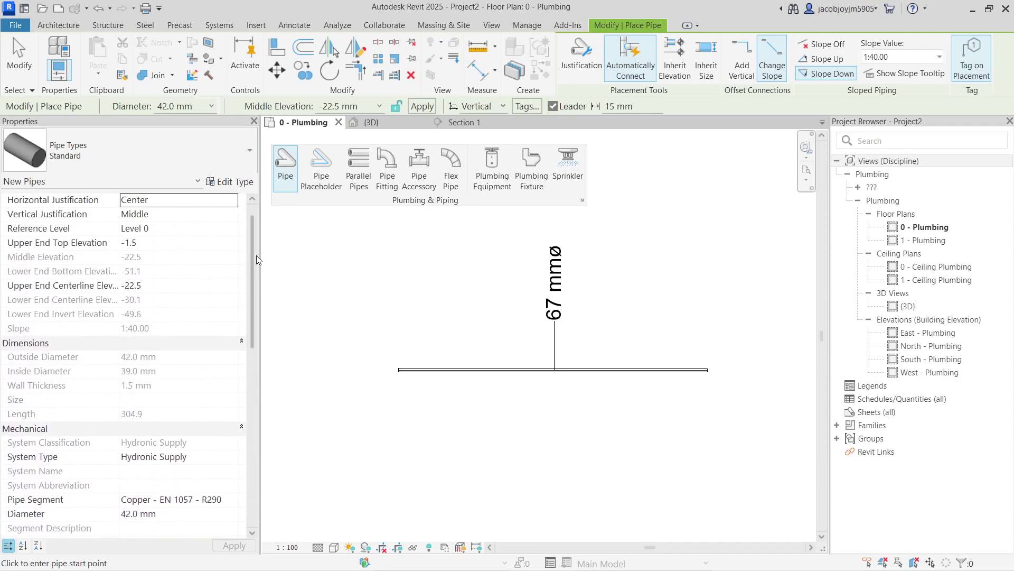
Step: Set the new pipe's middle elevation to 2000 mm and lock that elevation
{"action": "left_click", "coordinate": [380, 106]}
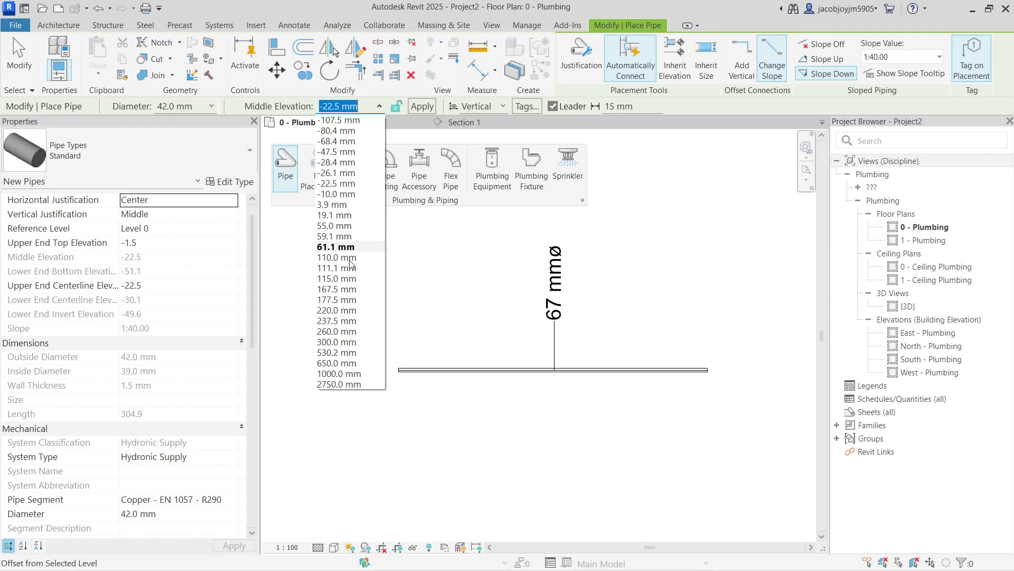
{"action": "left_click", "coordinate": [337, 321]}
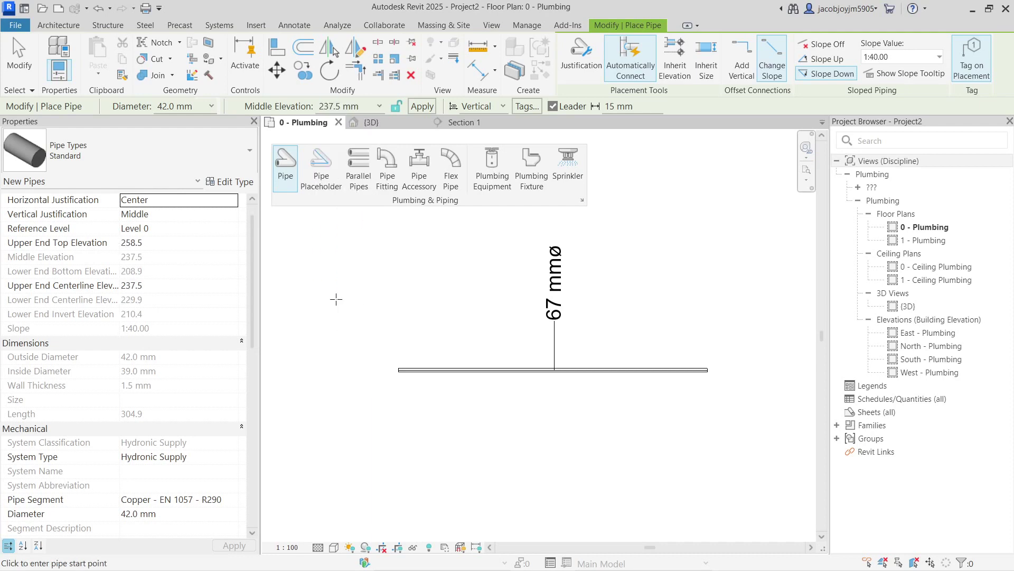
{"action": "left_click", "coordinate": [343, 106]}
{"action": "type", "text": "2000"}
{"action": "key", "text": "Return"}
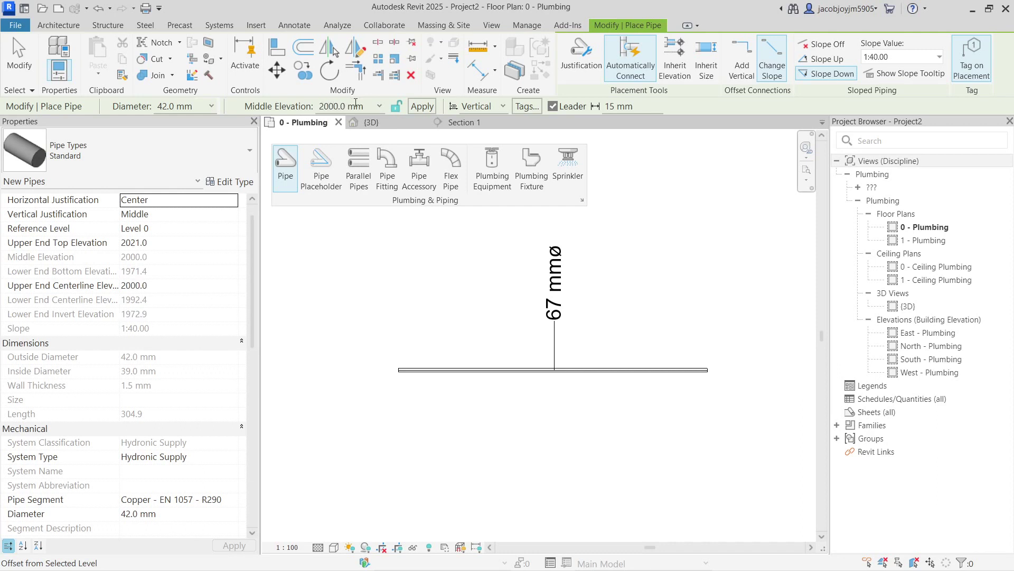
{"action": "left_click", "coordinate": [396, 107]}
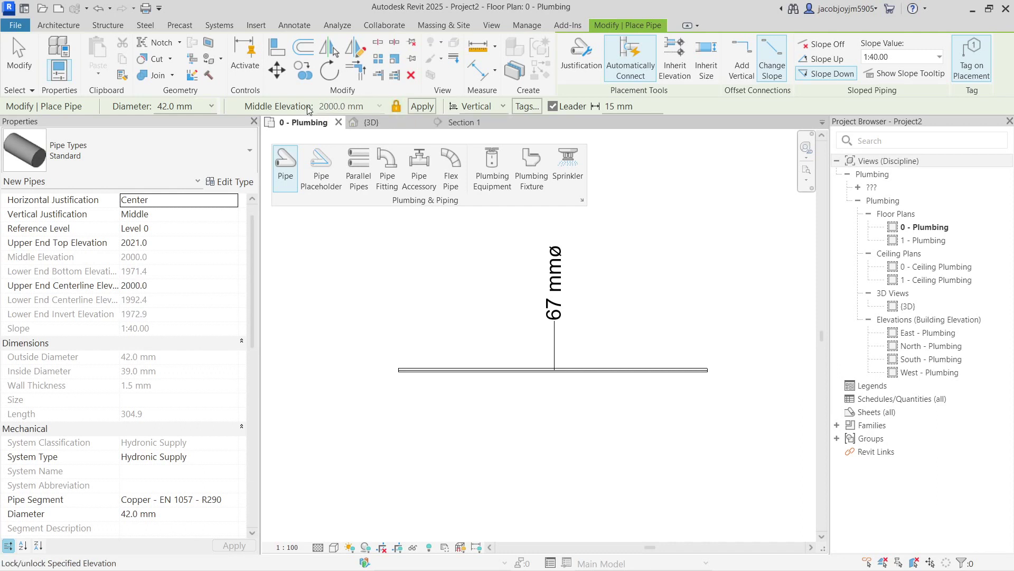
Step: Draw a three-segment stepped pipe run with vertical leader tags above the 67 mm horizontal pipe
{"action": "left_click", "coordinate": [386, 272]}
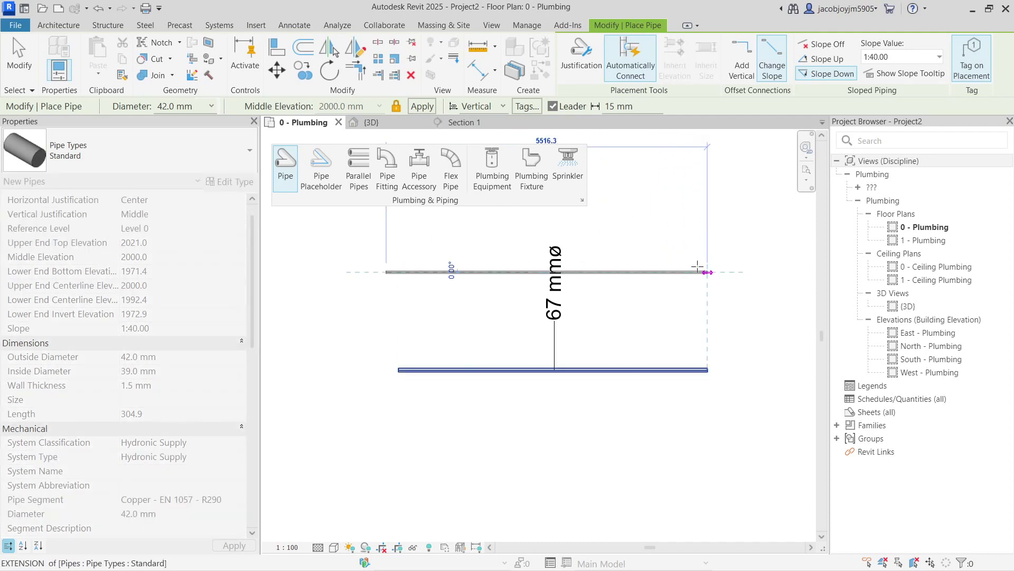
{"action": "left_click", "coordinate": [672, 273]}
{"action": "left_click", "coordinate": [671, 203]}
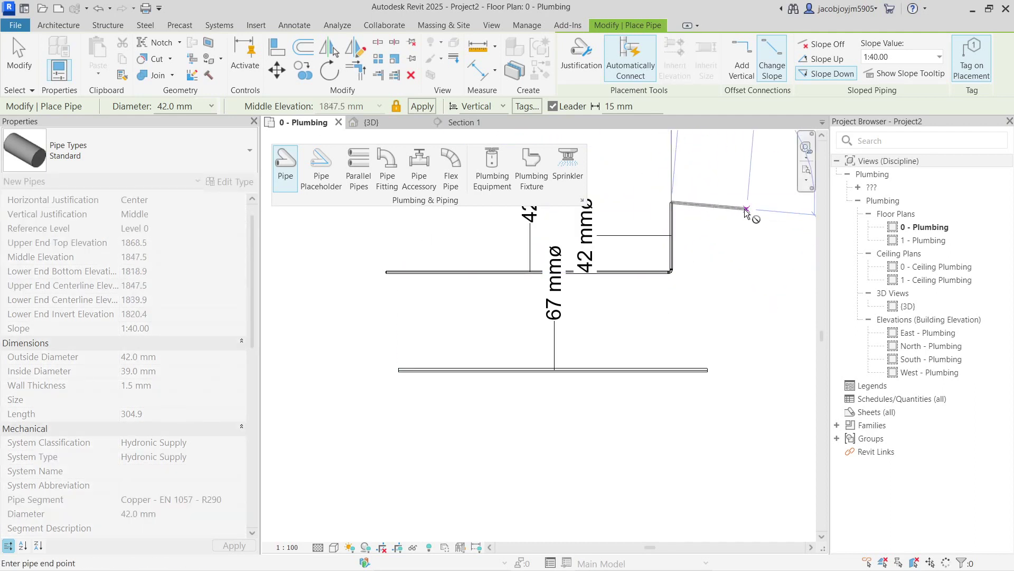
{"action": "left_click", "coordinate": [753, 202]}
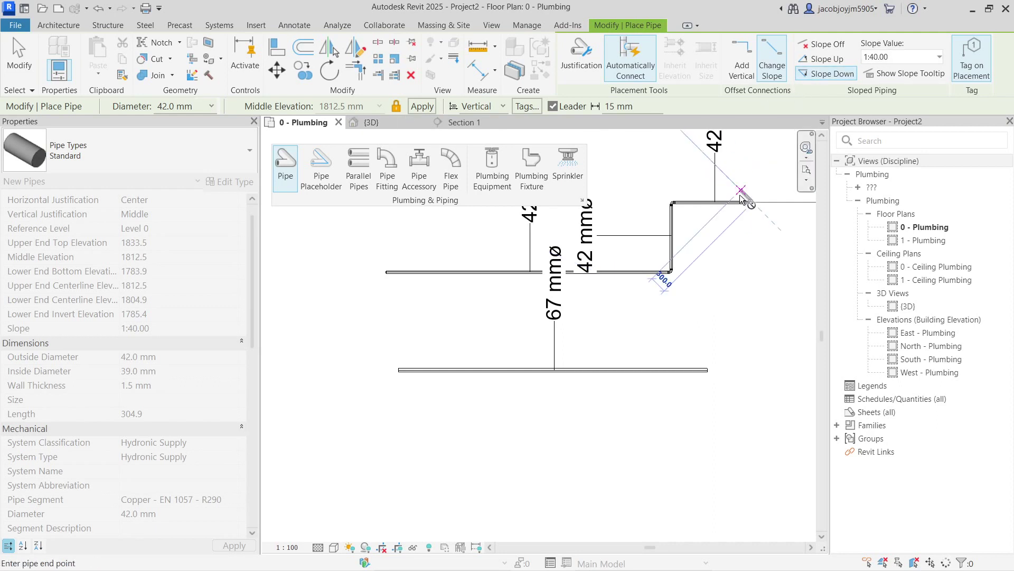
{"action": "middle_click_drag", "start_coordinate": [727, 261], "coordinate": [601, 298]}
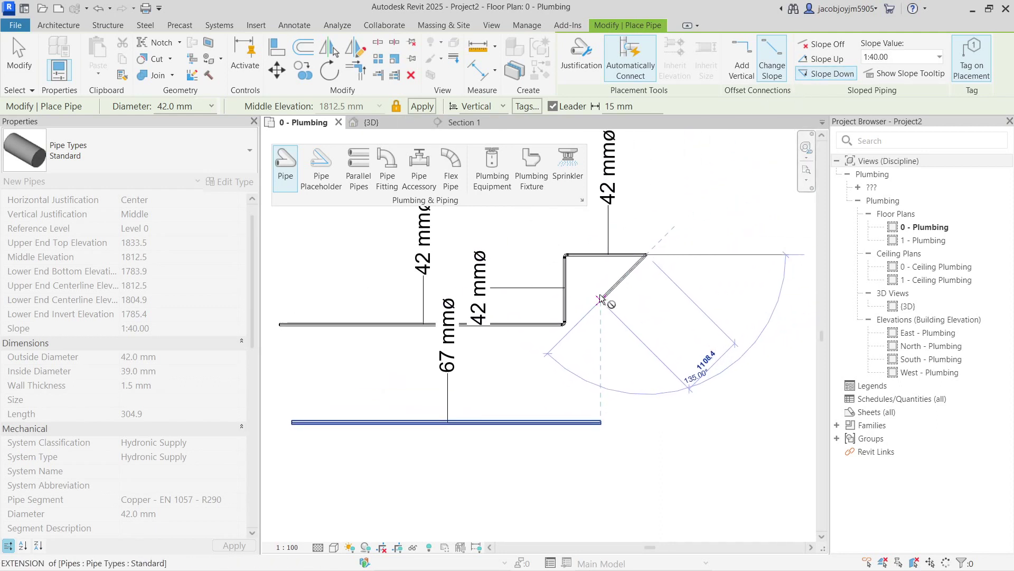
{"action": "key", "text": "Escape"}
{"action": "middle_click_drag", "start_coordinate": [660, 258], "coordinate": [767, 205]}
{"action": "key", "text": "Escape"}
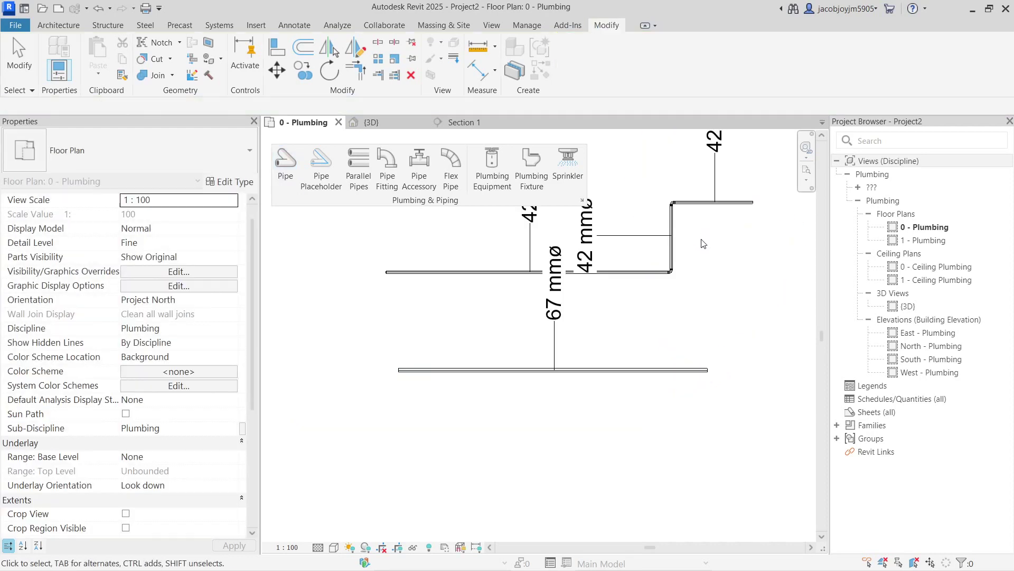
Step: Examine the tagged pipe runs and their layout across the whole floor plan
{"action": "scroll", "coordinate": [615, 264], "scroll_direction": "down", "scroll_amount": 5}
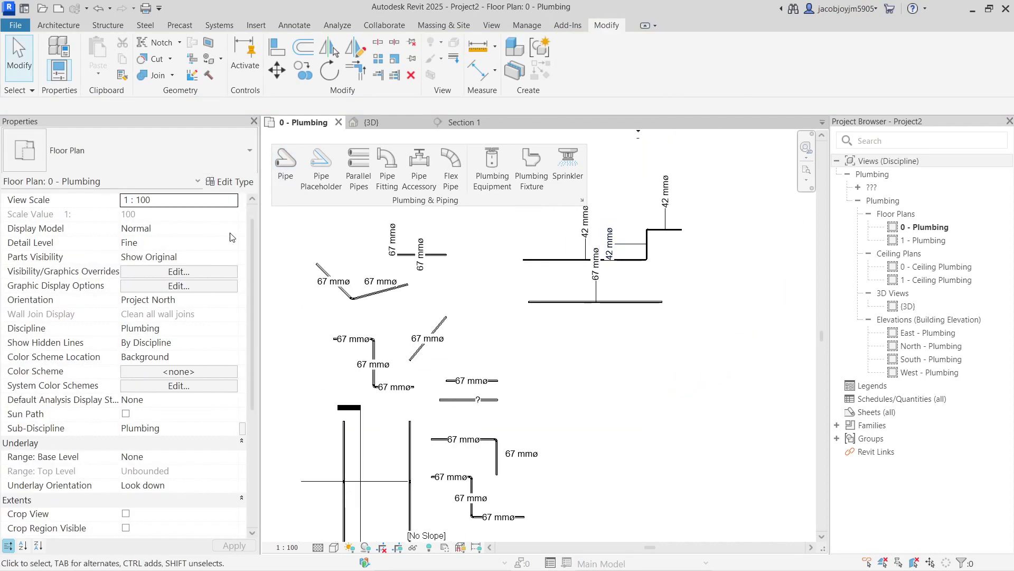
{"action": "scroll", "coordinate": [560, 370], "scroll_direction": "down", "scroll_amount": 4}
{"action": "mouse_move", "coordinate": [560, 328]}
{"action": "middle_mouse_down"}
{"action": "mouse_move", "coordinate": [732, 329]}
{"action": "mouse_move", "coordinate": [724, 327]}
{"action": "middle_mouse_up"}
{"action": "scroll", "coordinate": [717, 328], "scroll_direction": "up", "scroll_amount": 3}
{"action": "scroll", "coordinate": [716, 328], "scroll_direction": "down", "scroll_amount": 2}
{"action": "scroll", "coordinate": [714, 325], "scroll_direction": "down", "scroll_amount": 2}
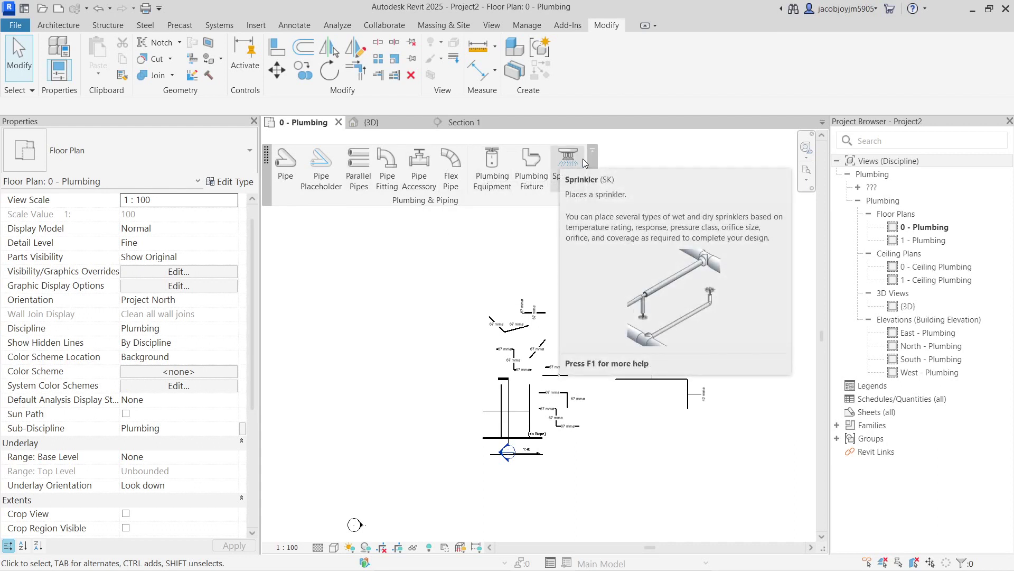
{"action": "middle_click_drag", "start_coordinate": [571, 335], "coordinate": [550, 305]}
Step: Start placing another pipe in the plumbing floor plan
{"action": "left_click", "coordinate": [285, 164]}
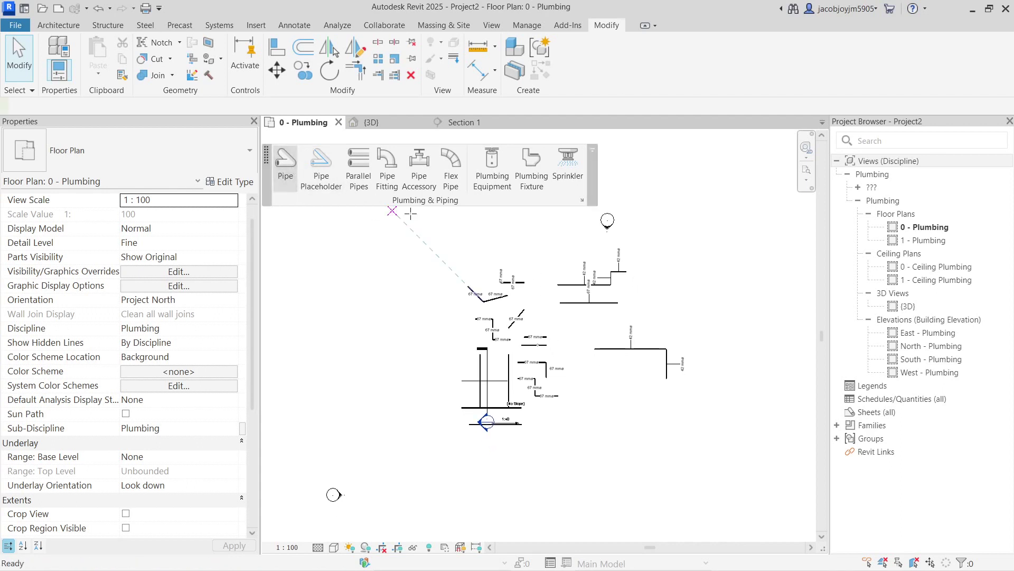